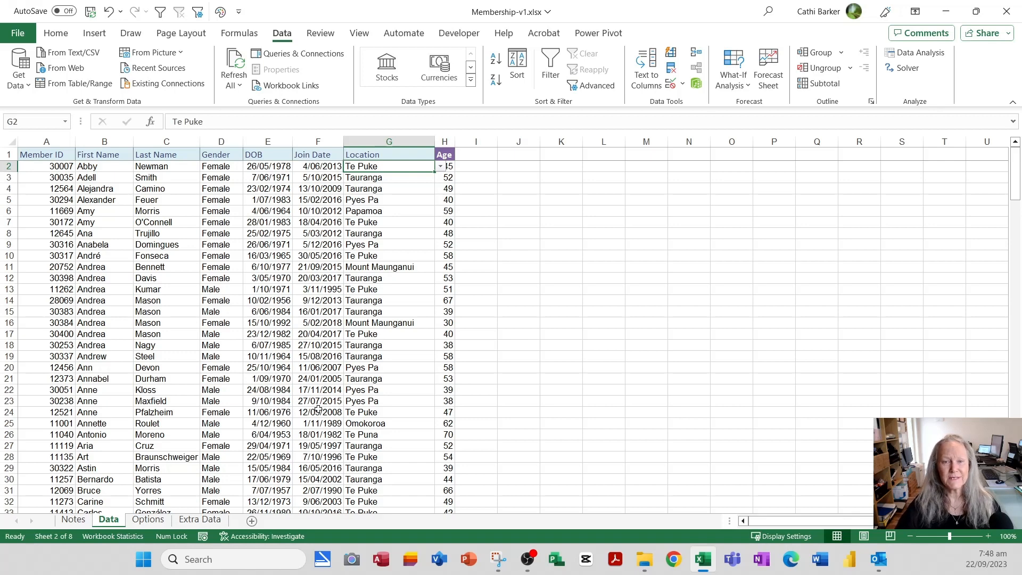
- Enter the column heading Full Name in cell I1, next to the Age column
{"action": "left_click", "coordinate": [485, 154]}
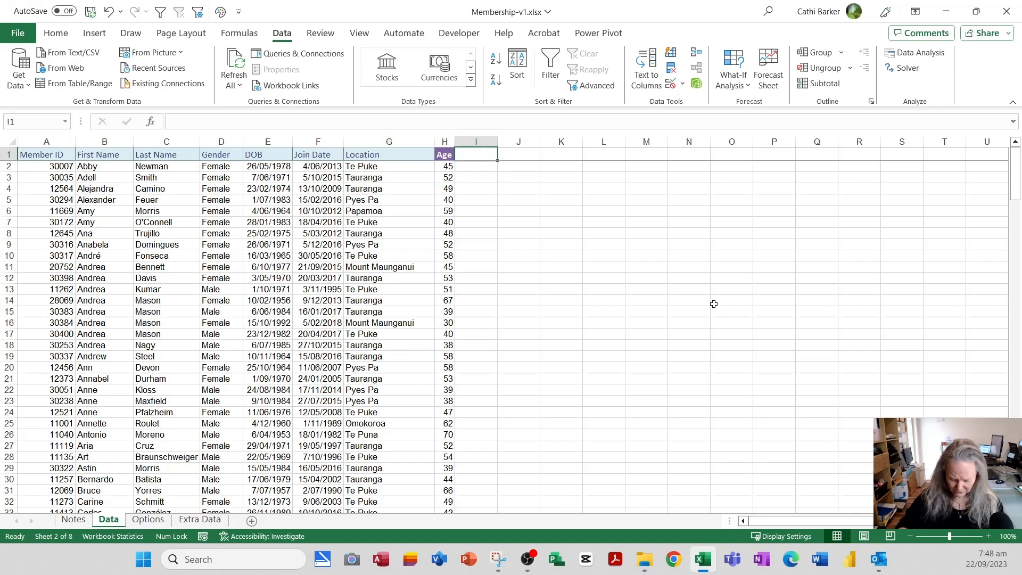
{"action": "type", "text": "F"}
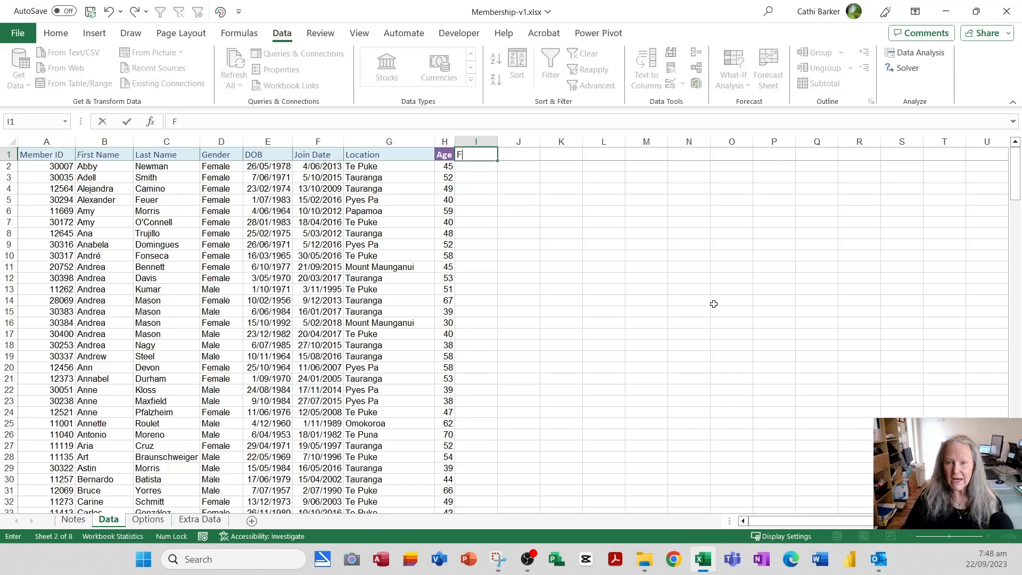
{"action": "type", "text": "ull"}
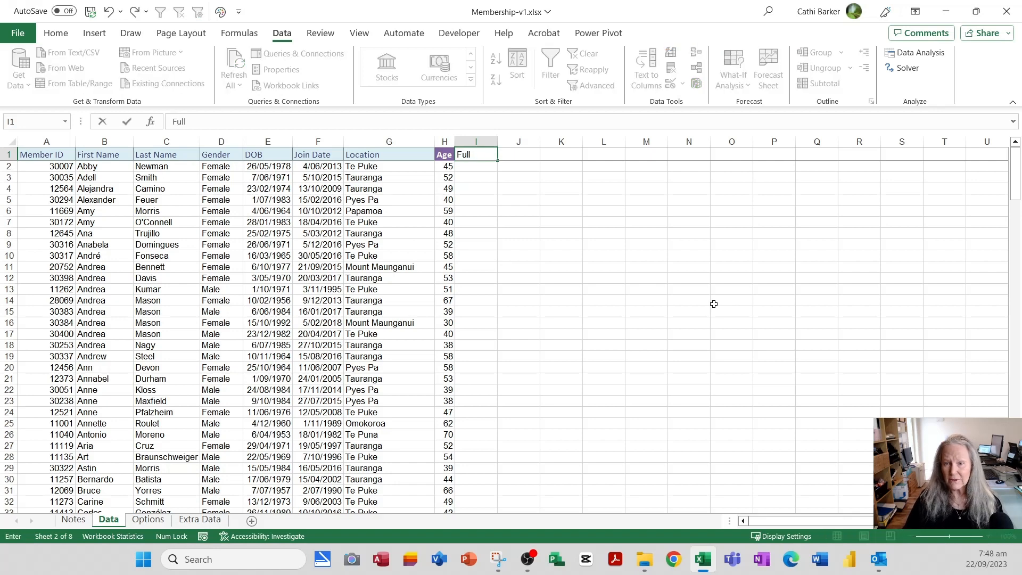
{"action": "type", "text": " Name"}
{"action": "key", "text": "Return"}
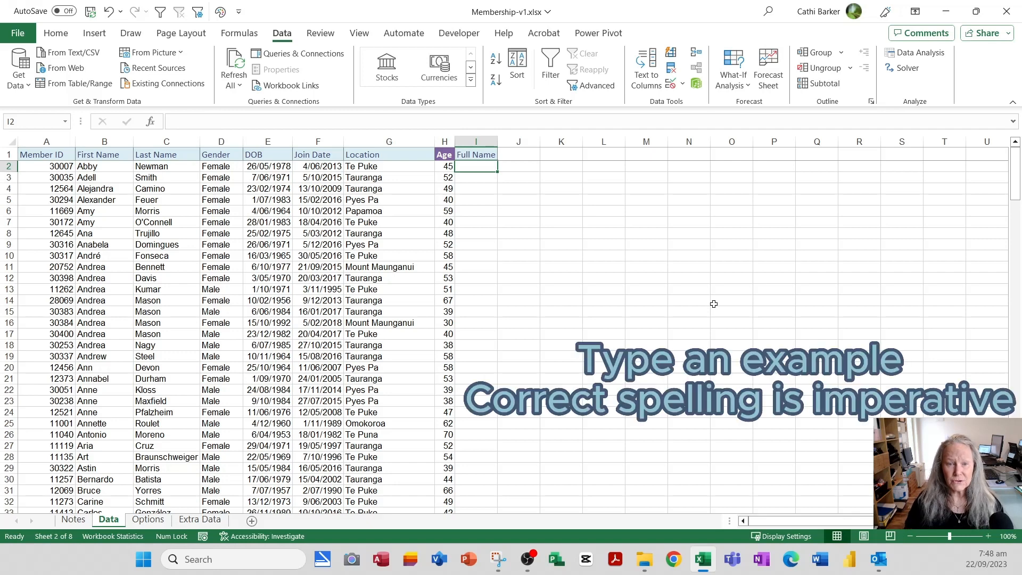
- Enter the first member's full name in I2, first name and last name separated by a space, as the fill example
{"action": "type", "text": "Abb"}
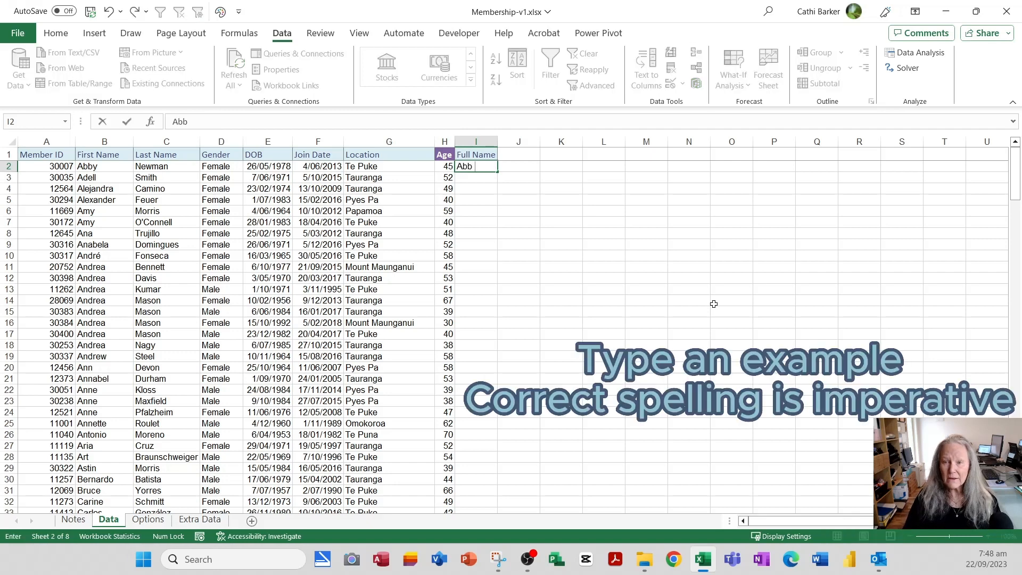
{"action": "type", "text": "y Ne"}
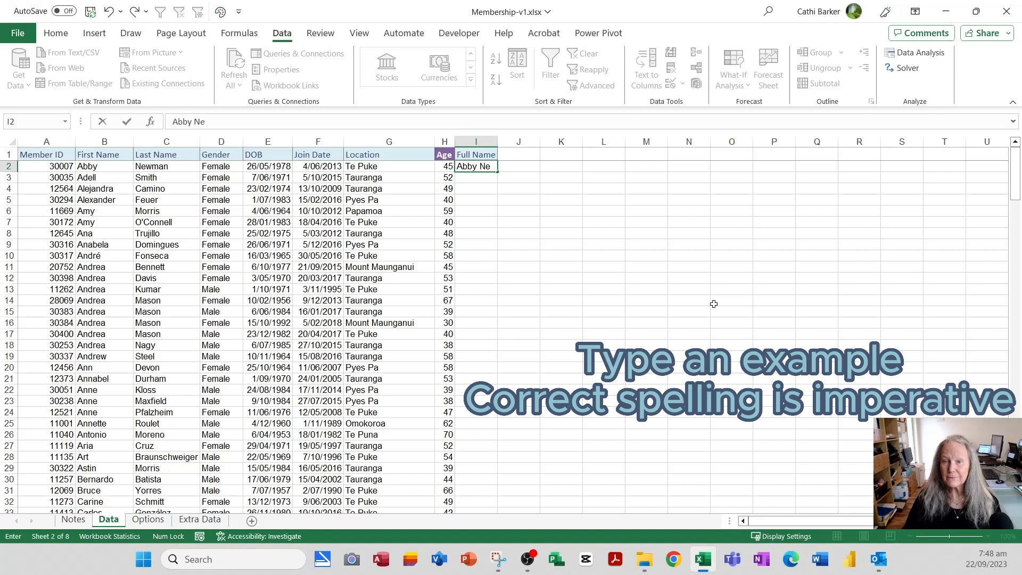
{"action": "type", "text": "wman"}
{"action": "key", "text": "Return"}
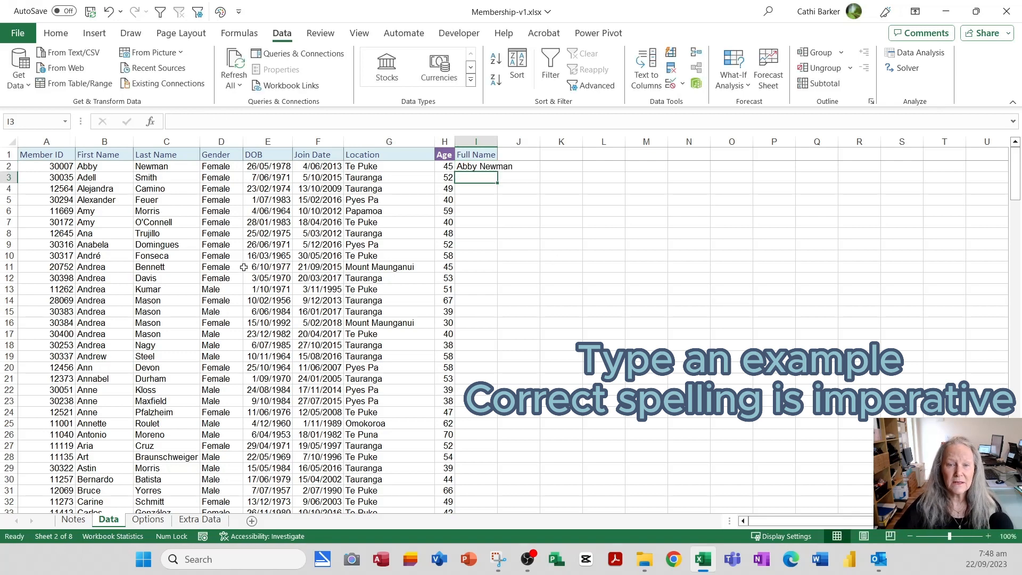
- Flash Fill the remaining full names from I3 down and autofit the width of column I
{"action": "left_click", "coordinate": [463, 168]}
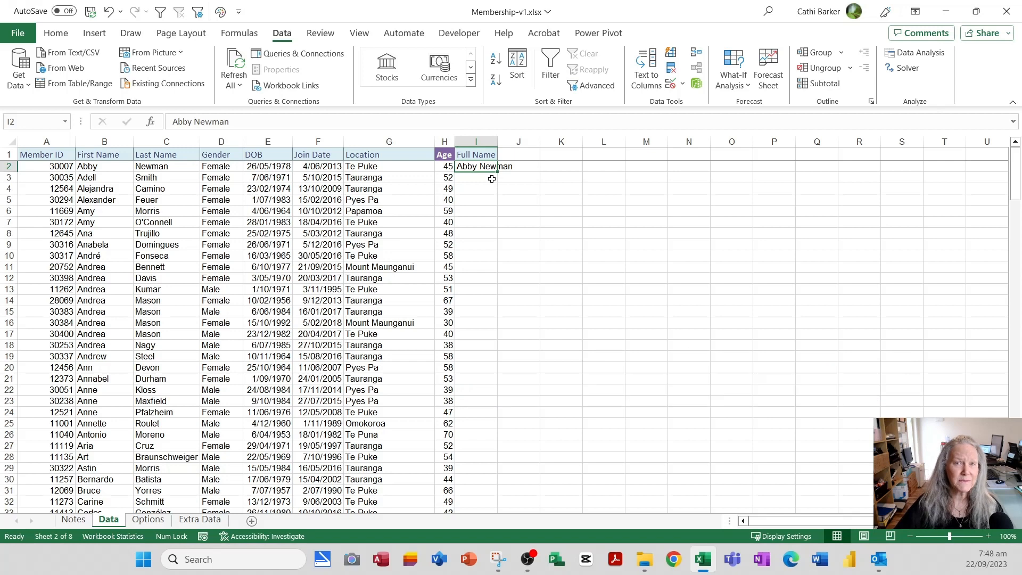
{"action": "left_click", "coordinate": [491, 179]}
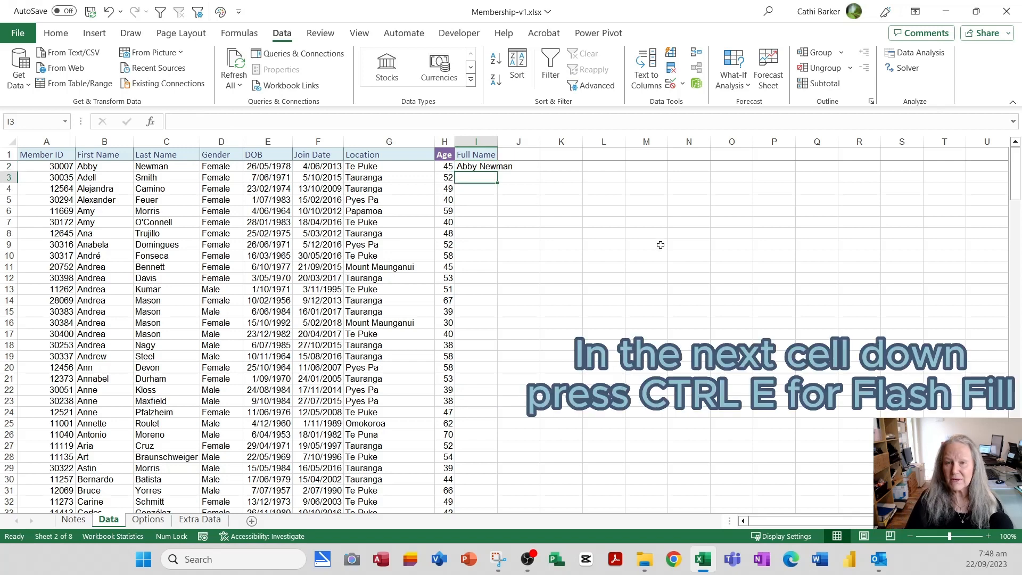
{"action": "key", "text": "ctrl+e"}
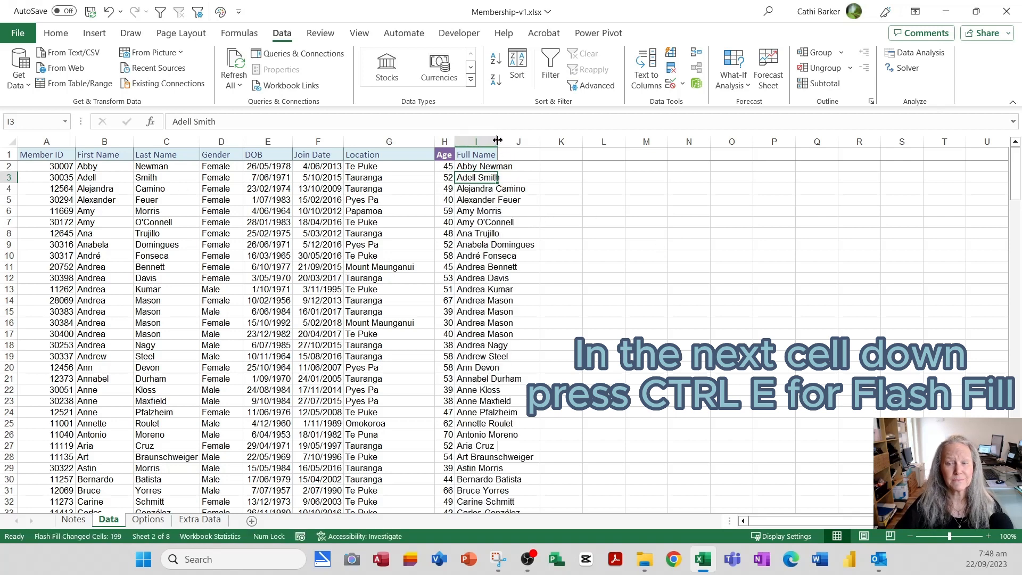
{"action": "double_click", "coordinate": [497, 142]}
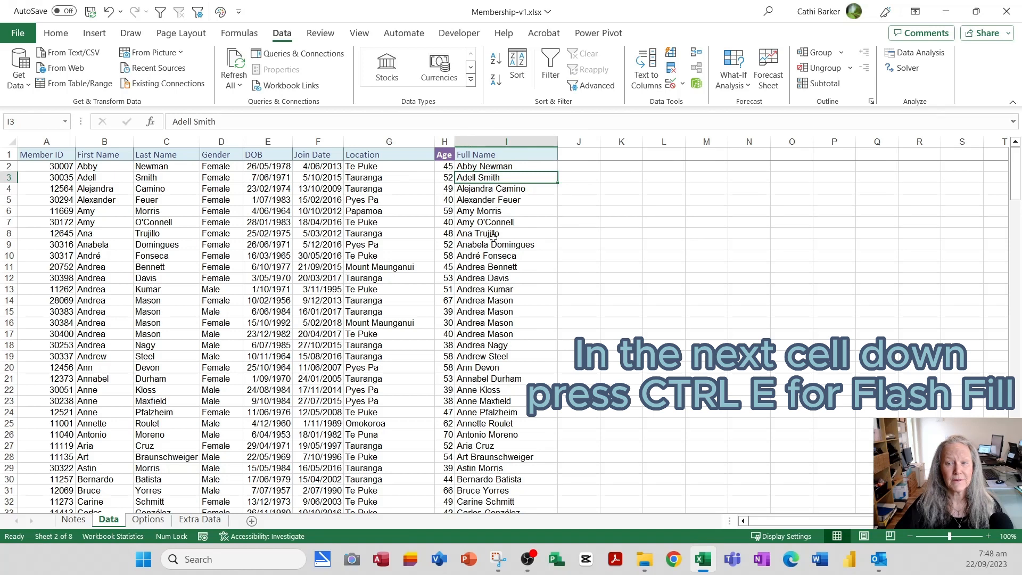
- Add the heading Year in J1 and Flash Fill the column with birth years, using the first member's birth year in J2 as the example
{"action": "left_click", "coordinate": [579, 154]}
{"action": "type", "text": "Year"}
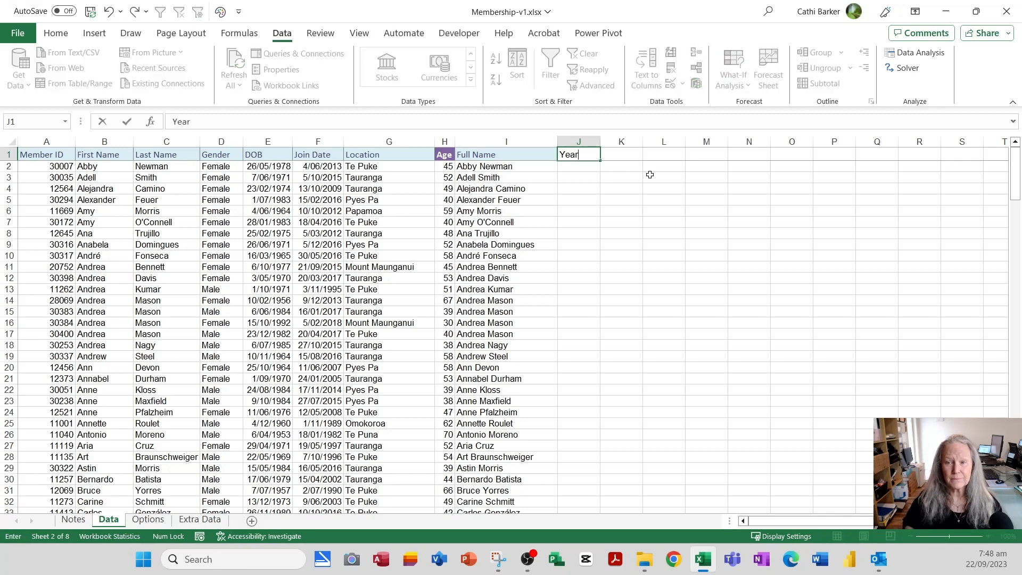
{"action": "key", "text": "Return"}
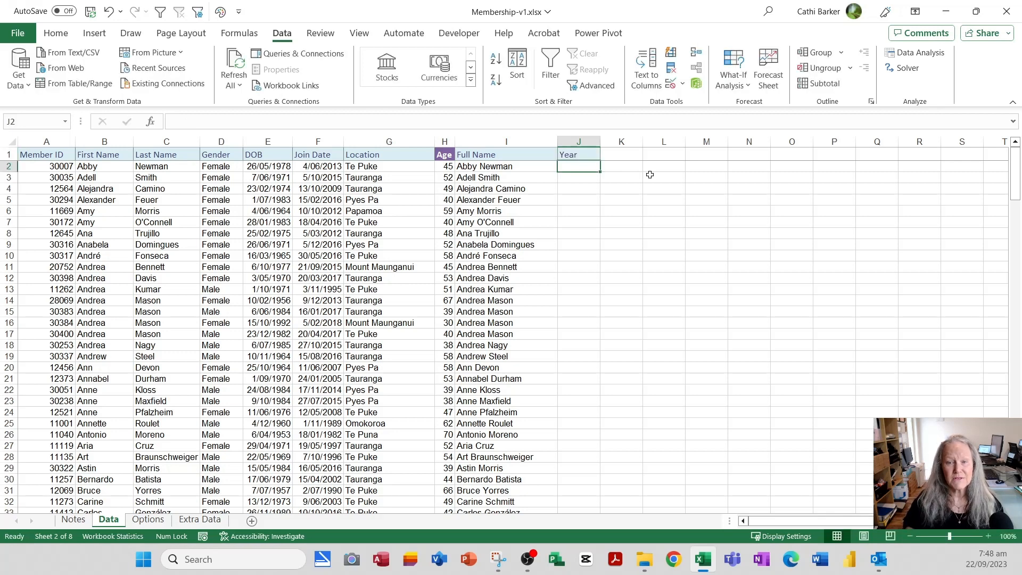
{"action": "type", "text": "1978"}
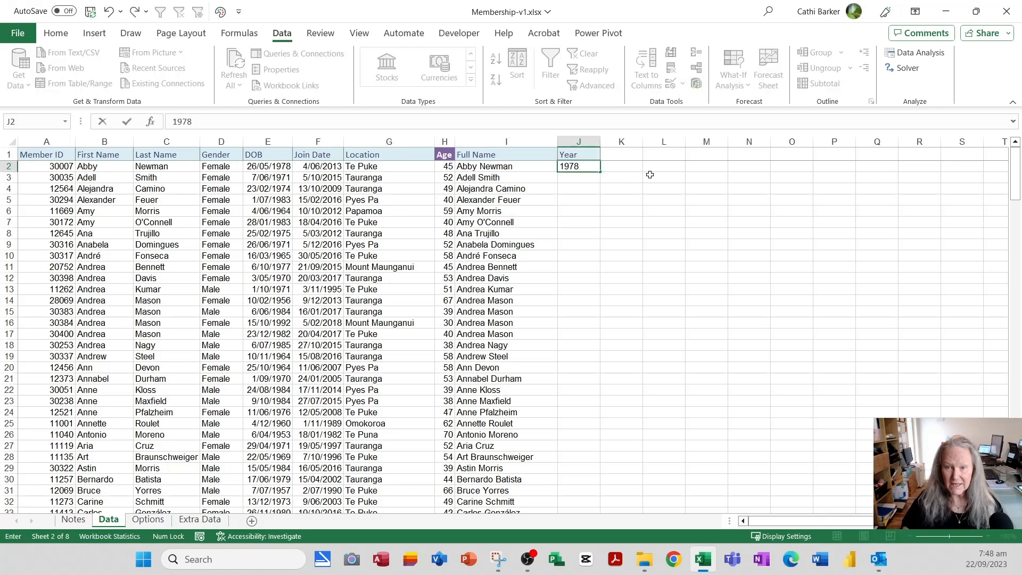
{"action": "key", "text": "Return"}
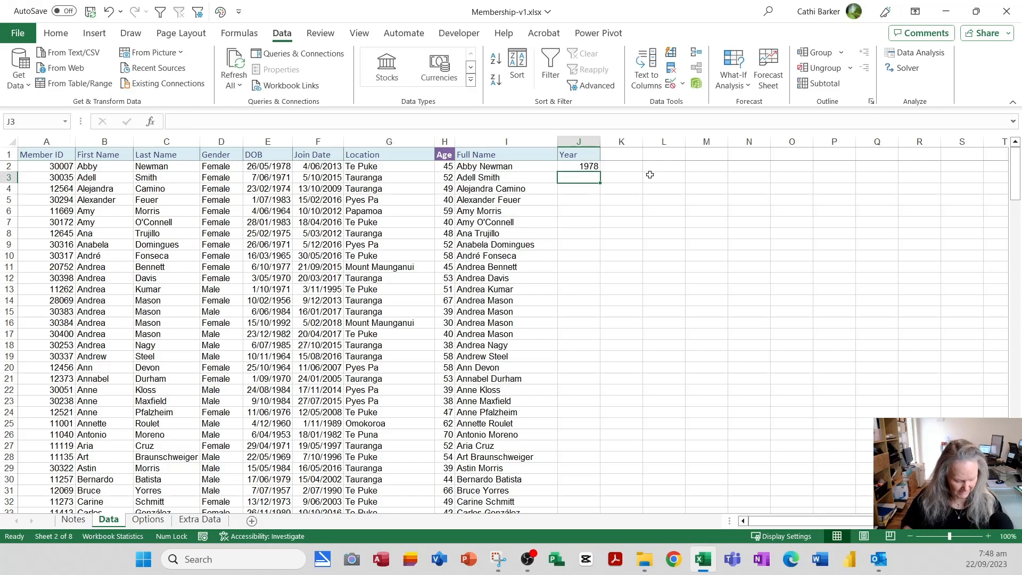
{"action": "key", "text": "ctrl+e"}
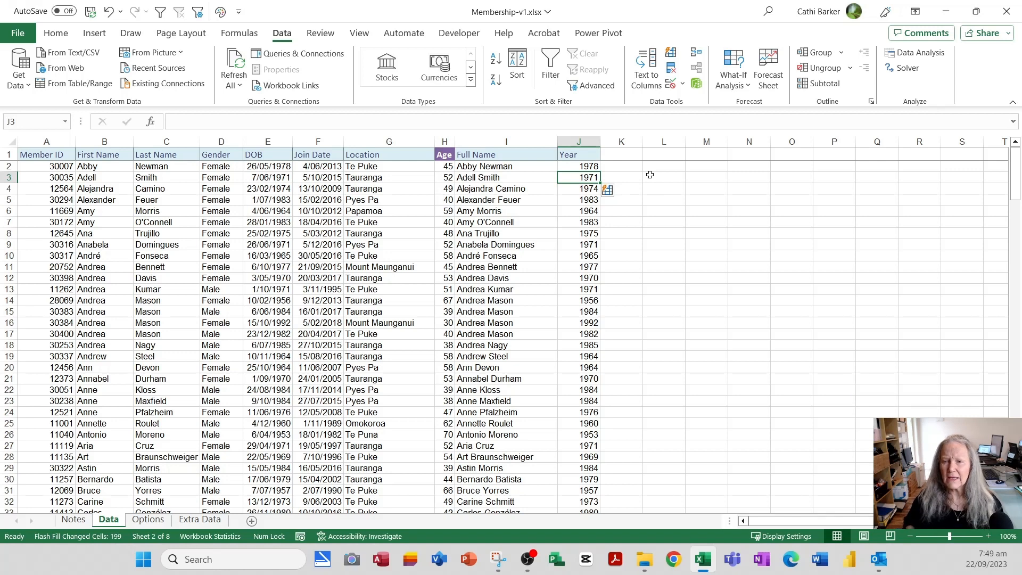
- Insert a new column before the Year column and enter the heading Initials in J1
{"action": "key", "text": "Up"}
{"action": "key", "text": "Up"}
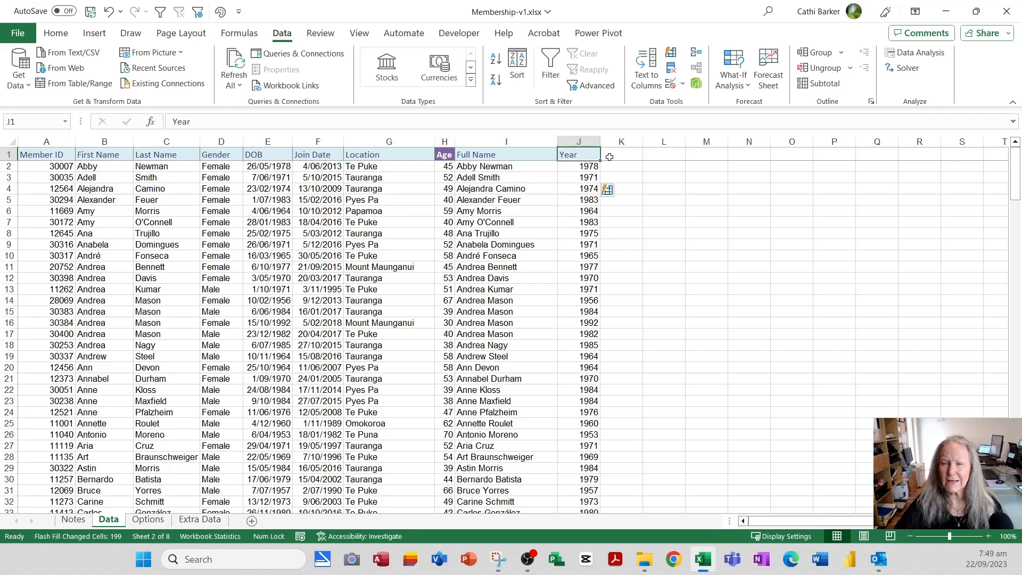
{"action": "left_click", "coordinate": [585, 141]}
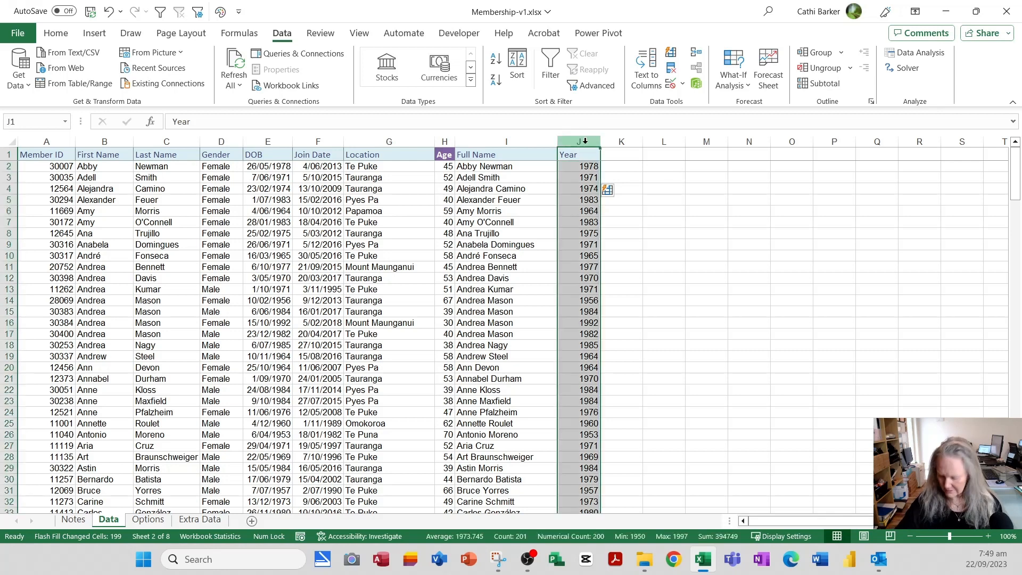
{"action": "key", "text": "ctrl+plus"}
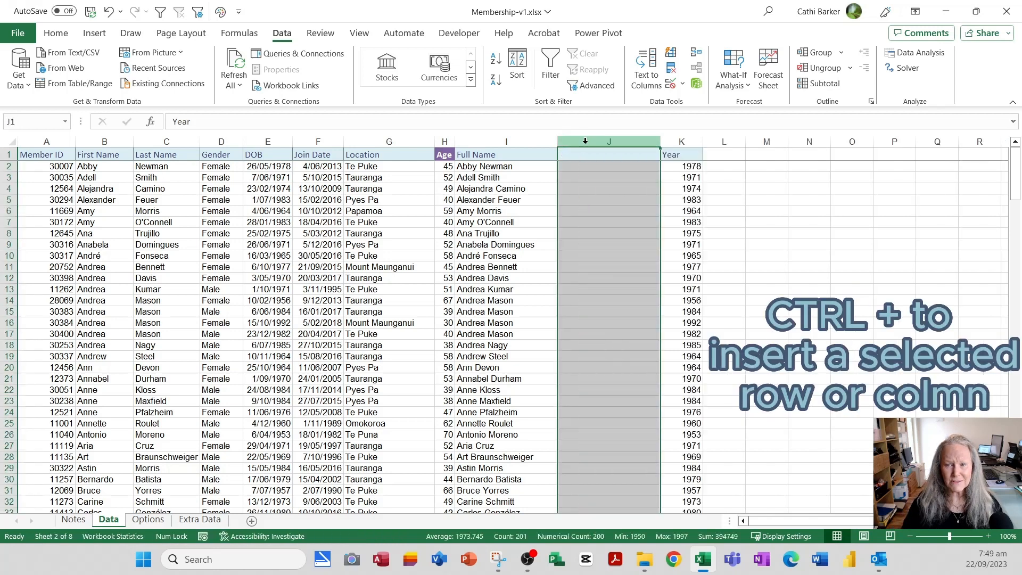
{"action": "key", "text": "Down"}
{"action": "key", "text": "Up"}
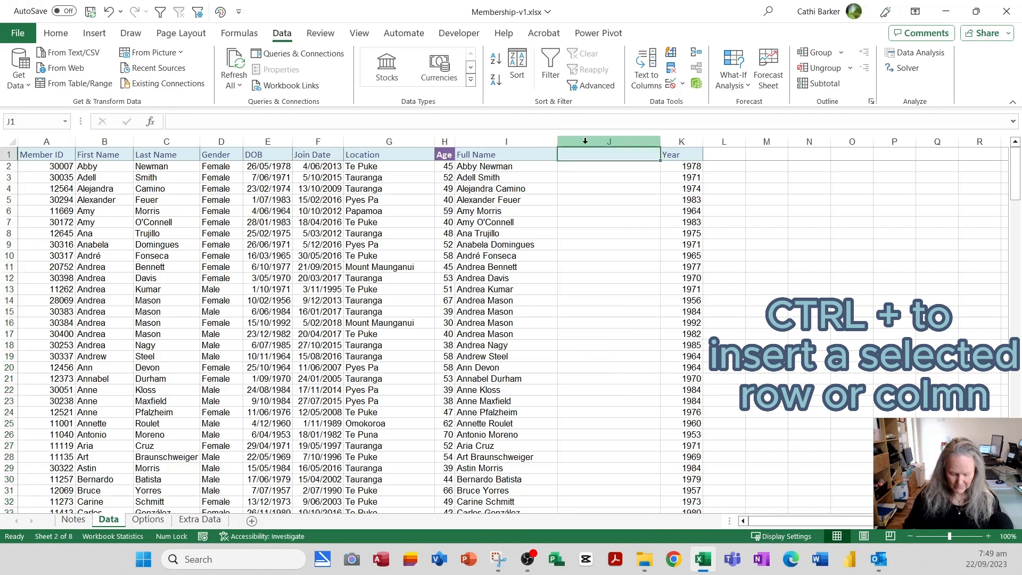
{"action": "type", "text": "Initials"}
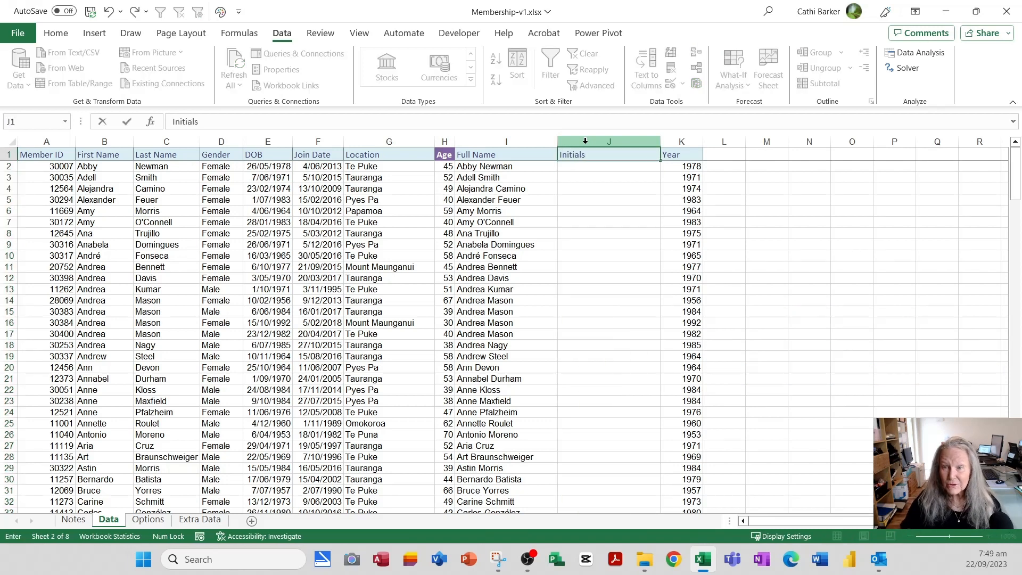
{"action": "key", "text": "Return"}
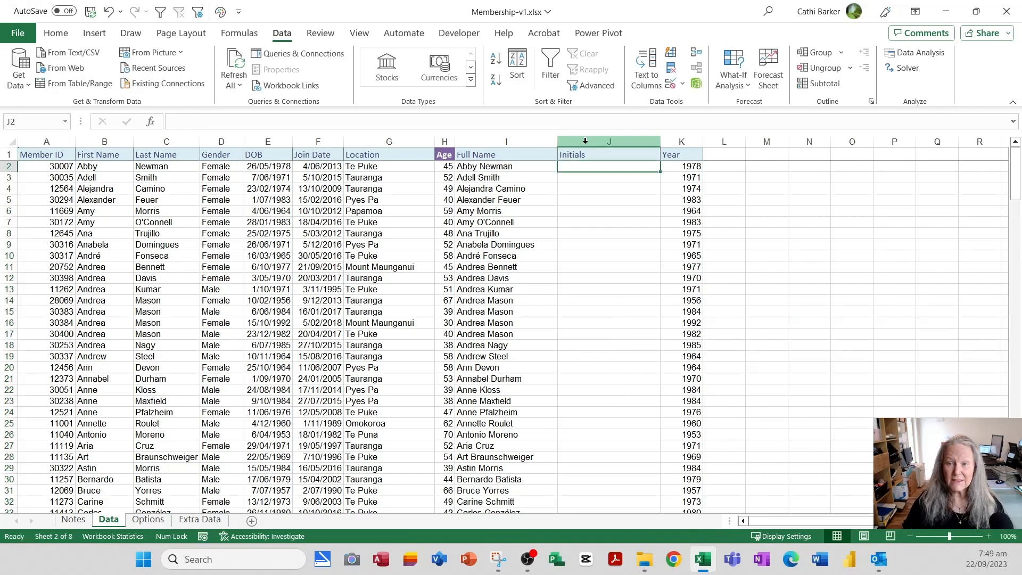
- Enter the first member's initials in J2 with a period after each letter, Flash Fill the rest, and autofit column J
{"action": "type", "text": "A."}
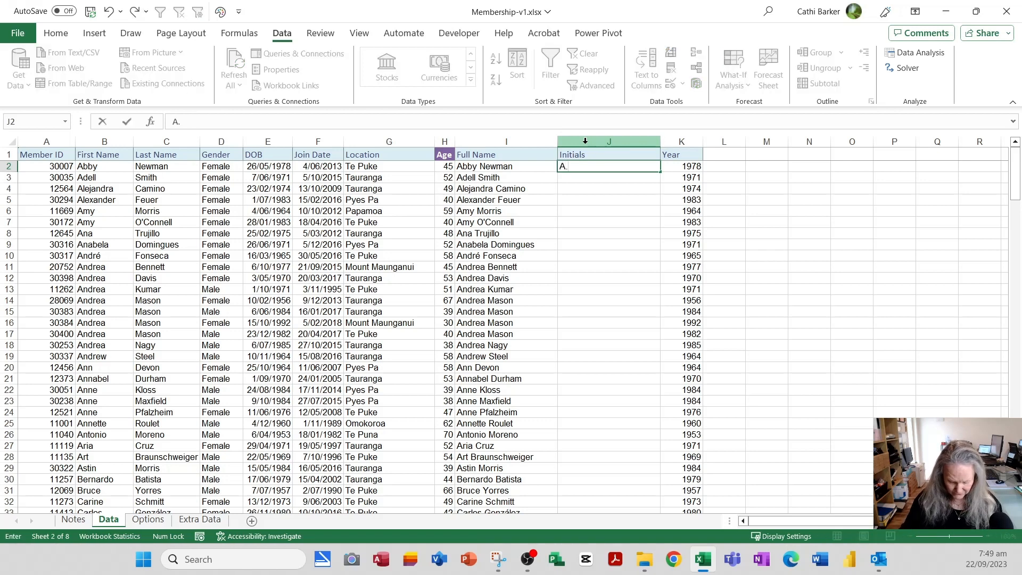
{"action": "type", "text": "N."}
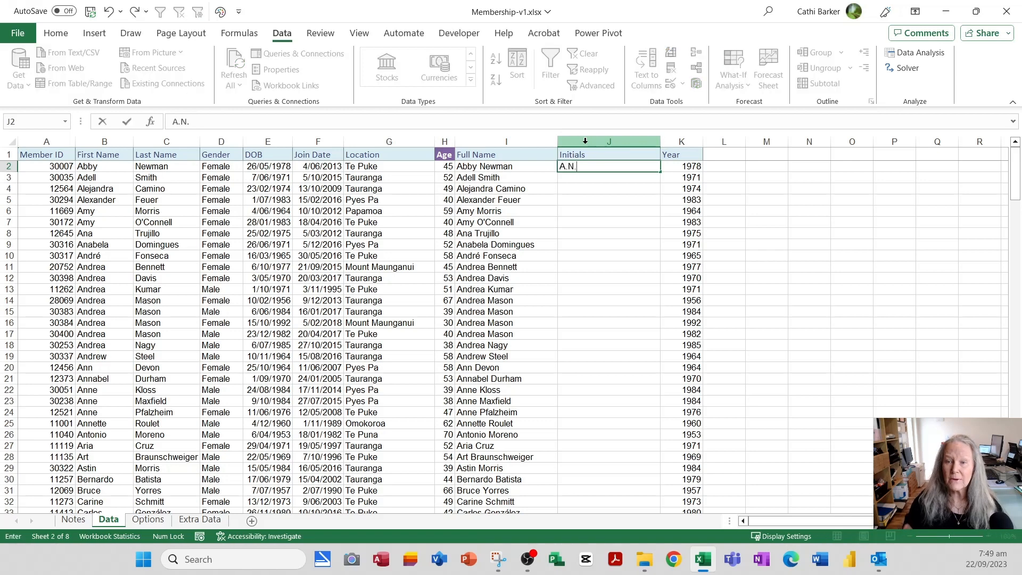
{"action": "key", "text": "Return"}
{"action": "key", "text": "ctrl+e"}
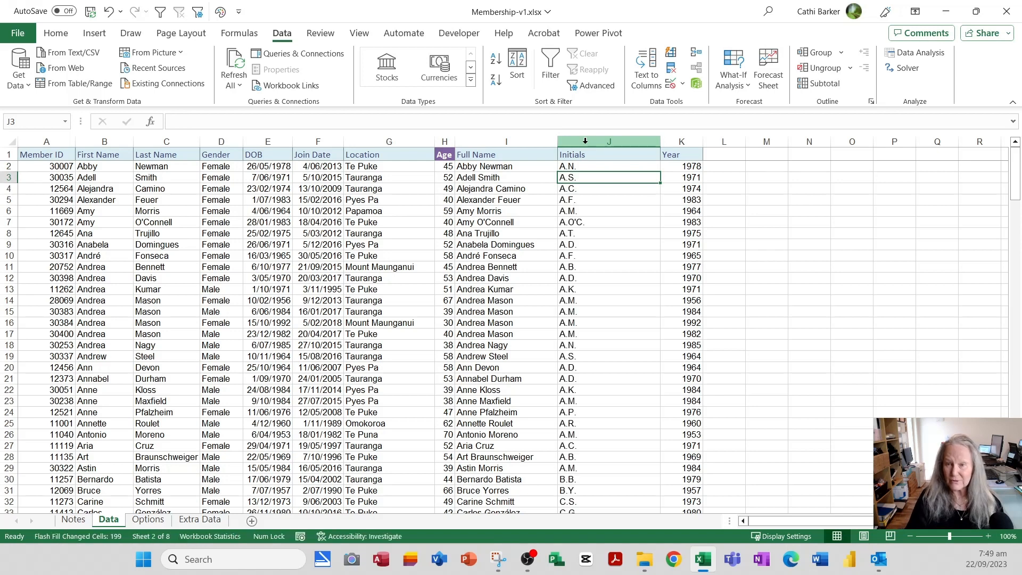
{"action": "double_click", "coordinate": [660, 141]}
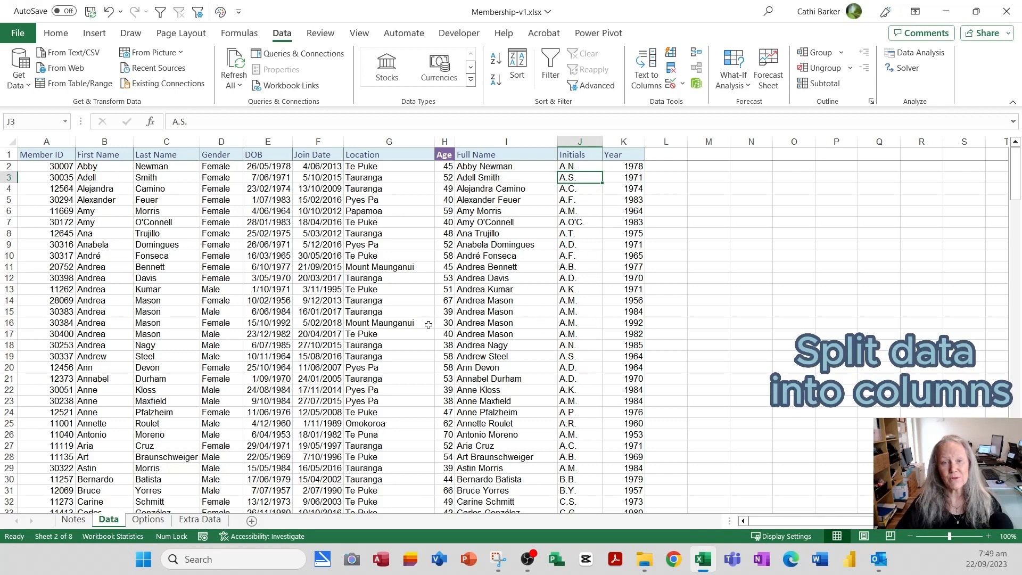
- Delete the First Name and Last Name columns (B and C)
{"action": "left_click", "coordinate": [110, 140]}
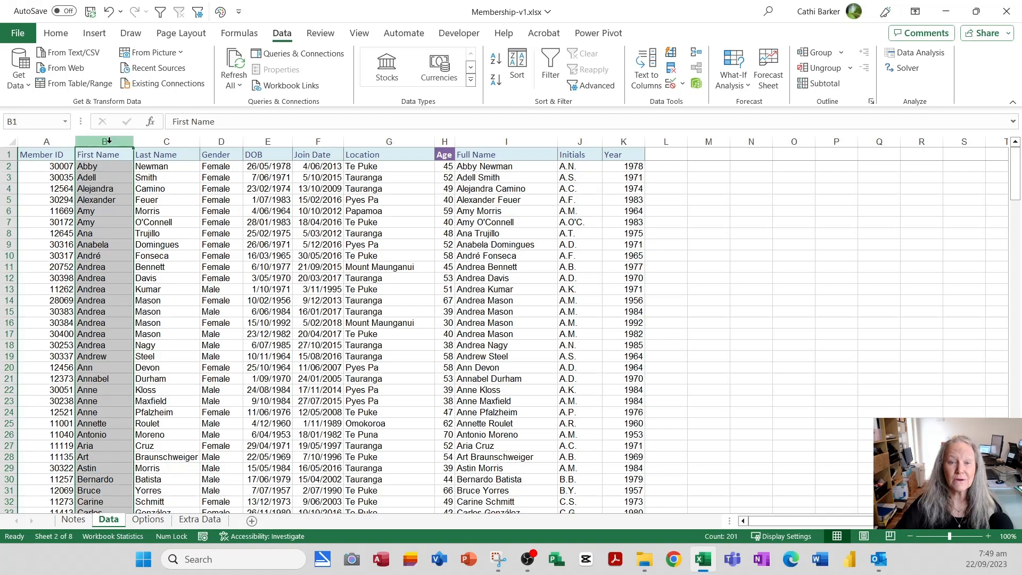
{"action": "left_click_drag", "start_coordinate": [110, 140], "coordinate": [142, 140]}
{"action": "key", "text": "ctrl+minus"}
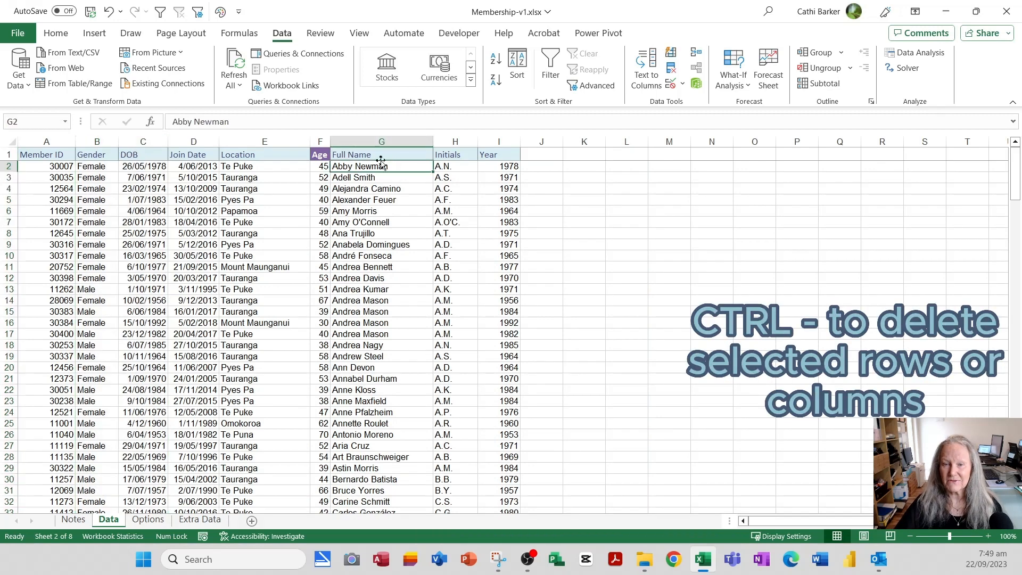
- Start Text to Columns on the full names in column G from G2 down, as delimited data with Space as the only delimiter
{"action": "left_click", "coordinate": [393, 166]}
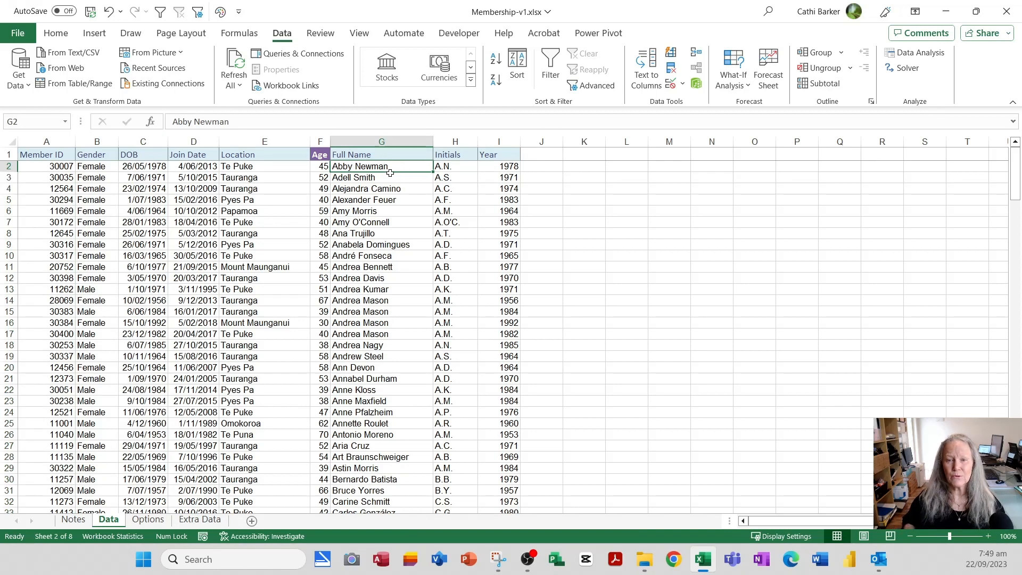
{"action": "key", "text": "ctrl+shift+Down"}
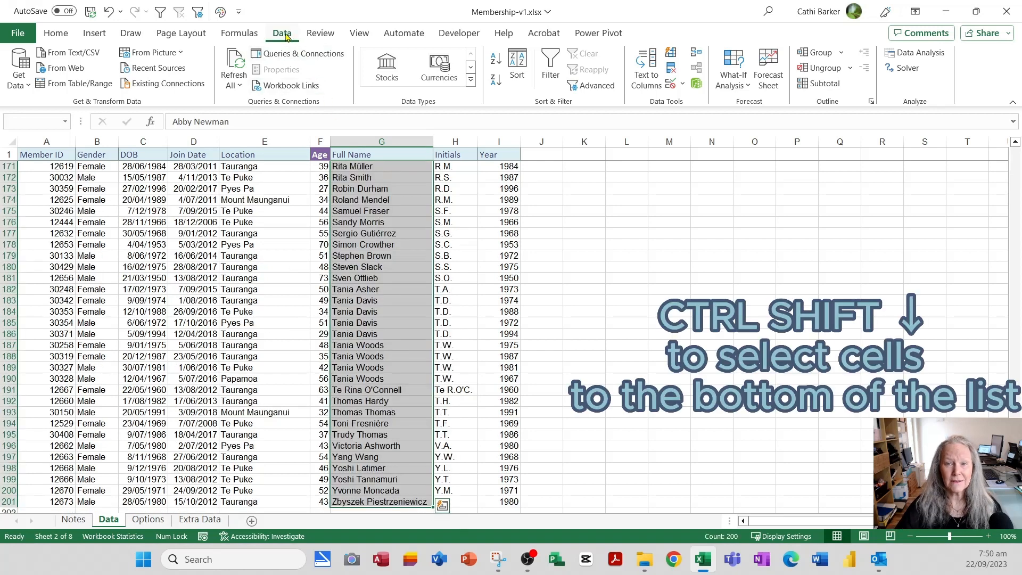
{"action": "left_click", "coordinate": [642, 85]}
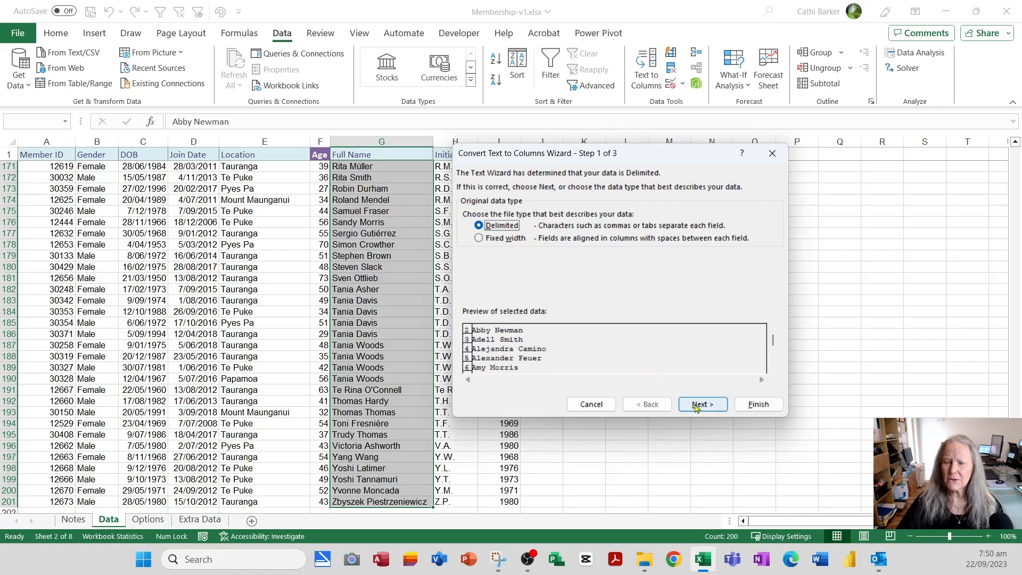
{"action": "left_click", "coordinate": [715, 408]}
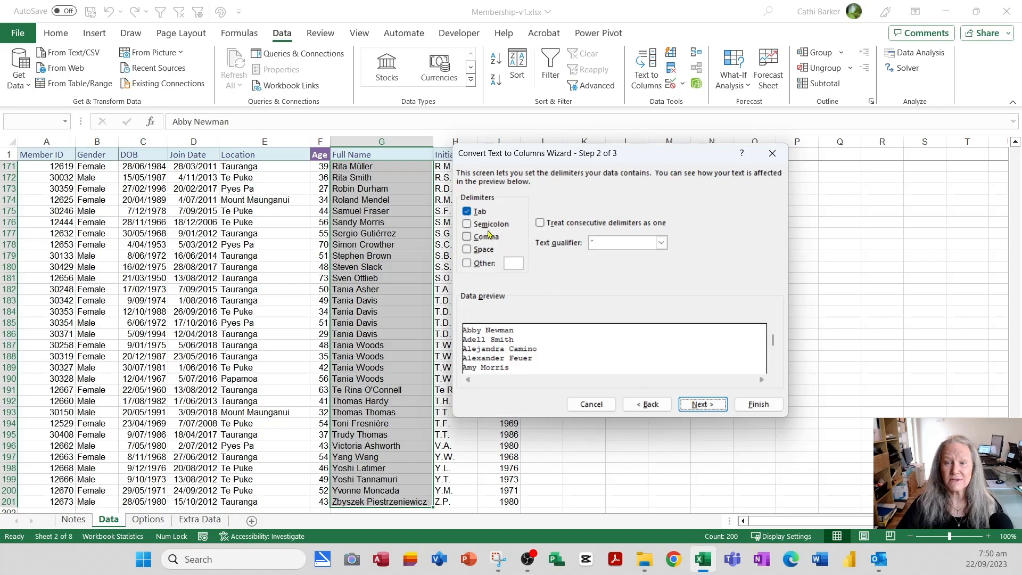
{"action": "left_click", "coordinate": [467, 212]}
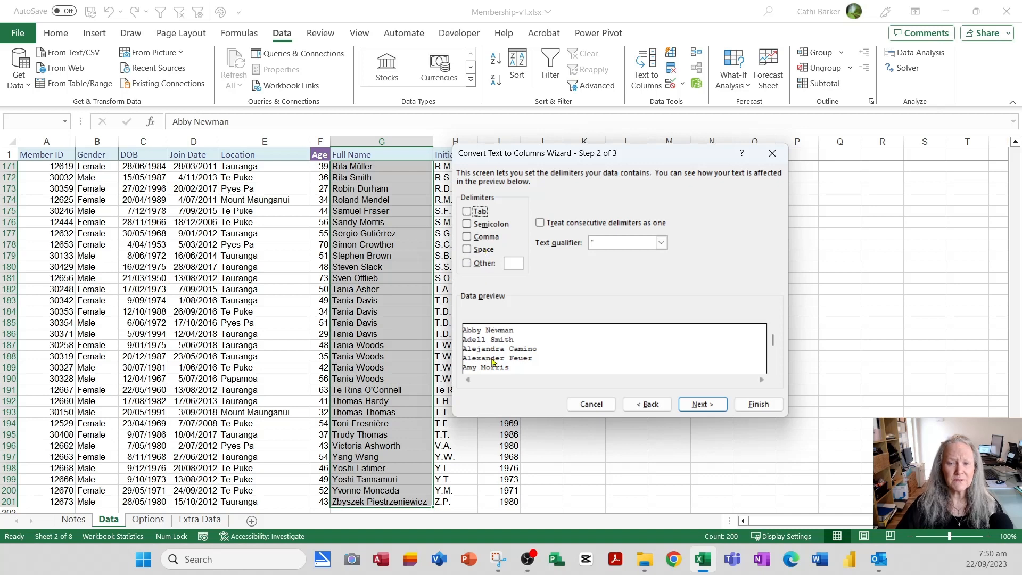
{"action": "left_click", "coordinate": [468, 249]}
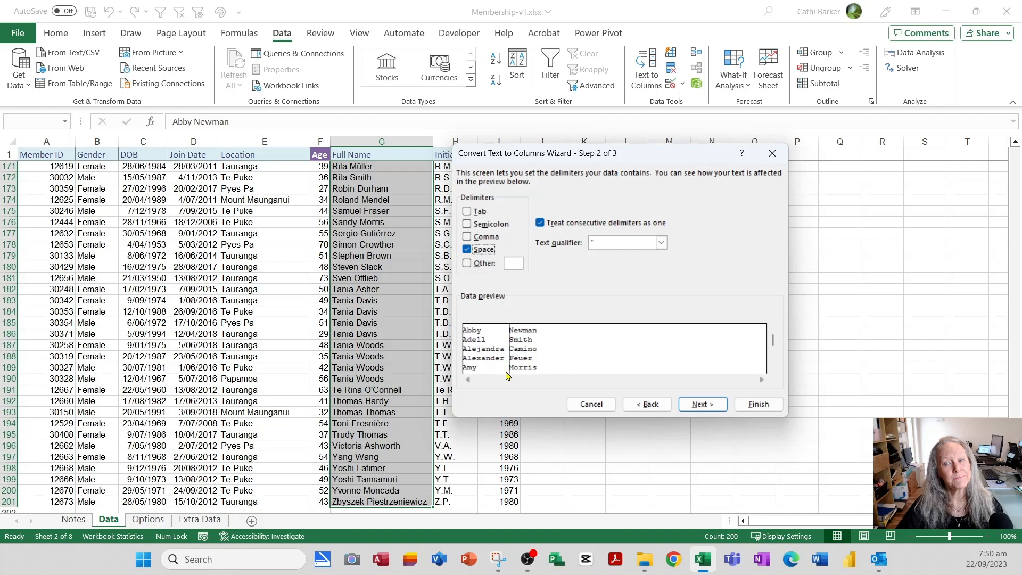
{"action": "left_click", "coordinate": [709, 407]}
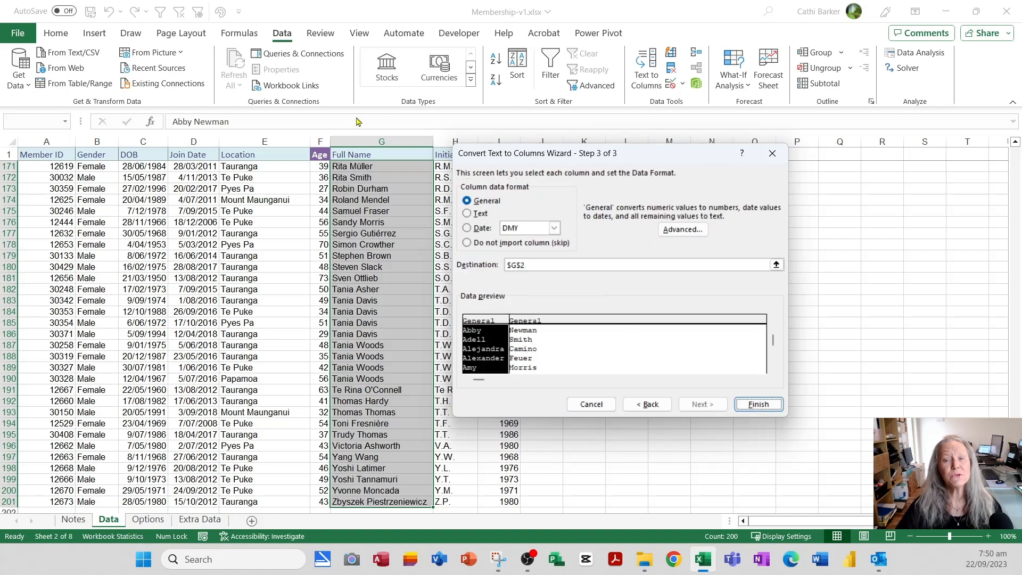
- Set the destination of the split names to cell J2 and finish the Text to Columns conversion
{"action": "left_click_drag", "start_coordinate": [535, 157], "coordinate": [755, 154]}
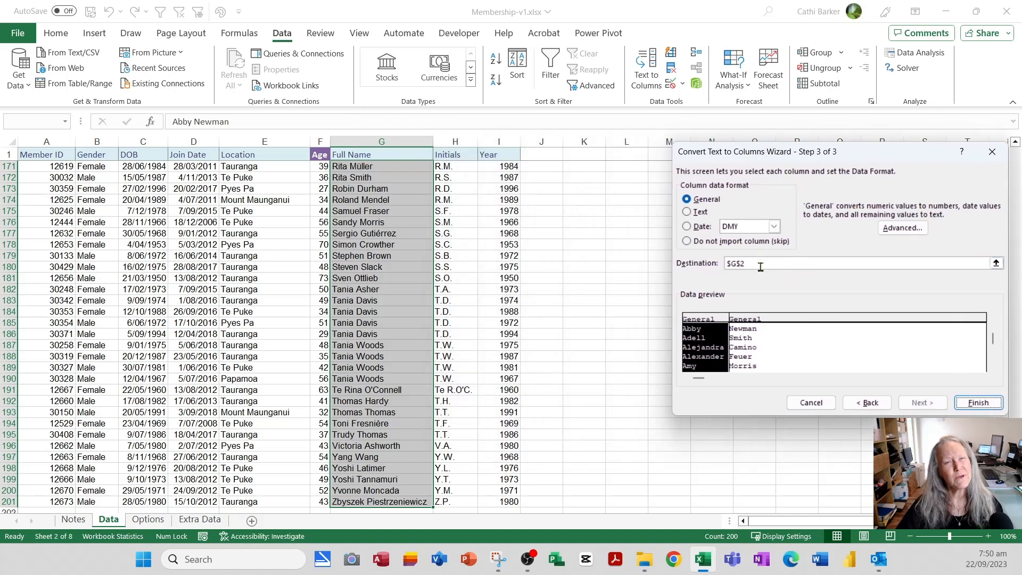
{"action": "left_click_drag", "start_coordinate": [772, 159], "coordinate": [814, 156]}
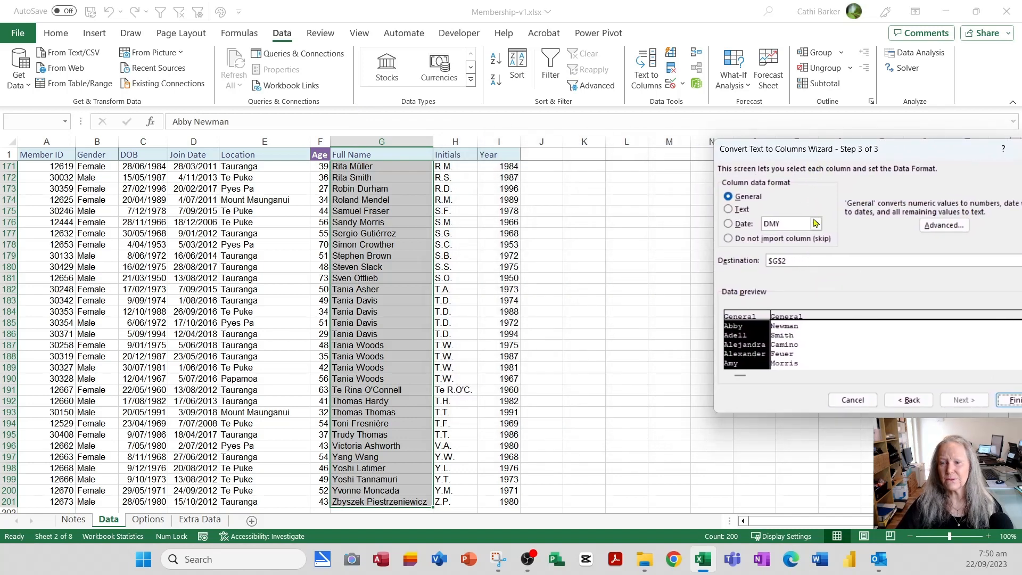
{"action": "left_click_drag", "start_coordinate": [801, 262], "coordinate": [757, 264]}
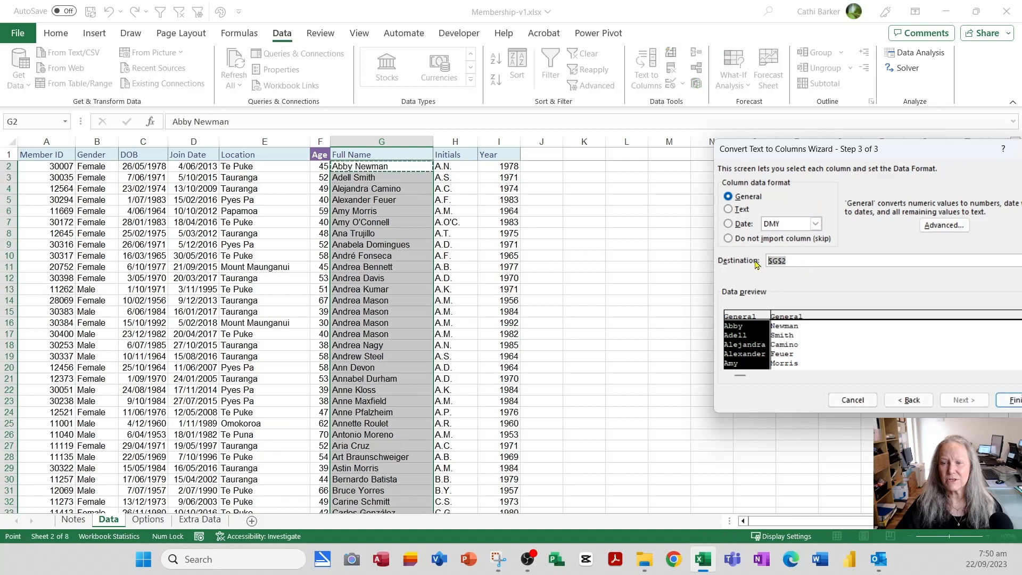
{"action": "left_click", "coordinate": [549, 167]}
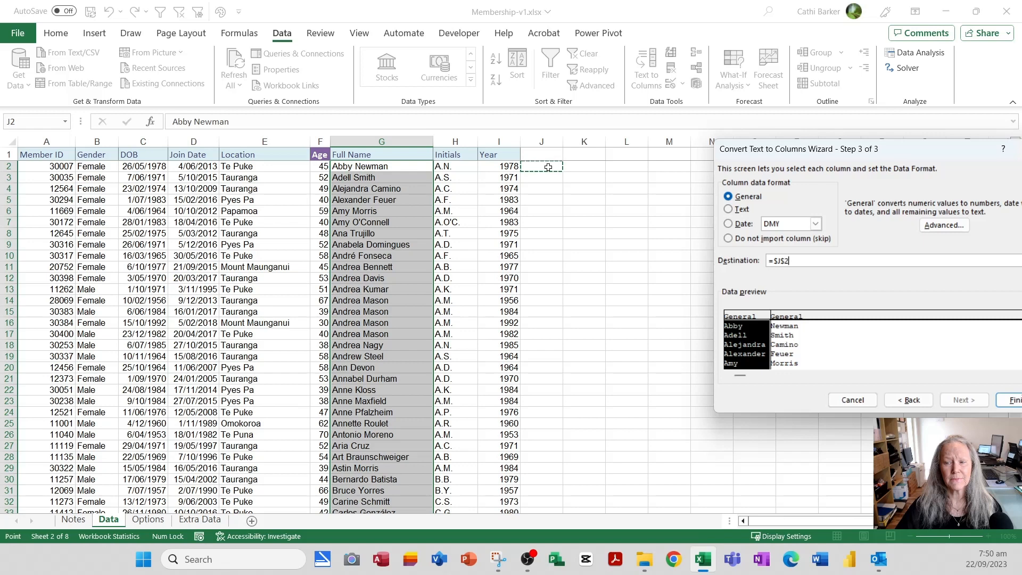
{"action": "left_click", "coordinate": [1016, 402]}
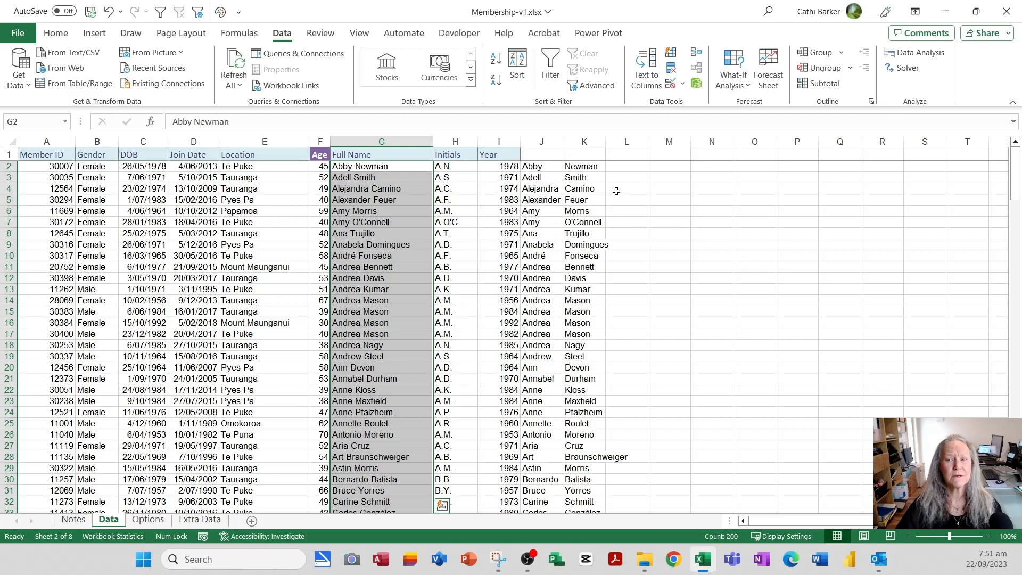
- Enter the headings Firstname in J1 and Lastname in K1 above the split names
{"action": "left_click", "coordinate": [536, 152]}
{"action": "type", "text": "F"}
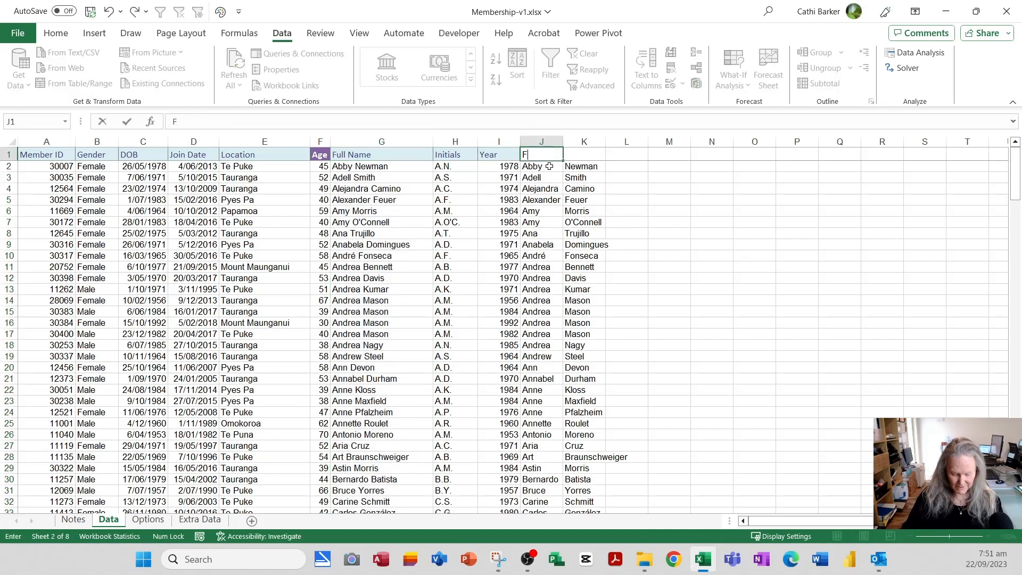
{"action": "type", "text": "irstname"}
{"action": "key", "text": "Tab"}
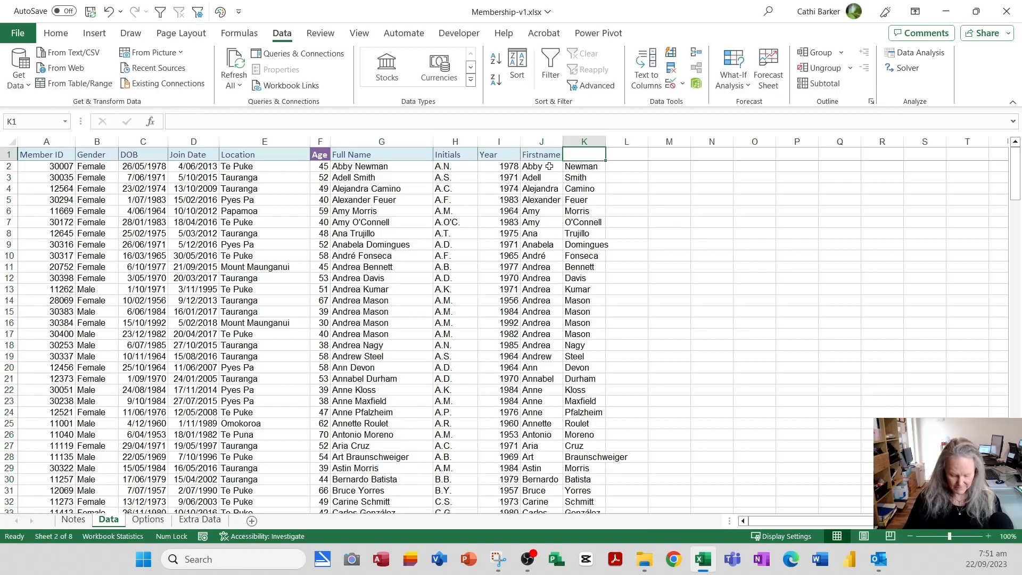
{"action": "type", "text": "Lastname"}
{"action": "key", "text": "Return"}
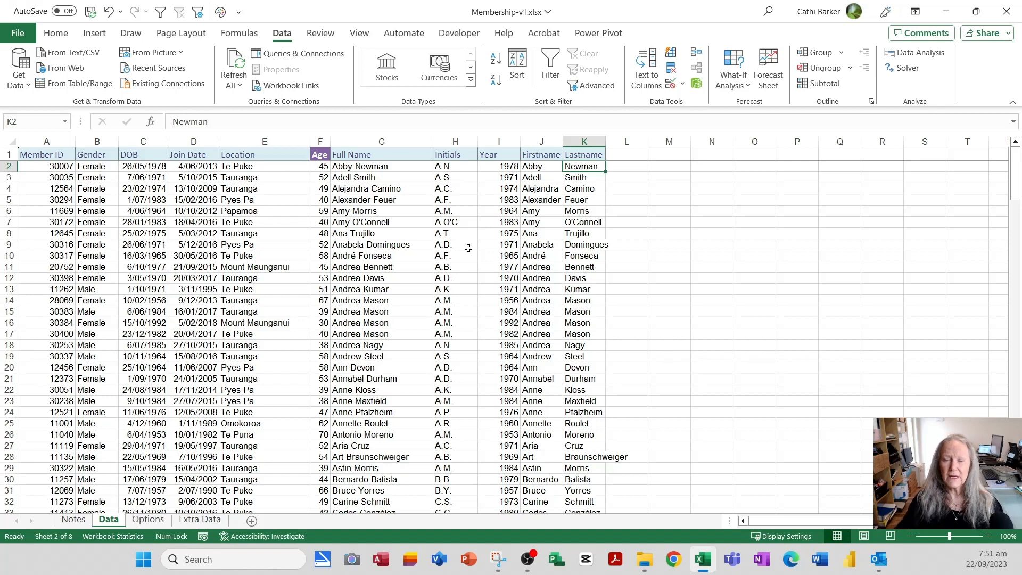
- Add the heading Ethnicity in L1
{"action": "left_click", "coordinate": [632, 159]}
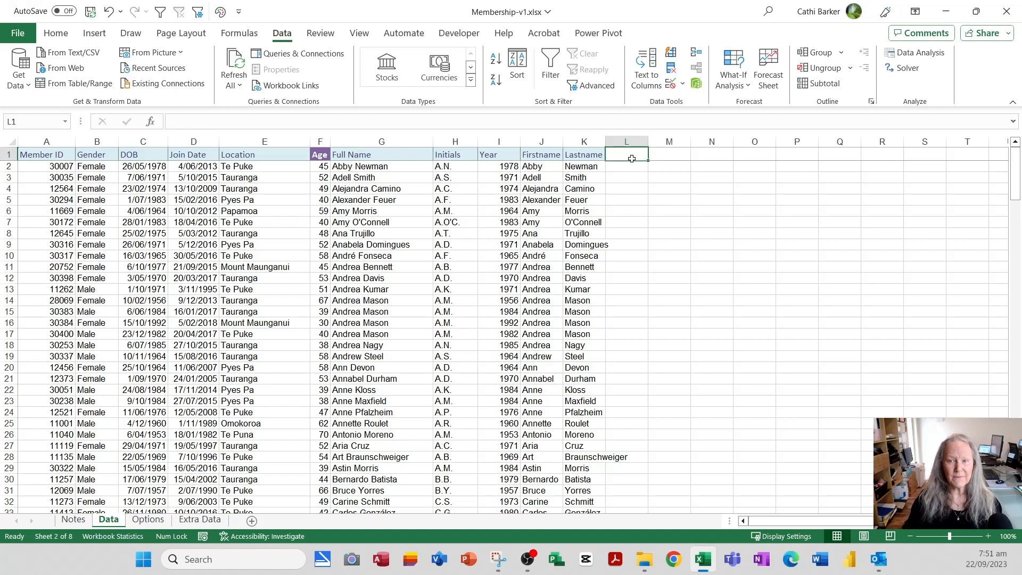
{"action": "type", "text": "Eth"}
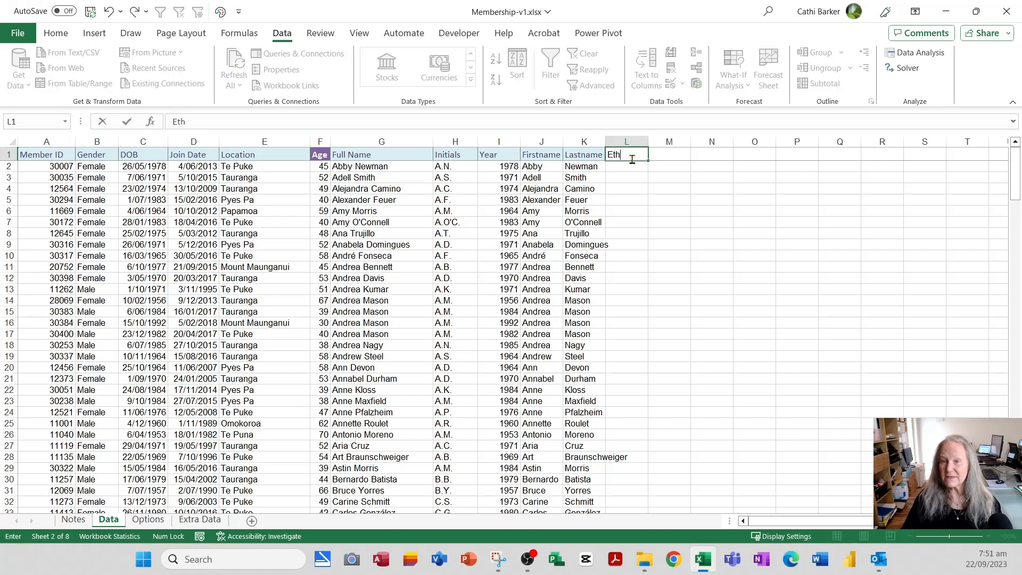
{"action": "type", "text": "nicity"}
{"action": "key", "text": "Return"}
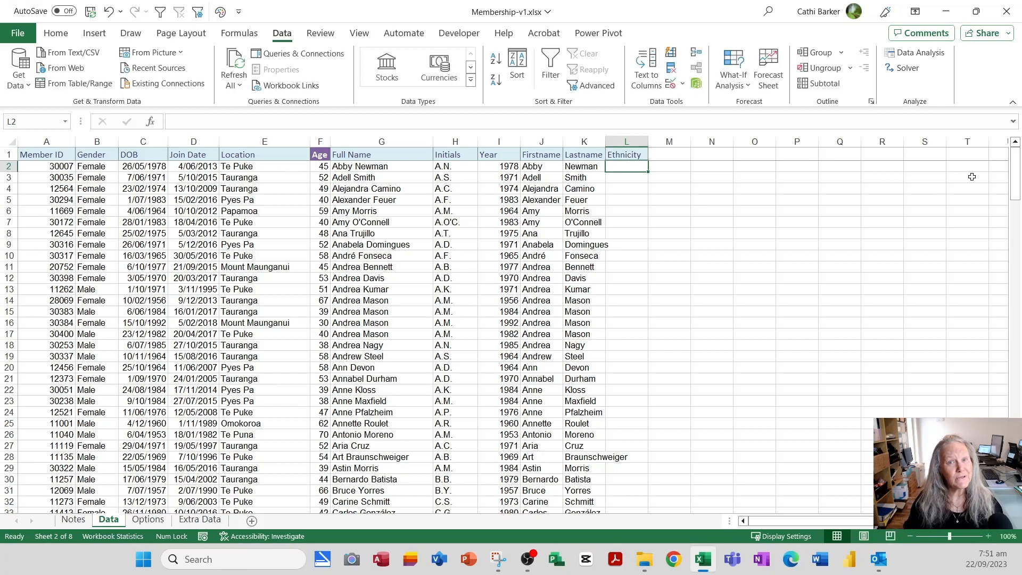
- Begin a VLOOKUP formula in L2 with the Member ID in A2 as the lookup value
{"action": "type", "text": "=v"}
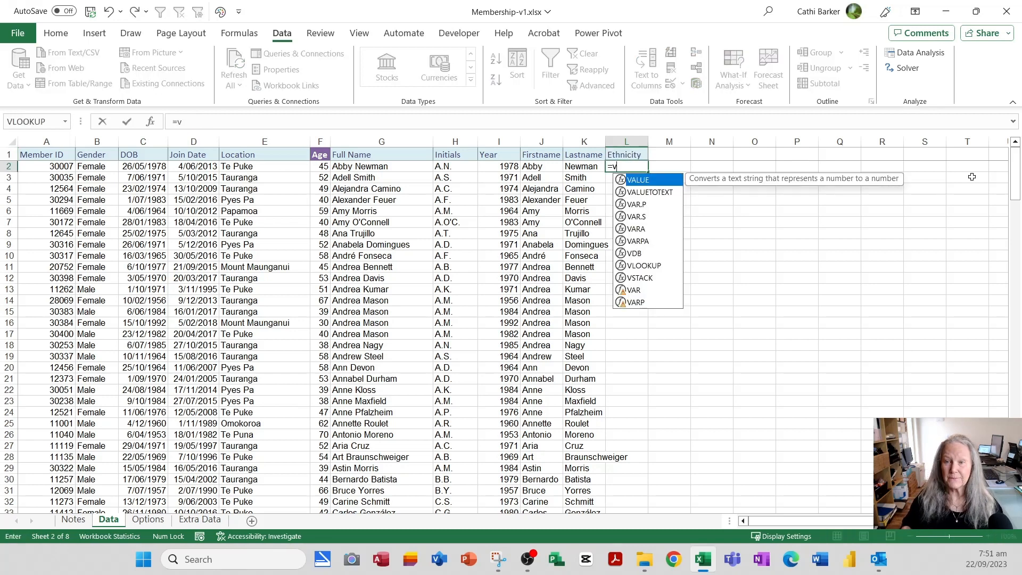
{"action": "left_click", "coordinate": [649, 270]}
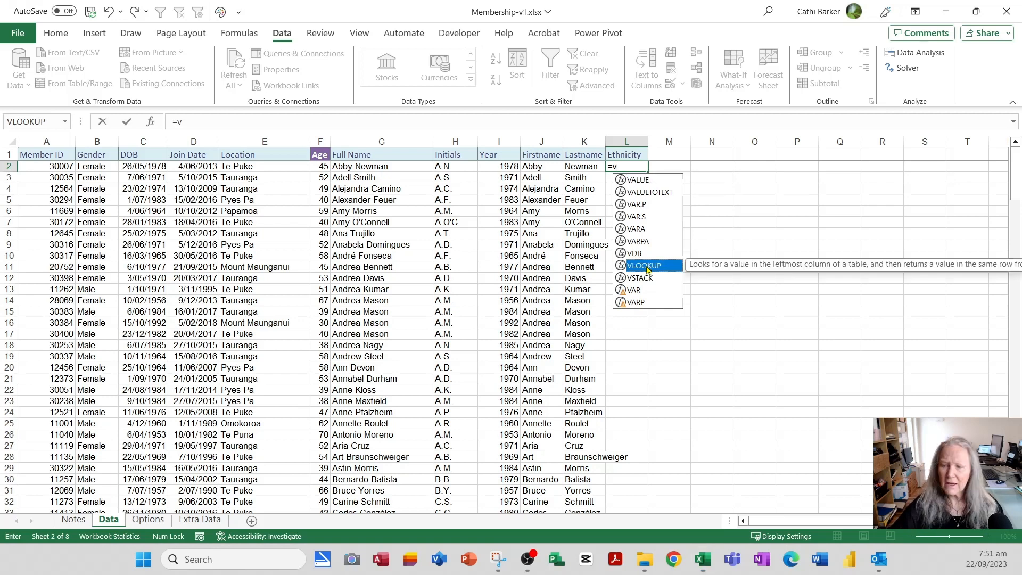
{"action": "left_click_drag", "start_coordinate": [877, 521], "coordinate": [888, 522]}
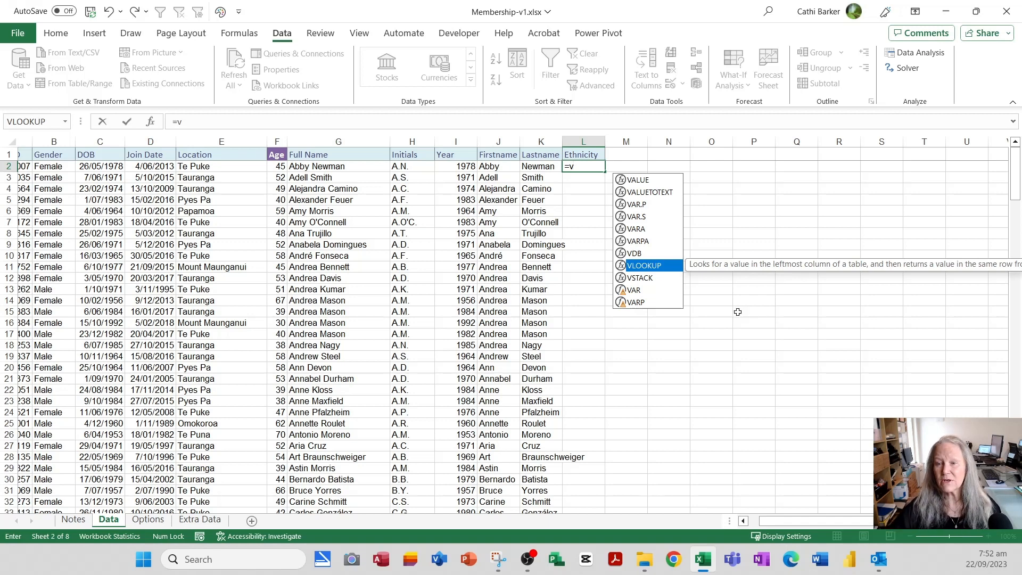
{"action": "double_click", "coordinate": [661, 265]}
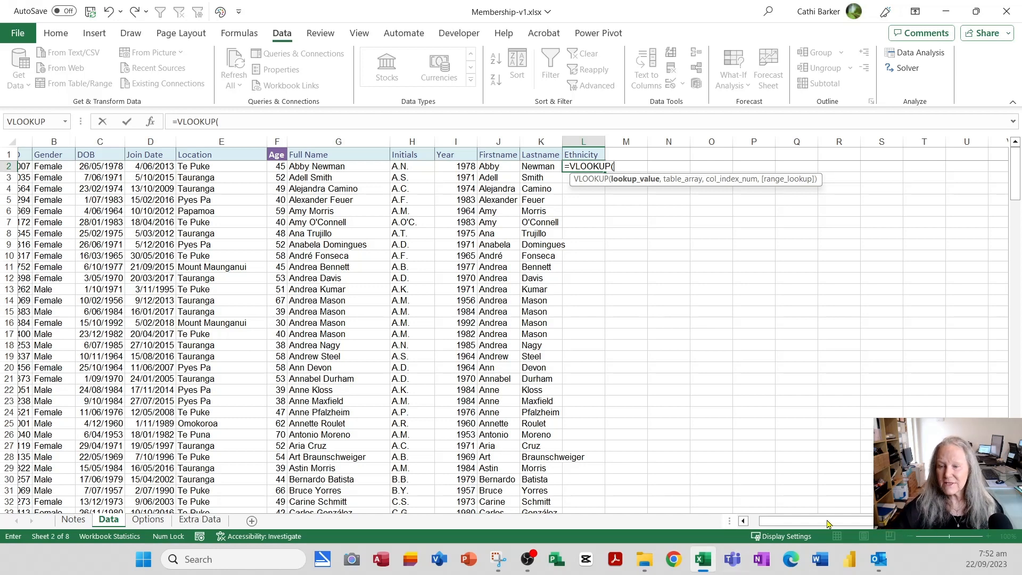
{"action": "left_click_drag", "start_coordinate": [816, 523], "coordinate": [777, 527]}
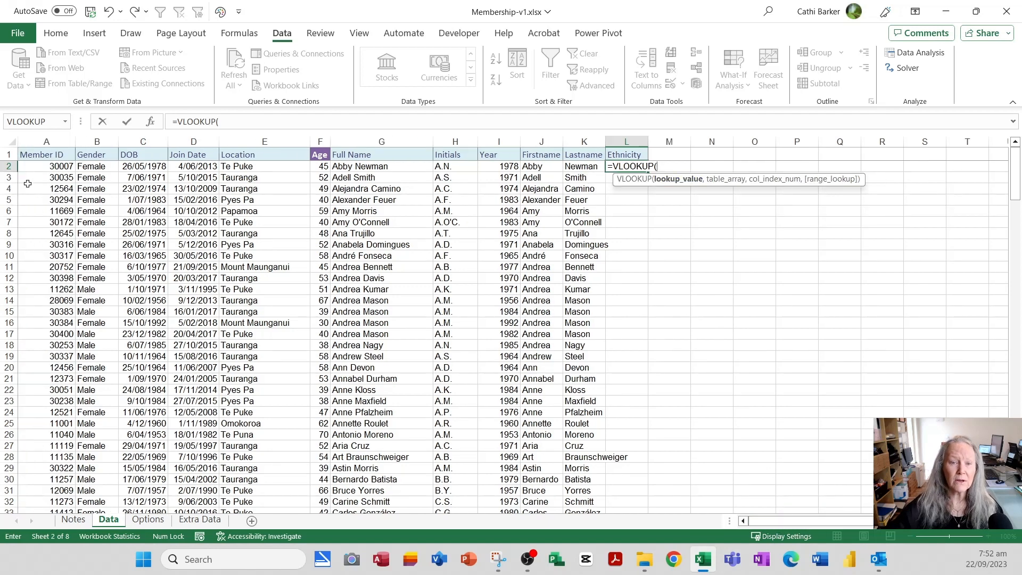
{"action": "left_click", "coordinate": [56, 166]}
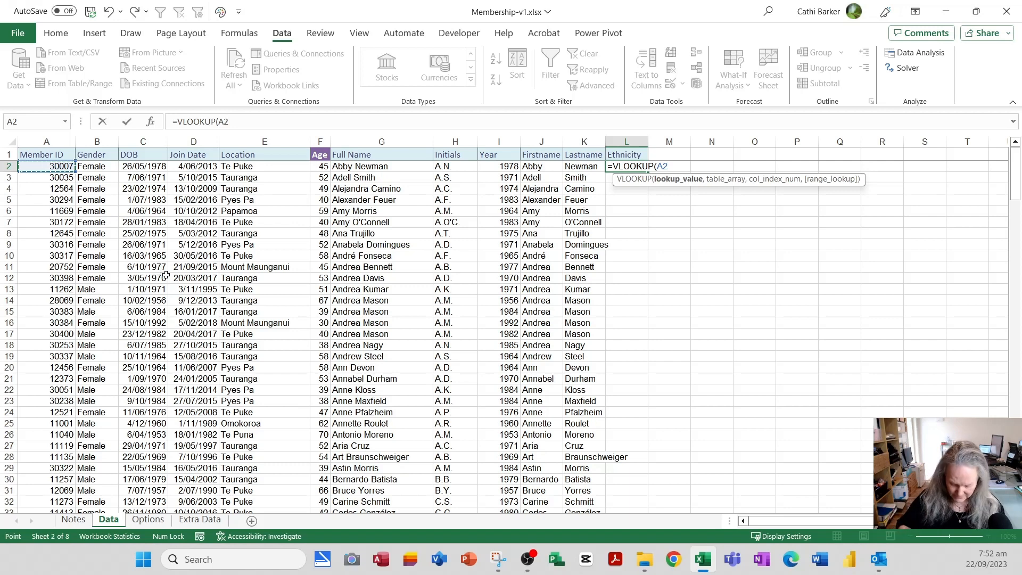
{"action": "type", "text": ","}
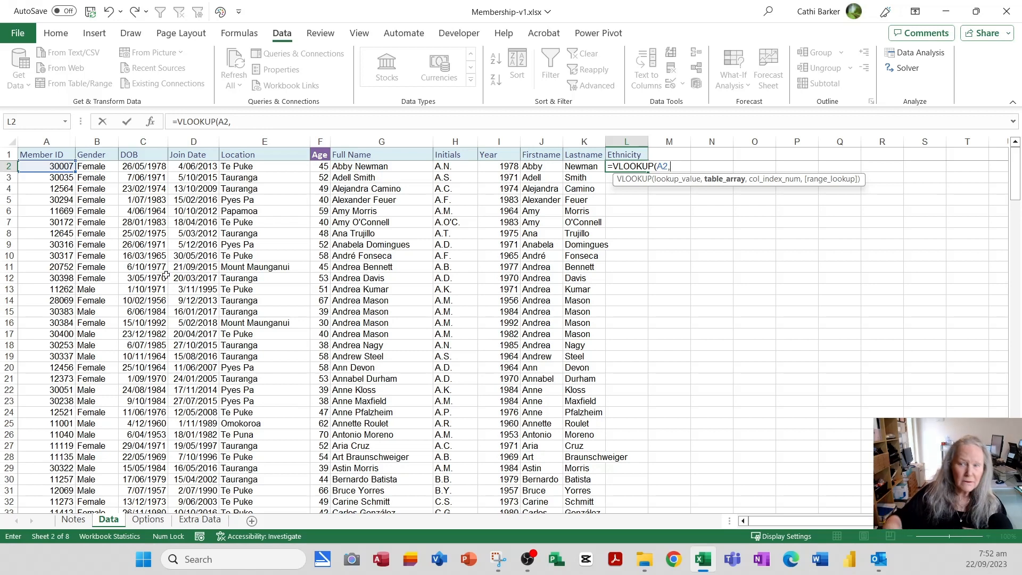
- Set the VLOOKUP table array to A2:C201 on the Extra Data sheet, with absolute cell references
{"action": "left_click", "coordinate": [200, 520]}
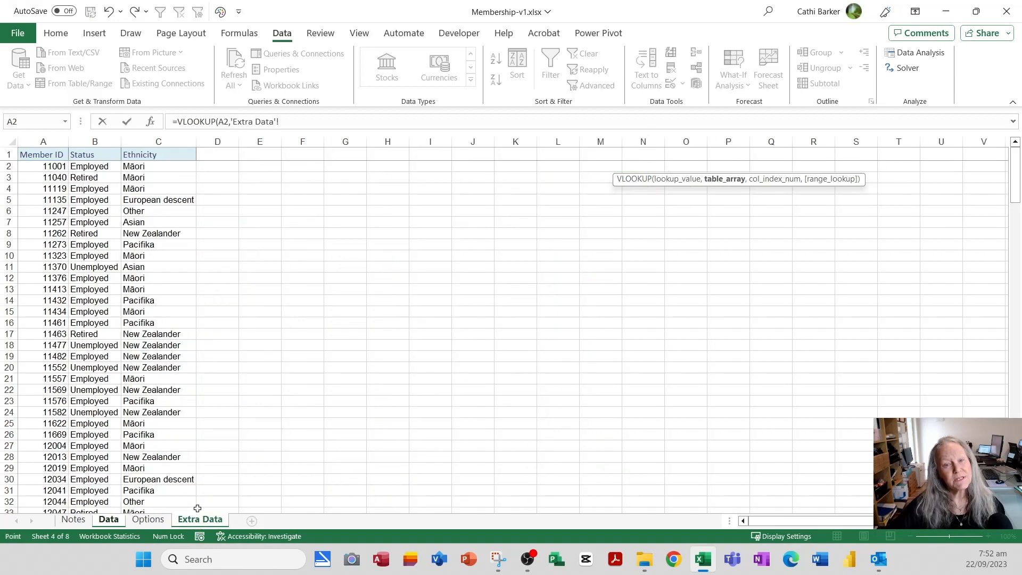
{"action": "left_click", "coordinate": [45, 170]}
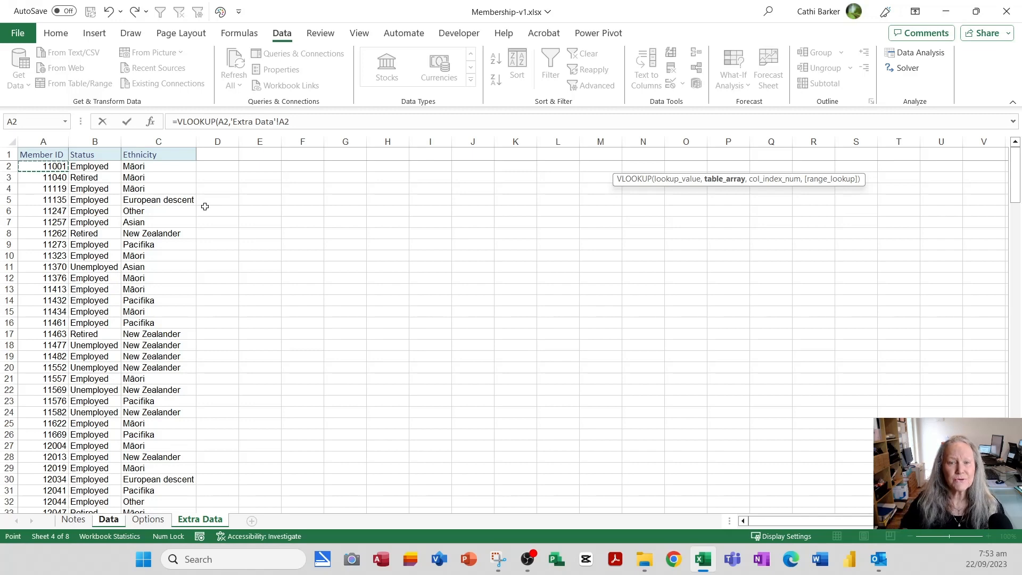
{"action": "key", "text": "shift+Right"}
{"action": "key", "text": "shift+Right"}
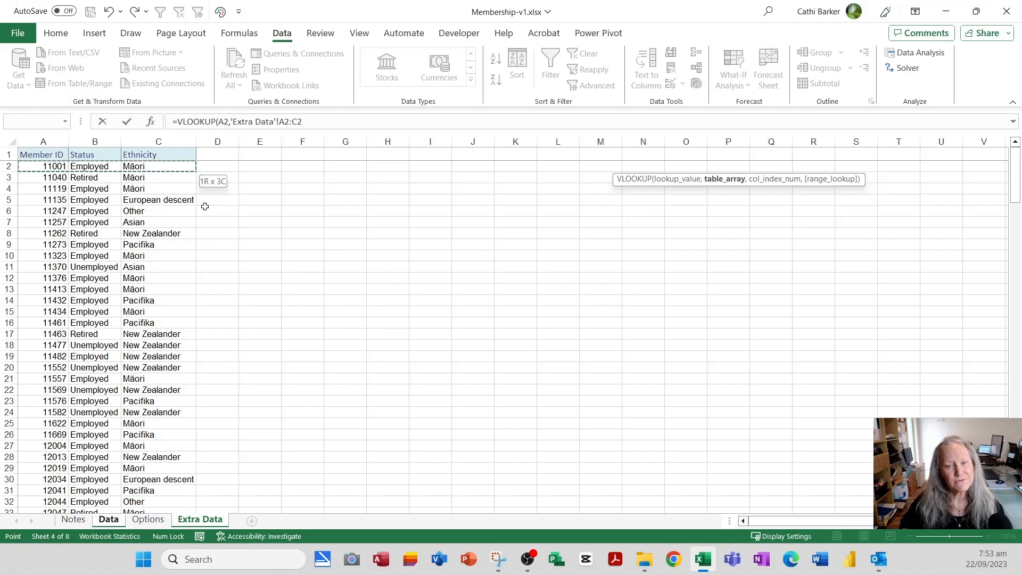
{"action": "key", "text": "ctrl+shift+Down"}
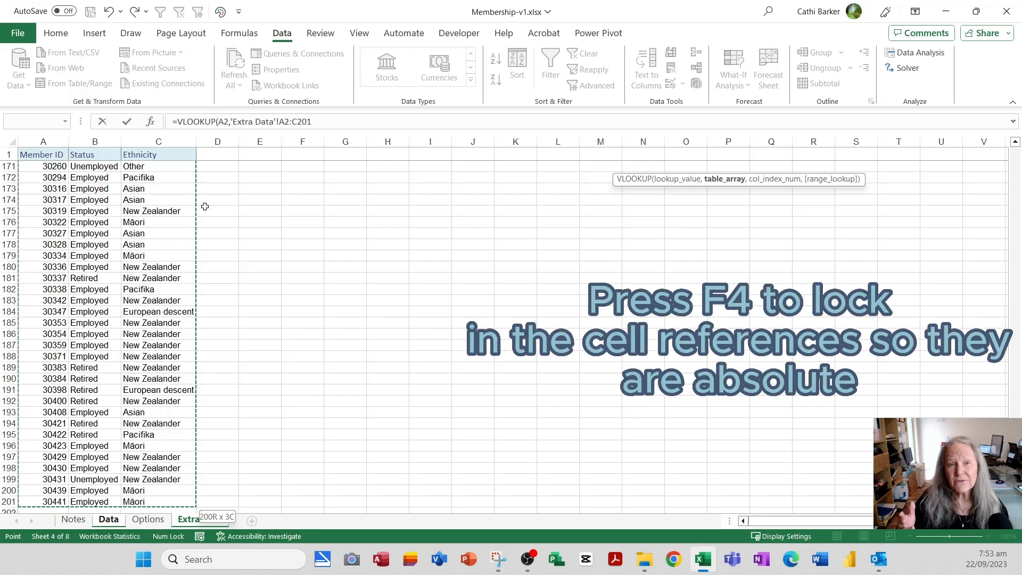
{"action": "key", "text": "F4"}
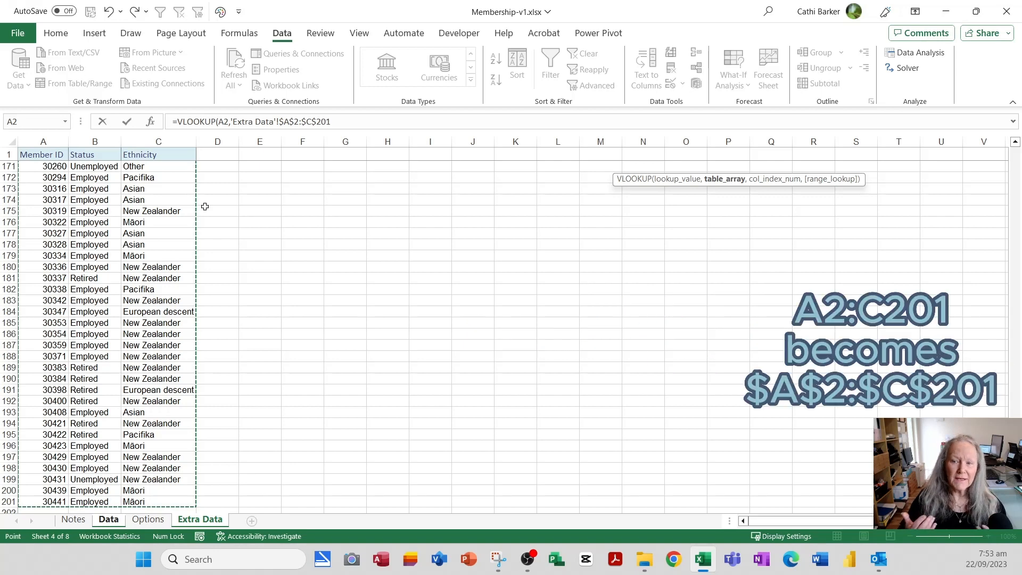
- Complete the VLOOKUP with column index 3 and FALSE for an exact match, and enter the formula
{"action": "type", "text": ",3"}
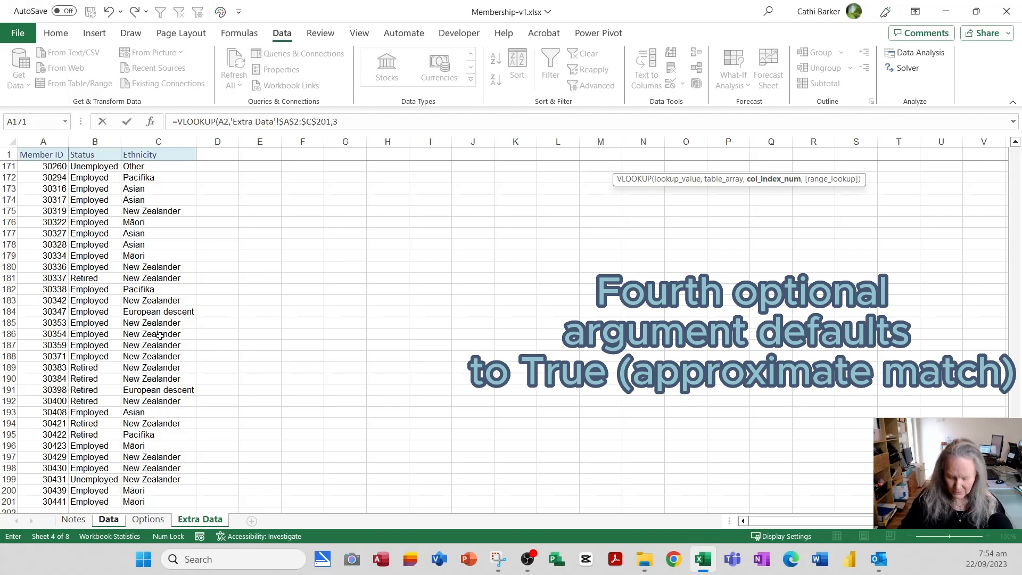
{"action": "type", "text": ","}
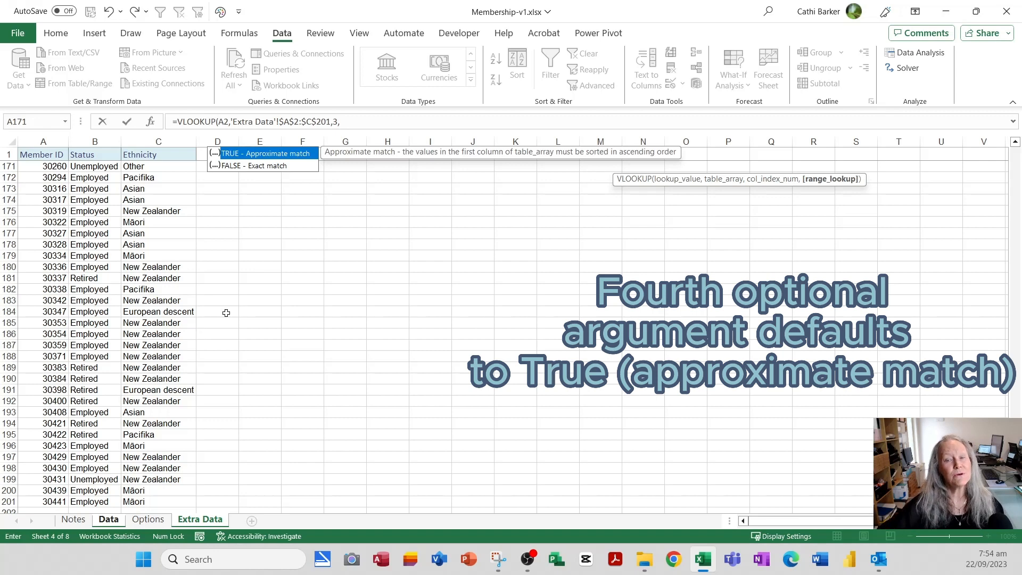
{"action": "double_click", "coordinate": [269, 169]}
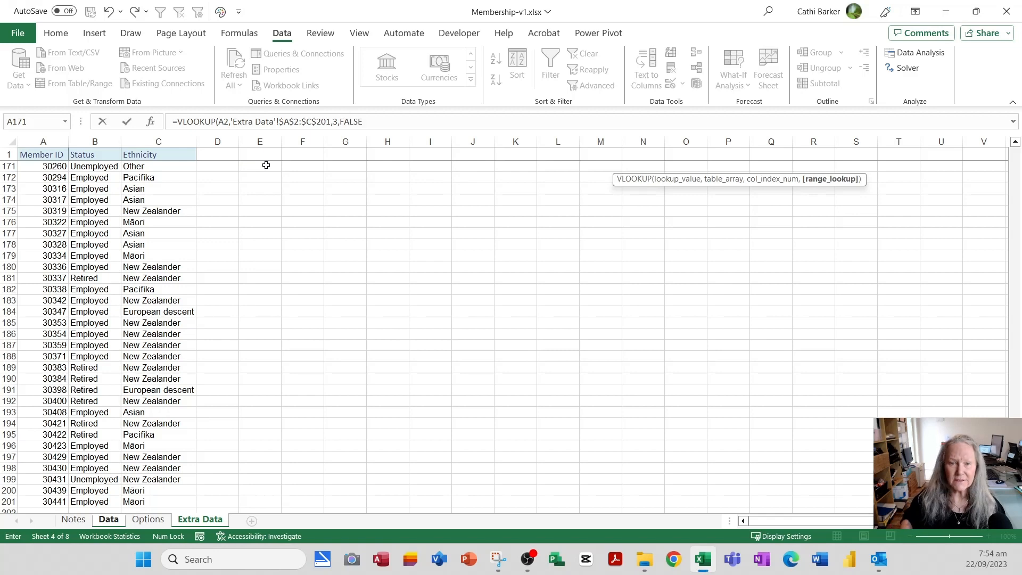
{"action": "key", "text": "Return"}
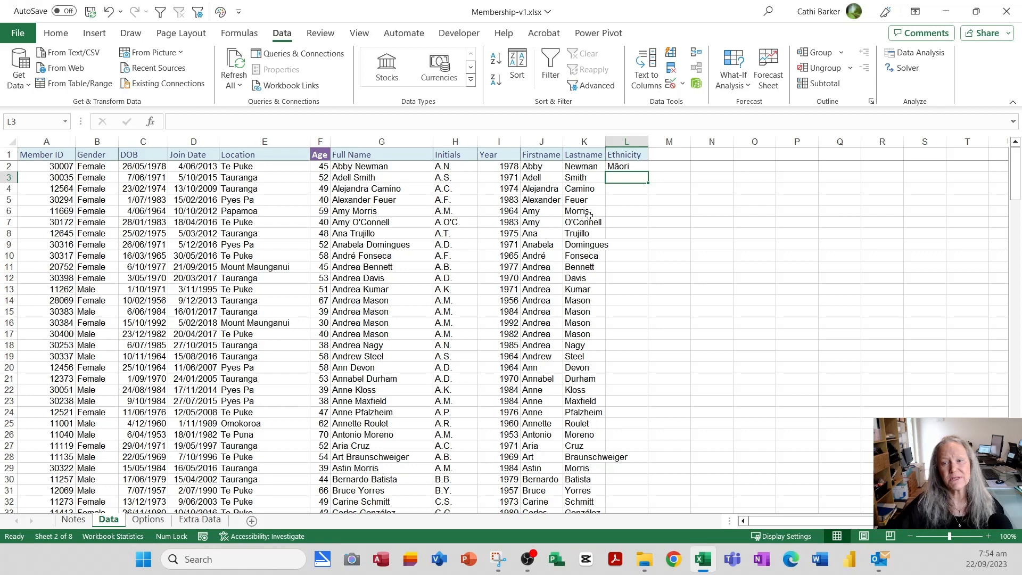
- Fill the VLOOKUP formula in L2 down the Ethnicity column and widen the column to fit its contents
{"action": "left_click", "coordinate": [630, 167]}
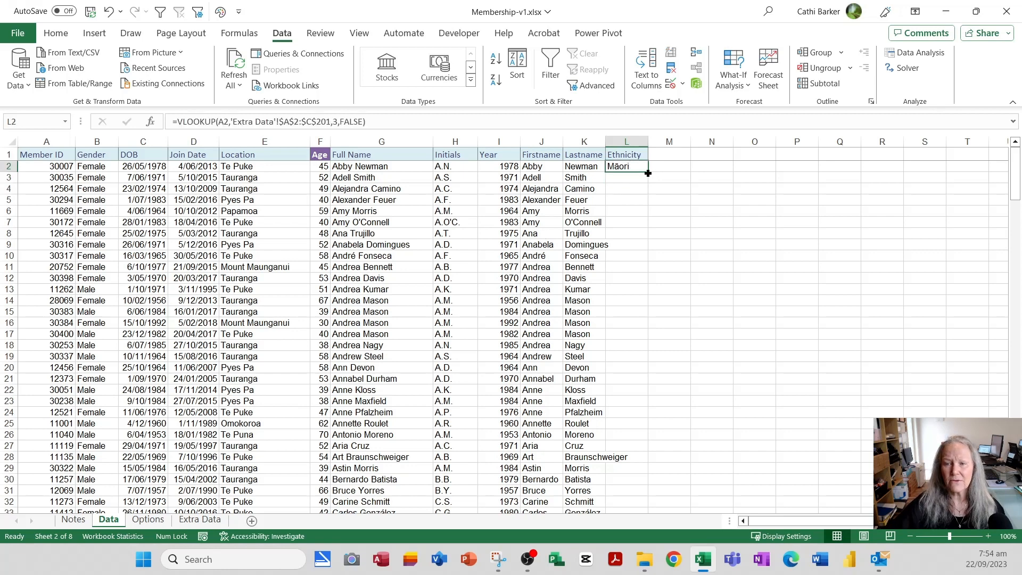
{"action": "double_click", "coordinate": [648, 173]}
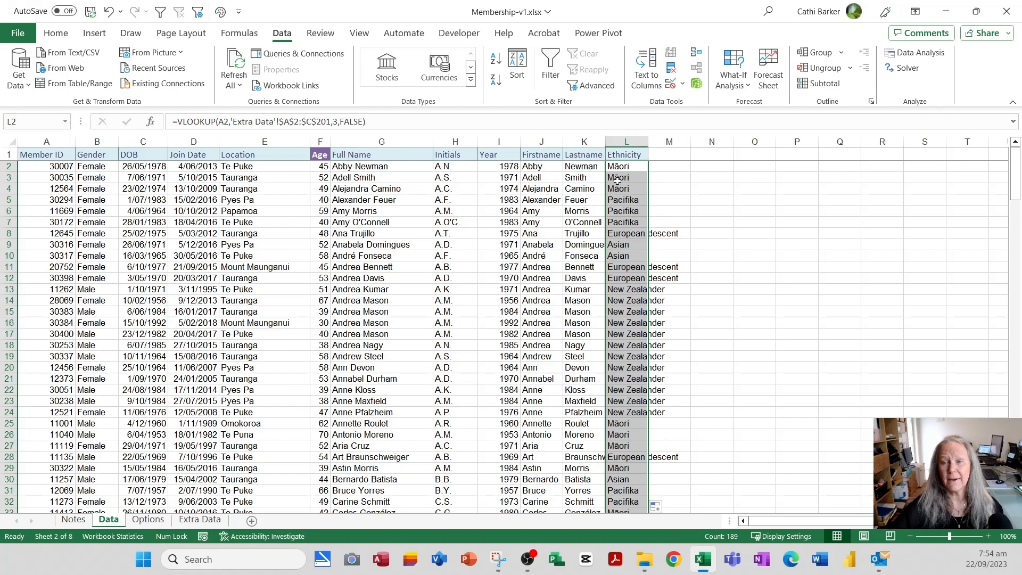
{"action": "double_click", "coordinate": [647, 143]}
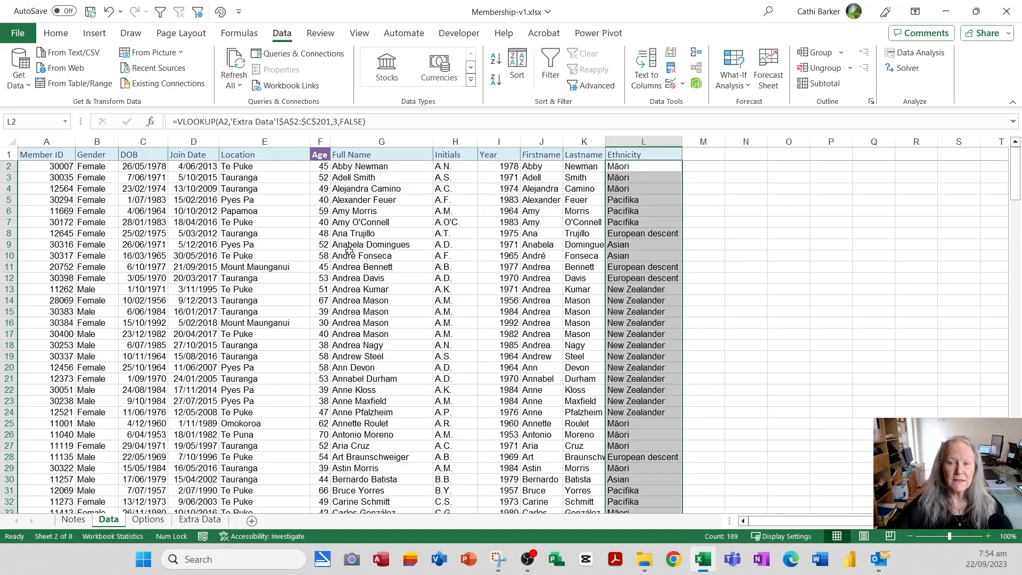
- Test the lookup by entering 3 as the Member ID in A2, check the Extra Data sheet, and undo the entry
{"action": "left_click", "coordinate": [56, 170]}
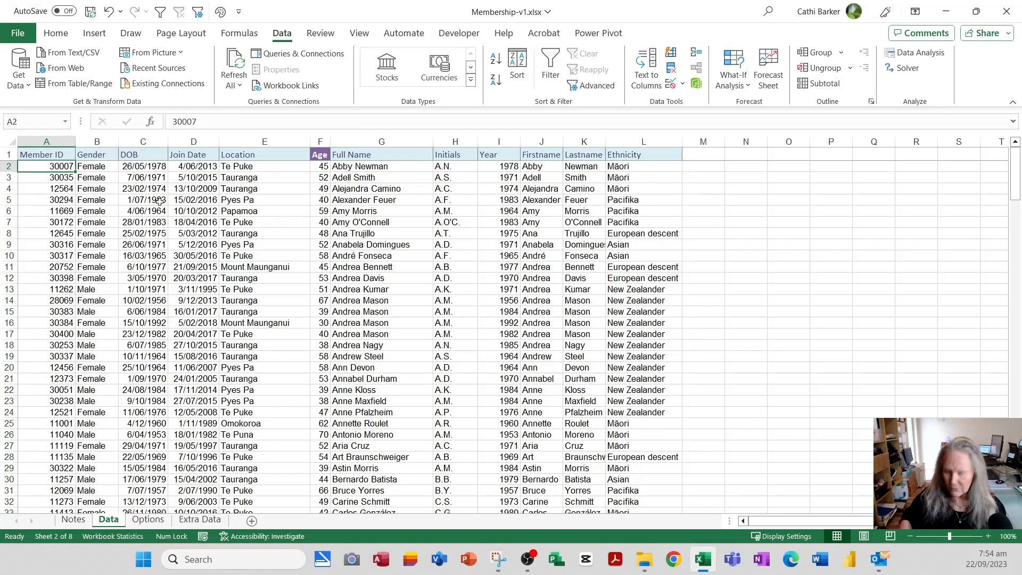
{"action": "type", "text": "3"}
{"action": "key", "text": "Return"}
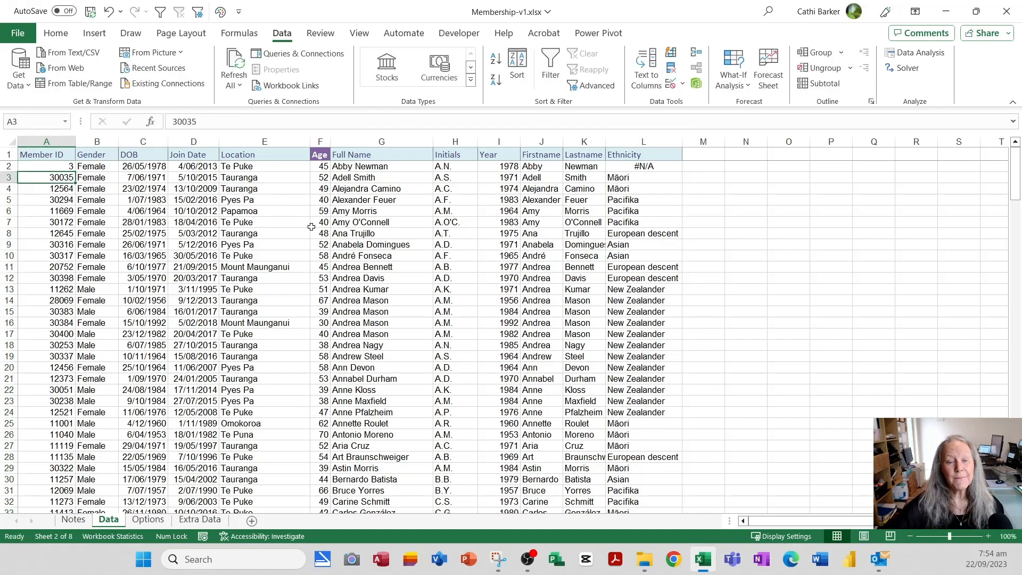
{"action": "left_click", "coordinate": [200, 519]}
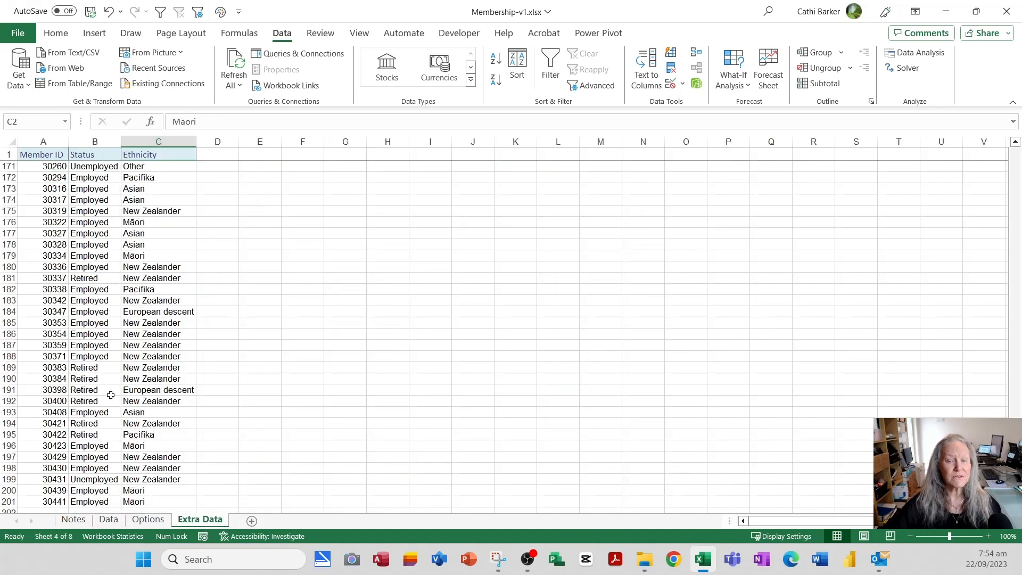
{"action": "left_click", "coordinate": [111, 523]}
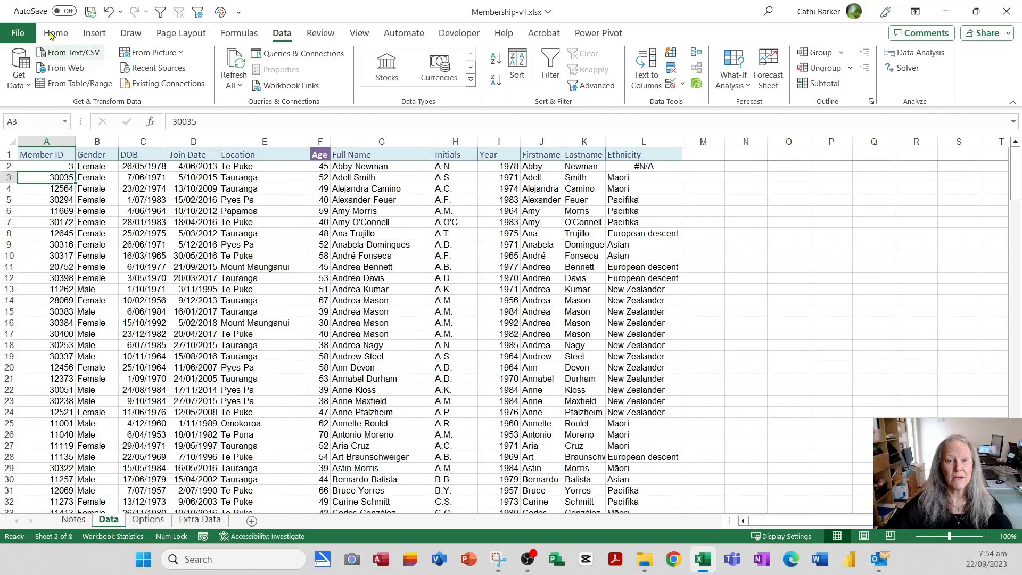
{"action": "left_click", "coordinate": [109, 11]}
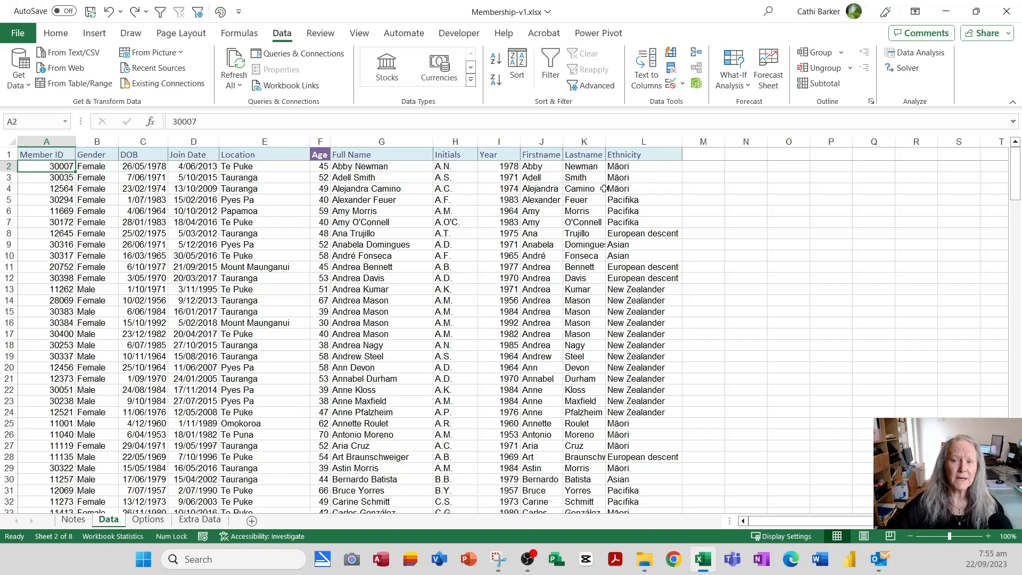
- Display the formulas on the Data sheet and widen the Ethnicity column to fit the full VLOOKUP formulas
{"action": "left_click", "coordinate": [240, 34]}
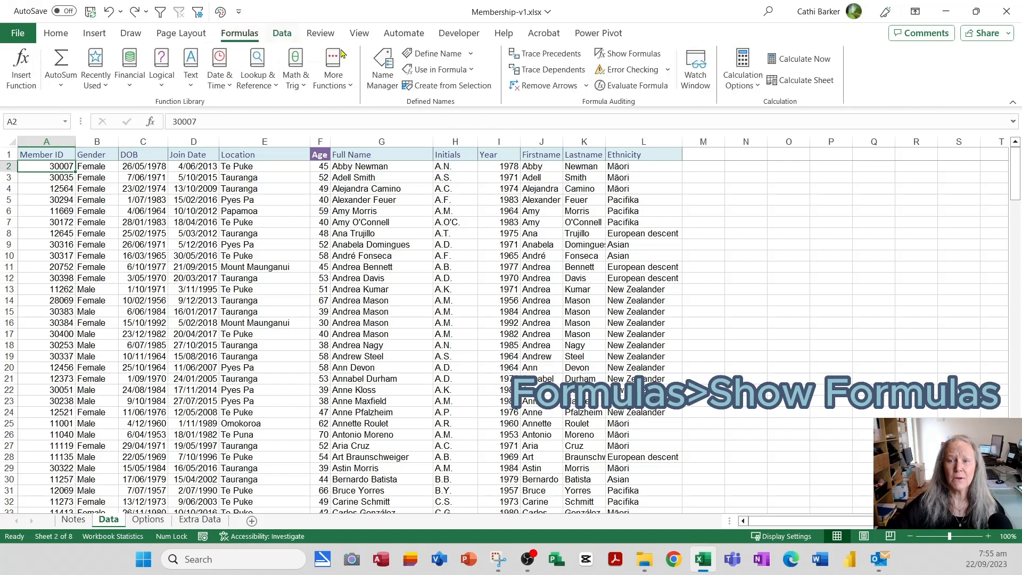
{"action": "left_click", "coordinate": [624, 58]}
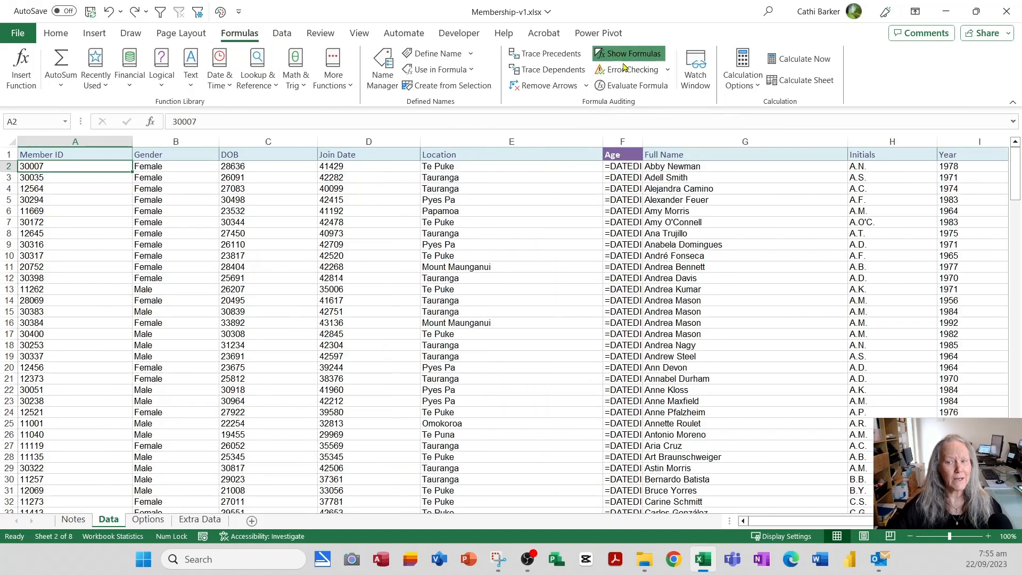
{"action": "scroll", "coordinate": [754, 187], "scroll_direction": "right", "scroll_amount": 5}
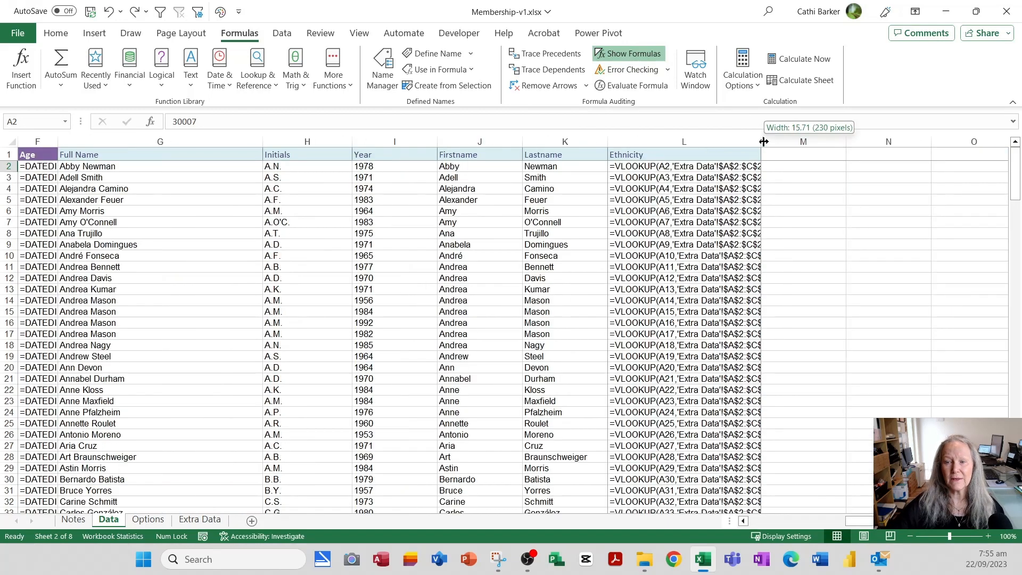
{"action": "double_click", "coordinate": [761, 142]}
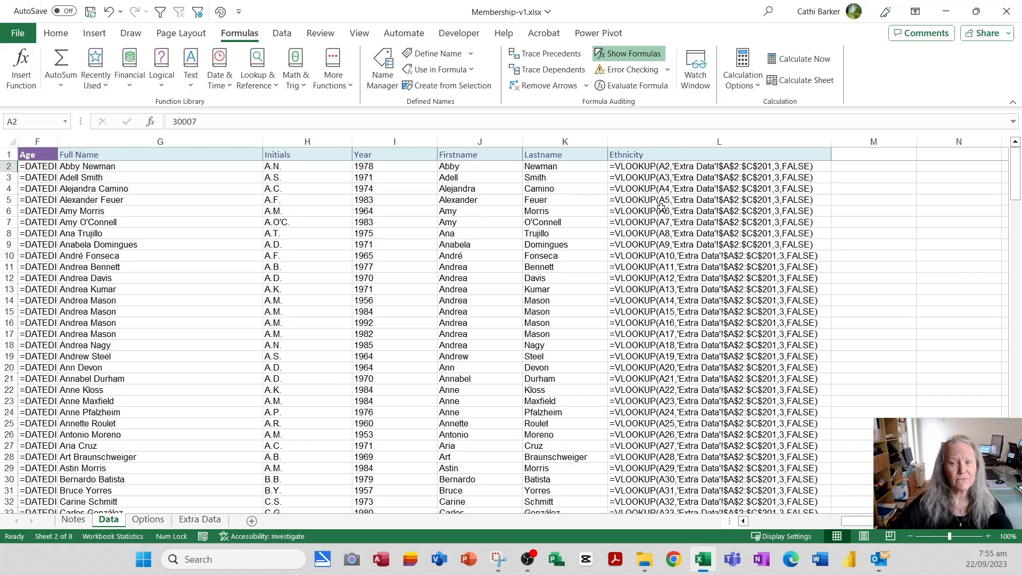
- Inspect the VLOOKUP formula in L3 and the Member ID in A3 that it refers to
{"action": "left_click", "coordinate": [644, 181]}
{"action": "left_click_drag", "start_coordinate": [857, 521], "coordinate": [801, 526]}
{"action": "left_click", "coordinate": [99, 178]}
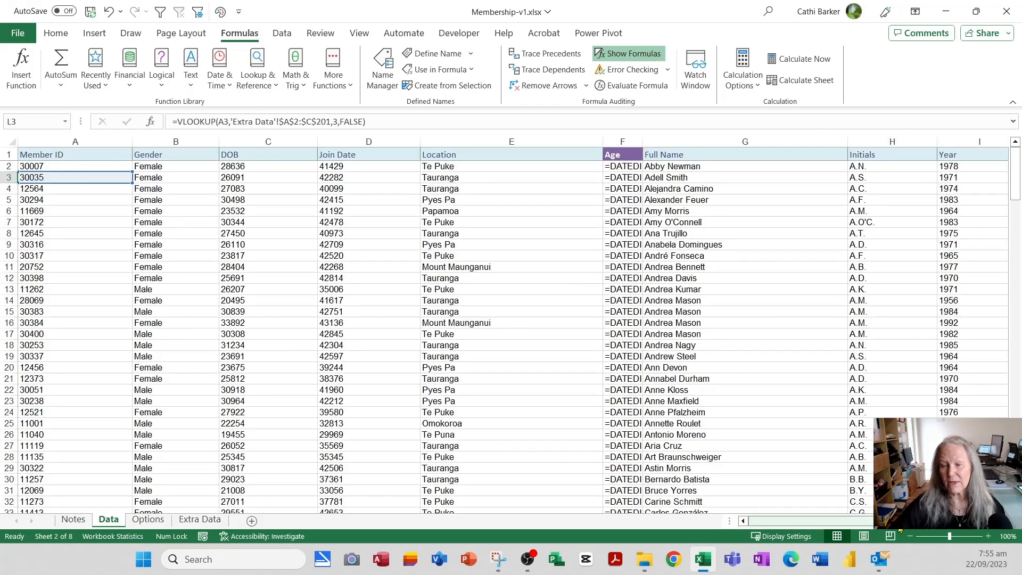
{"action": "left_click_drag", "start_coordinate": [898, 524], "coordinate": [971, 524]}
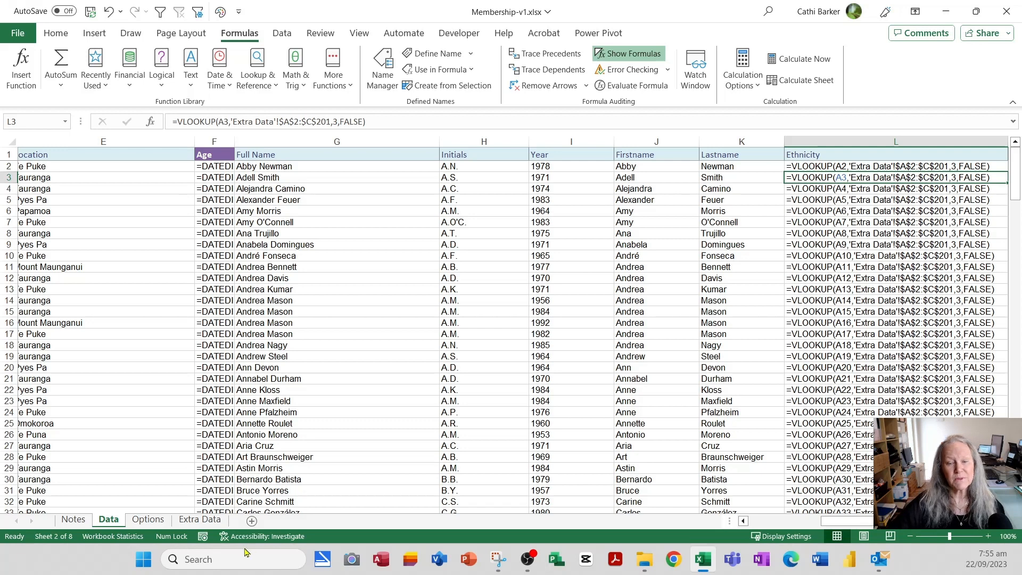
- Check the lookup table on the Extra Data sheet, and switch the Data sheet back to showing results from the first record
{"action": "left_click", "coordinate": [216, 524]}
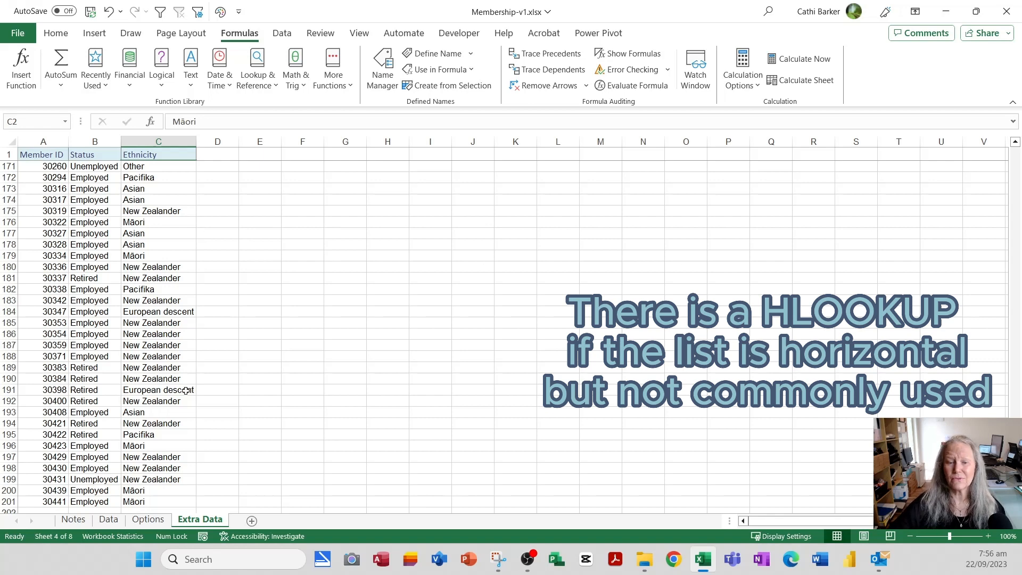
{"action": "left_click", "coordinate": [110, 519]}
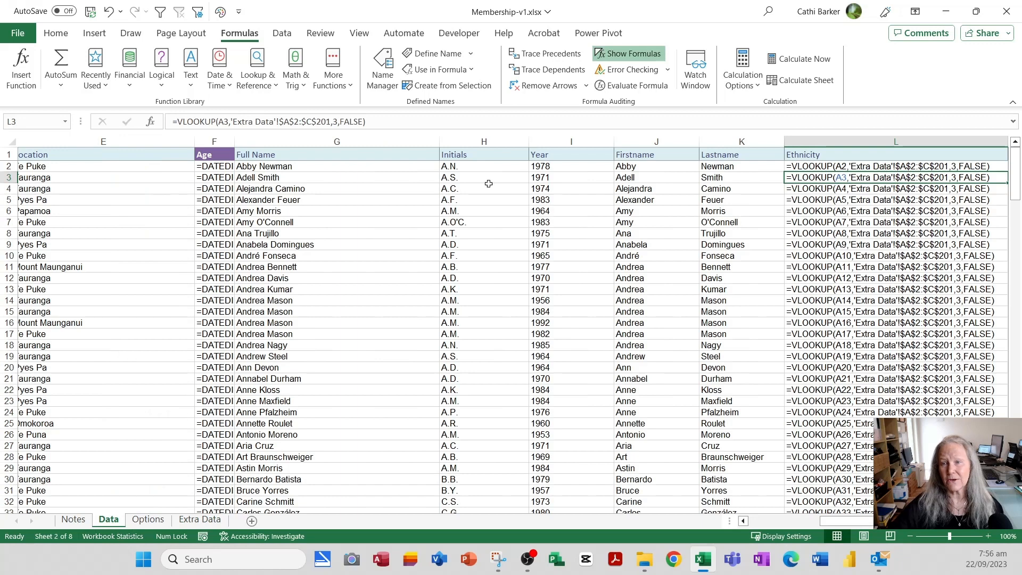
{"action": "left_click", "coordinate": [619, 58]}
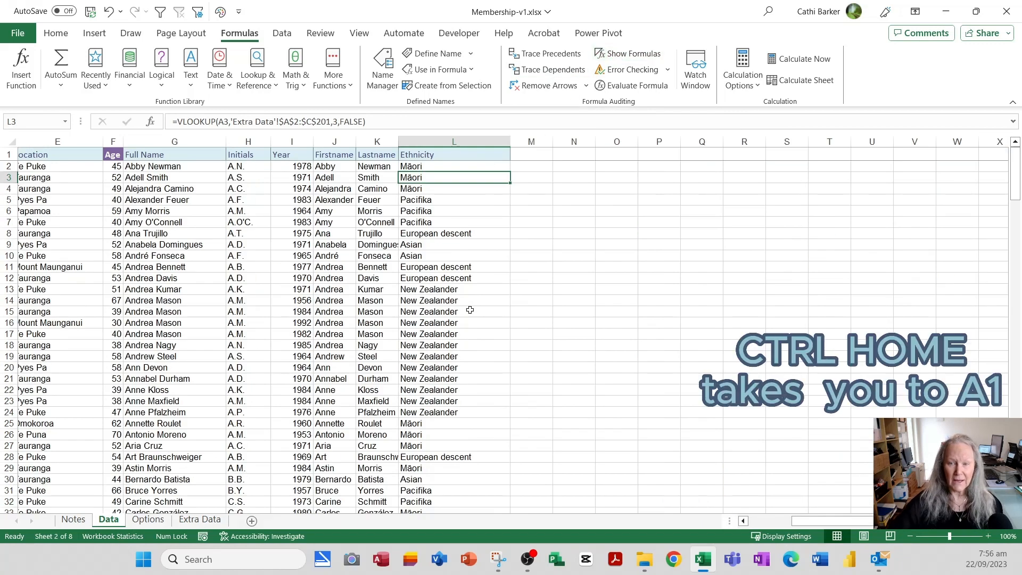
{"action": "key", "text": "ctrl+Home"}
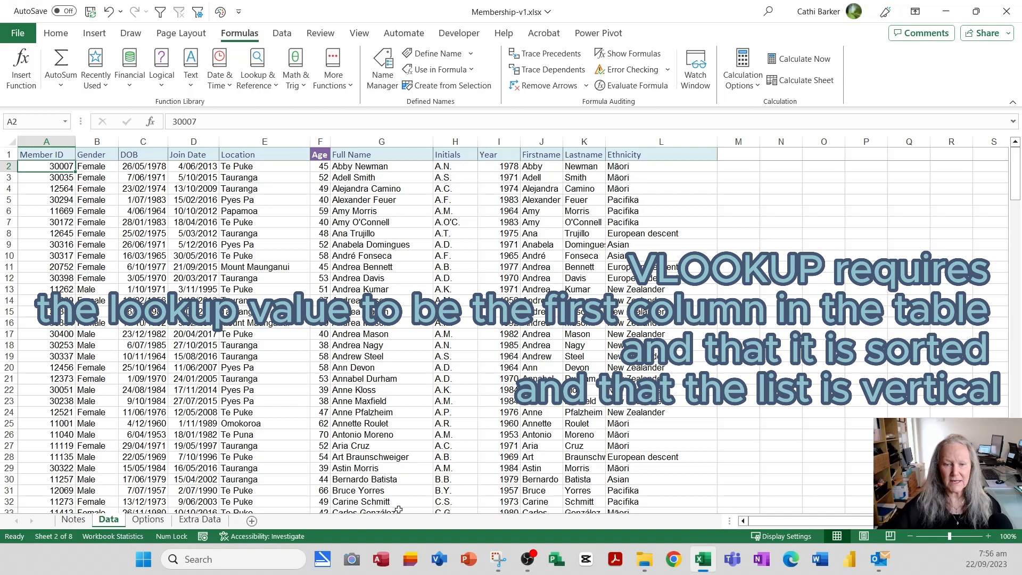
- Examine the position and sort order of the Member ID column on the Extra Data sheet, and return to the Data sheet
{"action": "left_click", "coordinate": [212, 523]}
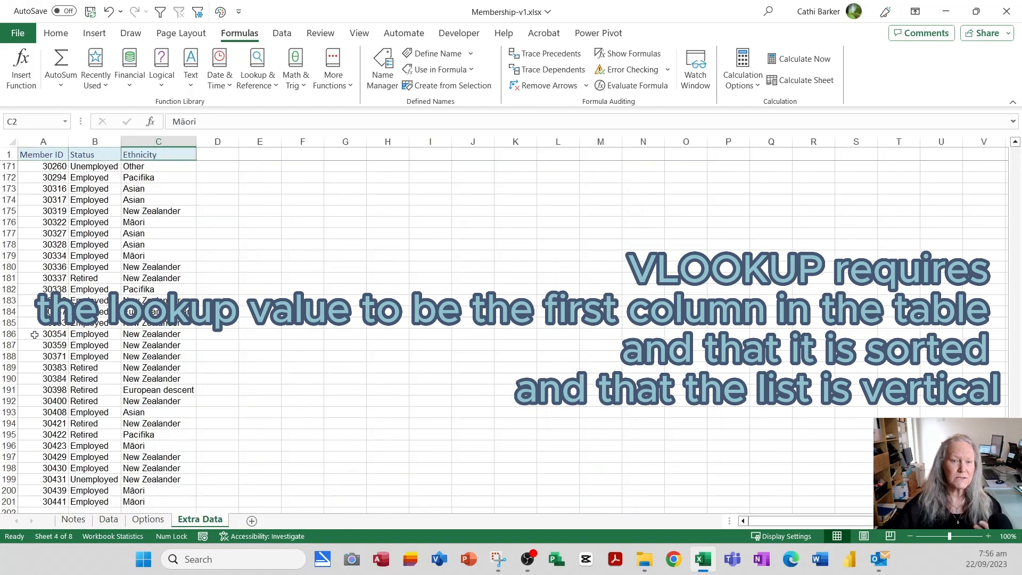
{"action": "left_click", "coordinate": [43, 312]}
{"action": "scroll", "coordinate": [35, 208], "scroll_direction": "up", "scroll_amount": 2}
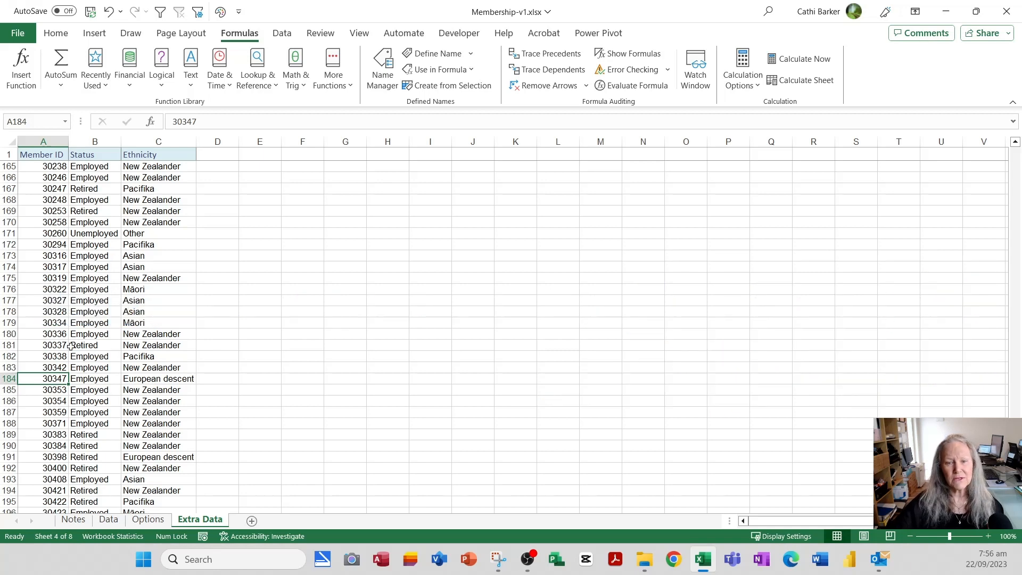
{"action": "left_click", "coordinate": [110, 521]}
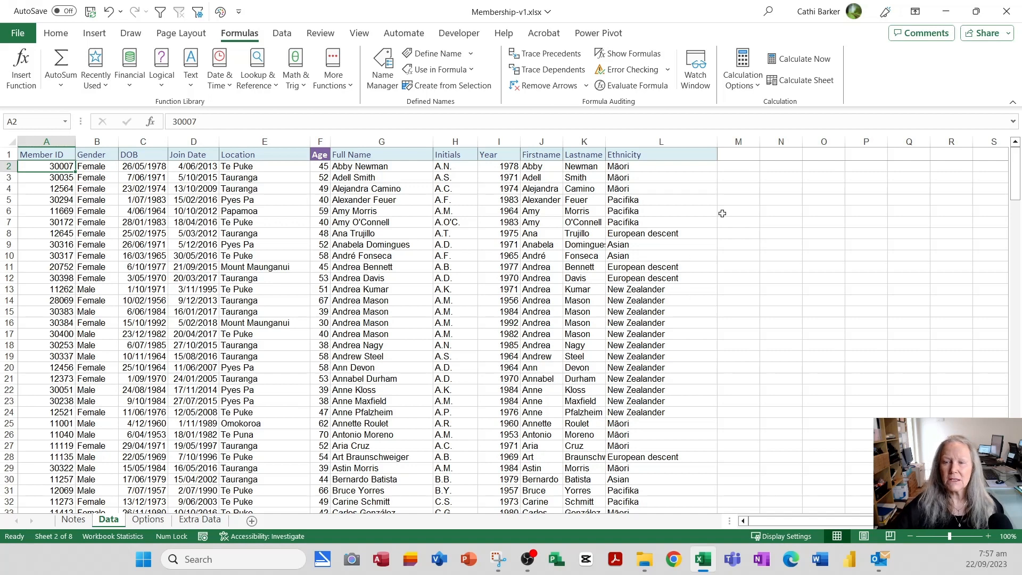
- Add the heading Status in M1
{"action": "left_click", "coordinate": [739, 155]}
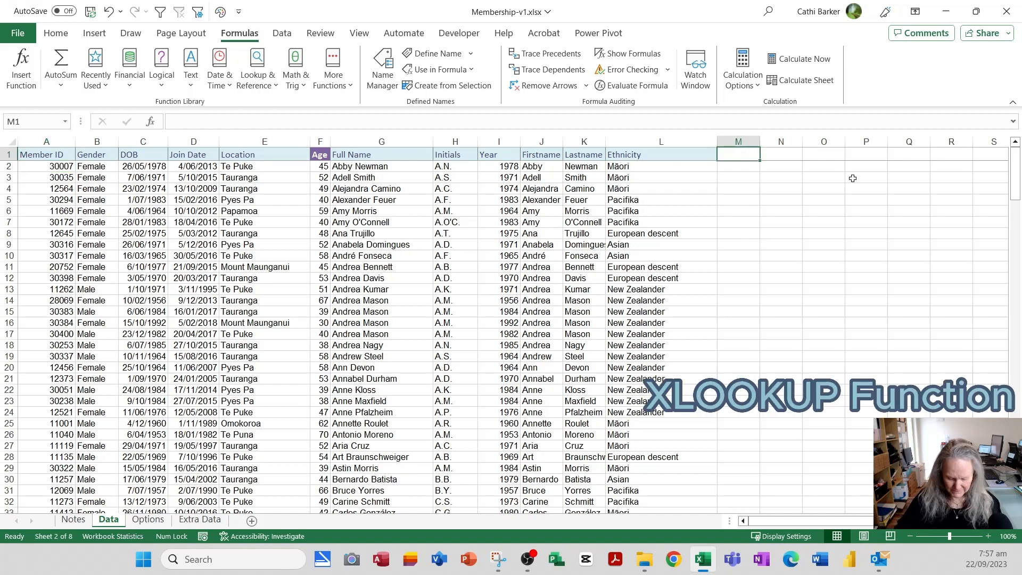
{"action": "type", "text": "Status"}
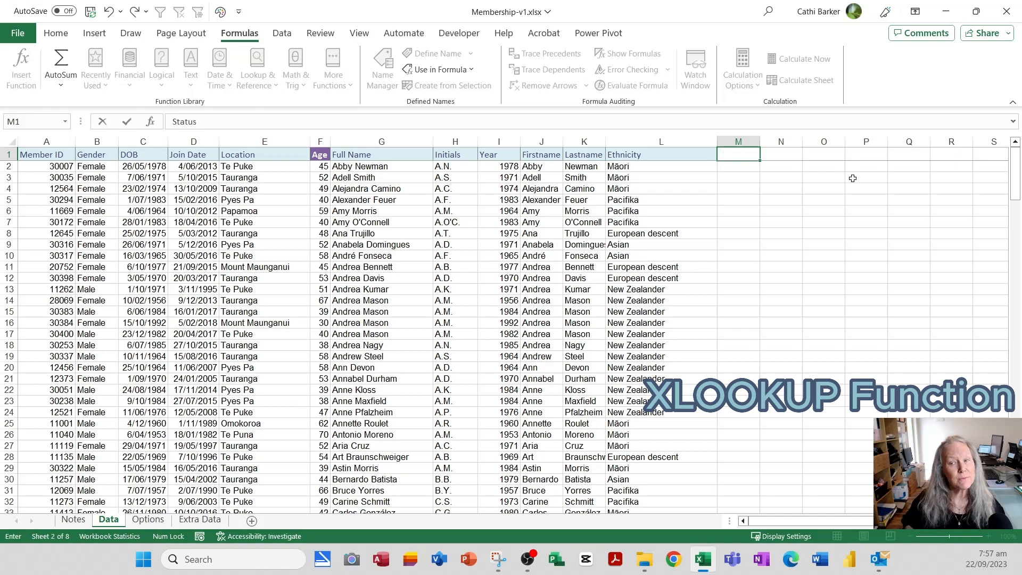
{"action": "key", "text": "Return"}
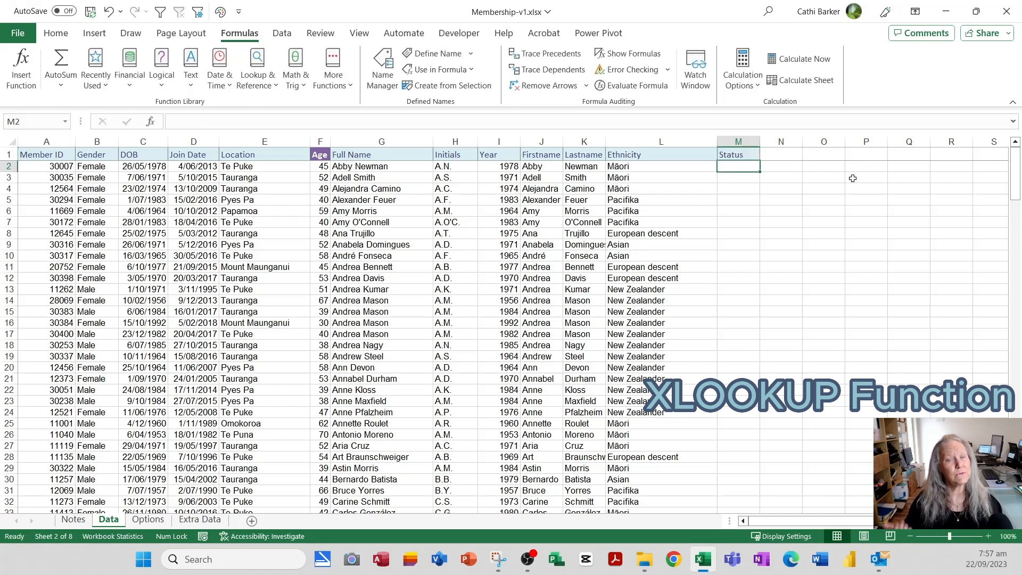
- Begin an XLOOKUP formula in M2 with the Member ID in A2 as the lookup value
{"action": "type", "text": "=x"}
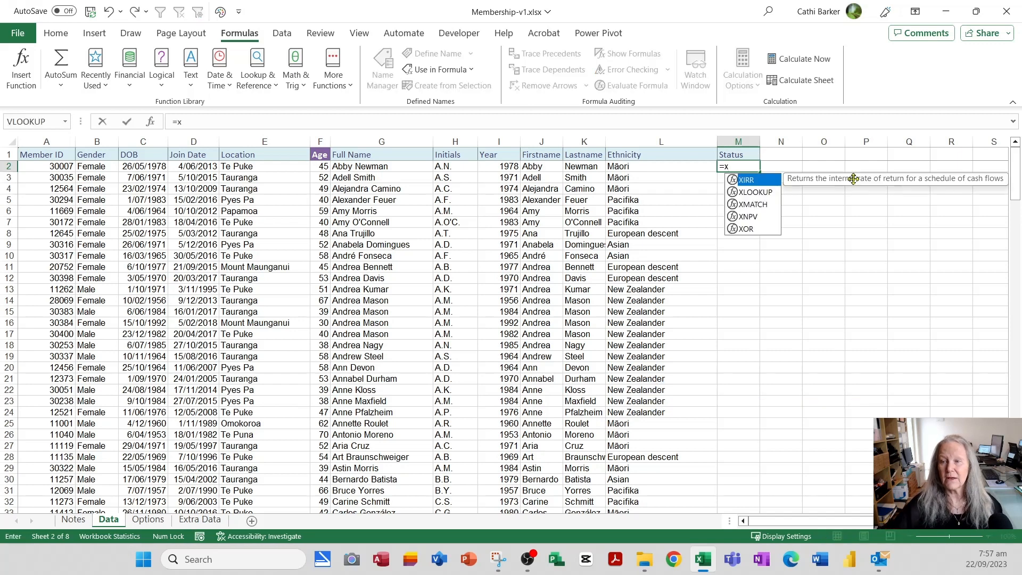
{"action": "double_click", "coordinate": [751, 191]}
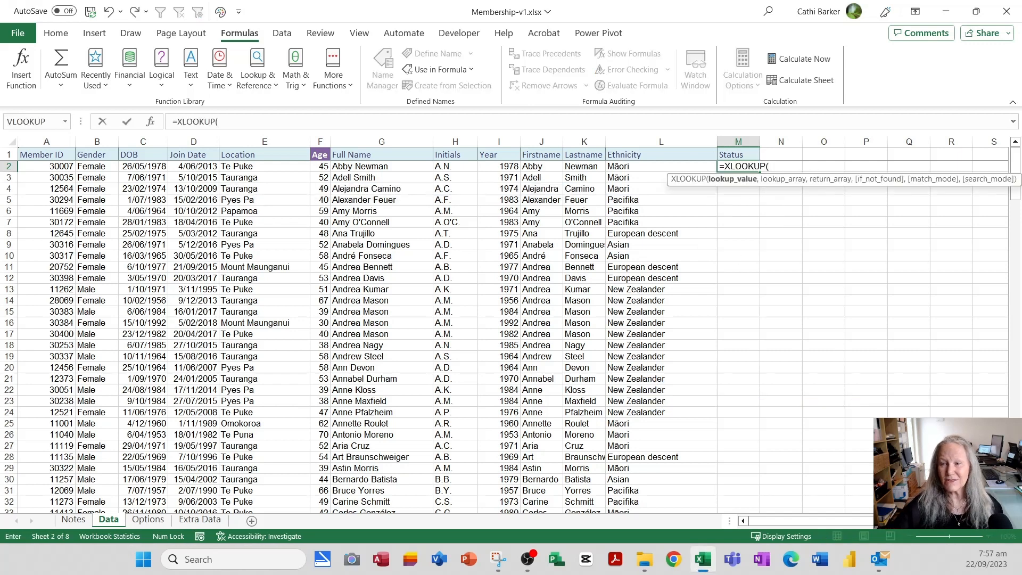
{"action": "scroll", "coordinate": [746, 266], "scroll_direction": "right", "scroll_amount": 1}
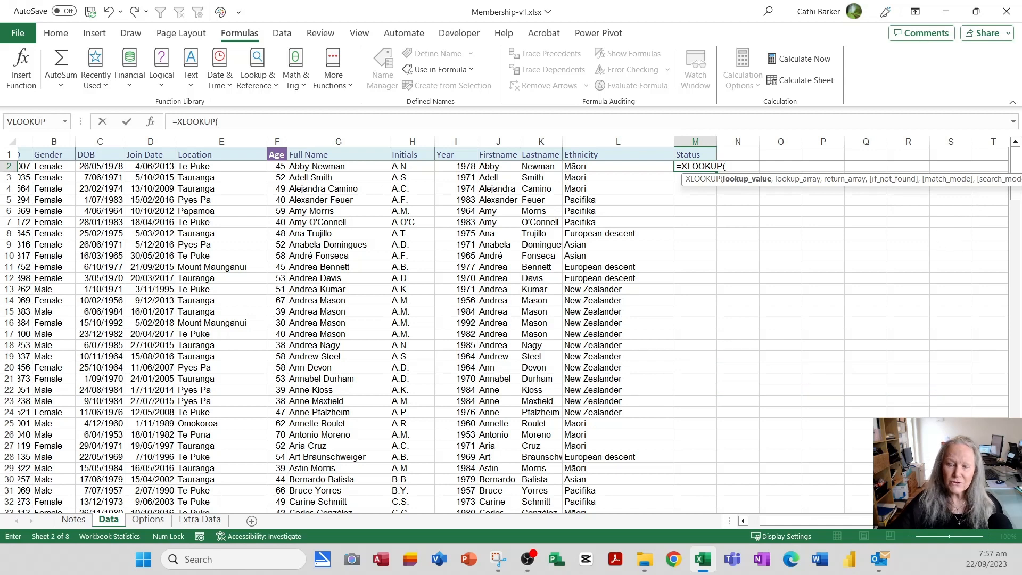
{"action": "left_click_drag", "start_coordinate": [823, 529], "coordinate": [756, 529]}
{"action": "left_click", "coordinate": [63, 167]}
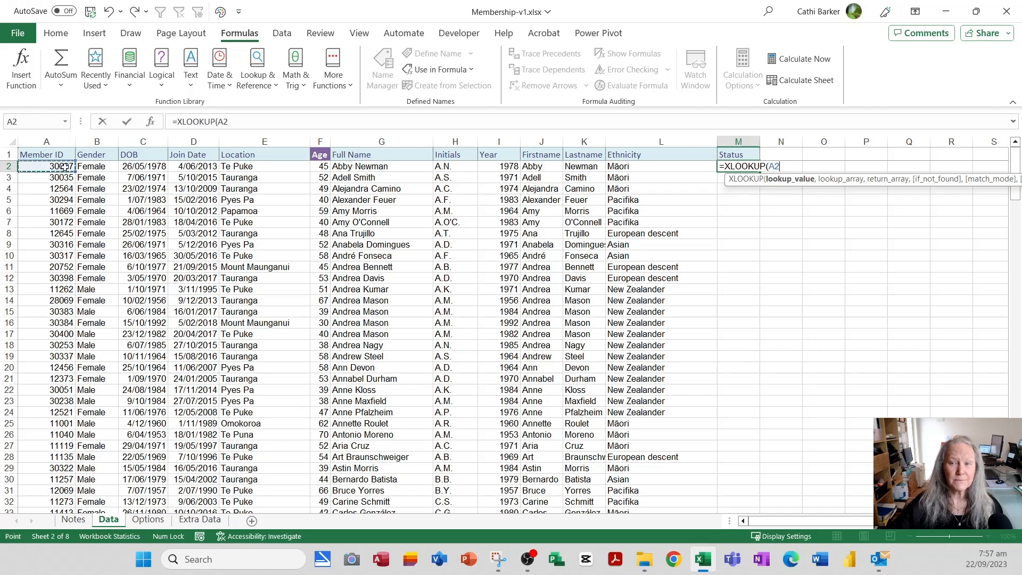
{"action": "type", "text": ","}
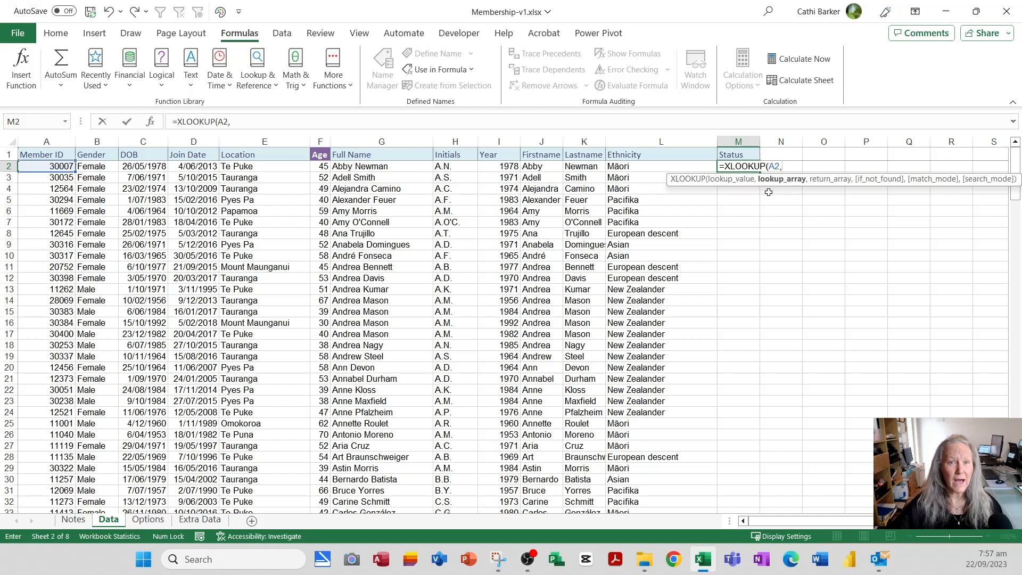
- Set the XLOOKUP lookup array to the Member IDs in A2:A201 on the Extra Data sheet, with absolute cell references
{"action": "left_click", "coordinate": [215, 521]}
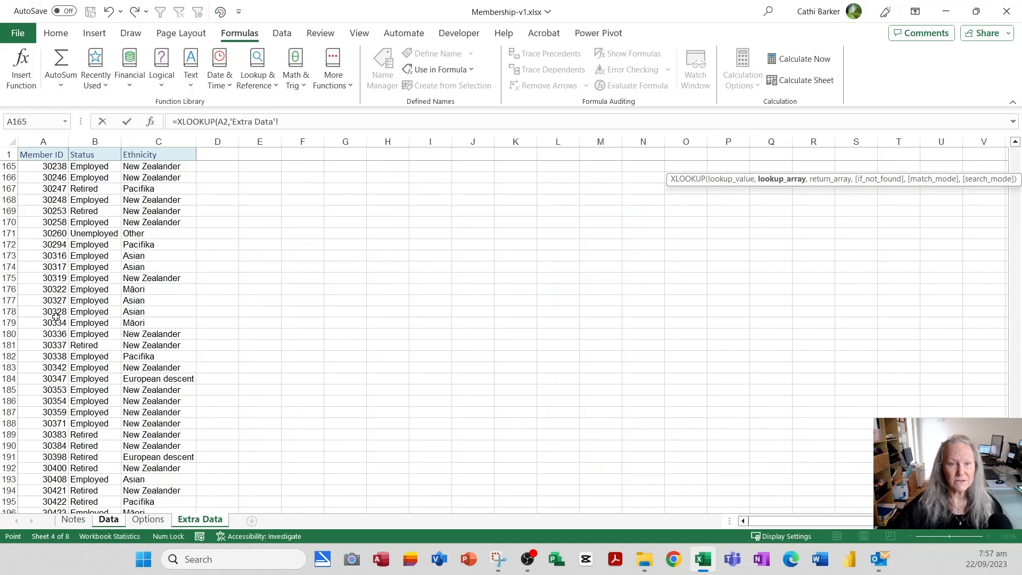
{"action": "scroll", "coordinate": [56, 316], "scroll_direction": "up", "scroll_amount": 20}
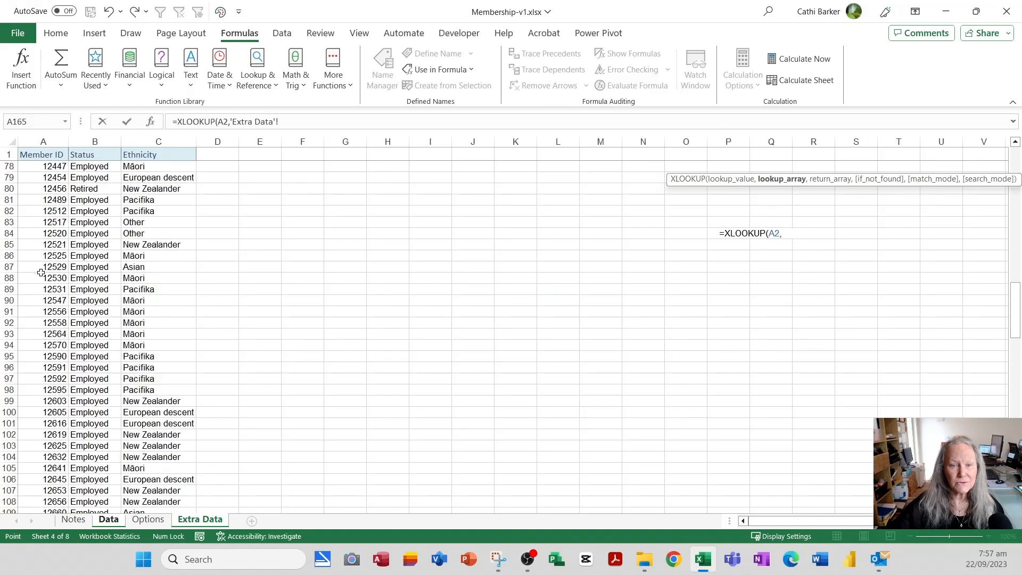
{"action": "scroll", "coordinate": [42, 282], "scroll_direction": "up", "scroll_amount": 12}
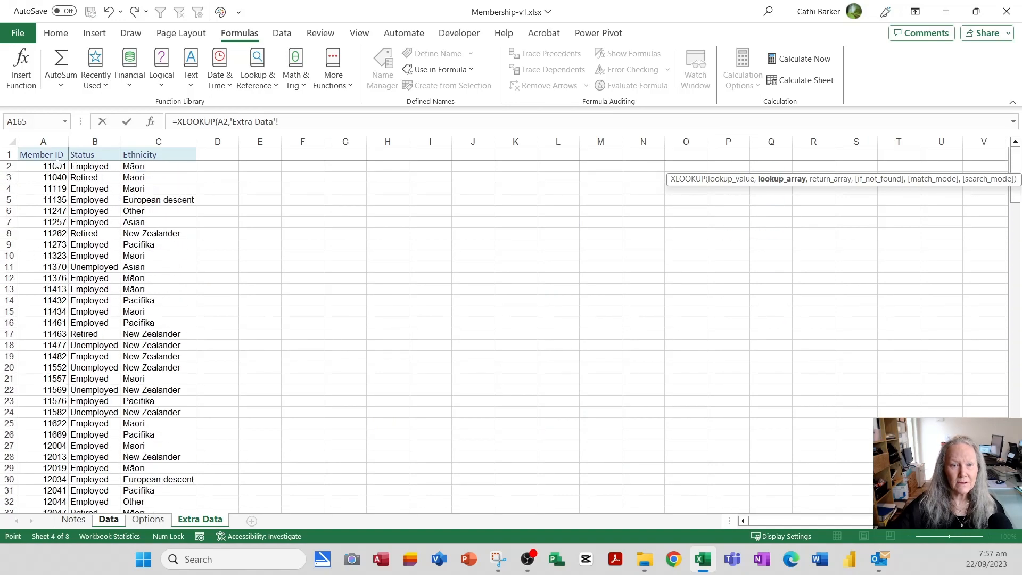
{"action": "left_click", "coordinate": [55, 165]}
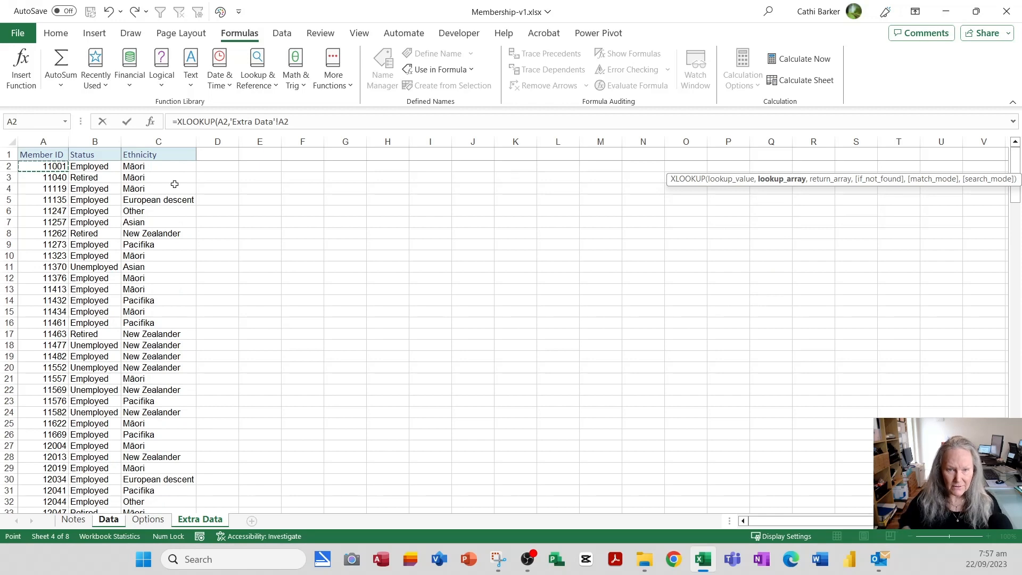
{"action": "key", "text": "ctrl+shift+Down"}
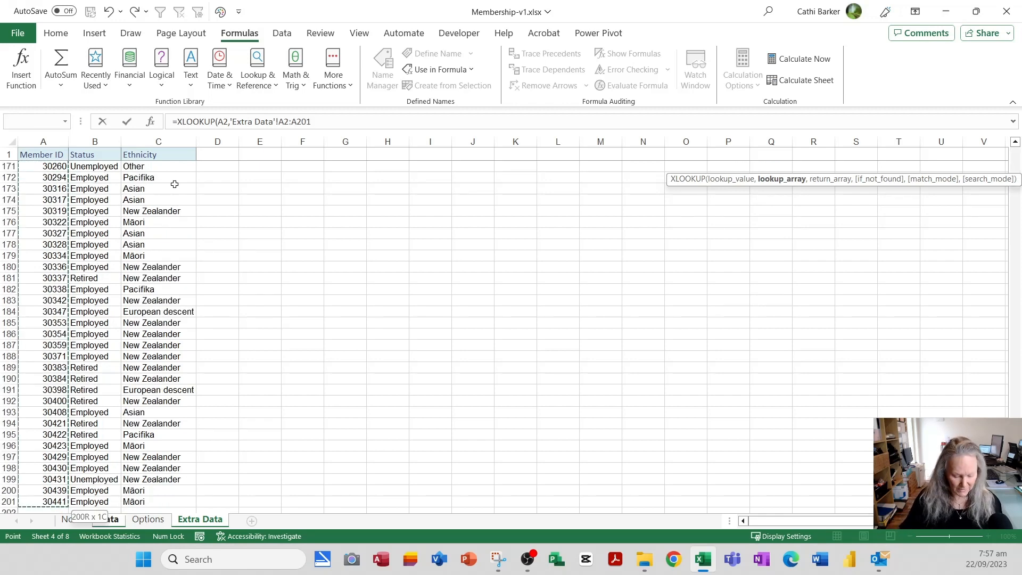
{"action": "key", "text": "F4"}
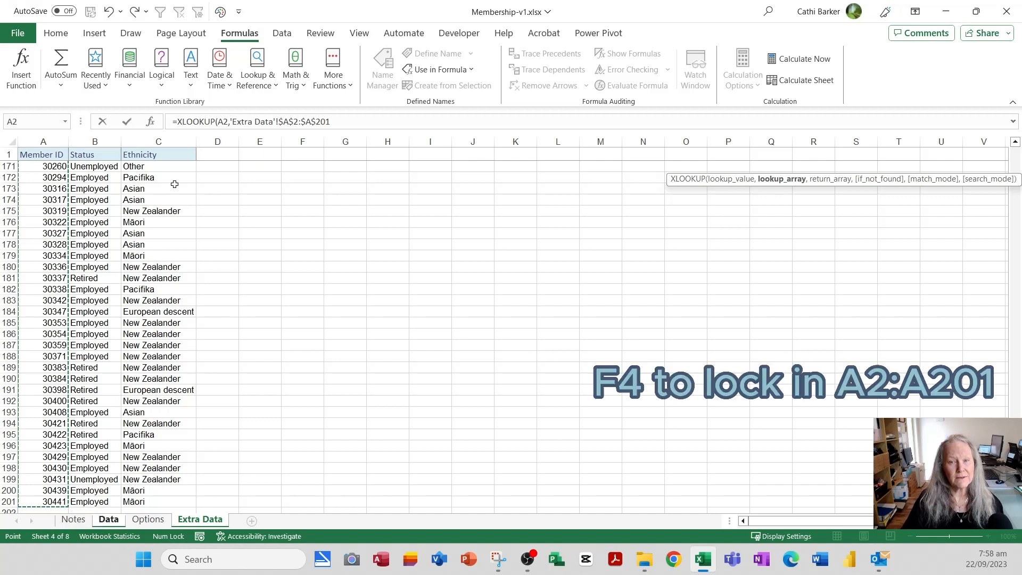
- Set the XLOOKUP return array to the Status values in B2:B201 on the Extra Data sheet, with absolute cell references
{"action": "type", "text": ","}
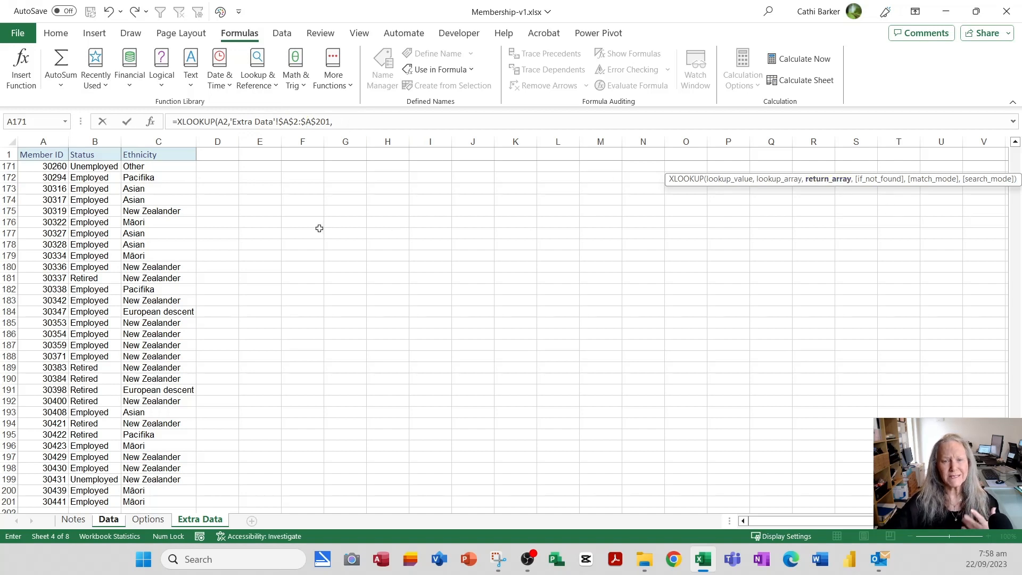
{"action": "left_click", "coordinate": [107, 166]}
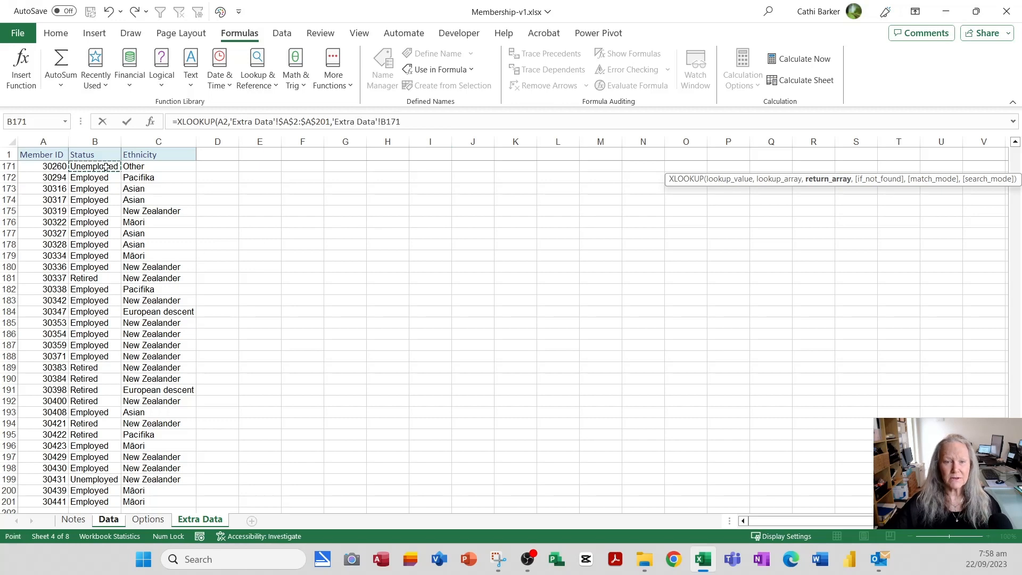
{"action": "key", "text": "ctrl+Up"}
{"action": "key", "text": "Down"}
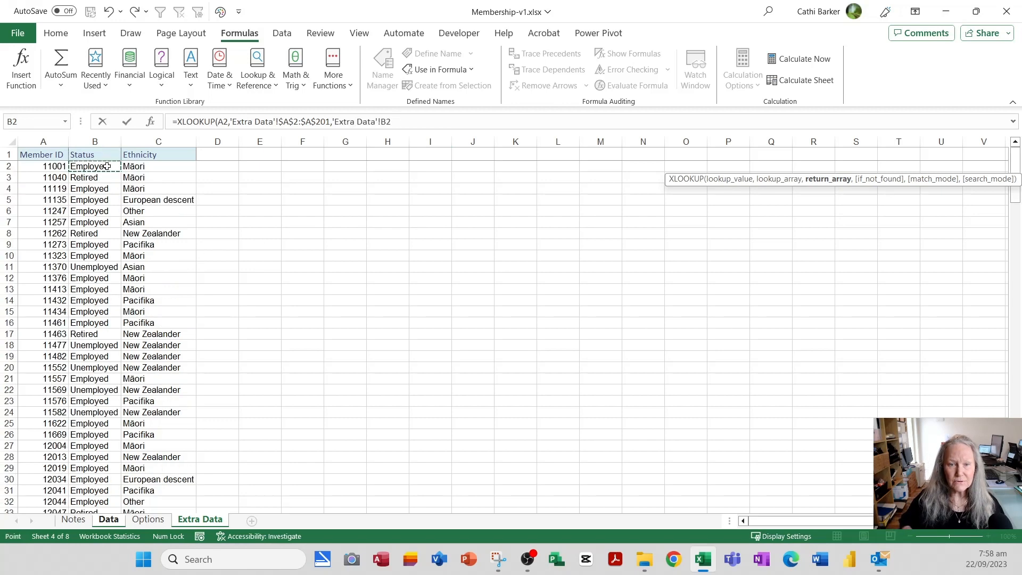
{"action": "key", "text": "ctrl+shift+Down"}
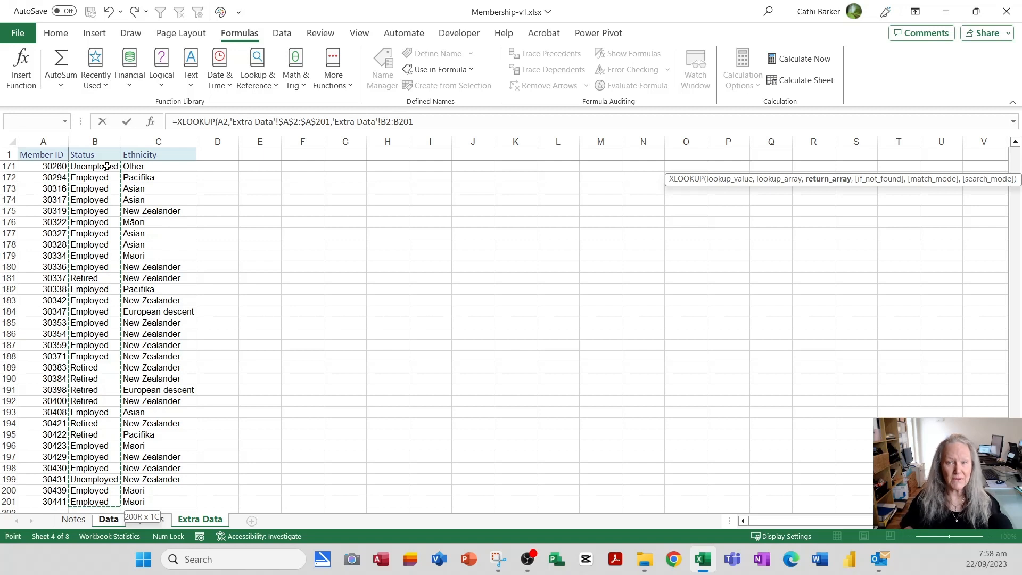
{"action": "key", "text": "F4"}
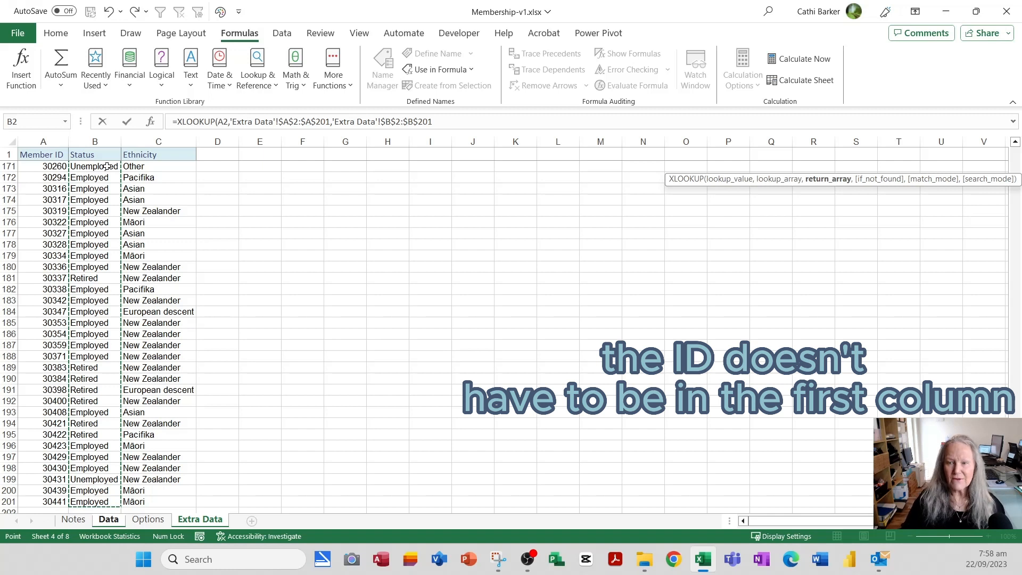
- Set the XLOOKUP if-not-found text to "Member is not in the list"
{"action": "type", "text": ","}
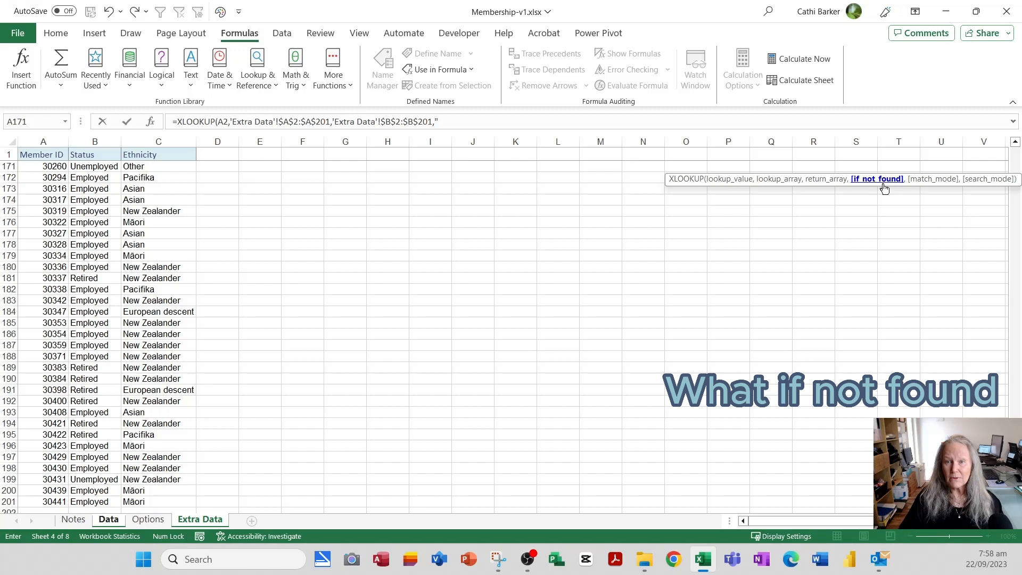
{"action": "type", "text": "Member"}
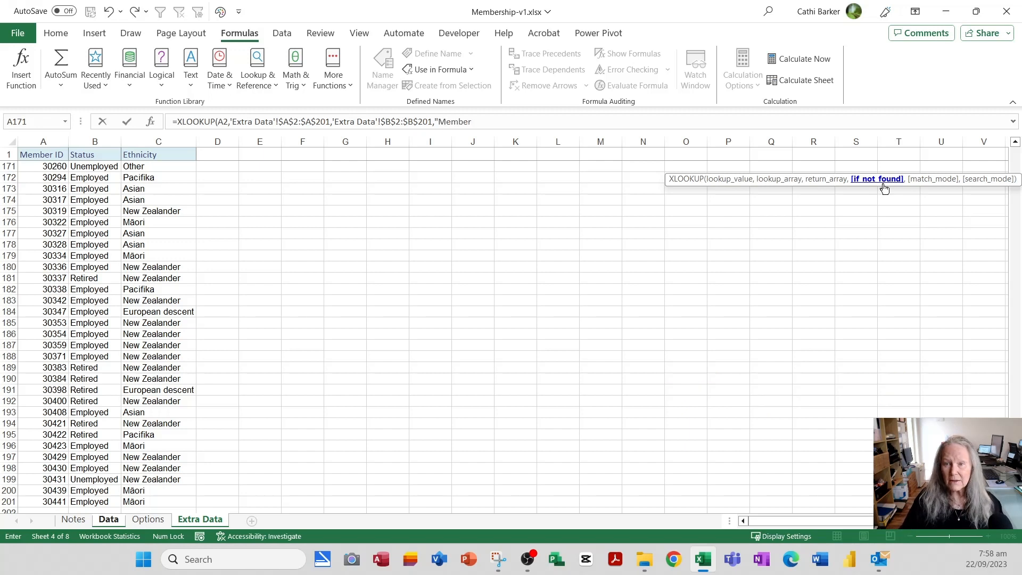
{"action": "type", "text": " is not in"}
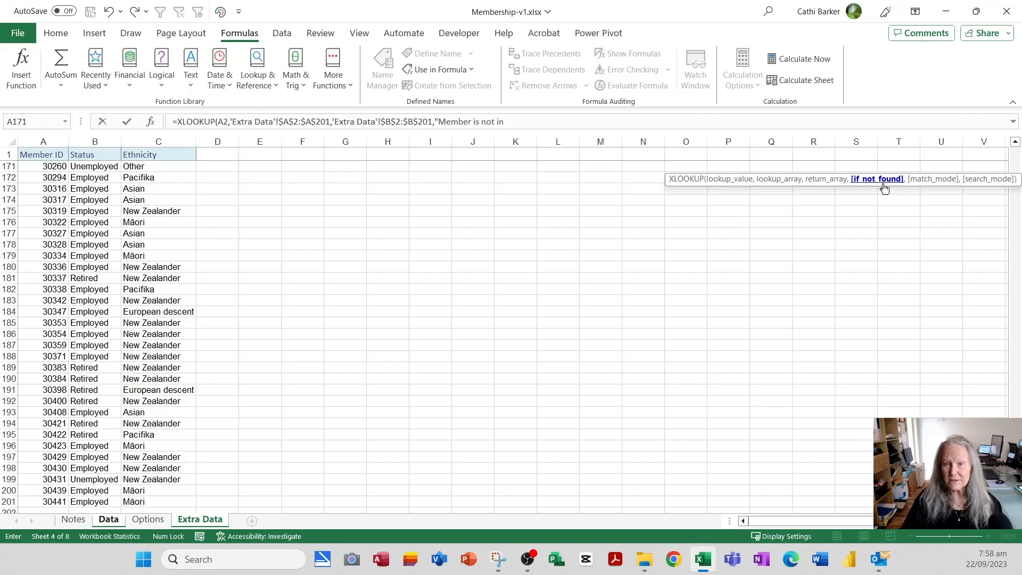
{"action": "type", "text": " the list"}
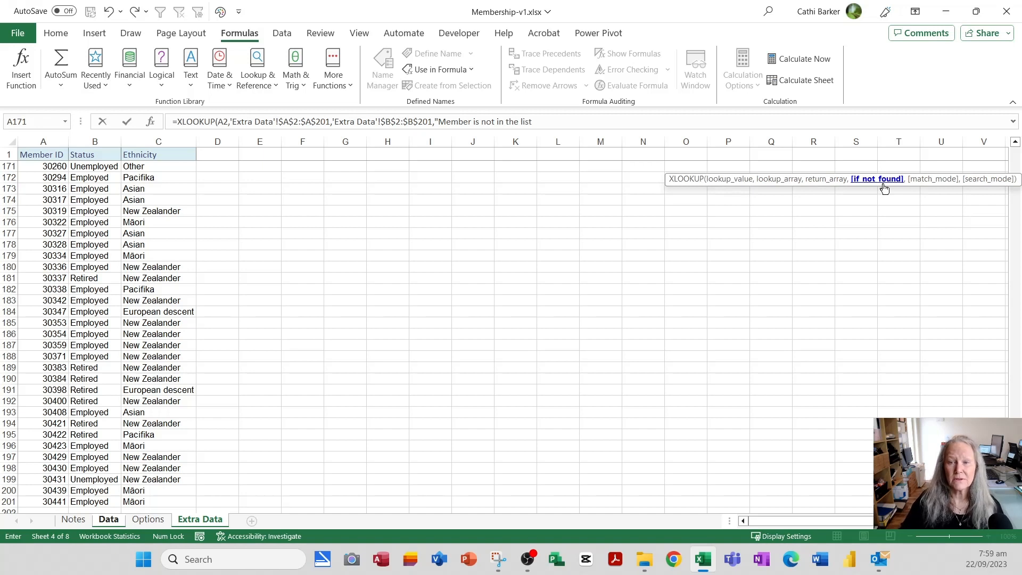
{"action": "type", "text": "\","}
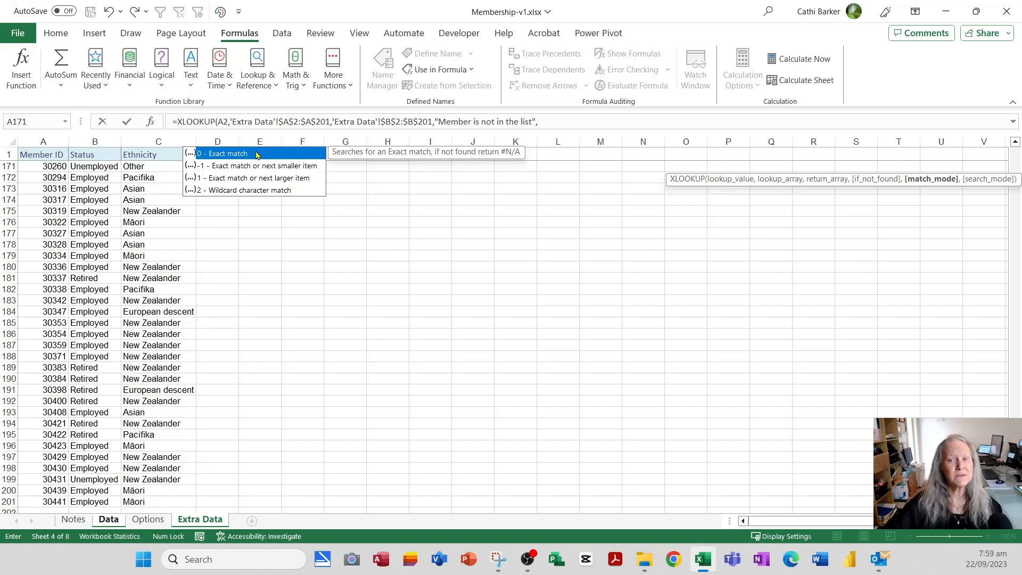
- Complete the XLOOKUP with exact match (0) as match mode and first-to-last (1) as search mode
{"action": "double_click", "coordinate": [257, 154]}
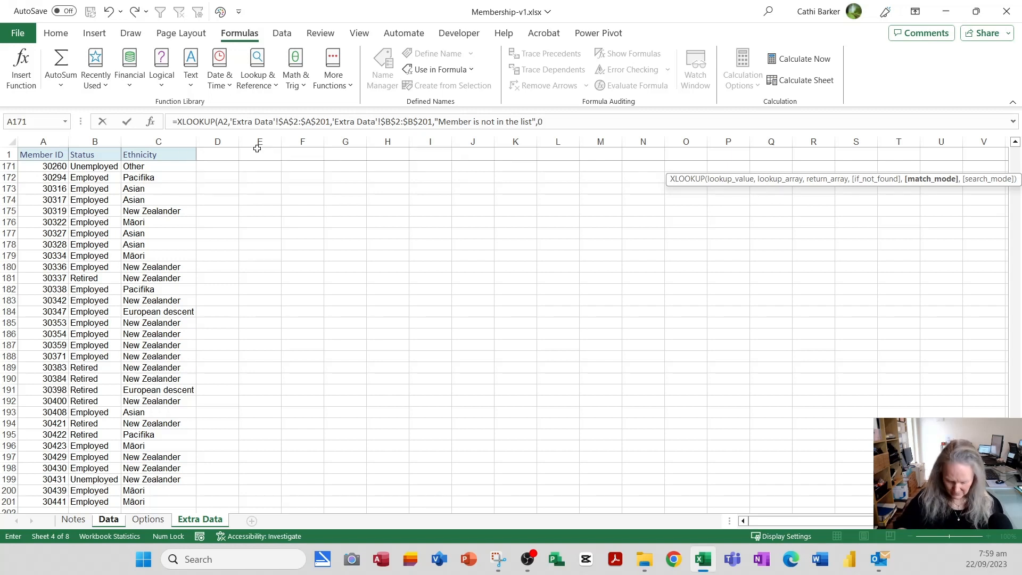
{"action": "type", "text": ","}
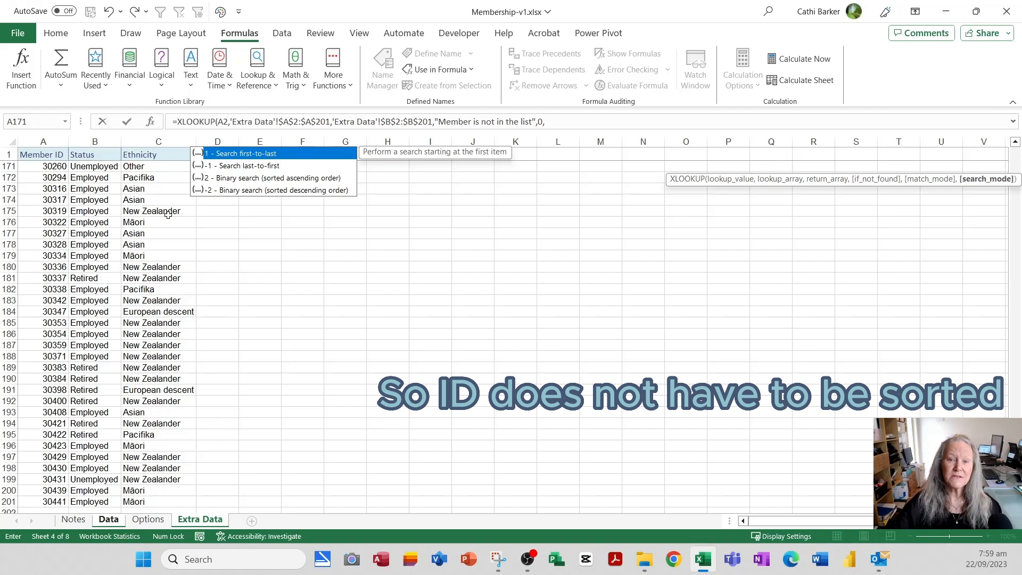
{"action": "double_click", "coordinate": [254, 154]}
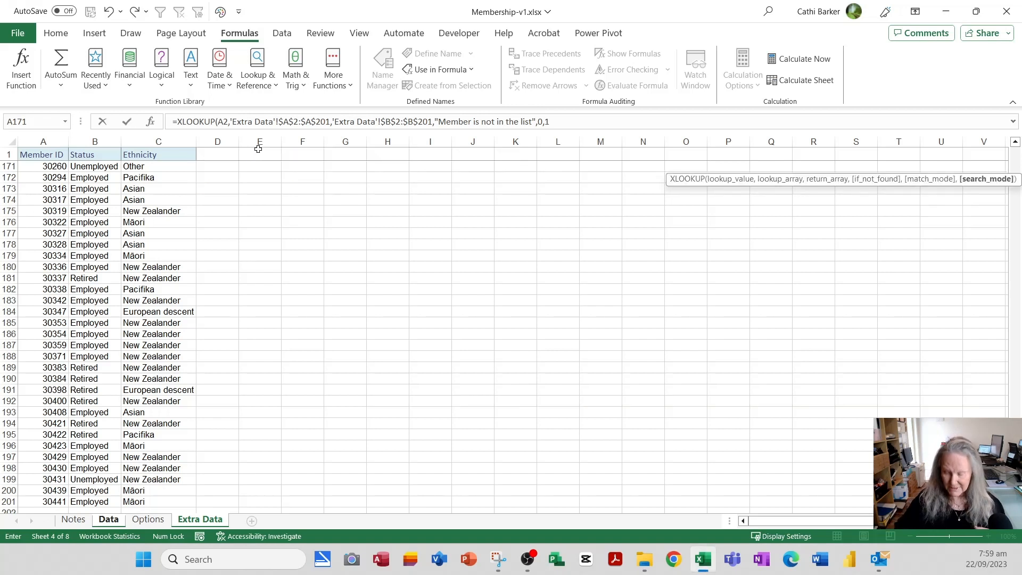
{"action": "key", "text": "Return"}
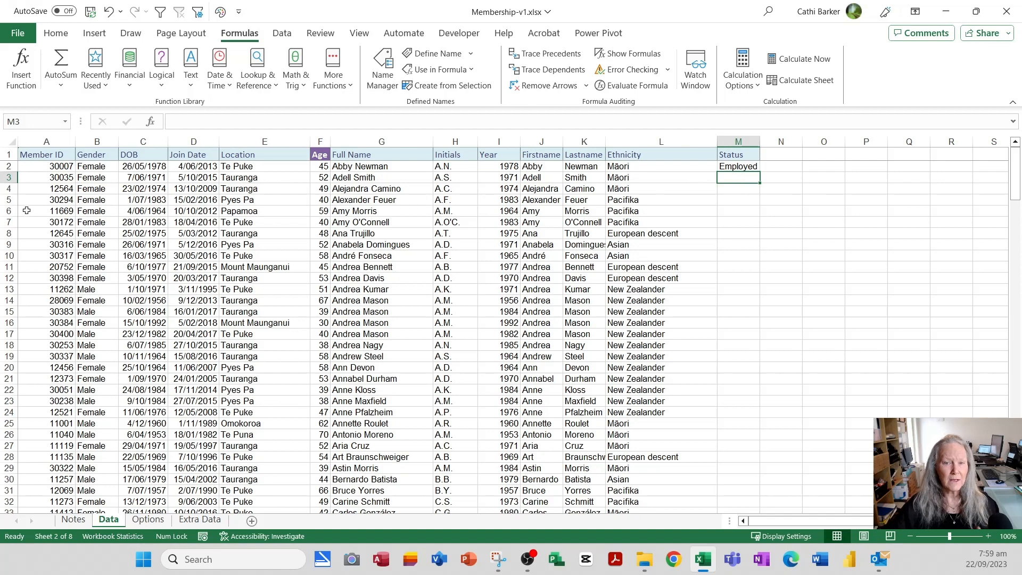
- Test the lookup's not-found text by changing the Member ID in A2 to 3, and undo that change
{"action": "left_click", "coordinate": [53, 167]}
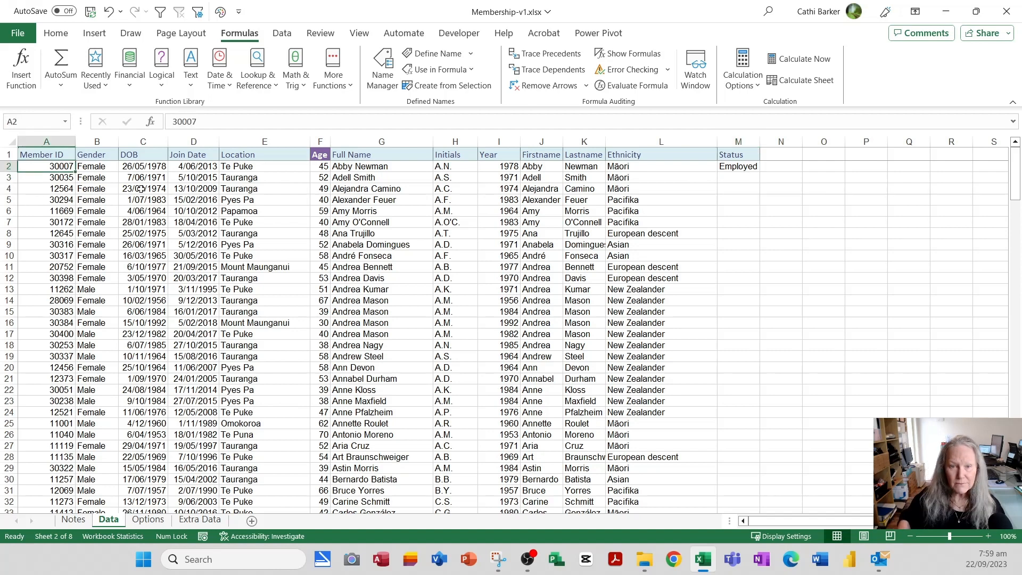
{"action": "type", "text": "3"}
{"action": "key", "text": "Return"}
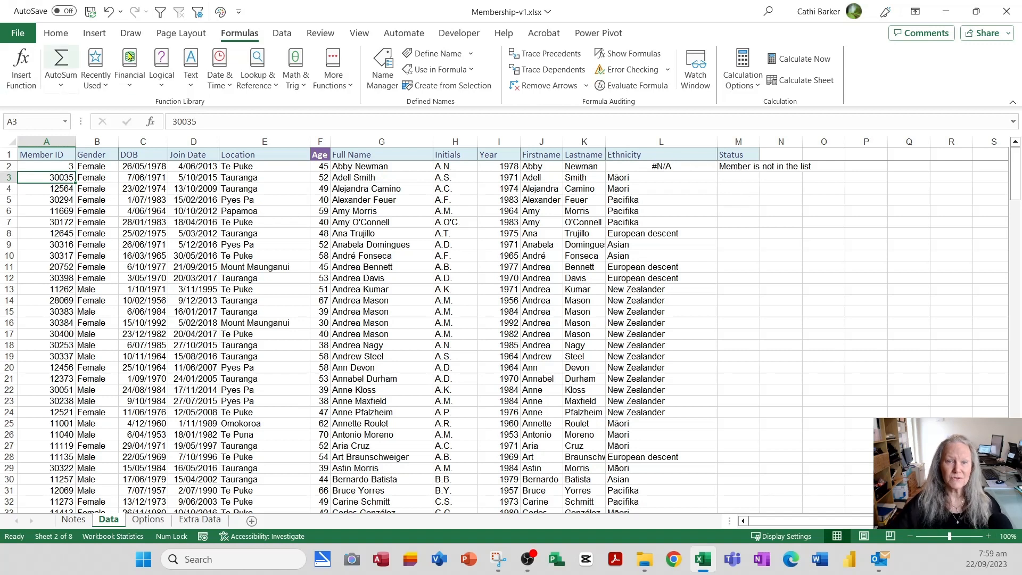
{"action": "left_click", "coordinate": [109, 11]}
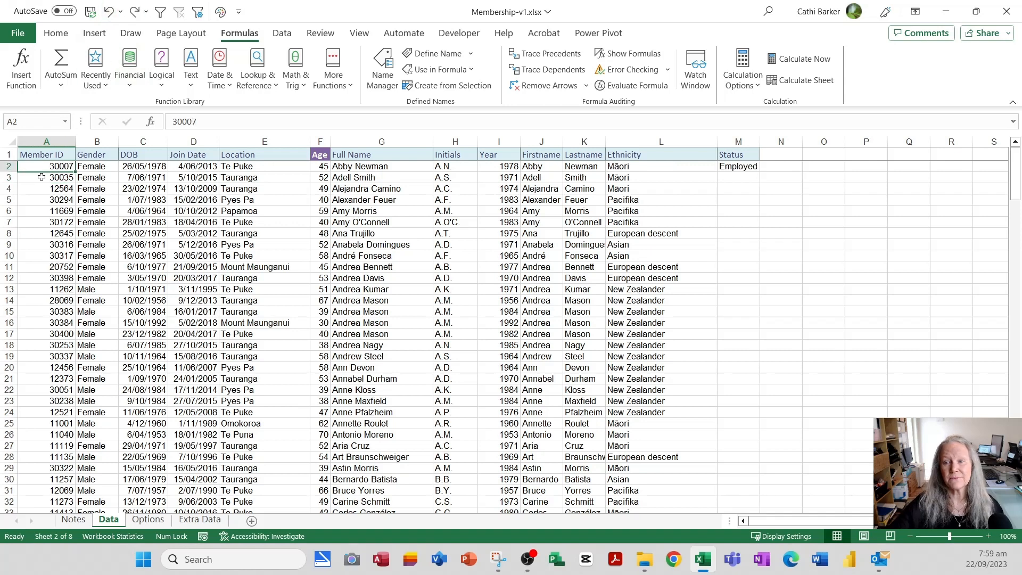
- Fill the XLOOKUP formula in M2 down the Status column and autofit the column's width
{"action": "left_click", "coordinate": [742, 166]}
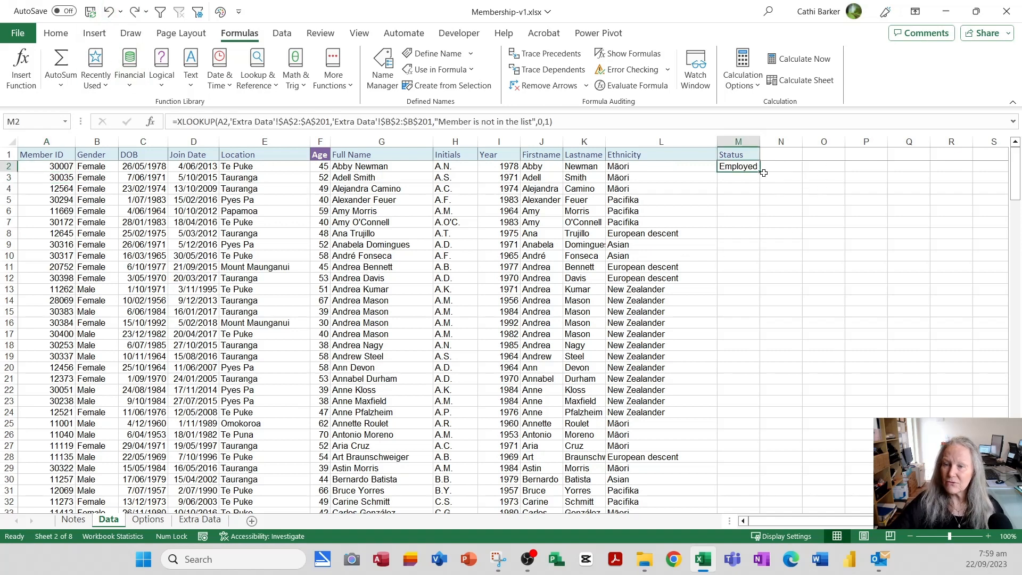
{"action": "double_click", "coordinate": [760, 172]}
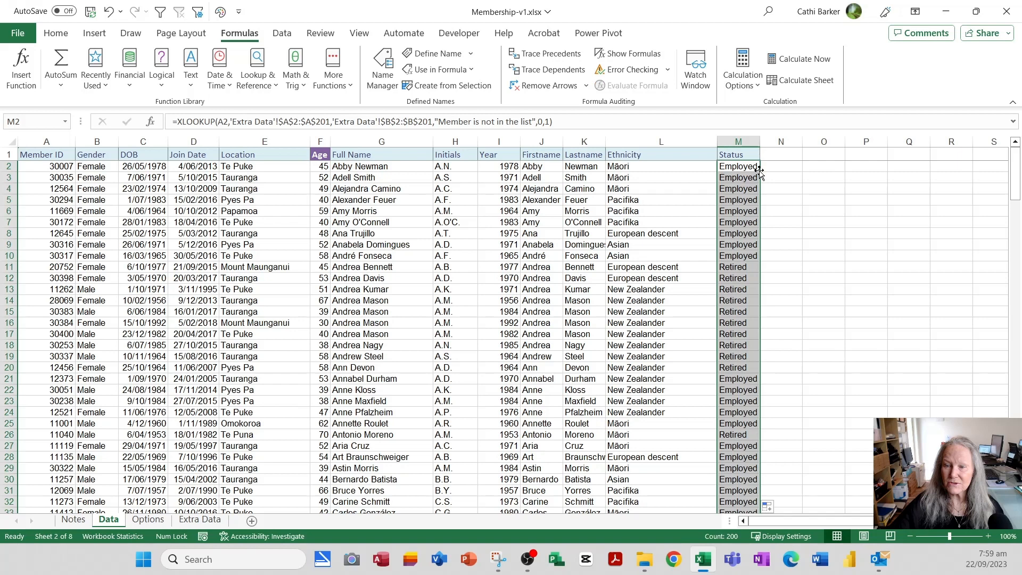
{"action": "double_click", "coordinate": [760, 141]}
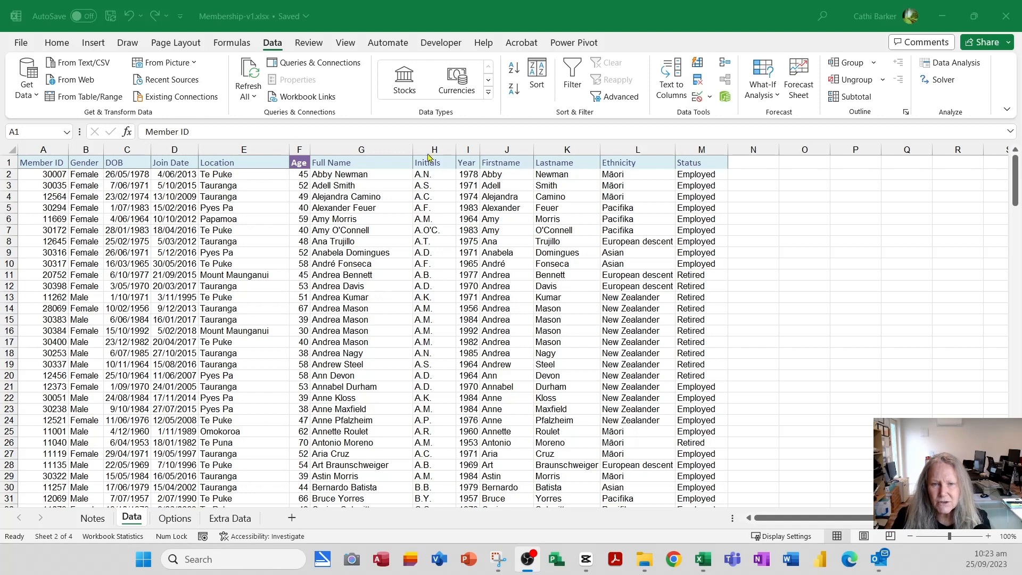
- Add the heading Membership Years in N1 and autofit the column's width
{"action": "left_click", "coordinate": [191, 183]}
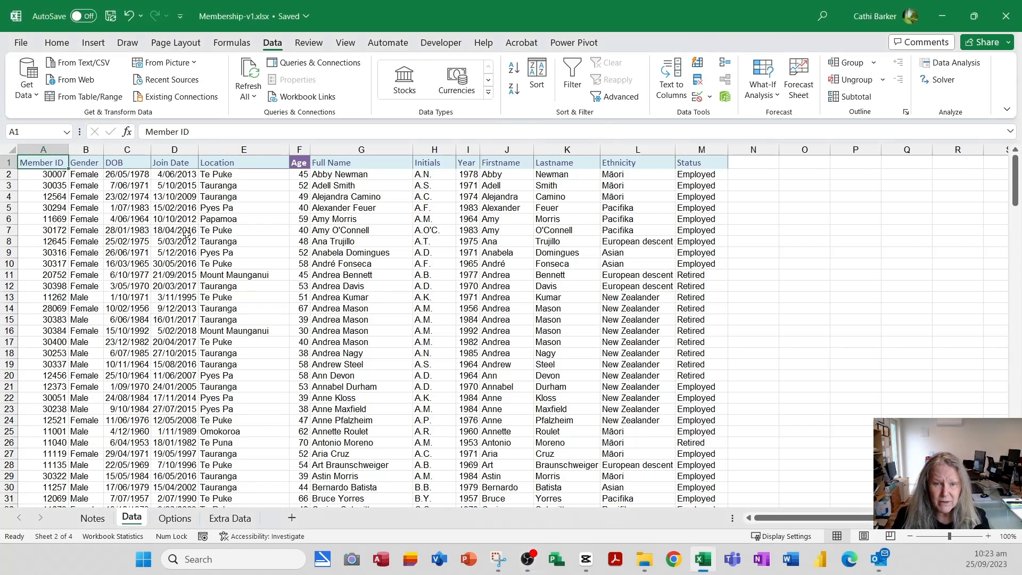
{"action": "left_click", "coordinate": [762, 163]}
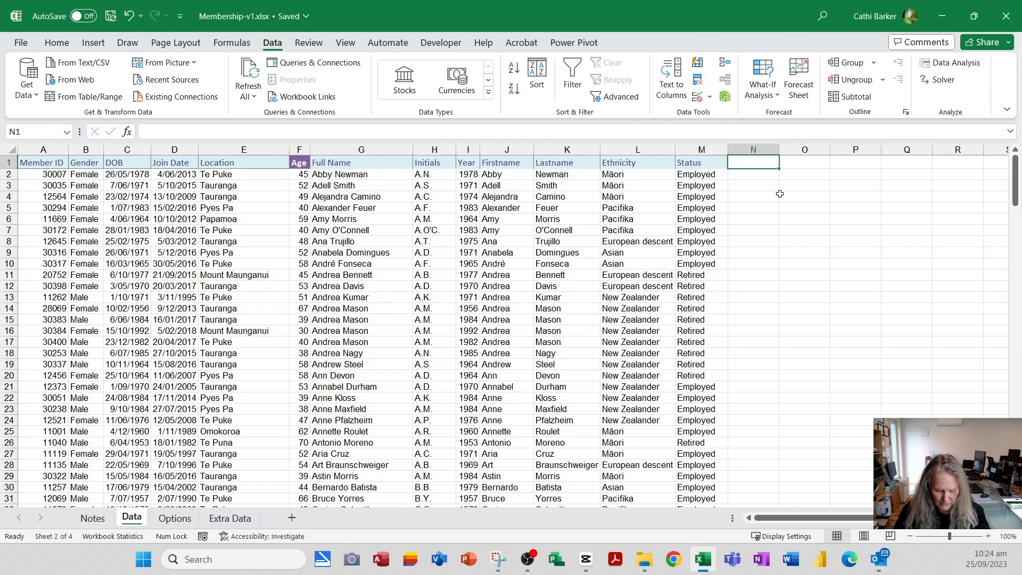
{"action": "type", "text": "member"}
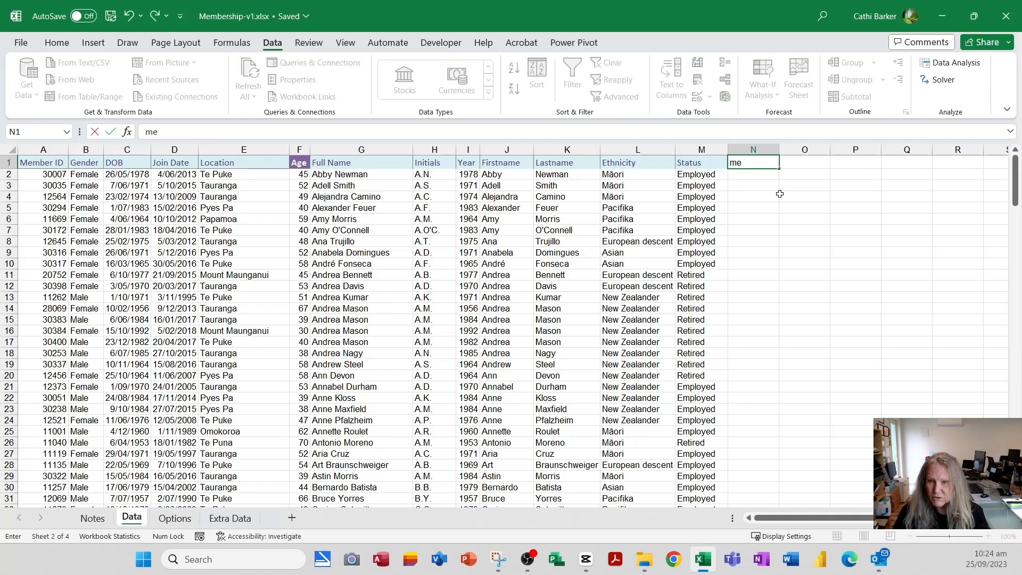
{"action": "key", "text": "BackSpace"}
{"action": "key", "text": "BackSpace"}
{"action": "key", "text": "BackSpace"}
{"action": "key", "text": "BackSpace"}
{"action": "key", "text": "BackSpace"}
{"action": "key", "text": "BackSpace"}
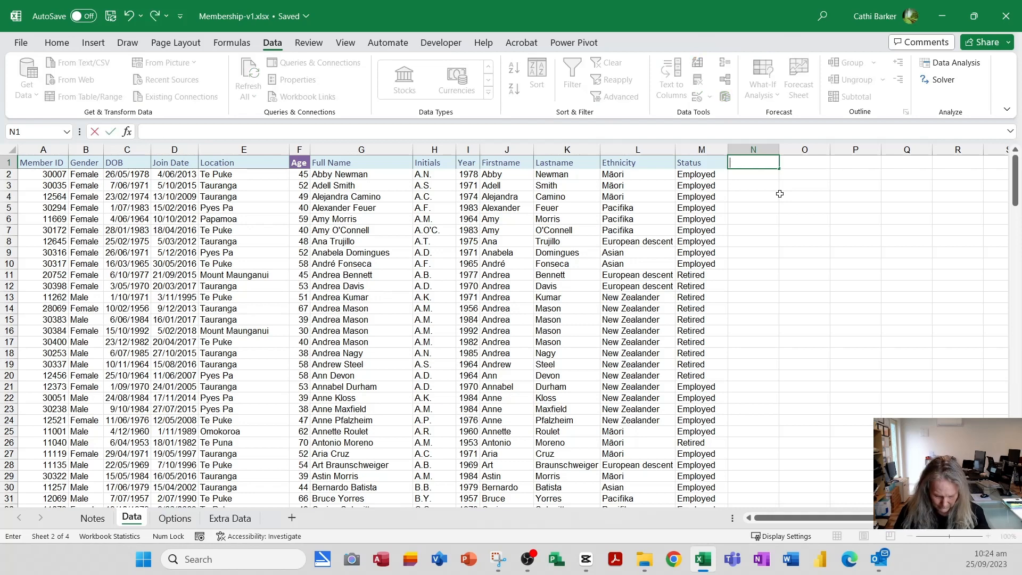
{"action": "type", "text": "Membership Y"}
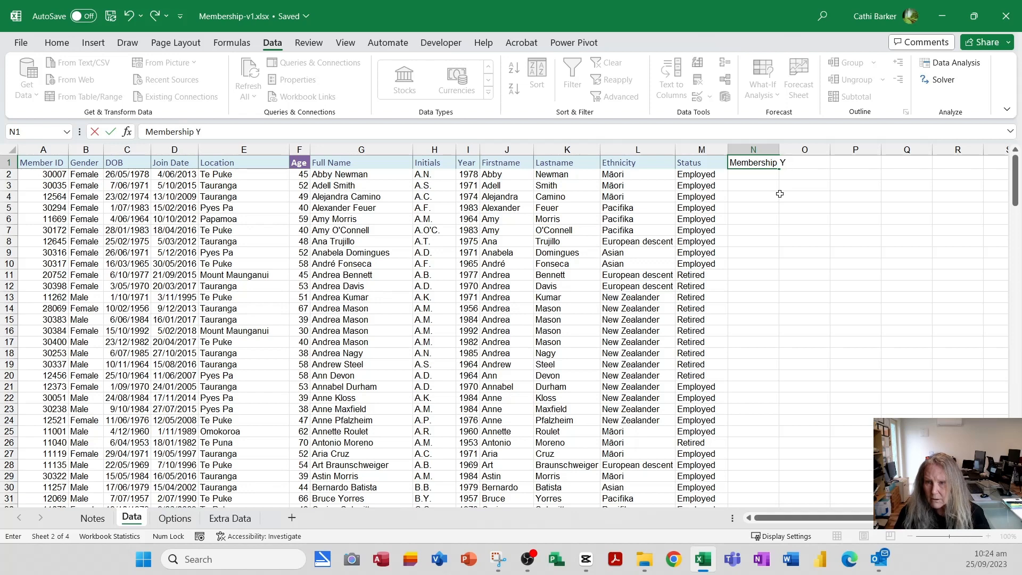
{"action": "type", "text": "ears"}
{"action": "key", "text": "Return"}
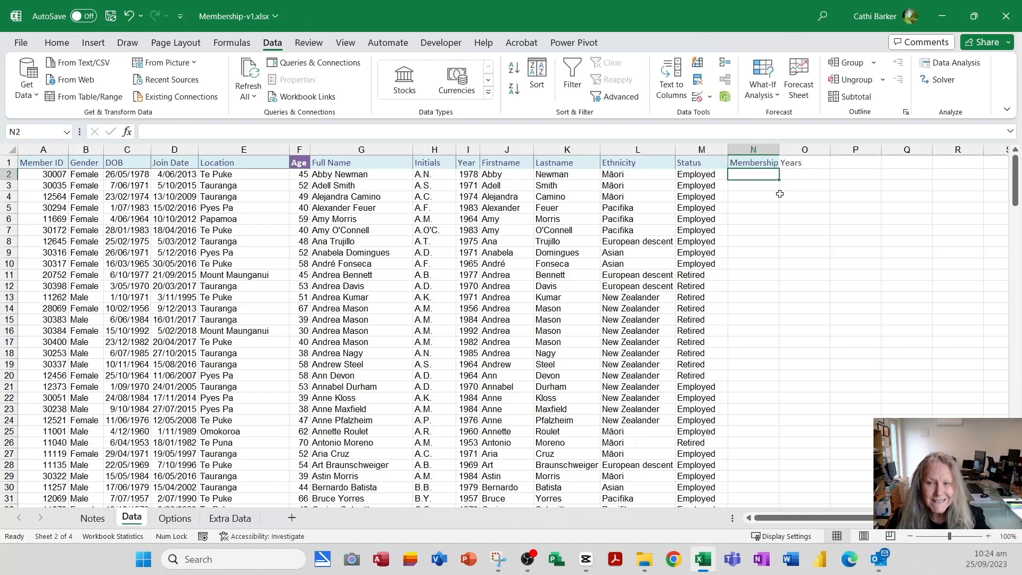
{"action": "double_click", "coordinate": [779, 149]}
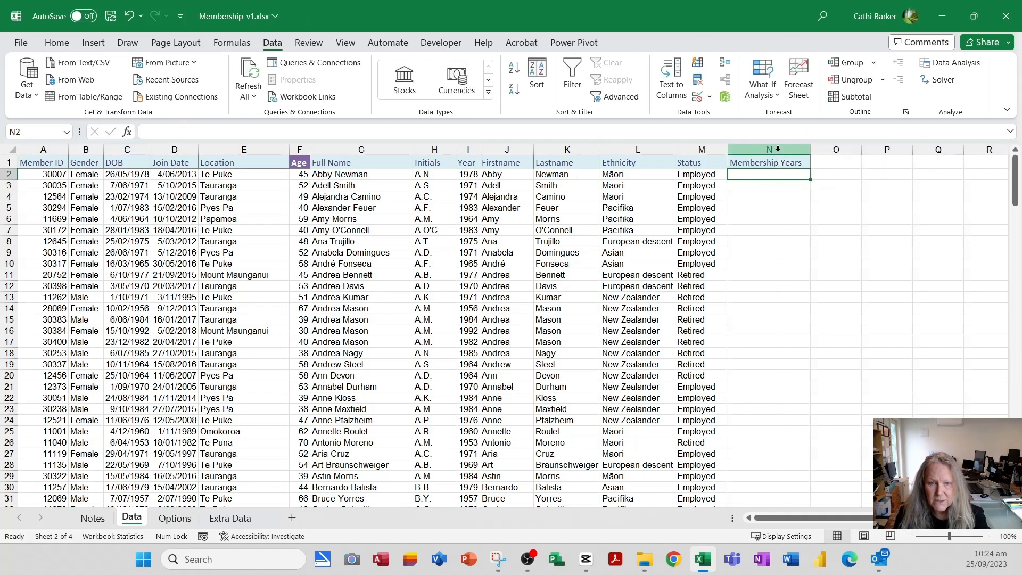
- Start a DATEDIF formula in N2 that uses the join date in D2 as its start date
{"action": "type", "text": "=dat"}
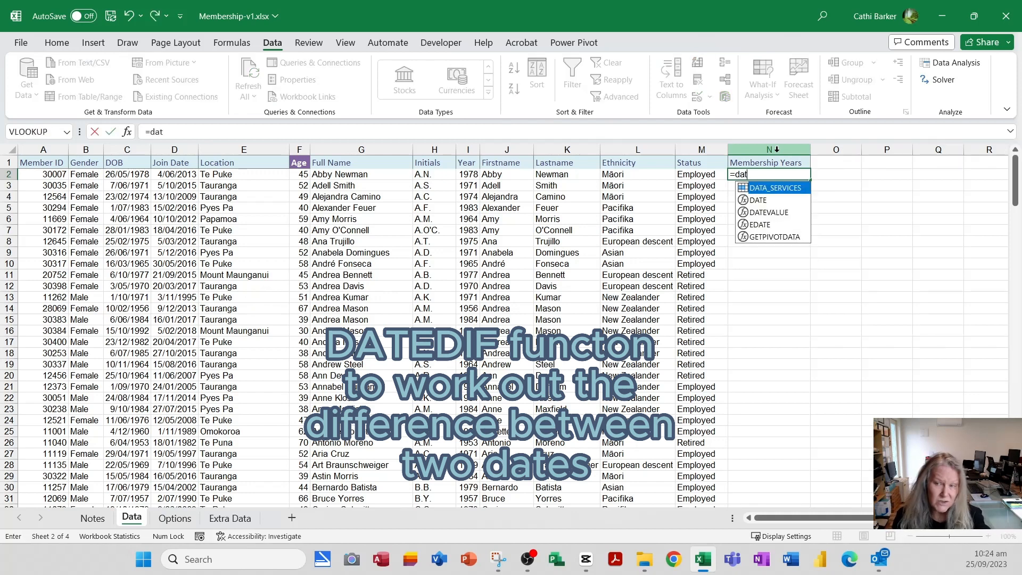
{"action": "type", "text": "e"}
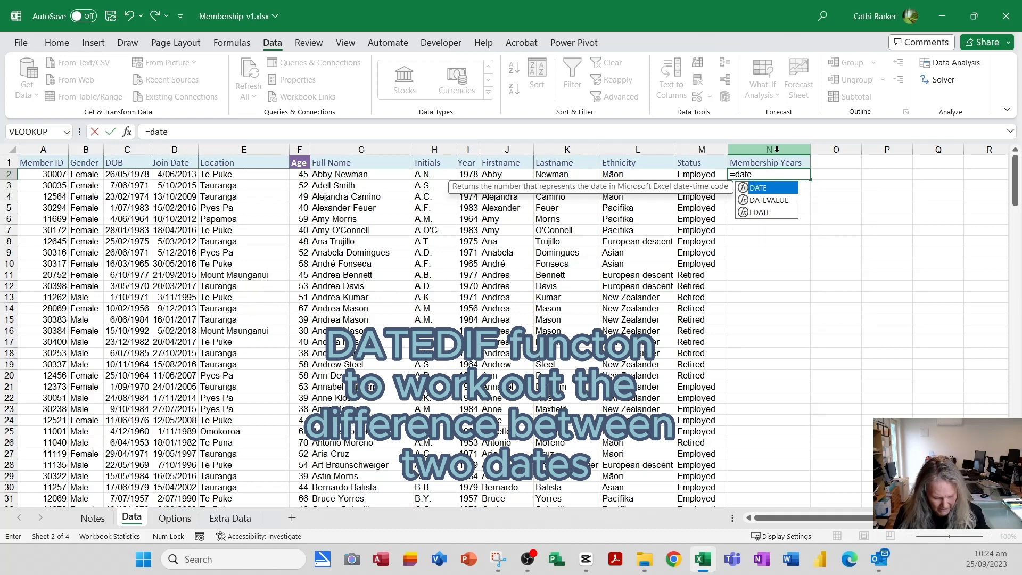
{"action": "type", "text": "dif"}
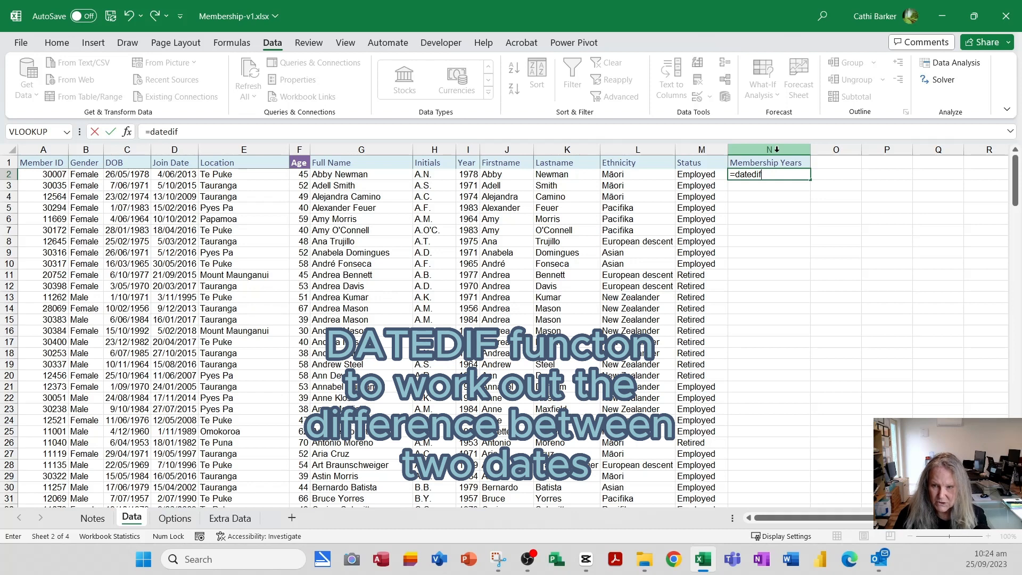
{"action": "type", "text": "("}
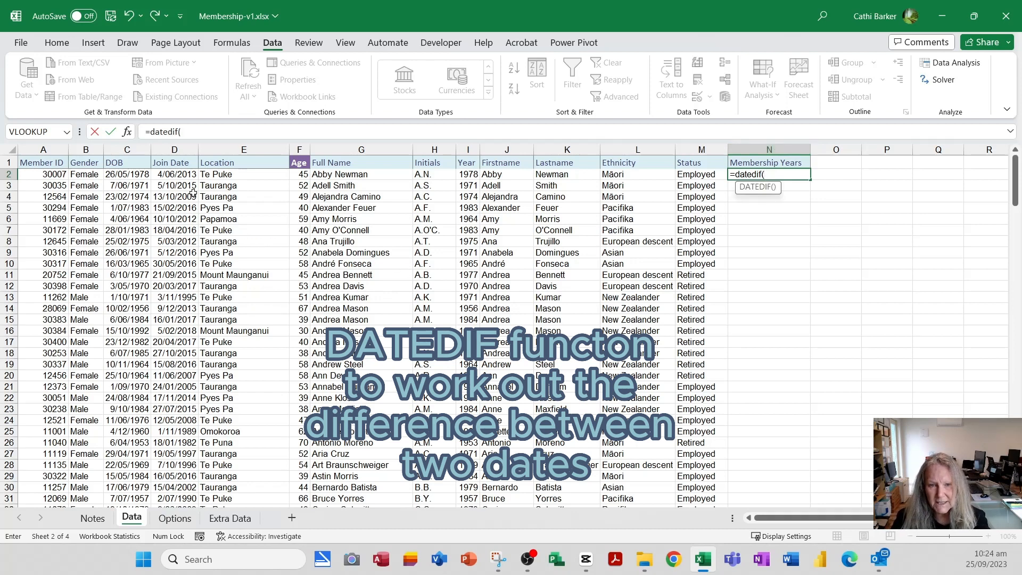
{"action": "left_click", "coordinate": [175, 175]}
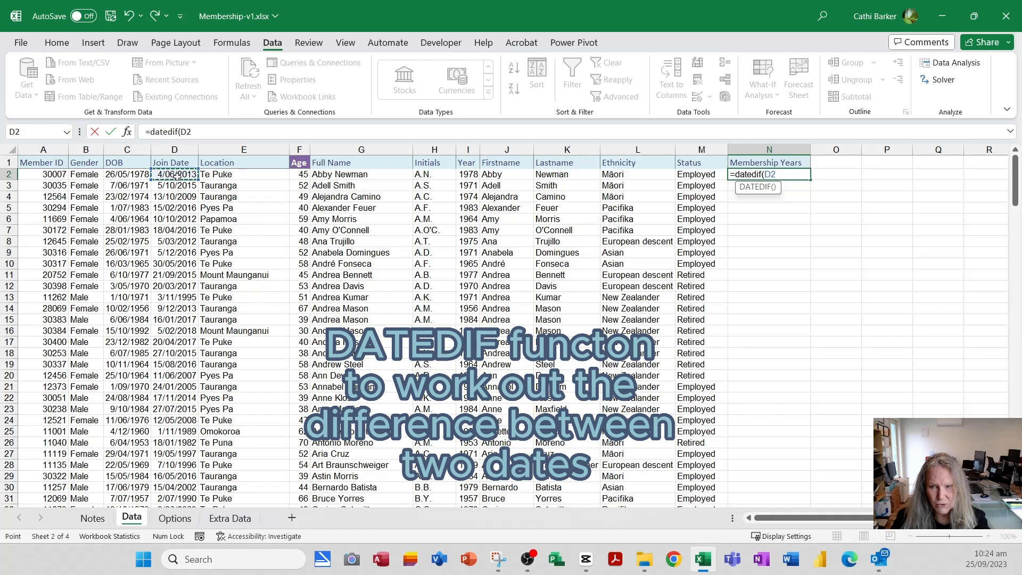
{"action": "type", "text": ","}
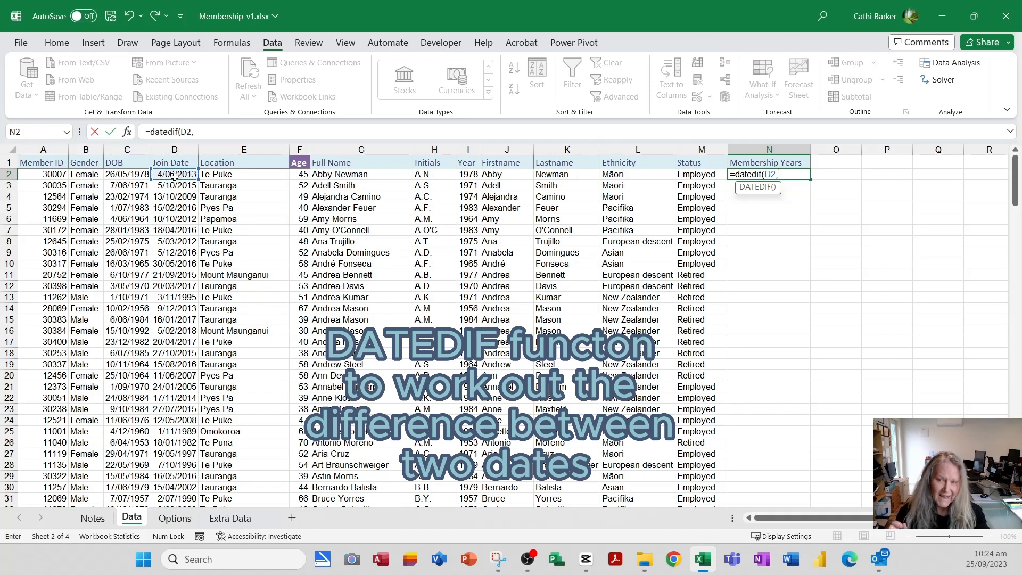
- Complete the DATEDIF with TODAY() as end date and "Y" as unit, and fill it down the Membership Years column
{"action": "type", "text": "today"}
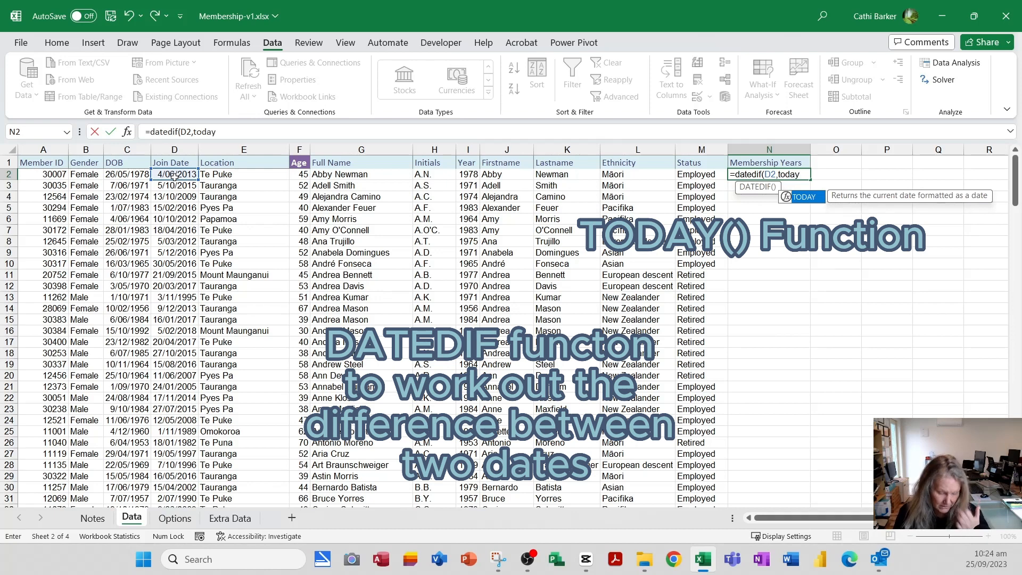
{"action": "key", "text": "Caps_Lock"}
{"action": "type", "text": "()"}
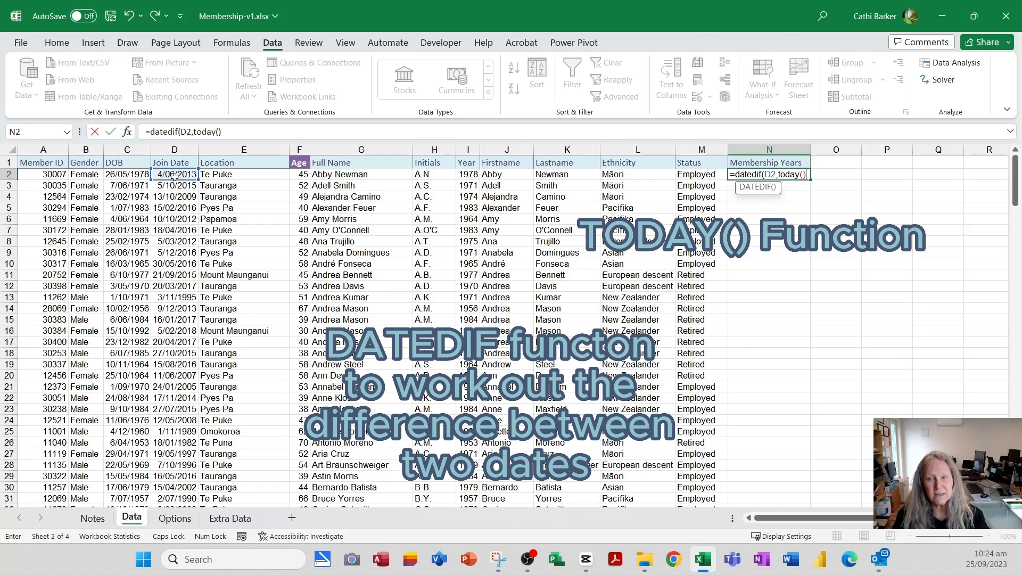
{"action": "type", "text": ",\"Y"}
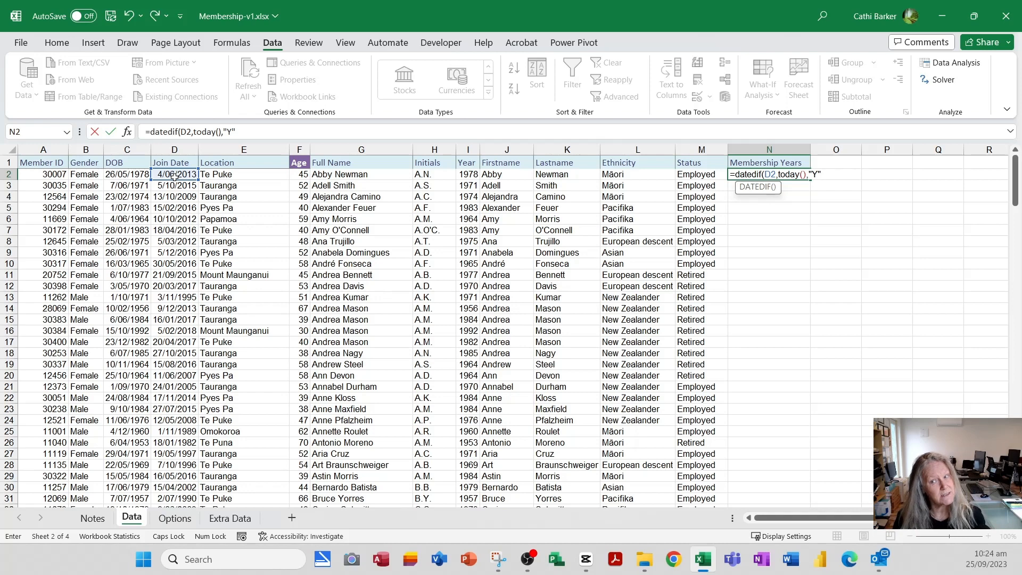
{"action": "key", "text": "Return"}
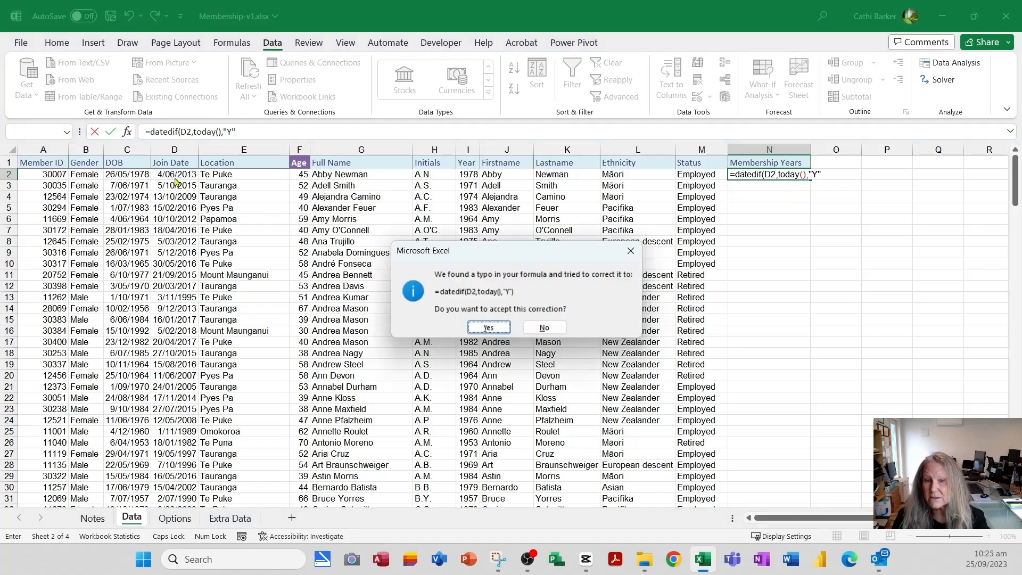
{"action": "left_click", "coordinate": [493, 326]}
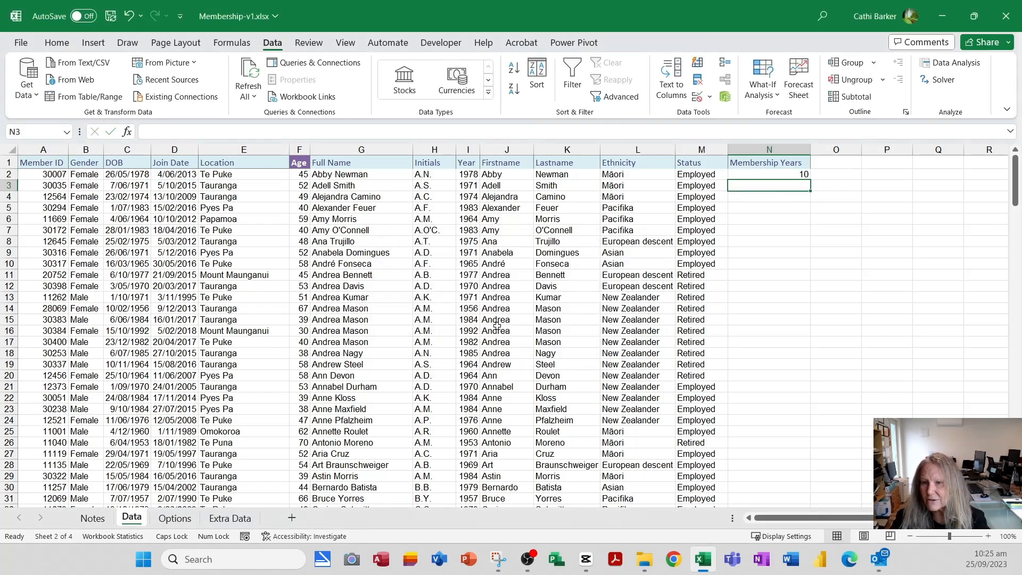
{"action": "left_click", "coordinate": [795, 176]}
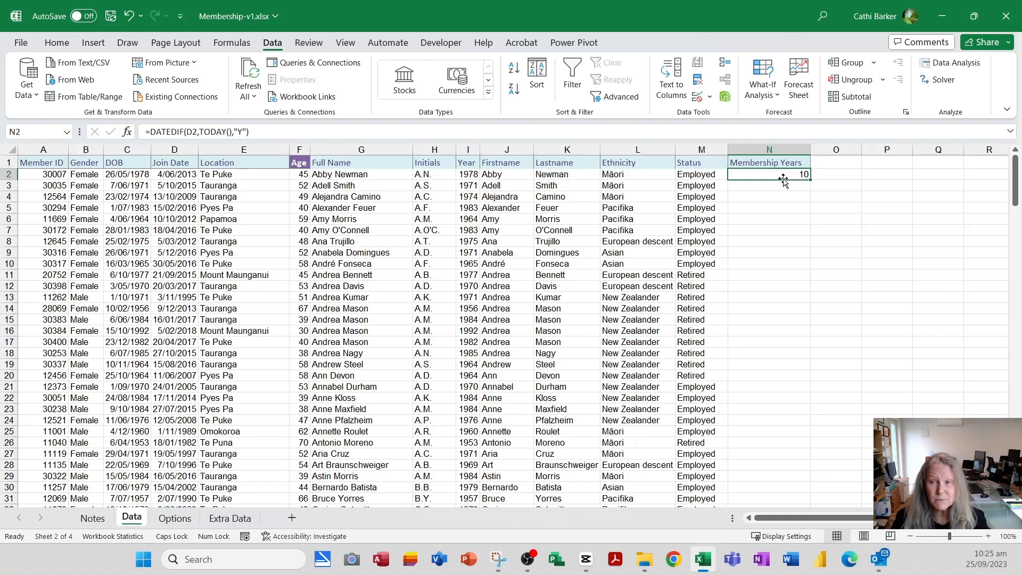
{"action": "double_click", "coordinate": [811, 181]}
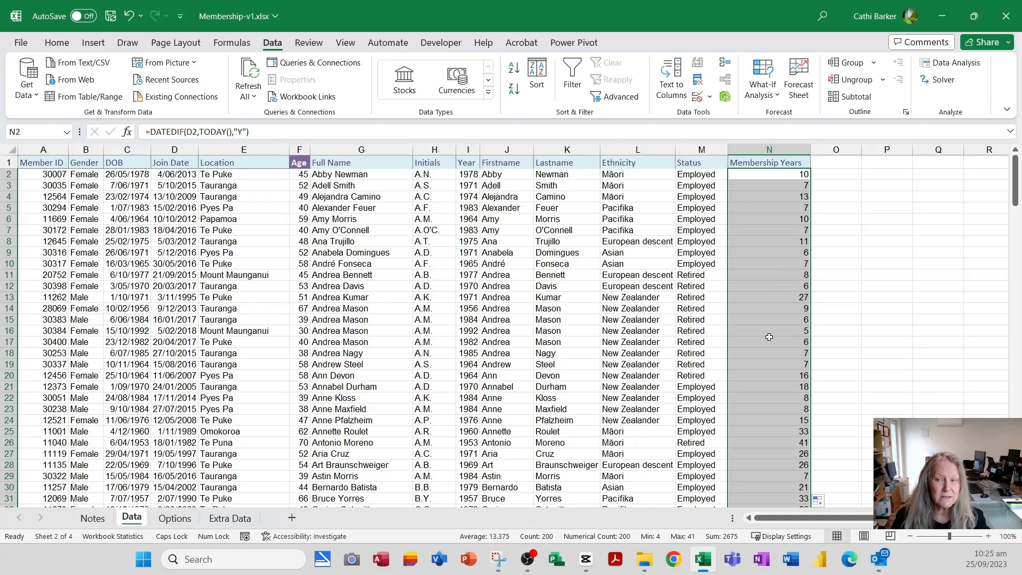
- Add the heading Life Members in O1 and autofit the column's width
{"action": "left_click", "coordinate": [846, 173]}
{"action": "left_click", "coordinate": [849, 163]}
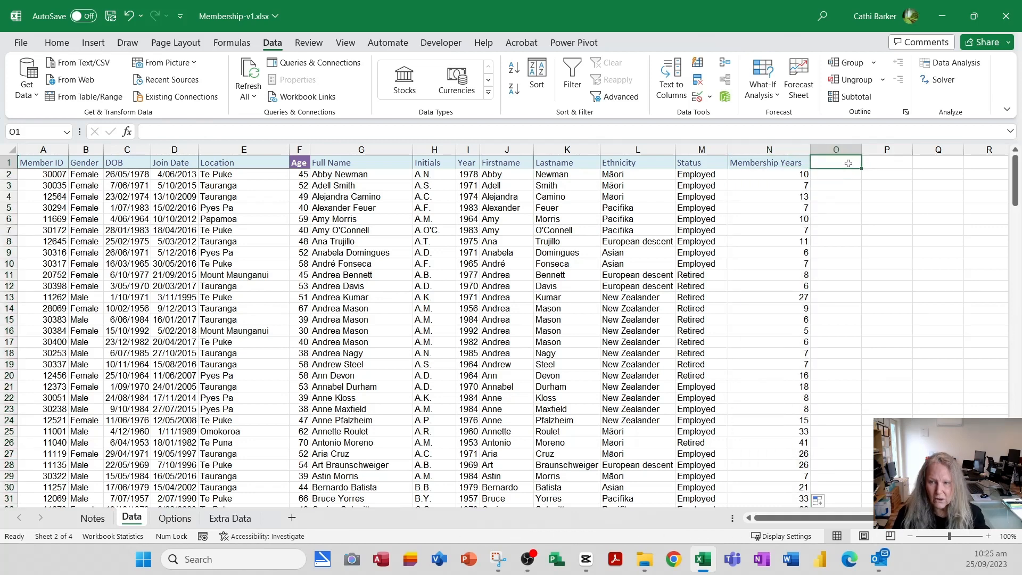
{"action": "type", "text": "Life Members"}
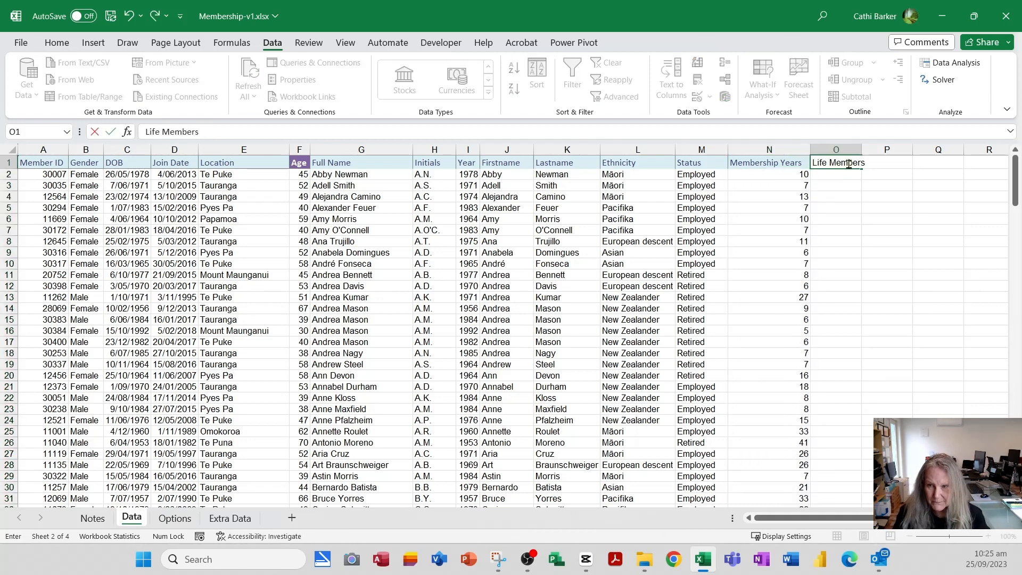
{"action": "key", "text": "Return"}
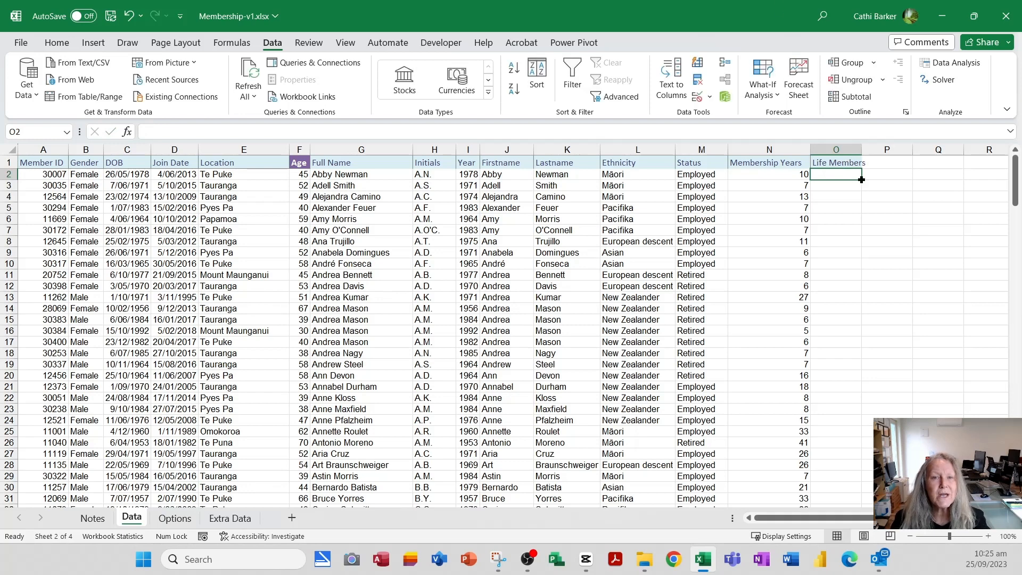
{"action": "double_click", "coordinate": [862, 149]}
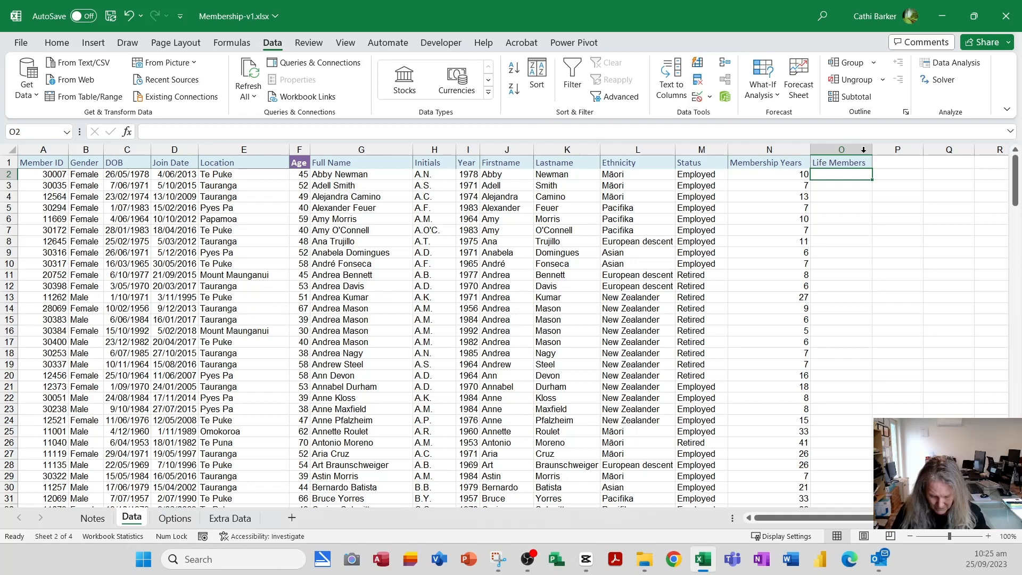
- Start an IF formula in O2 that tests whether the membership years in N2 are >=20
{"action": "type", "text": "=i"}
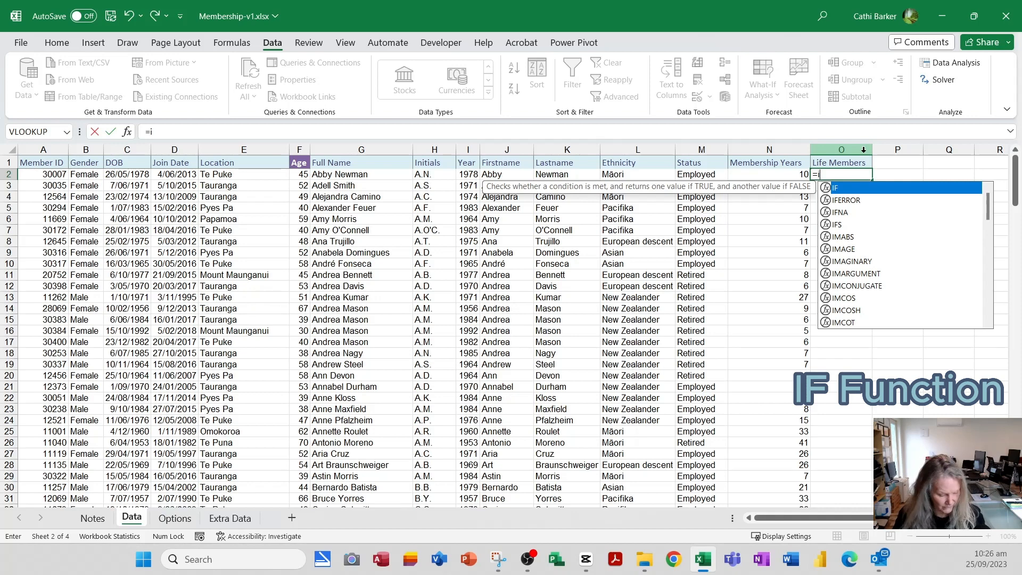
{"action": "key", "text": "Tab"}
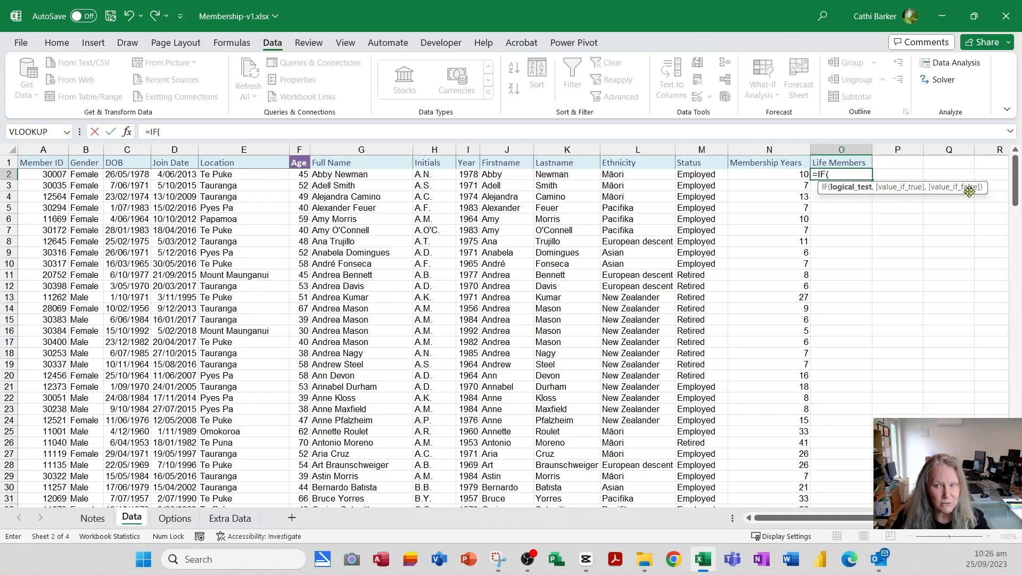
{"action": "left_click", "coordinate": [784, 176]}
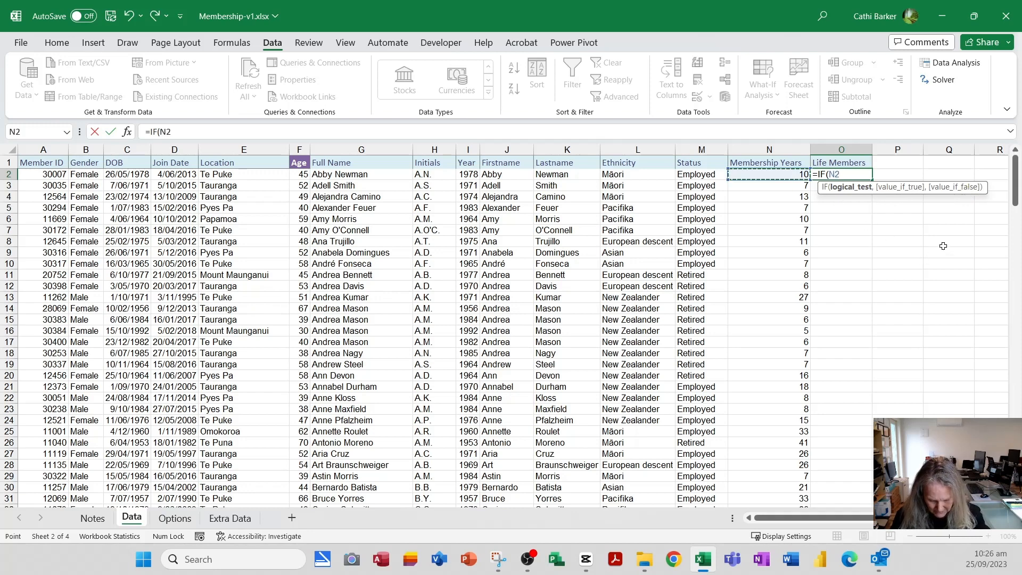
{"action": "type", "text": ">=20"}
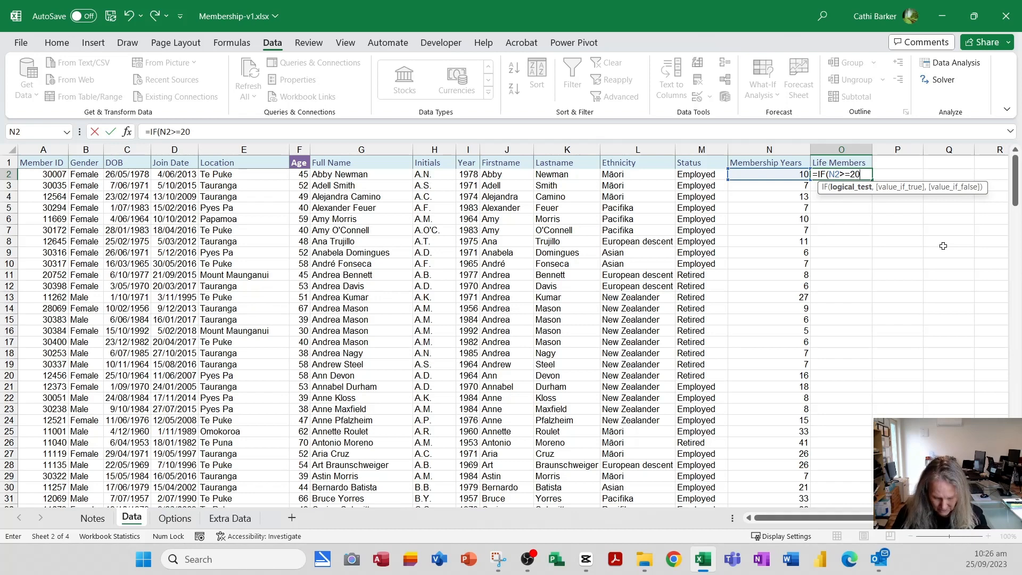
{"action": "type", "text": ","}
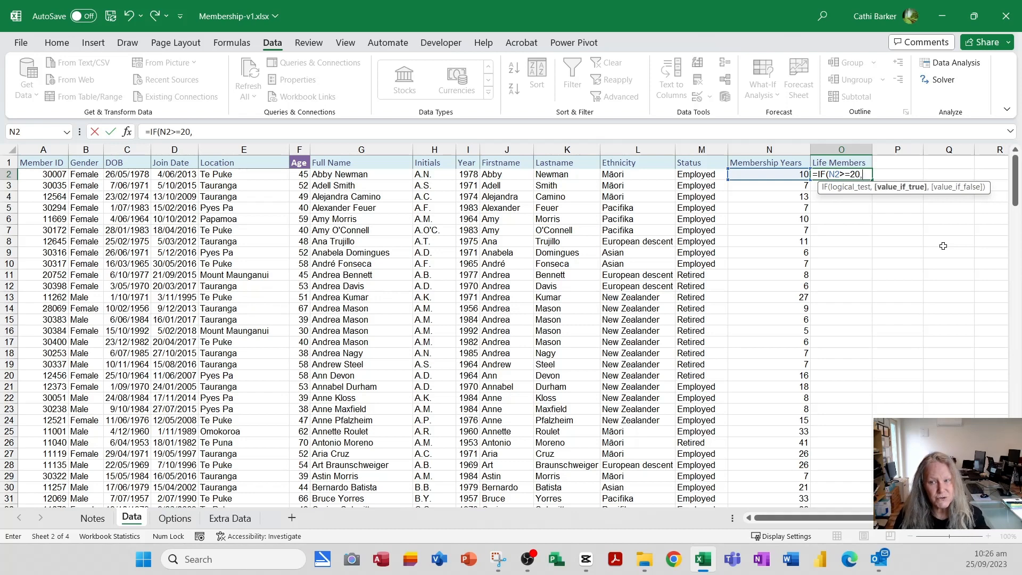
- Complete the IF with "Life Member" when true and "Member" when false, and fill it down the Life Members column
{"action": "type", "text": "\""}
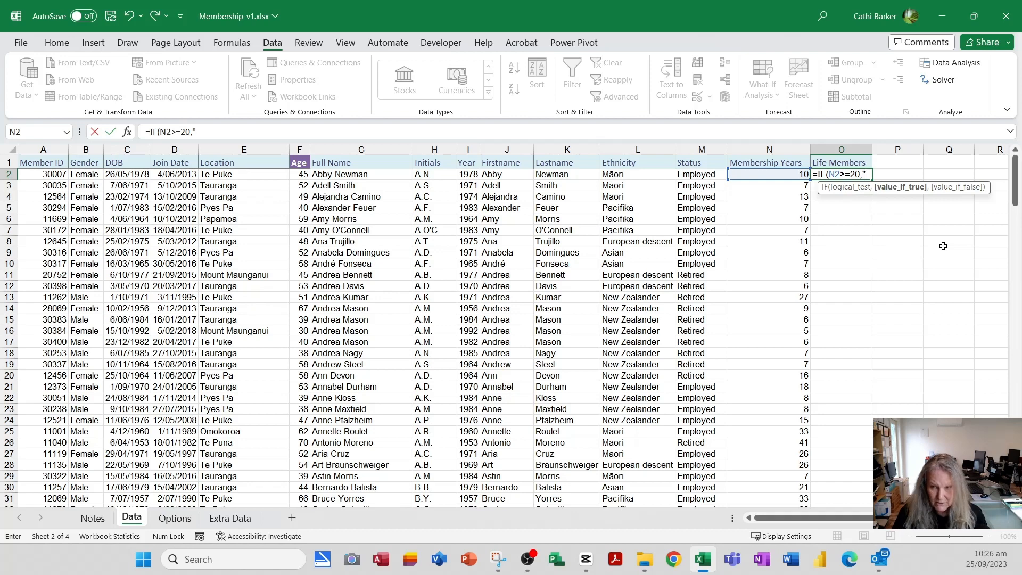
{"action": "type", "text": "Life Member"}
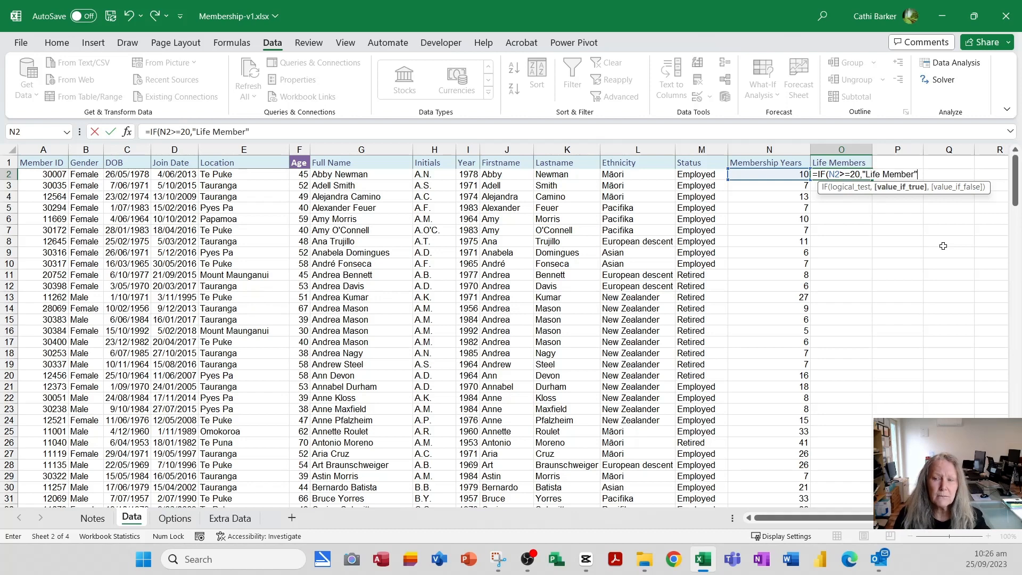
{"action": "type", "text": "\""}
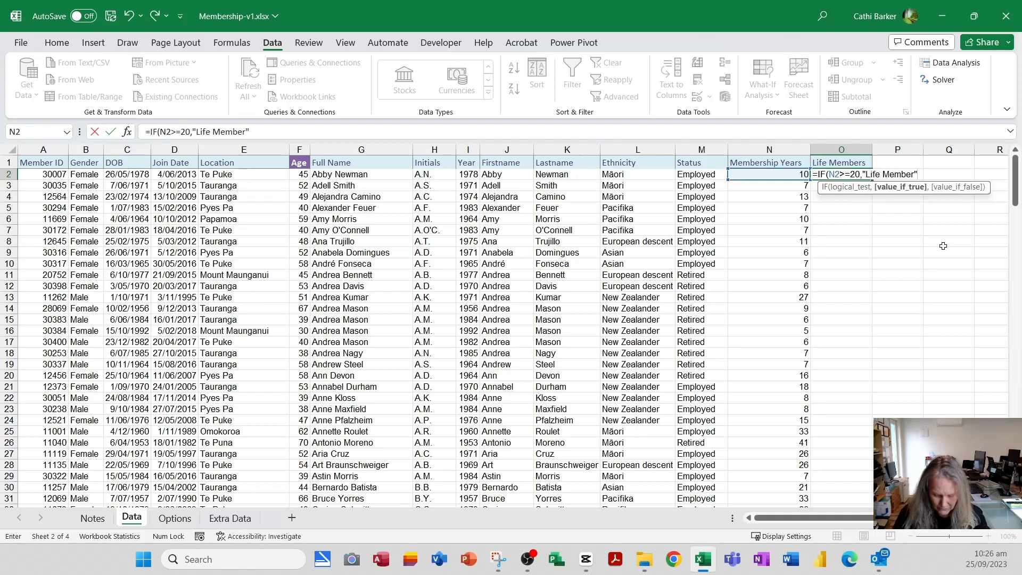
{"action": "type", "text": ","}
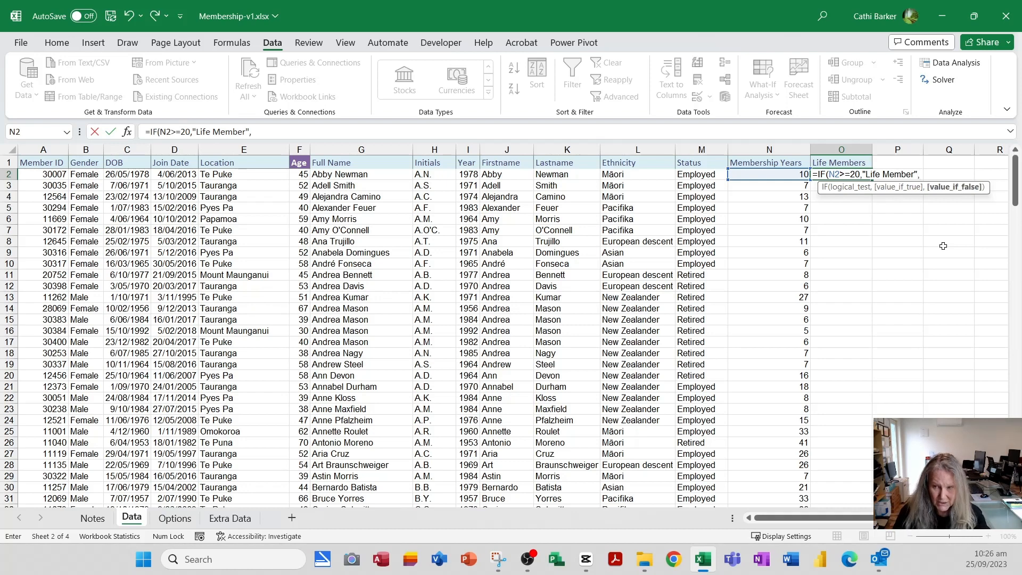
{"action": "type", "text": "\"Member"}
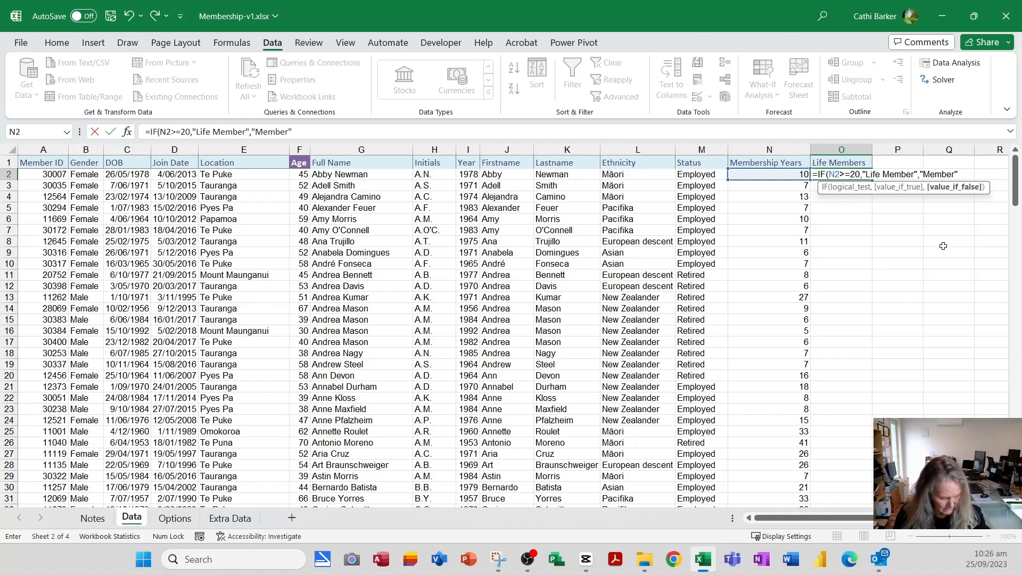
{"action": "type", "text": "\")"}
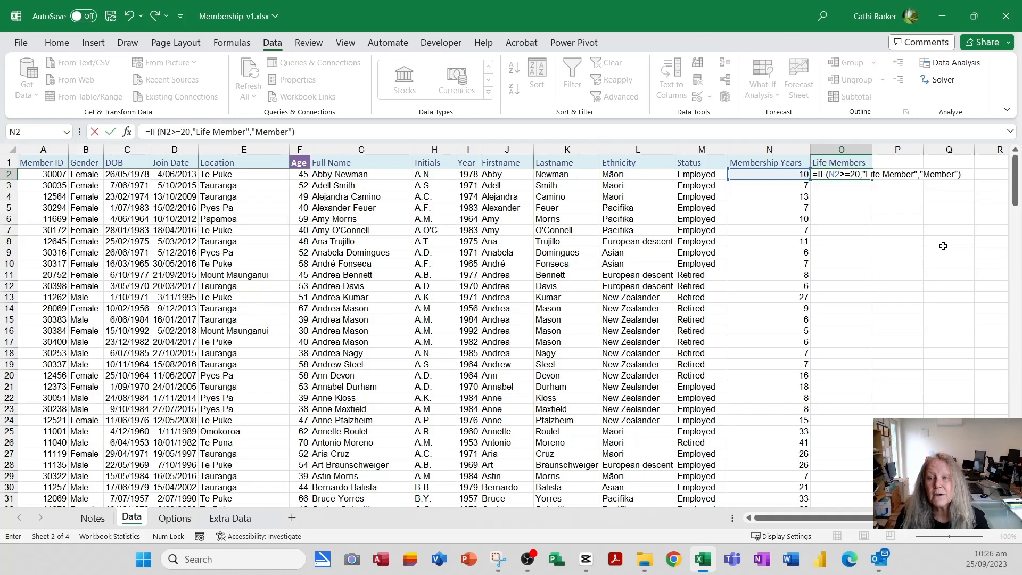
{"action": "key", "text": "Return"}
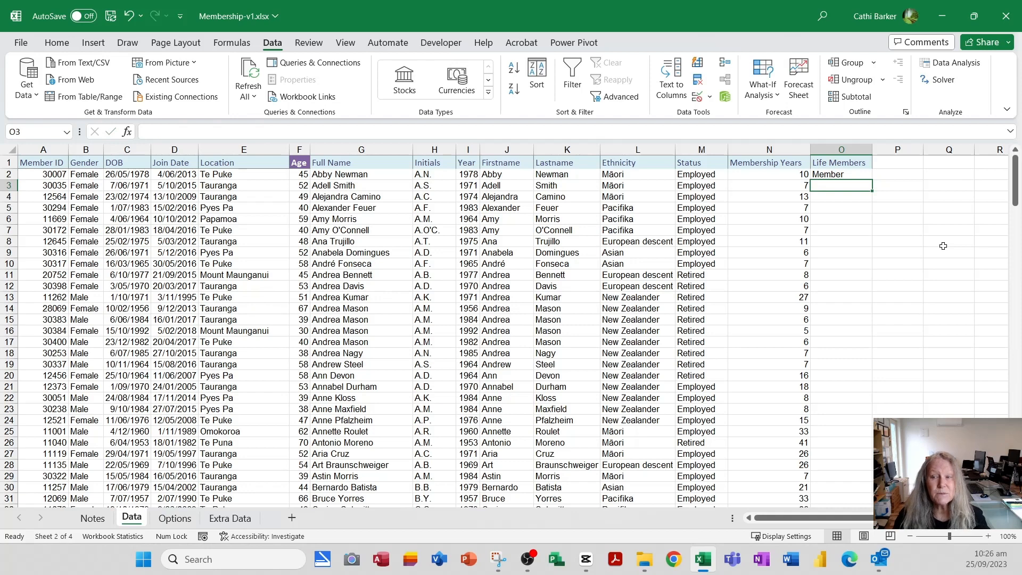
{"action": "left_click", "coordinate": [840, 174]}
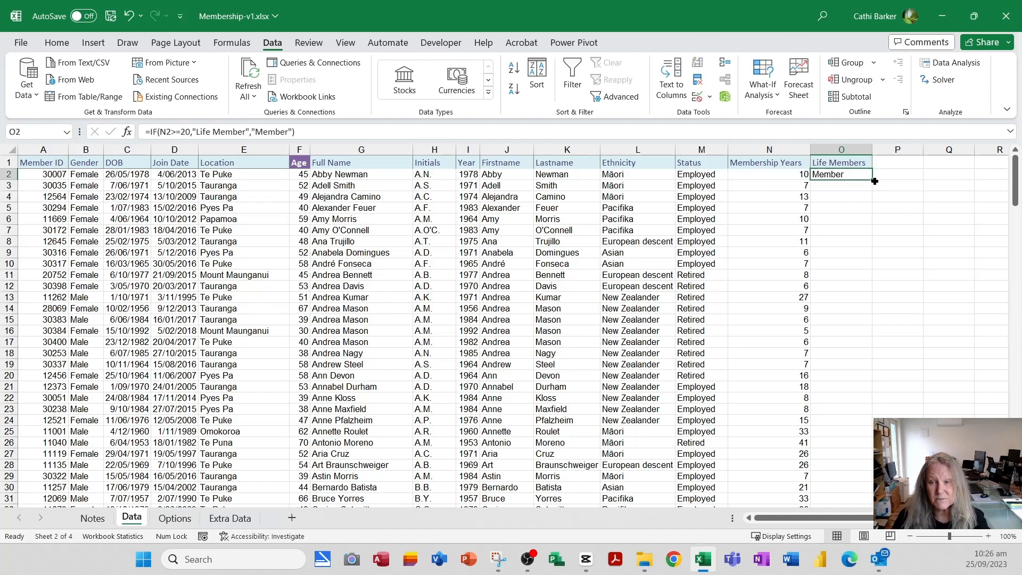
{"action": "double_click", "coordinate": [874, 181]}
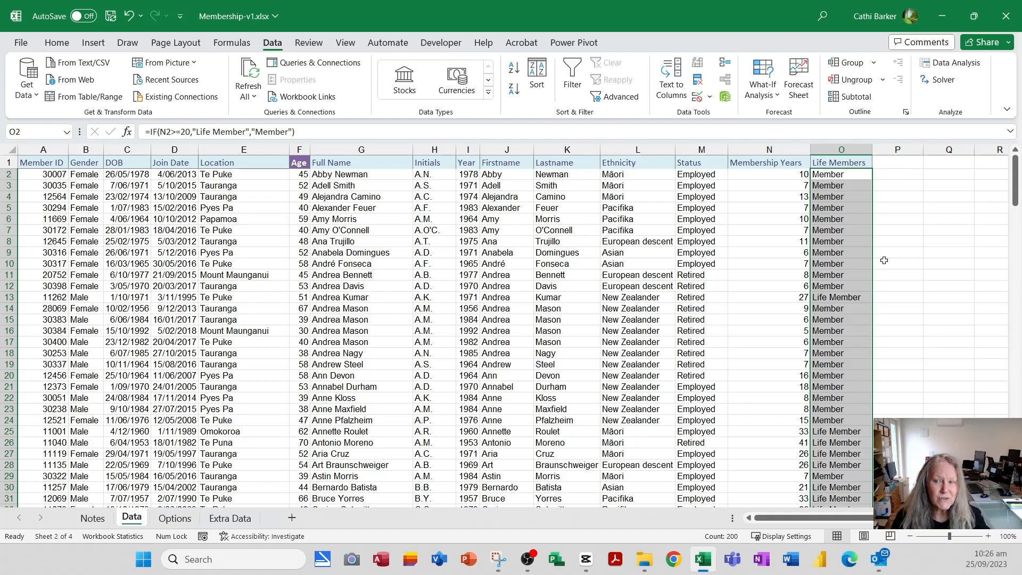
- Add the heading Age Bands in P1
{"action": "left_click", "coordinate": [898, 164]}
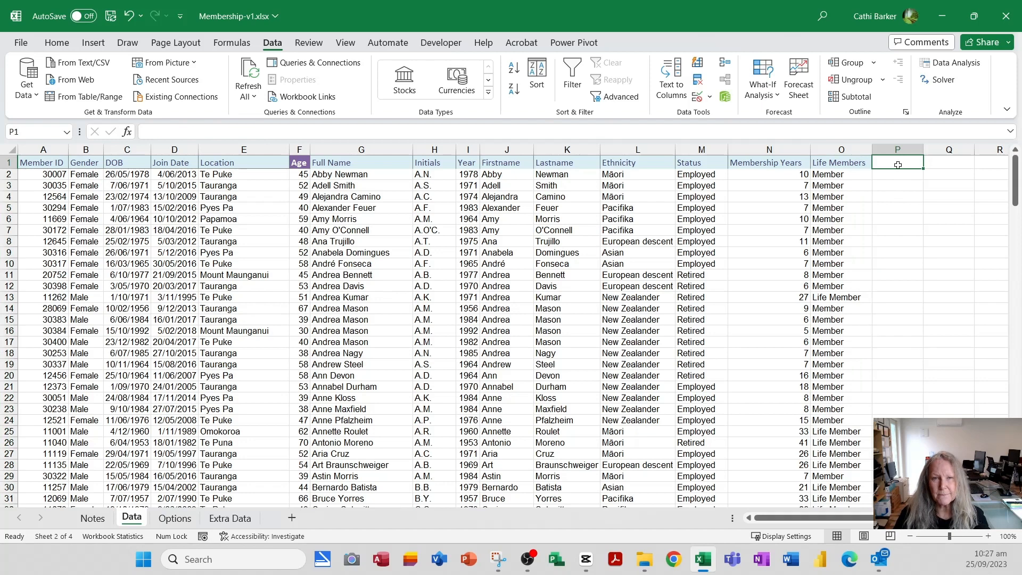
{"action": "type", "text": "Age Bands"}
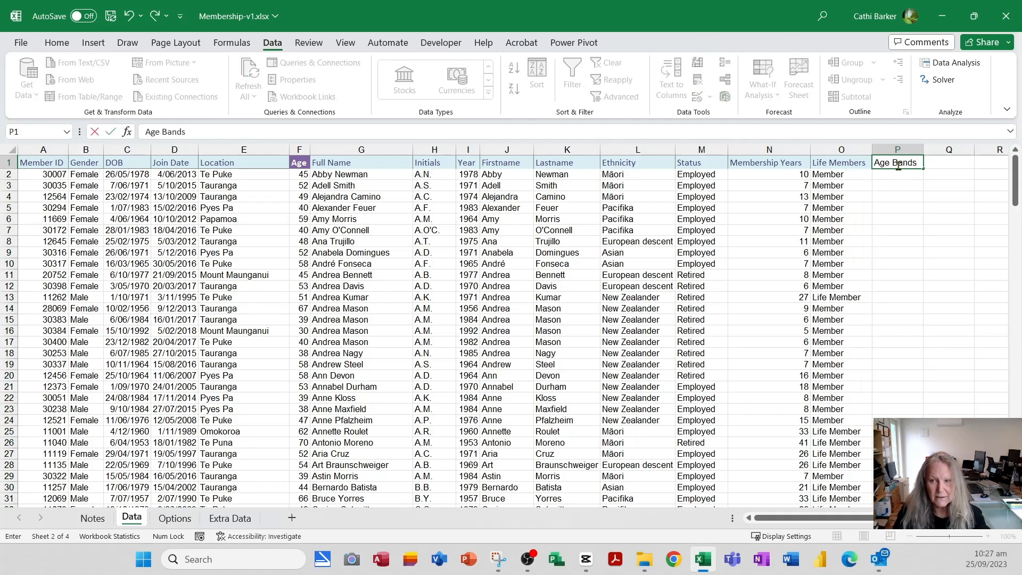
{"action": "key", "text": "Return"}
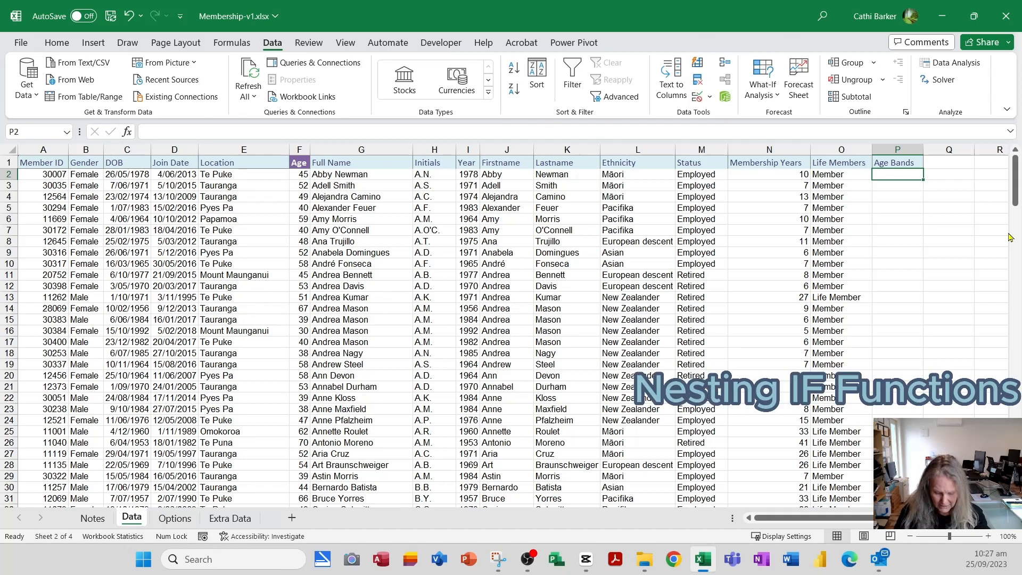
- Start an IF formula in P2 that returns "75+" when the age in F2 is >75
{"action": "type", "text": "=IF("}
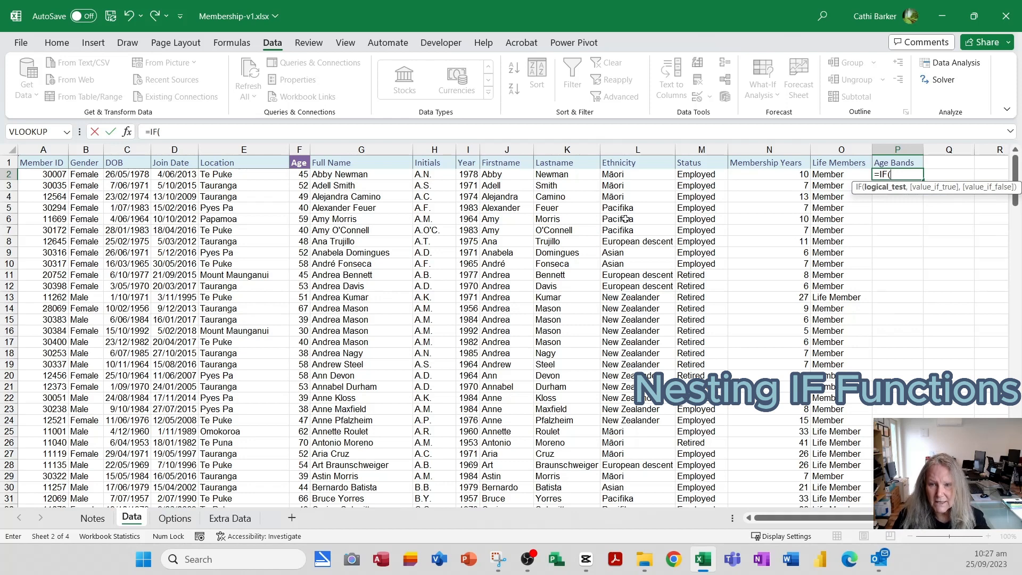
{"action": "left_click", "coordinate": [301, 175]}
{"action": "type", "text": ">75"}
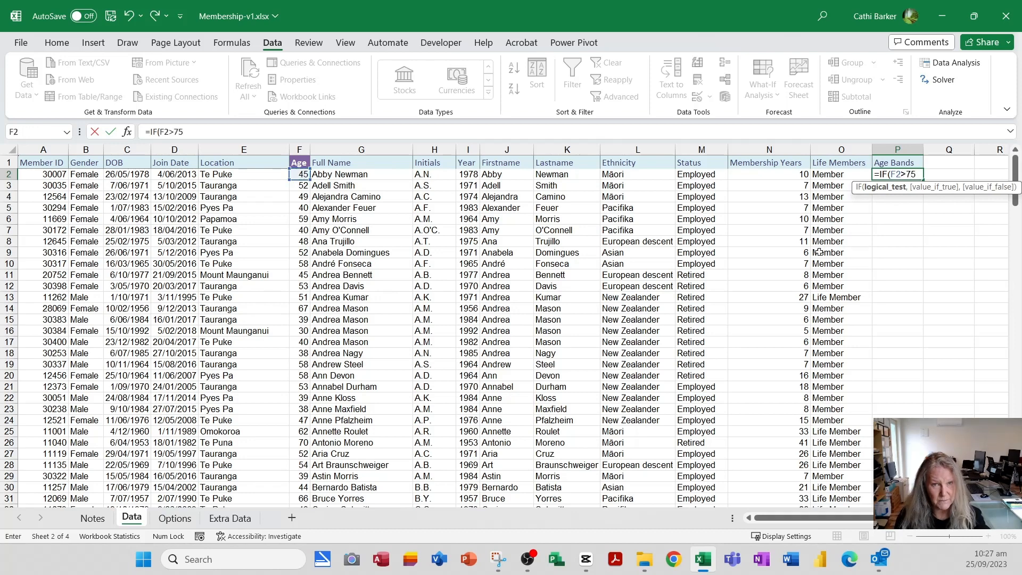
{"action": "type", "text": ","}
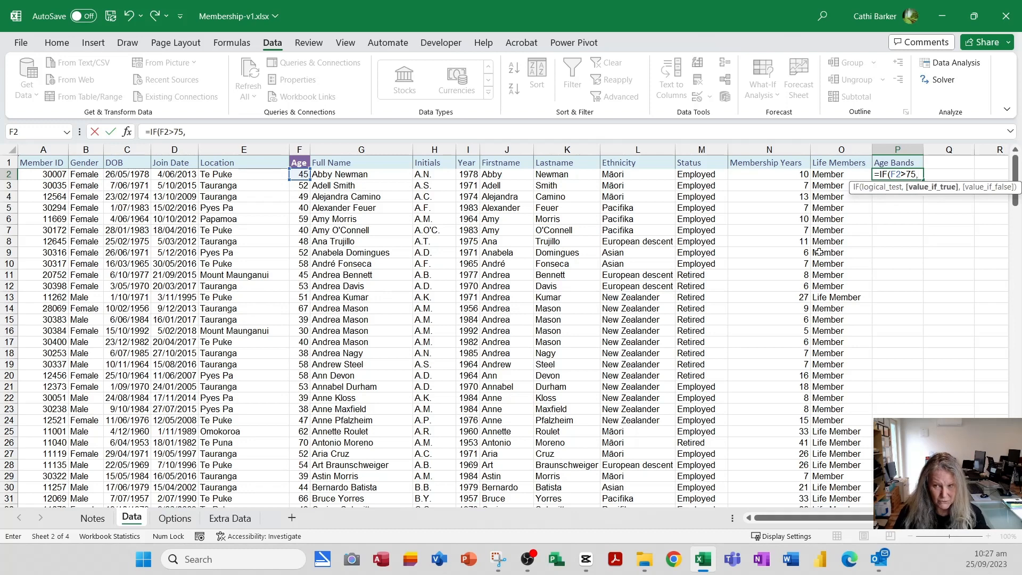
{"action": "type", "text": "\"75"}
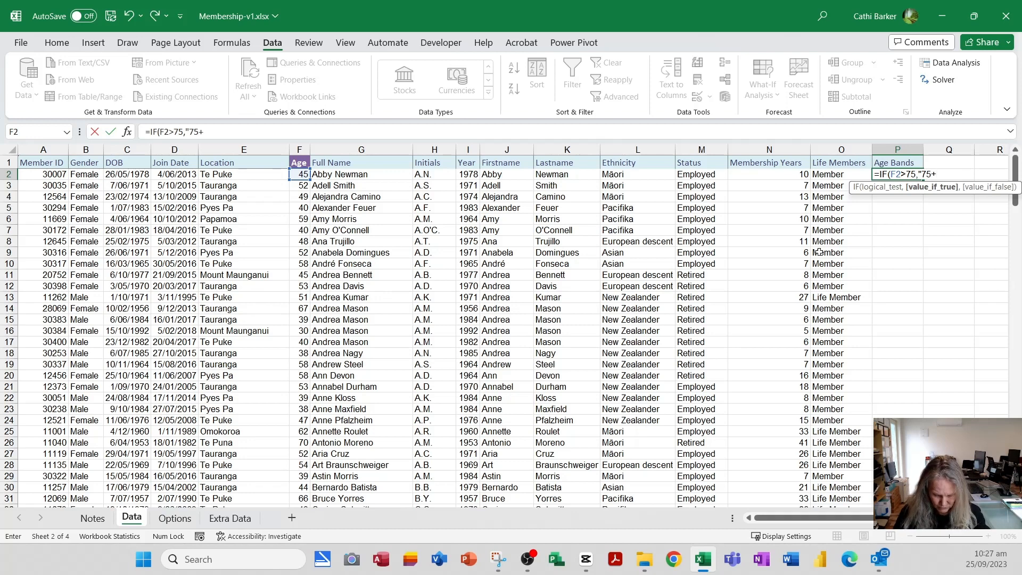
{"action": "type", "text": "+\""}
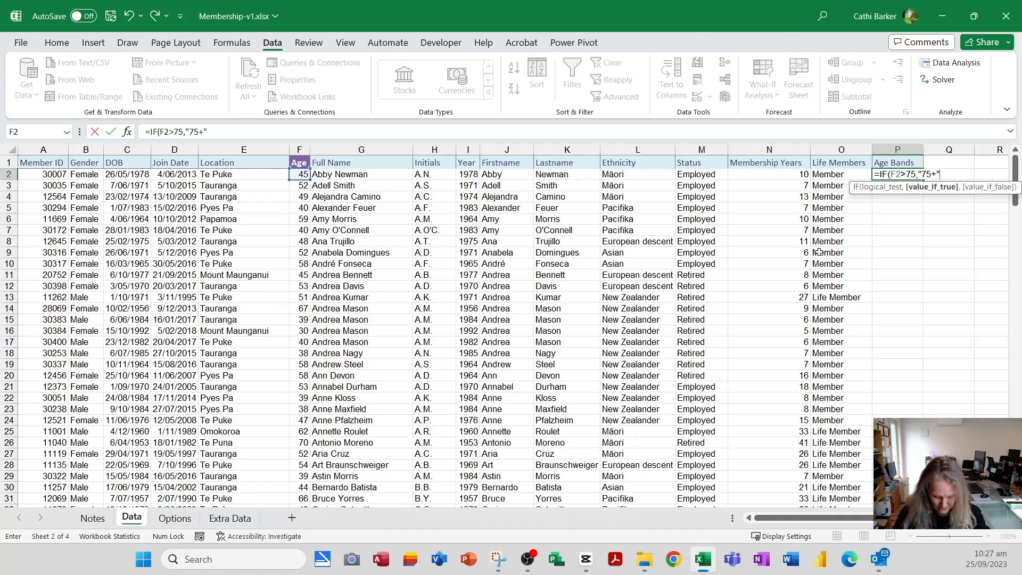
{"action": "type", "text": ","}
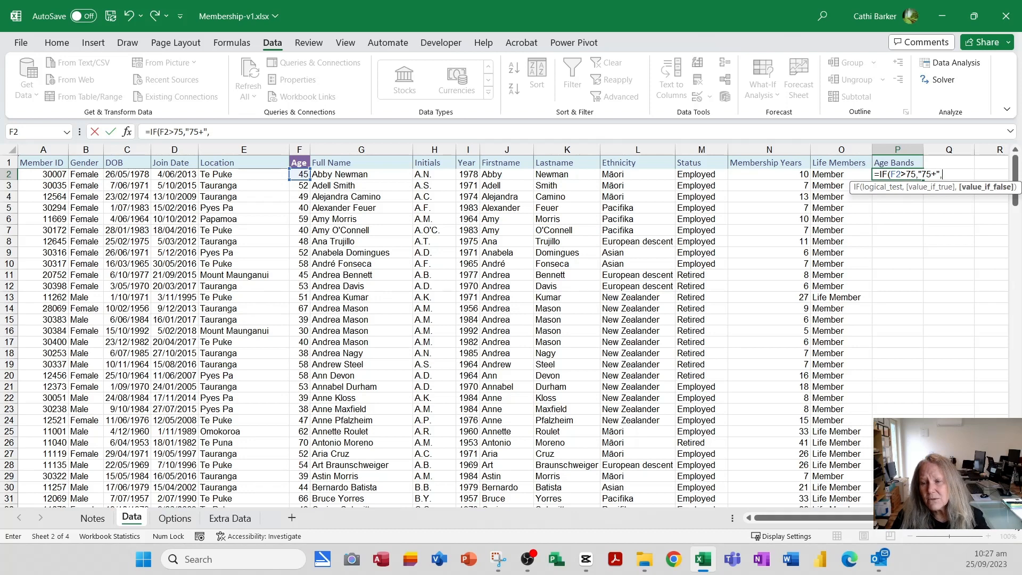
- Nest a second IF as the false value, returning "50-75" when the age in F2 is >=50
{"action": "scroll", "coordinate": [521, 333], "scroll_direction": "right", "scroll_amount": 4}
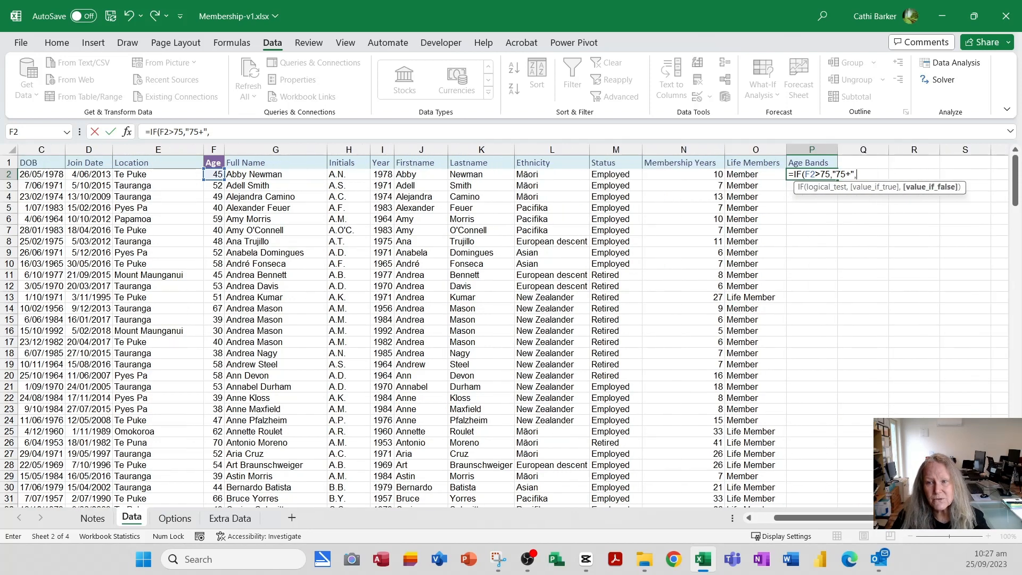
{"action": "scroll", "coordinate": [521, 332], "scroll_direction": "right", "scroll_amount": 2}
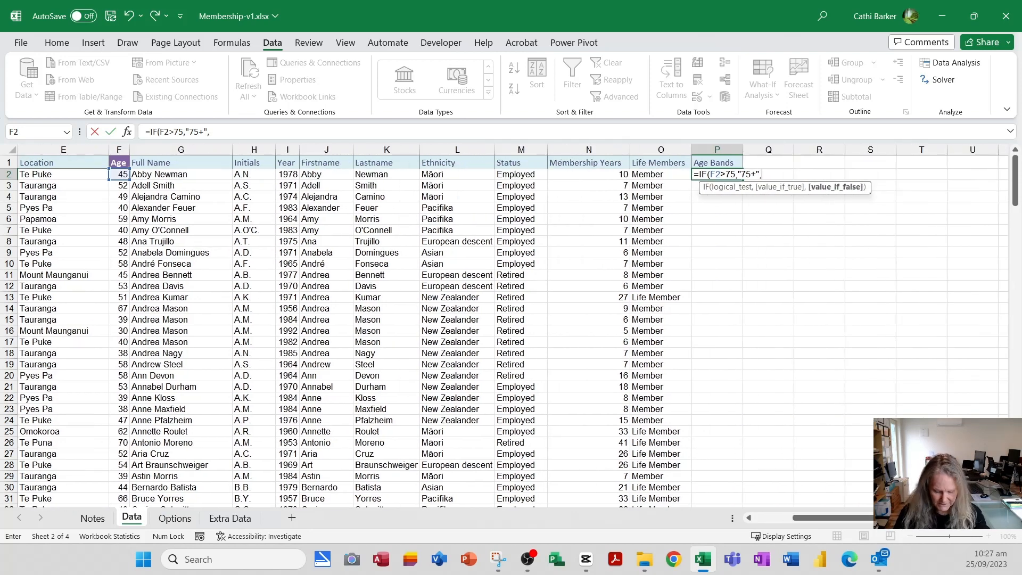
{"action": "type", "text": "i"}
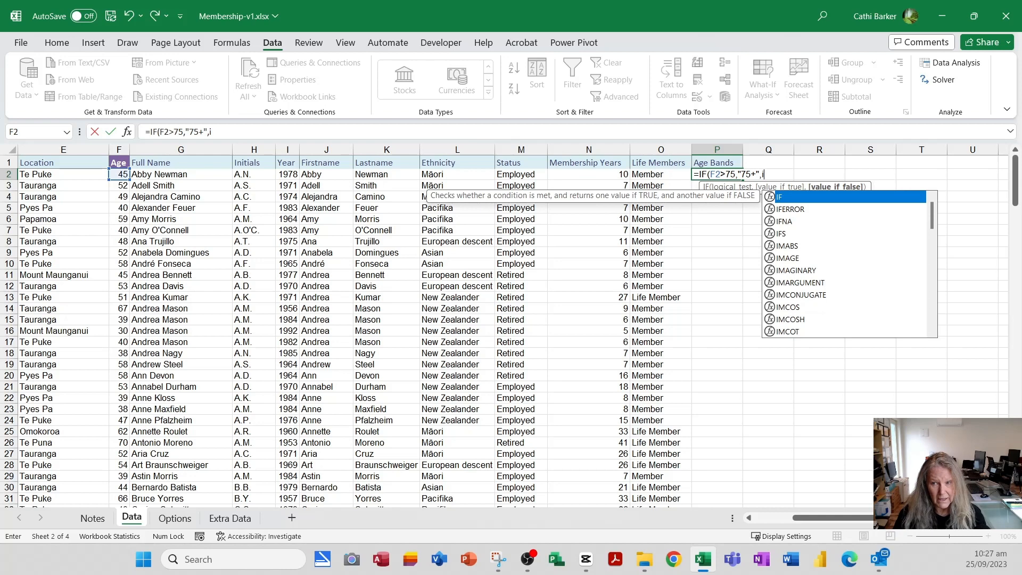
{"action": "double_click", "coordinate": [805, 198]}
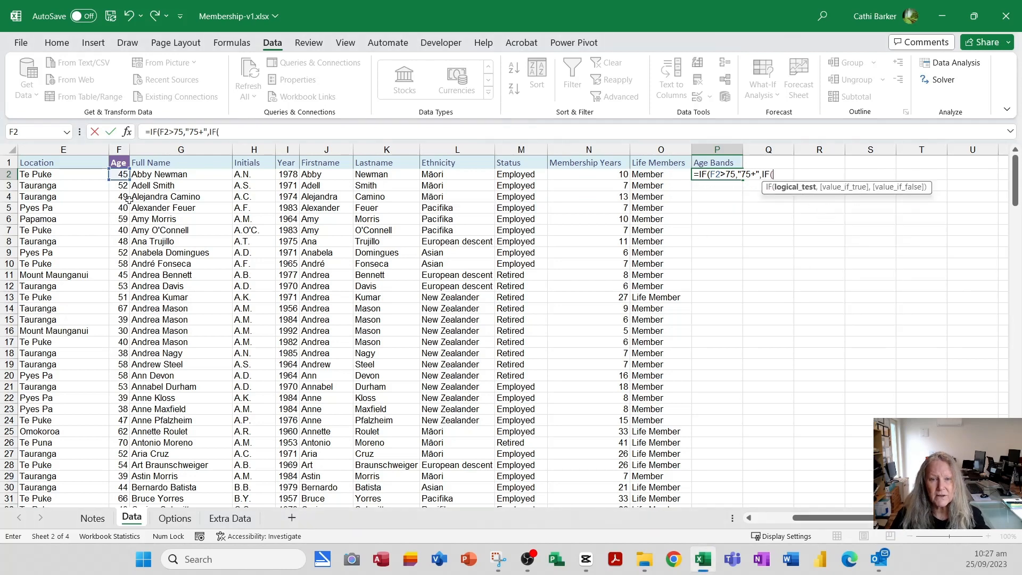
{"action": "left_click", "coordinate": [119, 174]}
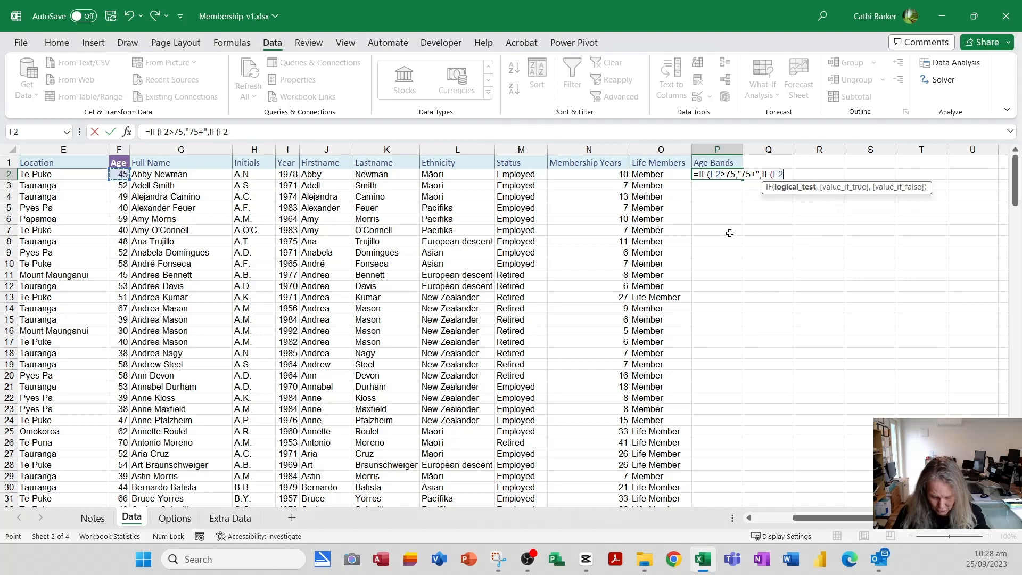
{"action": "type", "text": ">="}
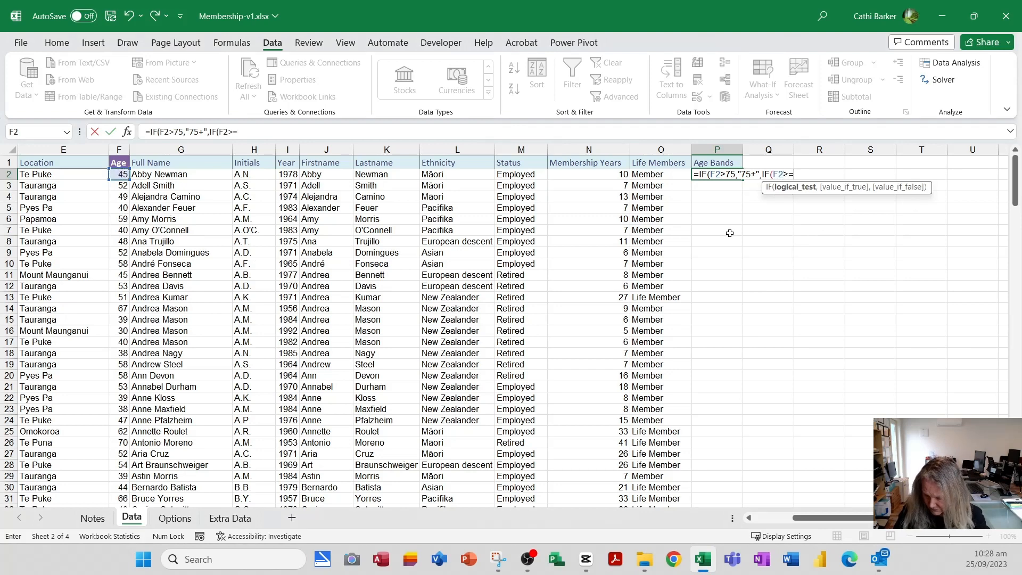
{"action": "type", "text": "50"}
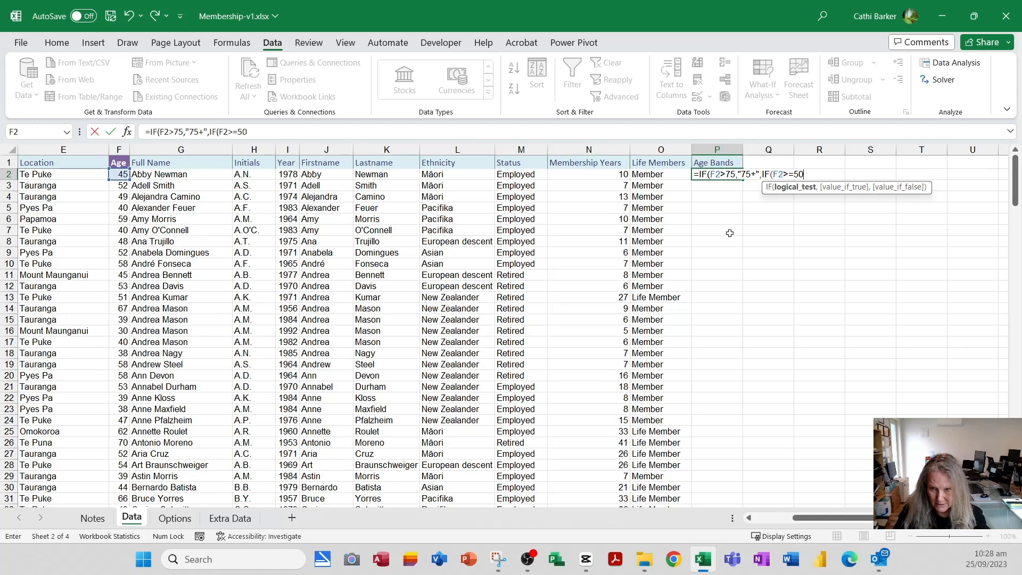
{"action": "type", "text": ","}
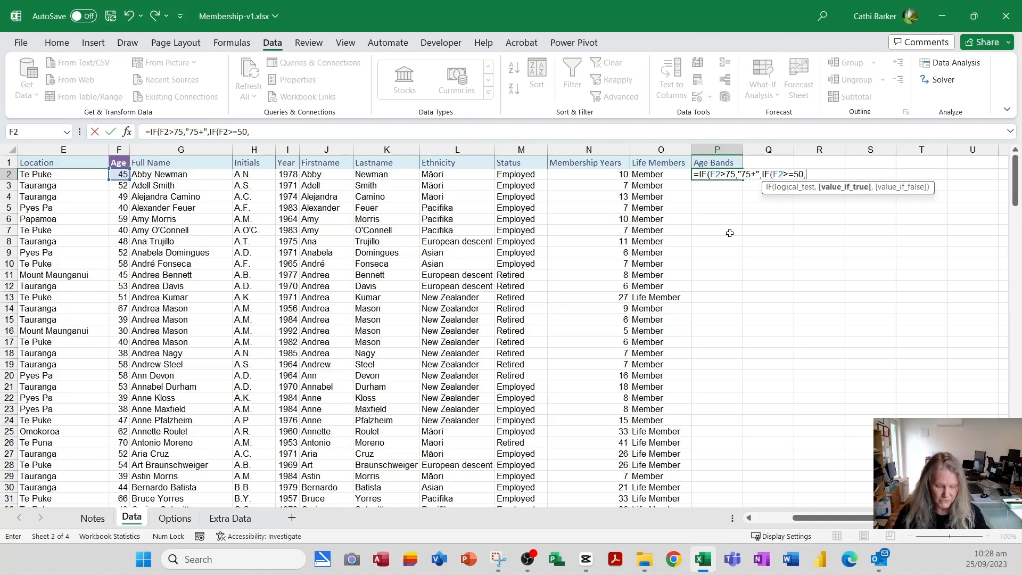
{"action": "type", "text": "\""}
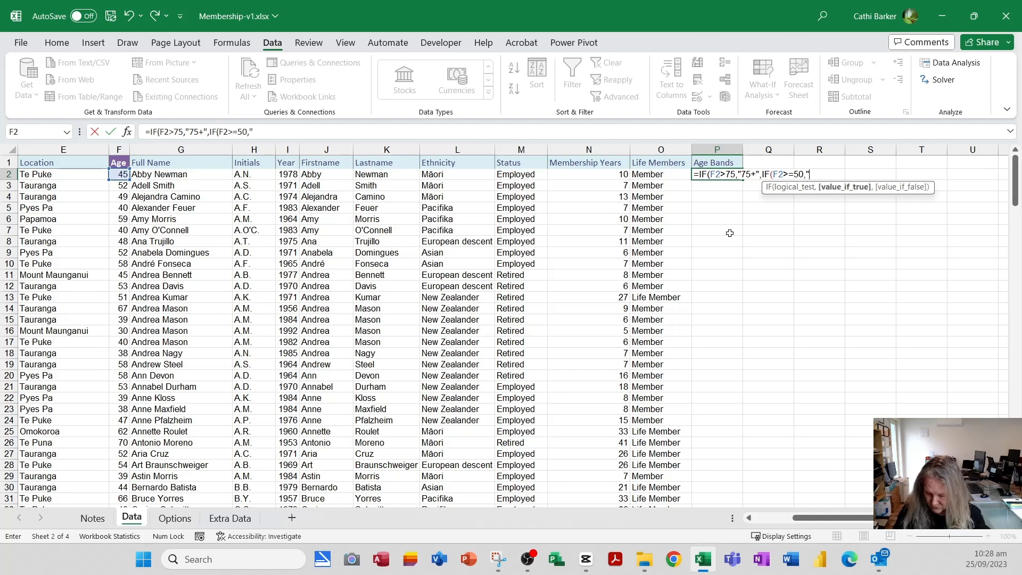
{"action": "type", "text": "50-75"}
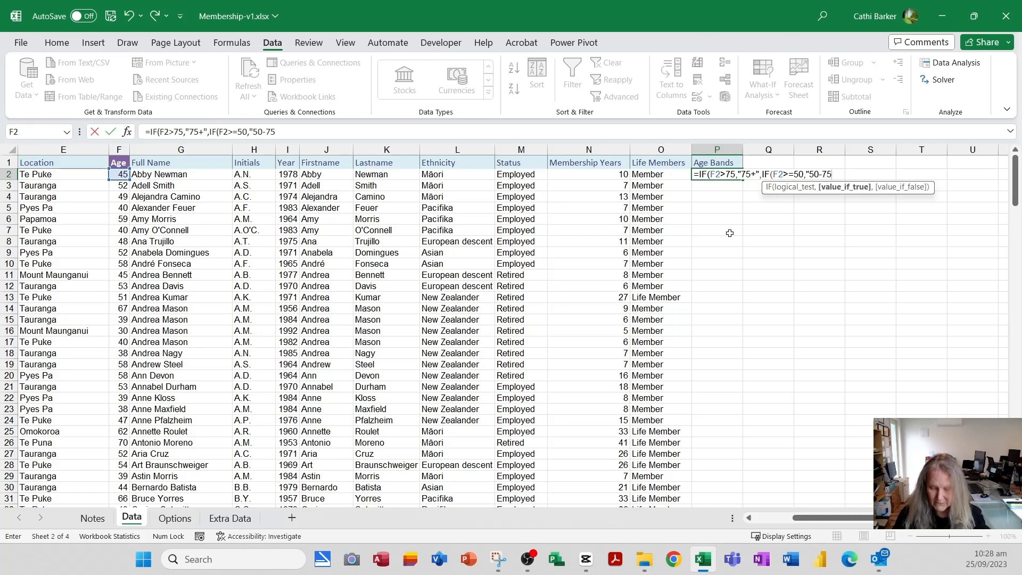
{"action": "type", "text": "\""}
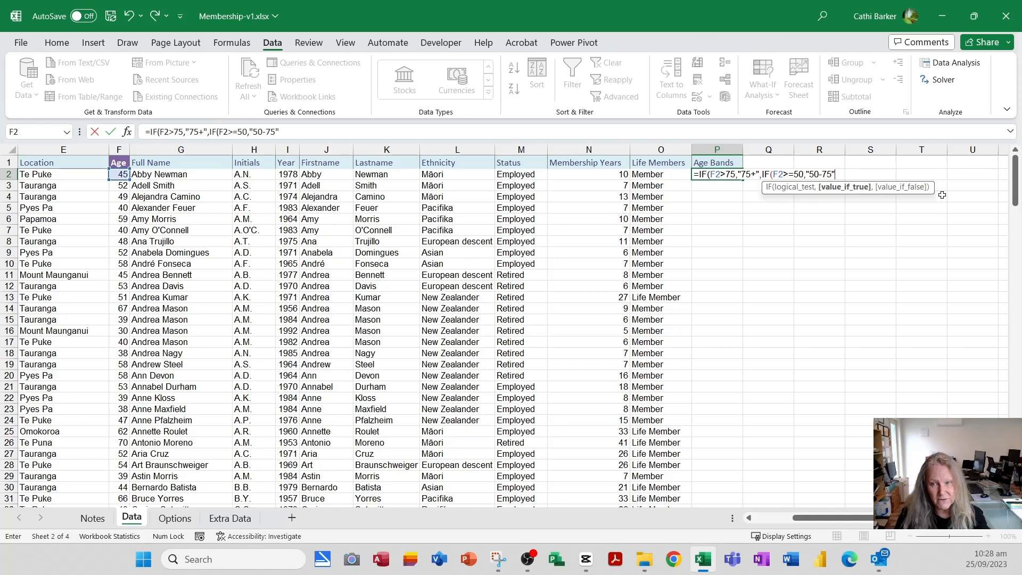
{"action": "type", "text": ","}
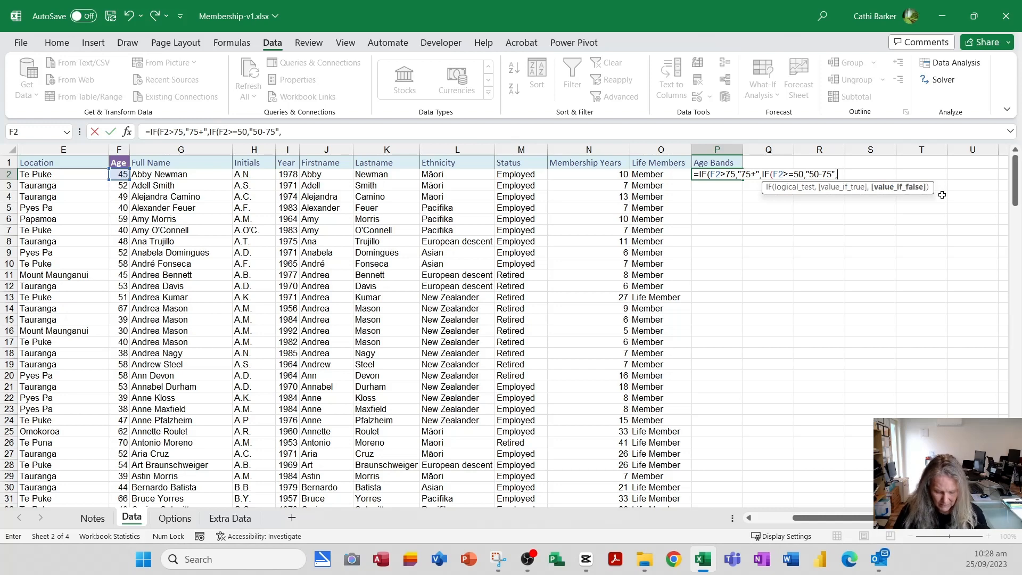
- Nest a third IF in the formula, returning "25-50" when the age in F2 is >=25
{"action": "type", "text": "i"}
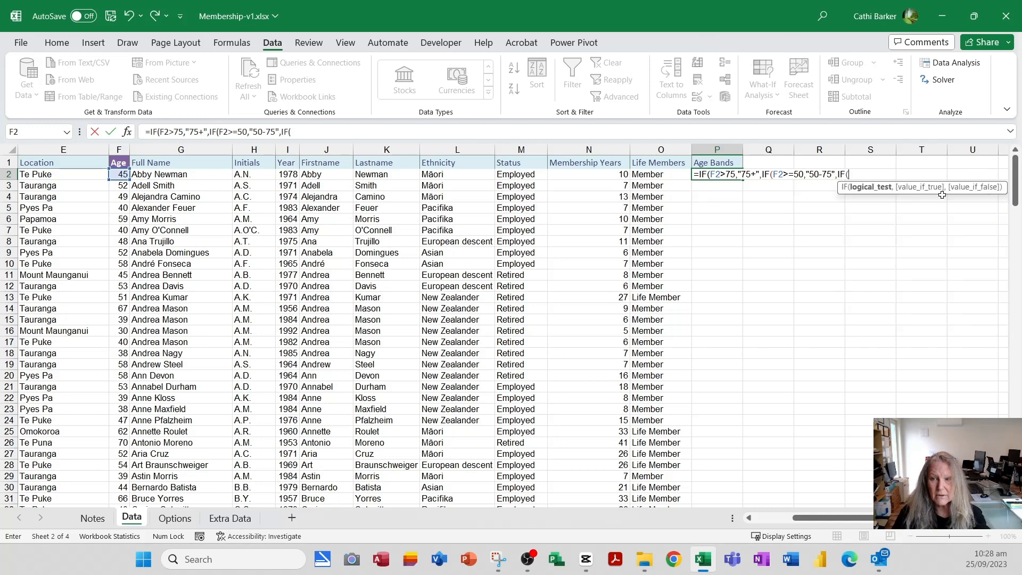
{"action": "left_click", "coordinate": [123, 176]}
{"action": "type", "text": ">"}
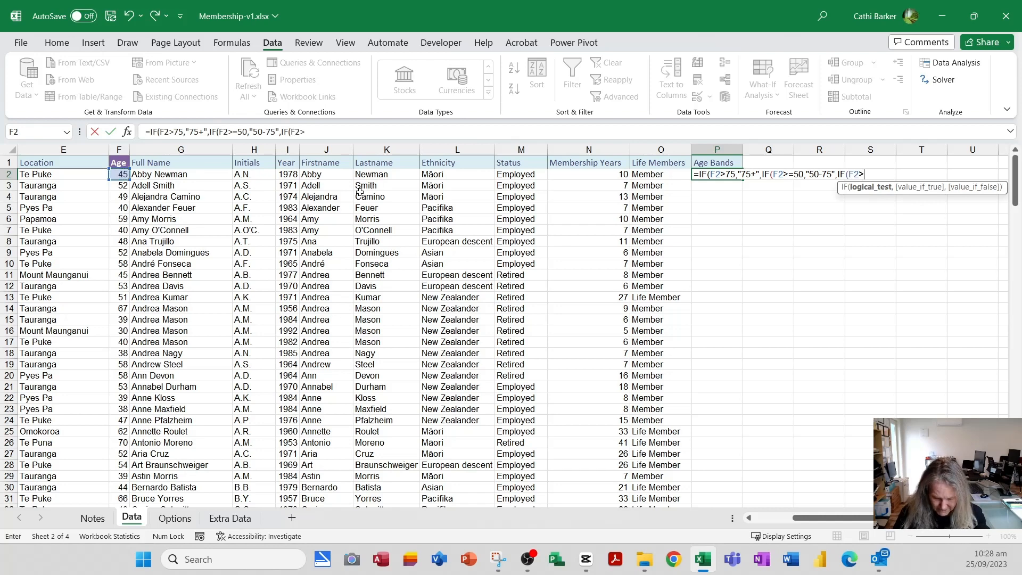
{"action": "type", "text": "=25"}
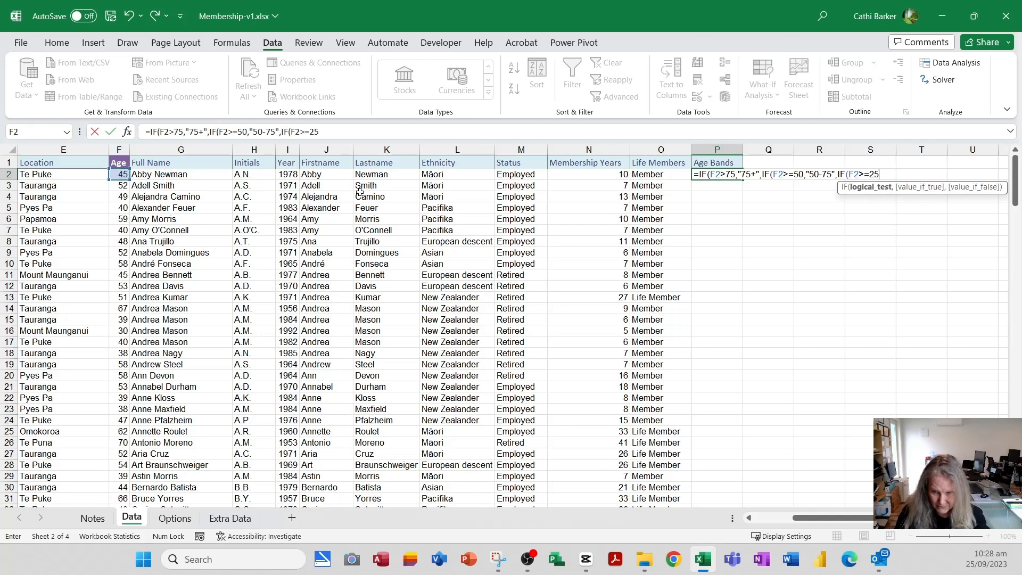
{"action": "type", "text": ","}
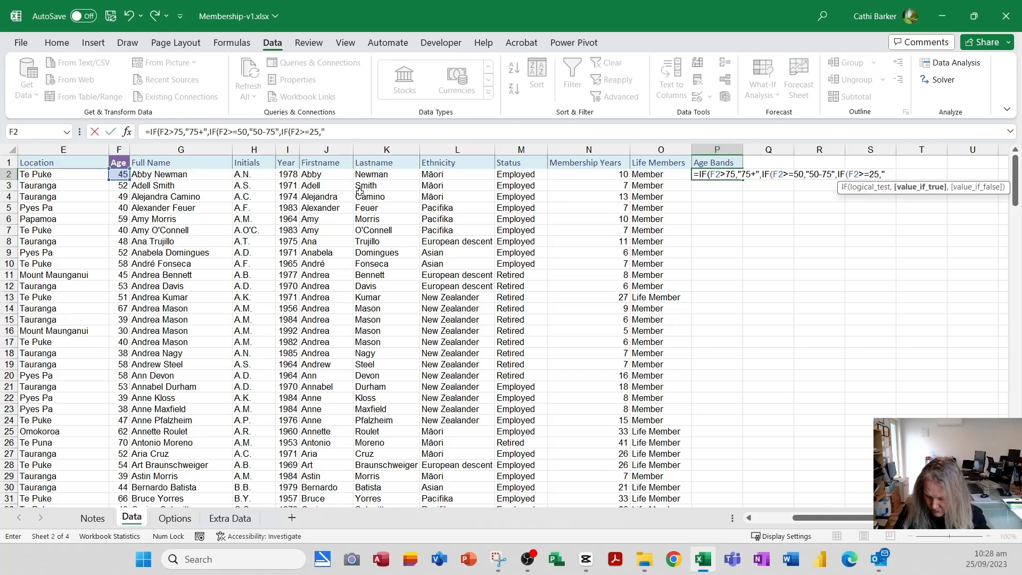
{"action": "type", "text": "\"2"}
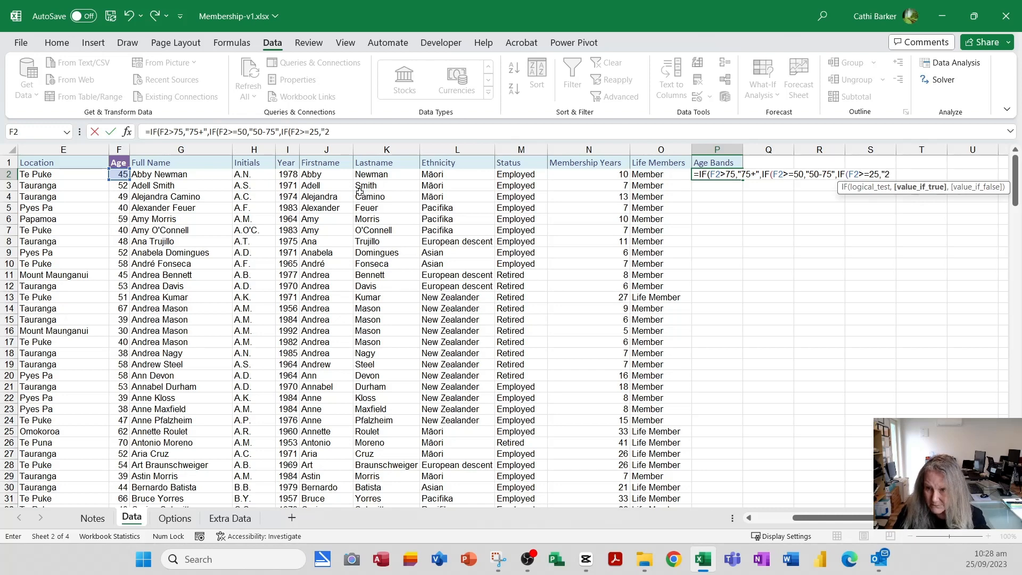
{"action": "type", "text": "5-50"}
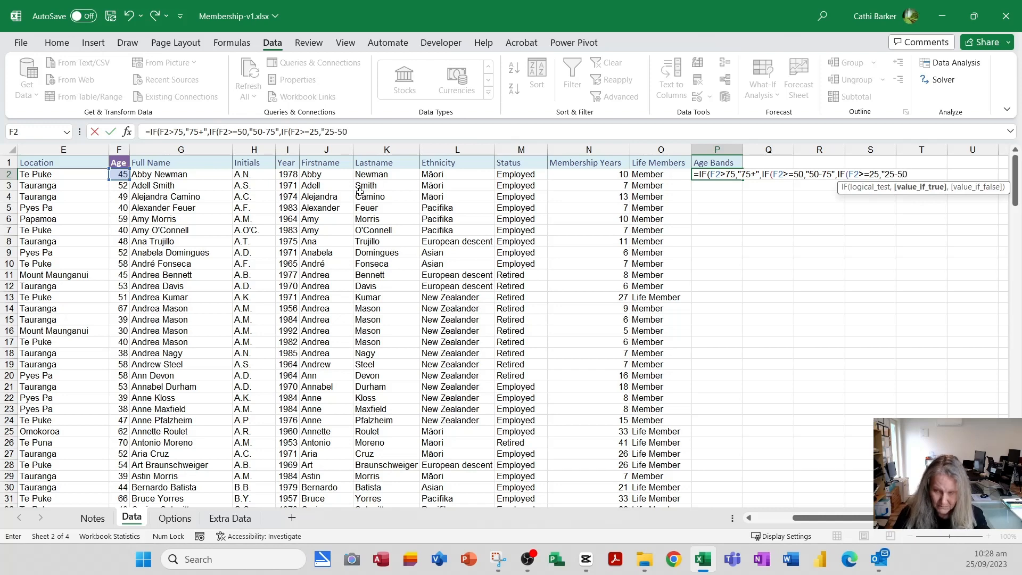
{"action": "type", "text": "\""}
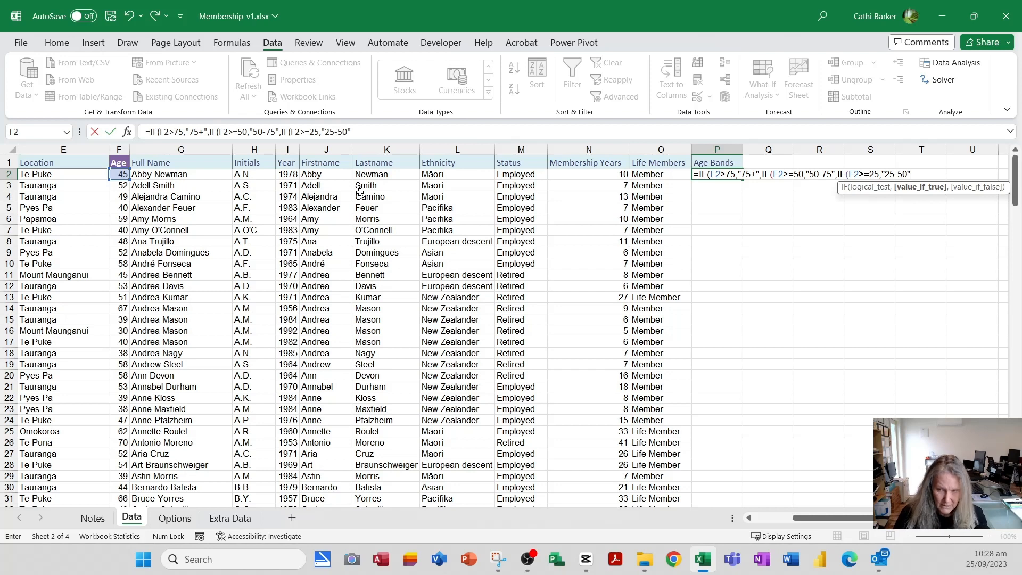
- Complete the nested IF with "<25" as the final false value, close all three functions and enter the formula
{"action": "type", "text": ","}
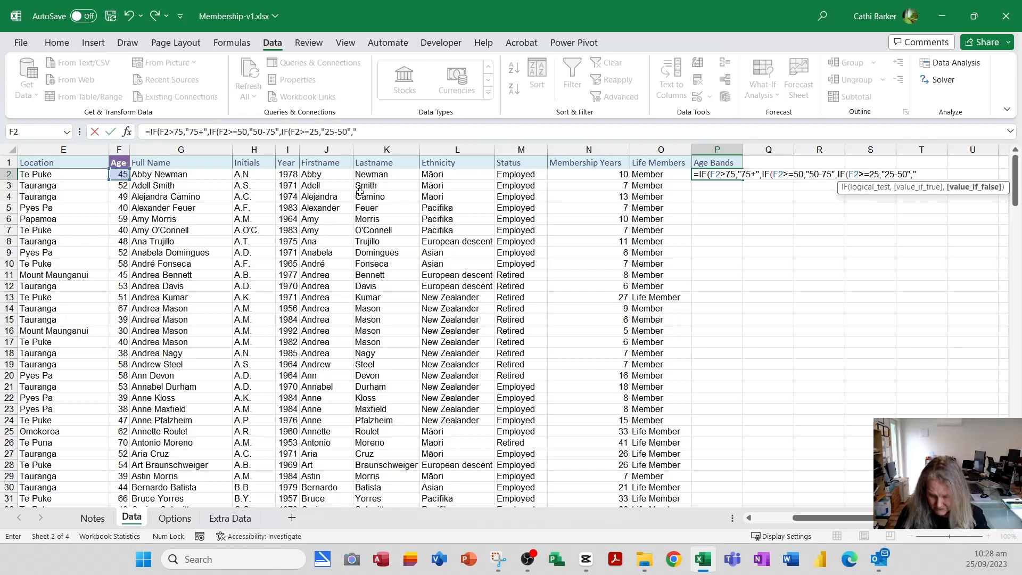
{"action": "type", "text": "\"<"}
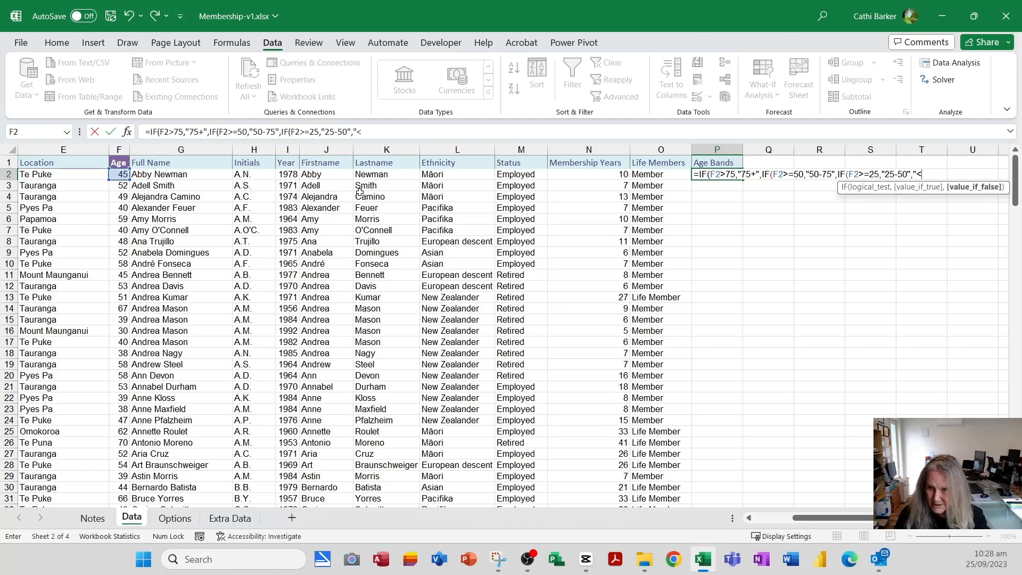
{"action": "type", "text": "25"}
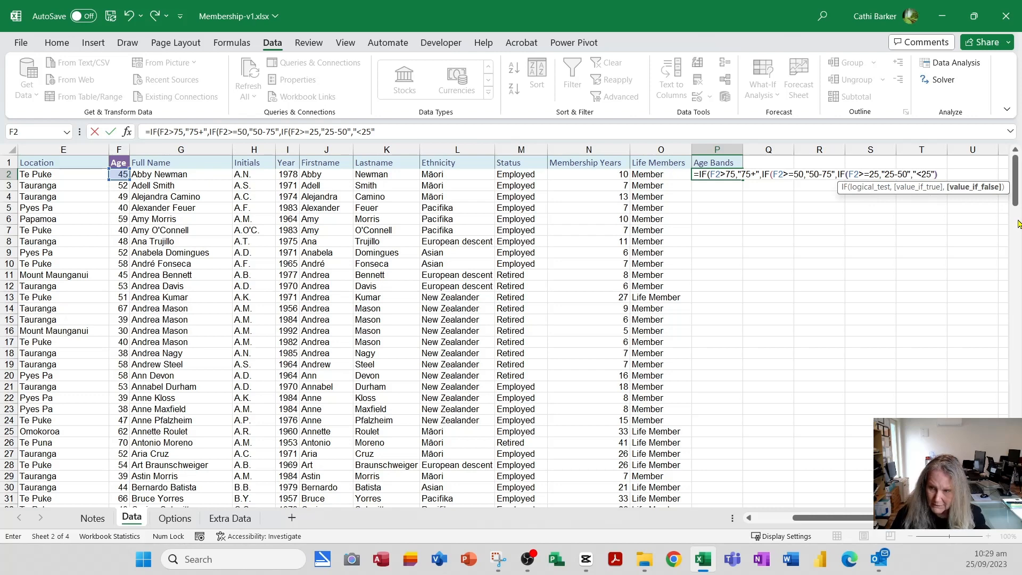
{"action": "type", "text": "))"}
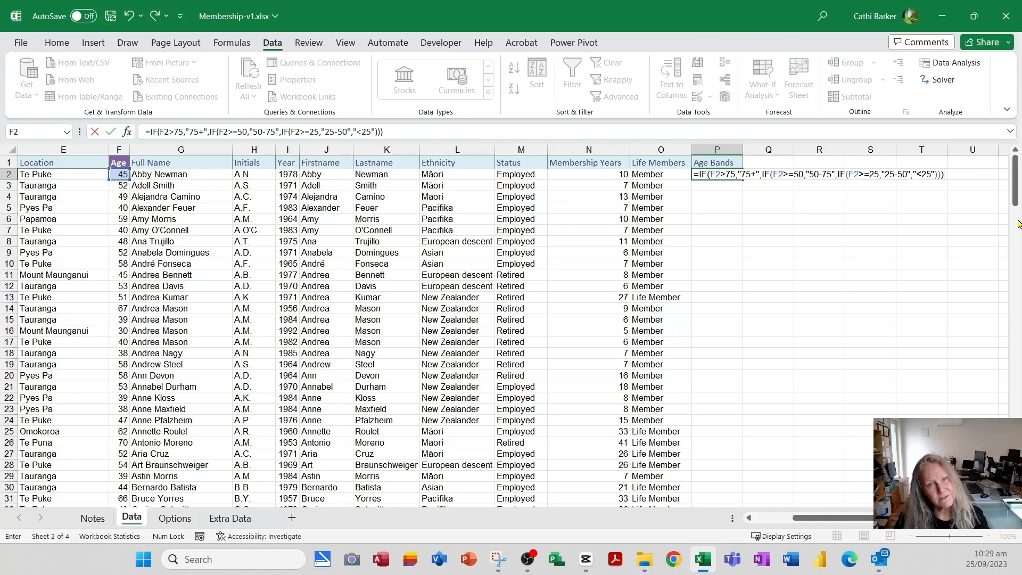
{"action": "key", "text": "Return"}
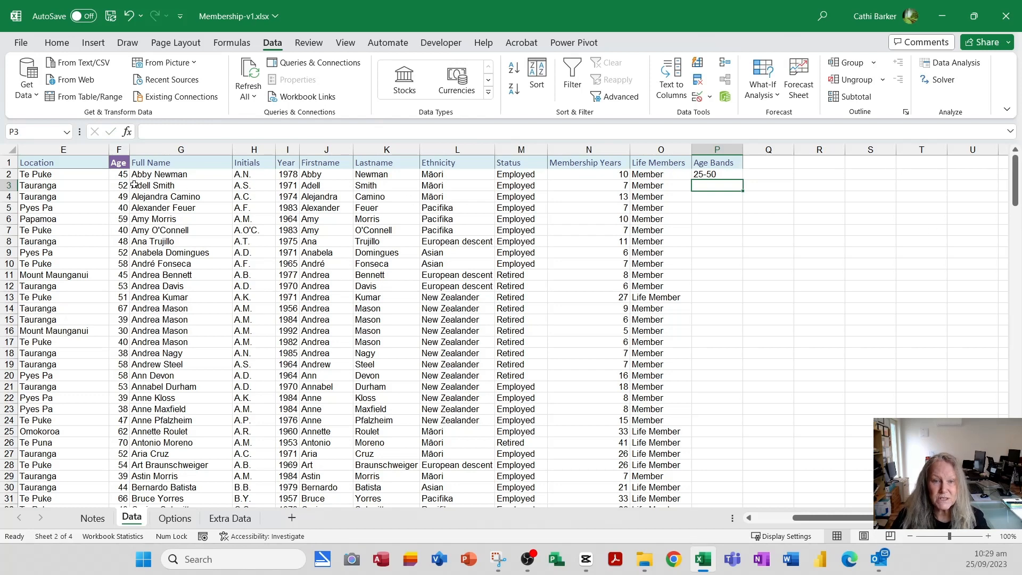
- Fill the age band formula from P2 down the Age Bands column and check the filled rows
{"action": "left_click", "coordinate": [732, 177]}
{"action": "double_click", "coordinate": [744, 182]}
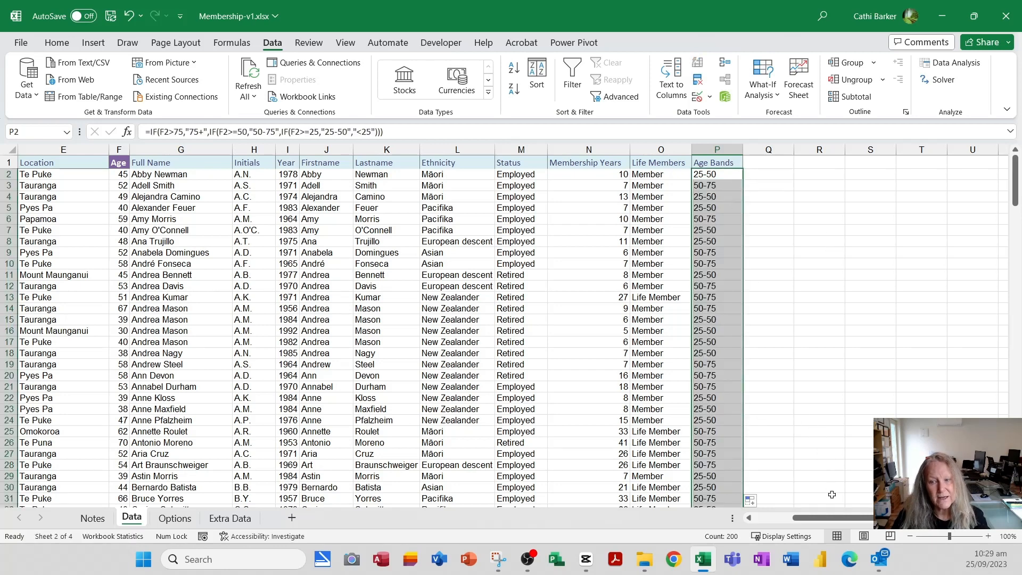
{"action": "scroll", "coordinate": [729, 461], "scroll_direction": "down", "scroll_amount": 5}
{"action": "scroll", "coordinate": [729, 461], "scroll_direction": "down", "scroll_amount": 10}
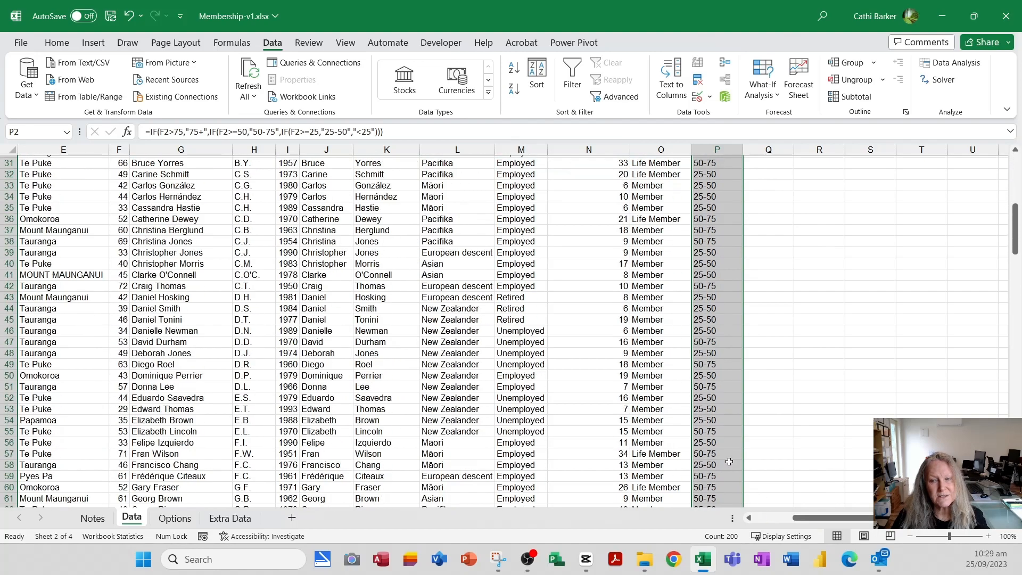
{"action": "scroll", "coordinate": [729, 460], "scroll_direction": "up", "scroll_amount": 15}
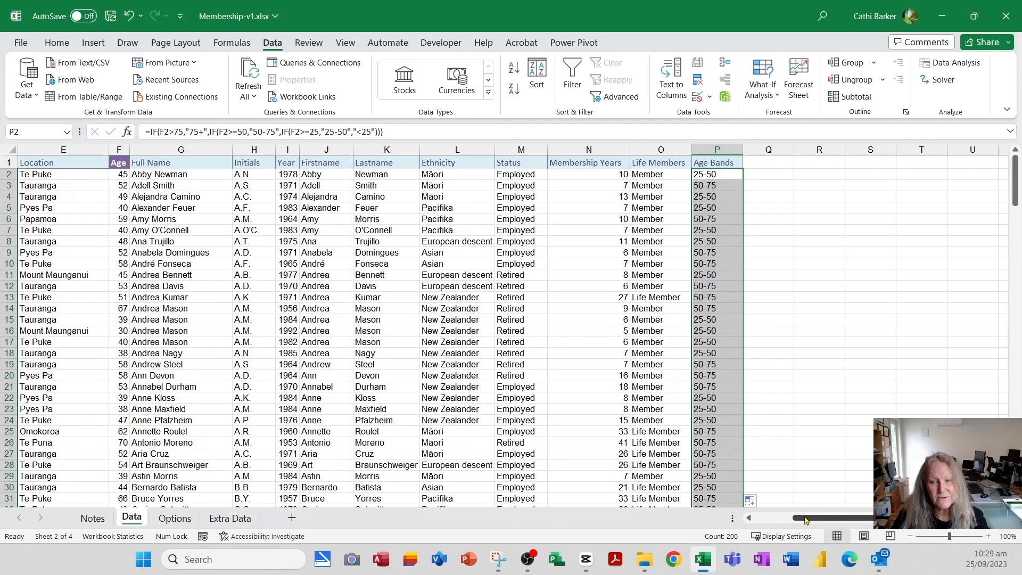
{"action": "left_click_drag", "start_coordinate": [805, 518], "coordinate": [762, 526]}
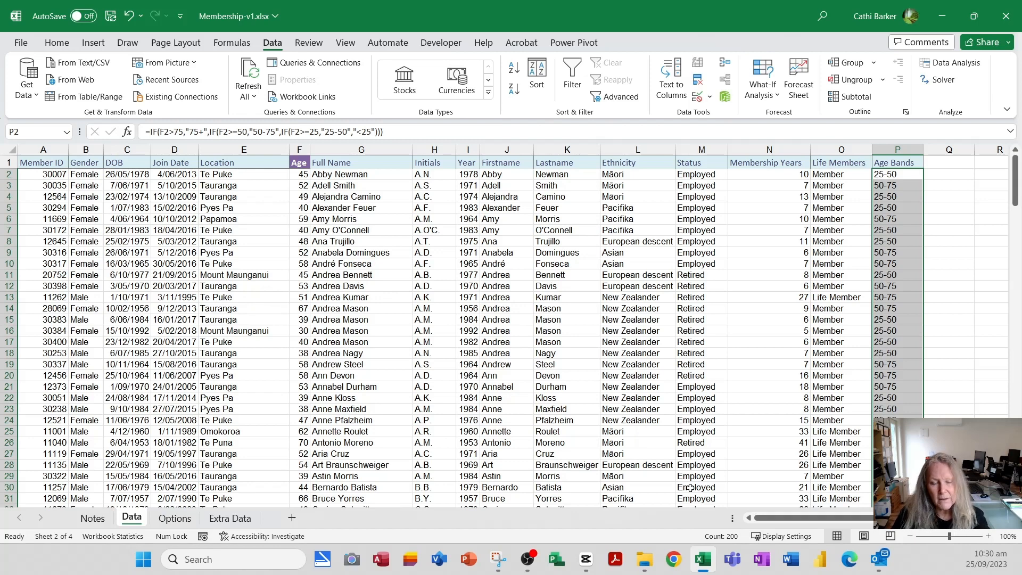
- Add a new worksheet after the Data sheet and name it Calculations
{"action": "left_click", "coordinate": [292, 519]}
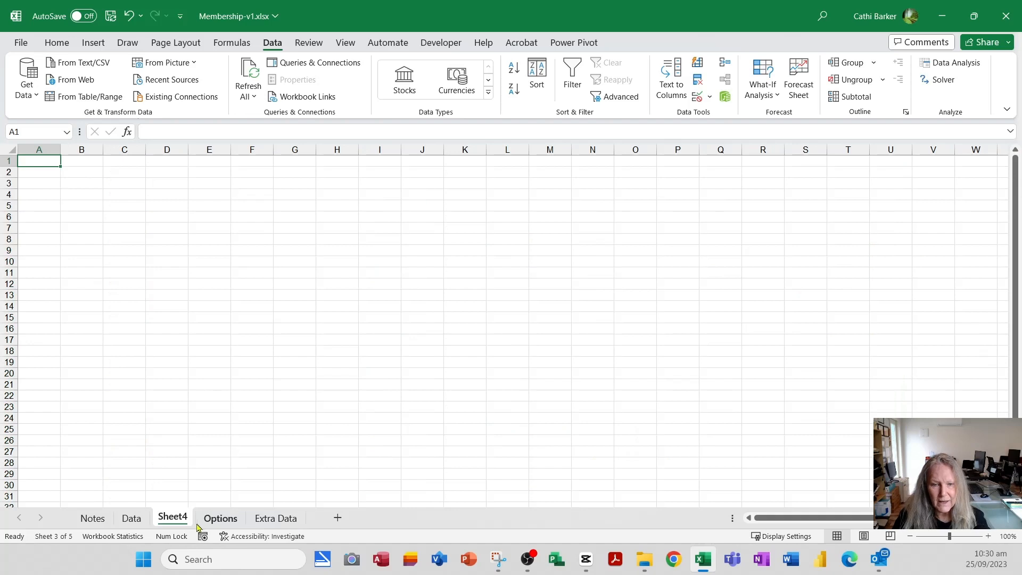
{"action": "left_click_drag", "start_coordinate": [178, 519], "coordinate": [249, 523]}
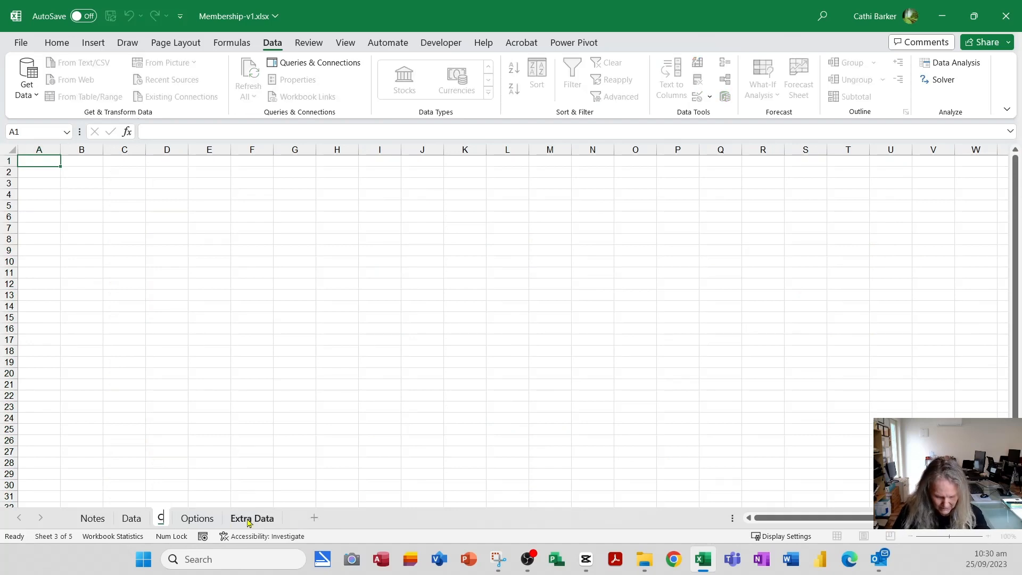
{"action": "type", "text": "alculations"}
{"action": "key", "text": "Return"}
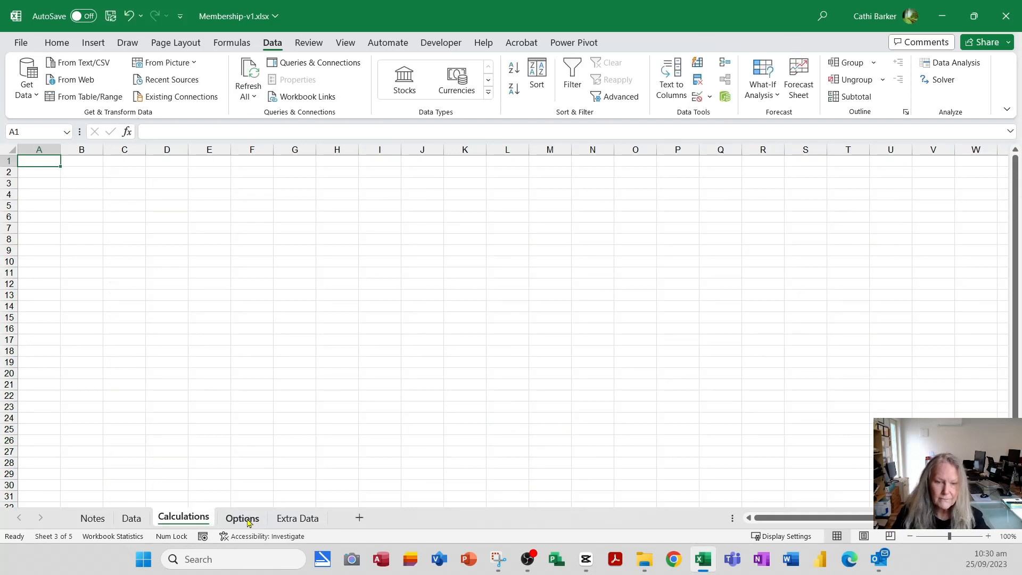
{"action": "left_click", "coordinate": [142, 526]}
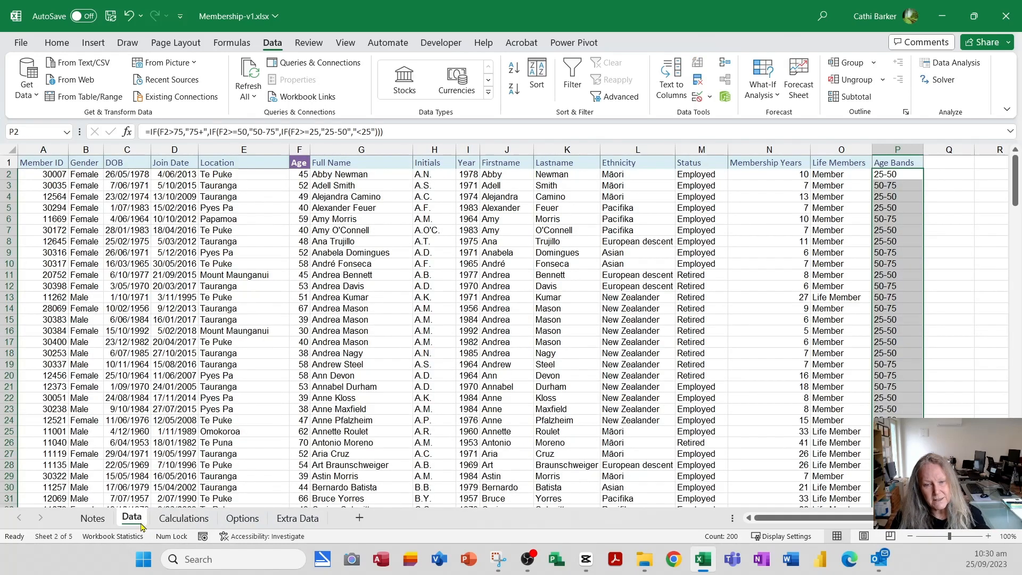
{"action": "left_click", "coordinate": [181, 519]}
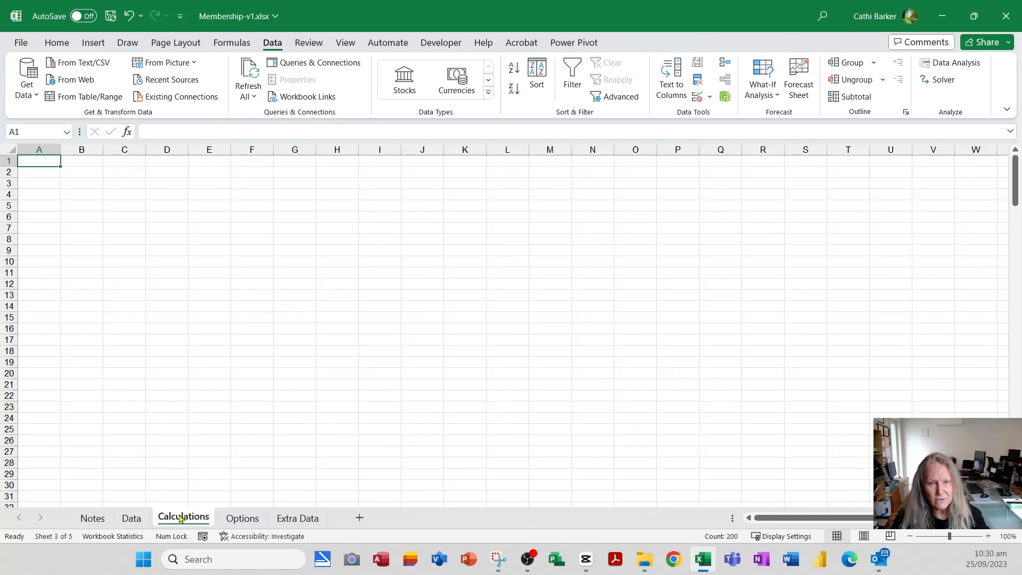
- Copy the Location, Ethnicity and Status lists (A1:E8) from the Options sheet into the Calculations sheet at A1
{"action": "left_click", "coordinate": [241, 519]}
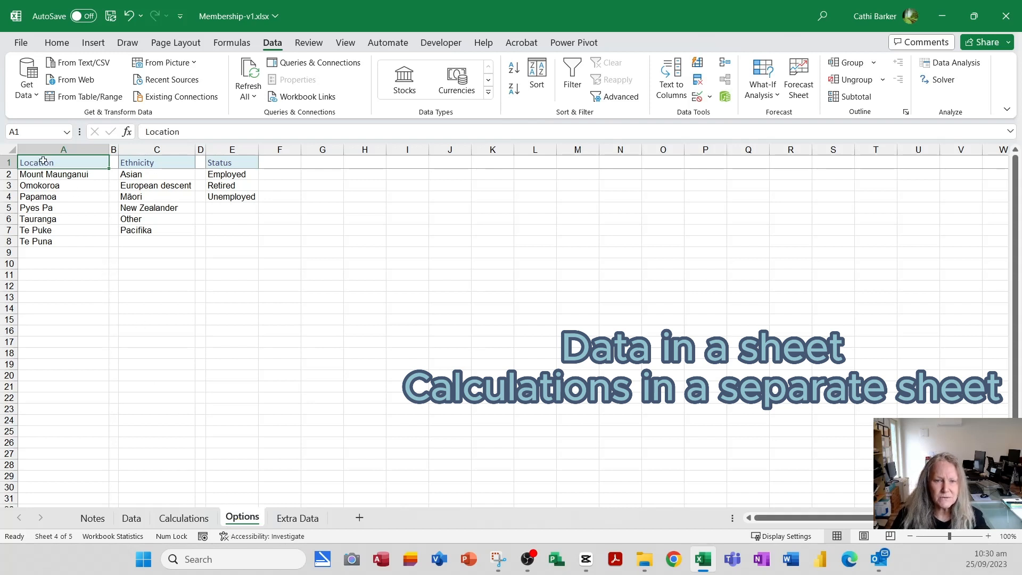
{"action": "left_click_drag", "start_coordinate": [43, 161], "coordinate": [228, 242]}
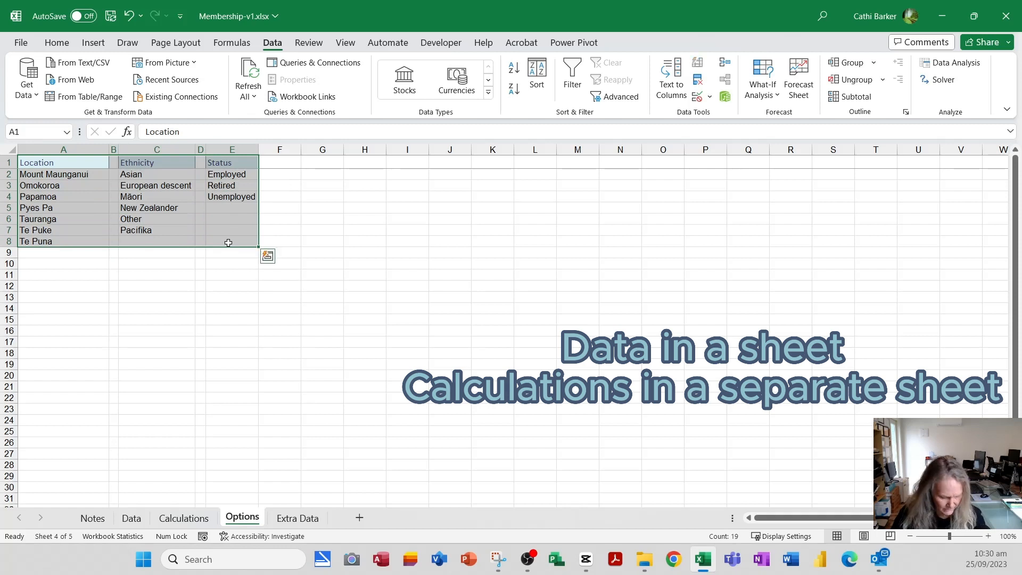
{"action": "key", "text": "ctrl+c"}
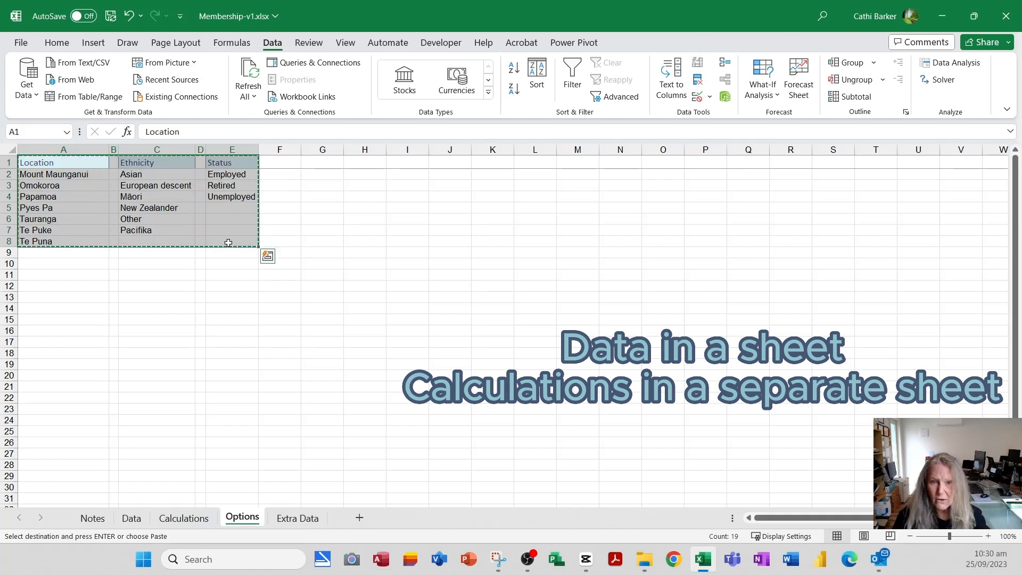
{"action": "left_click", "coordinate": [184, 519]}
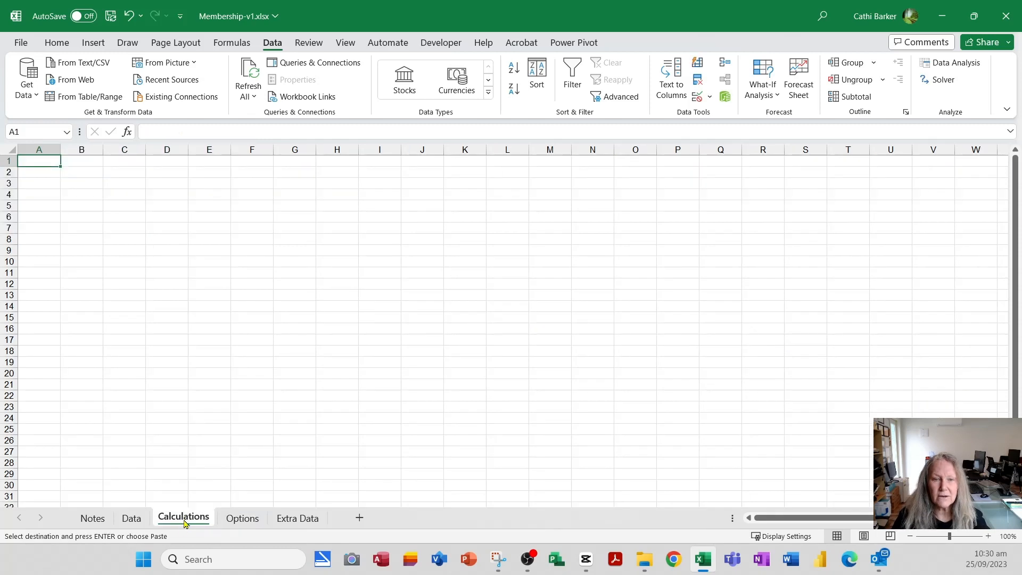
{"action": "key", "text": "ctrl+v"}
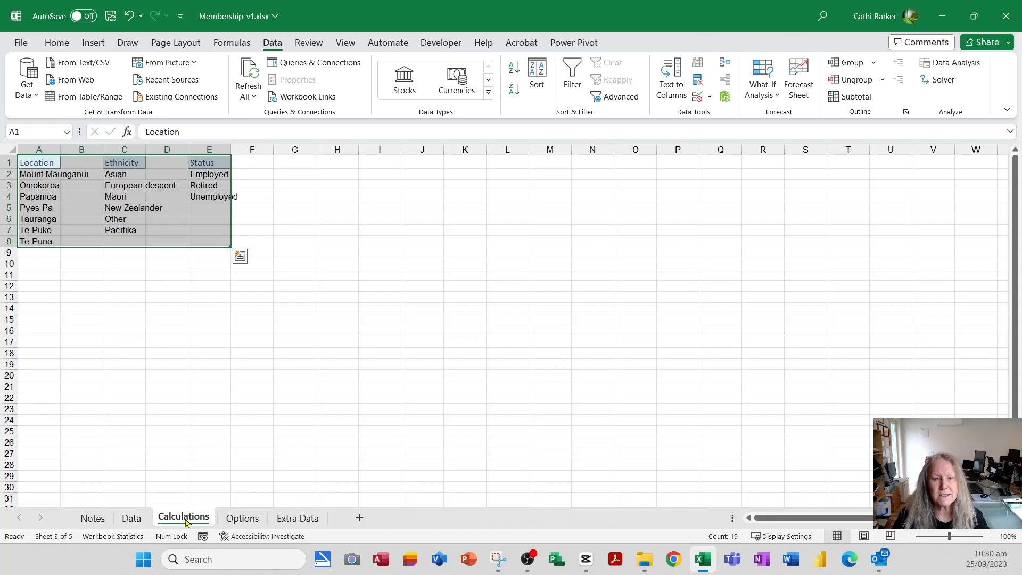
- Autofit the Location, Ethnicity and Status columns on the Calculations sheet to their contents
{"action": "double_click", "coordinate": [60, 152]}
{"action": "double_click", "coordinate": [178, 150]}
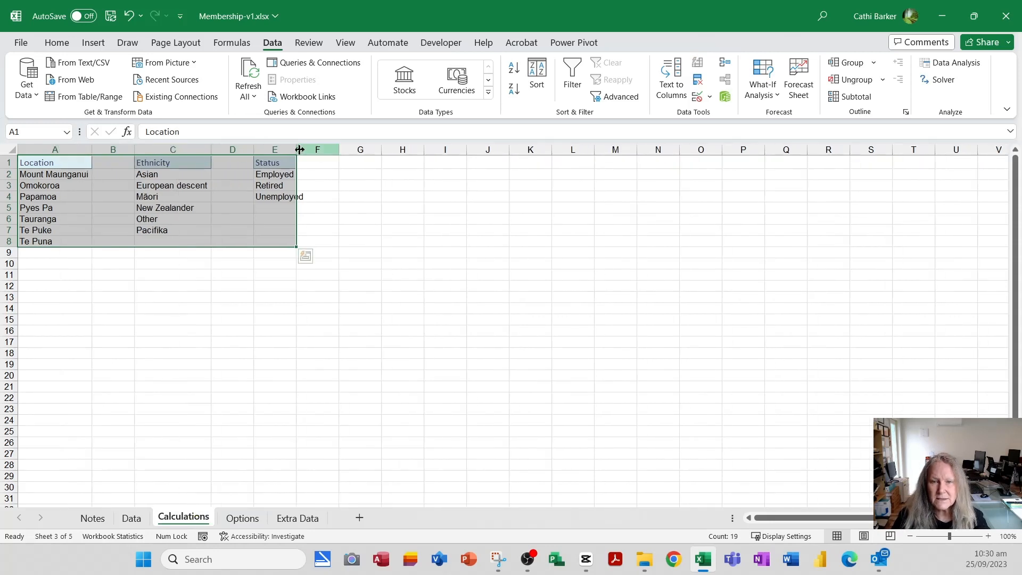
{"action": "double_click", "coordinate": [296, 150]}
{"action": "left_click", "coordinate": [402, 244]}
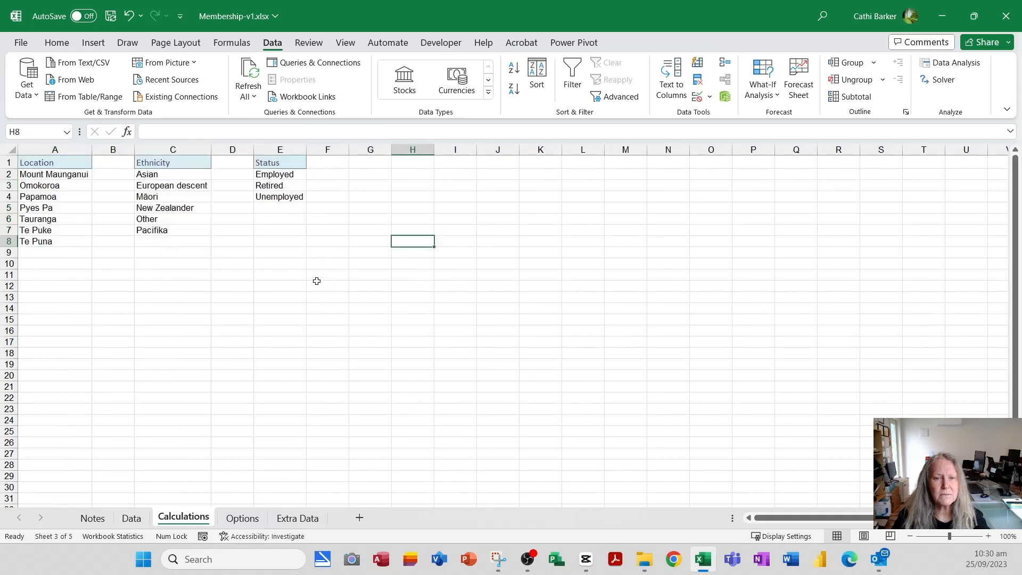
- Insert a blank column directly after each of the Location, Ethnicity and Status columns
{"action": "left_click", "coordinate": [116, 150]}
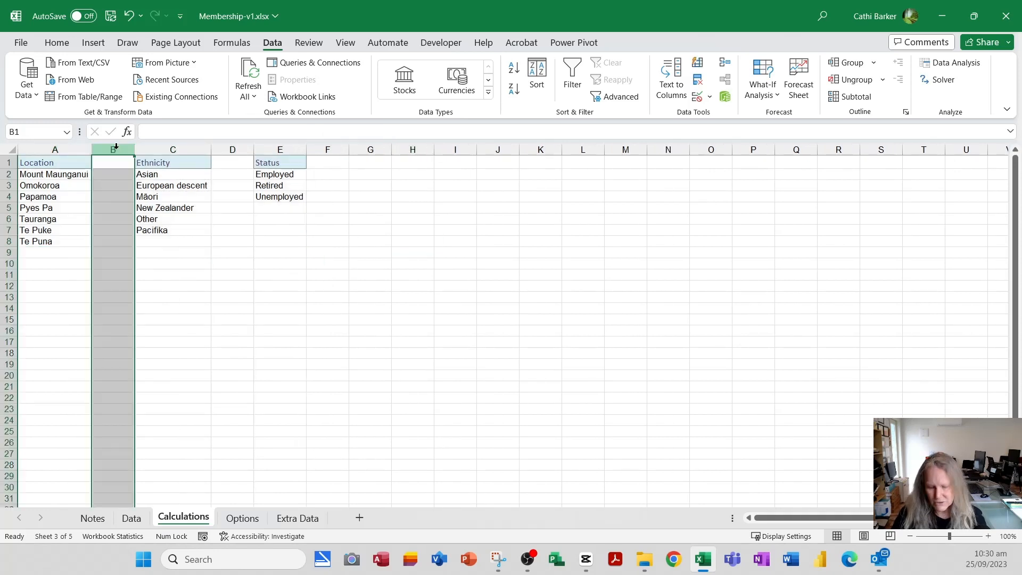
{"action": "key", "text": "ctrl+plus"}
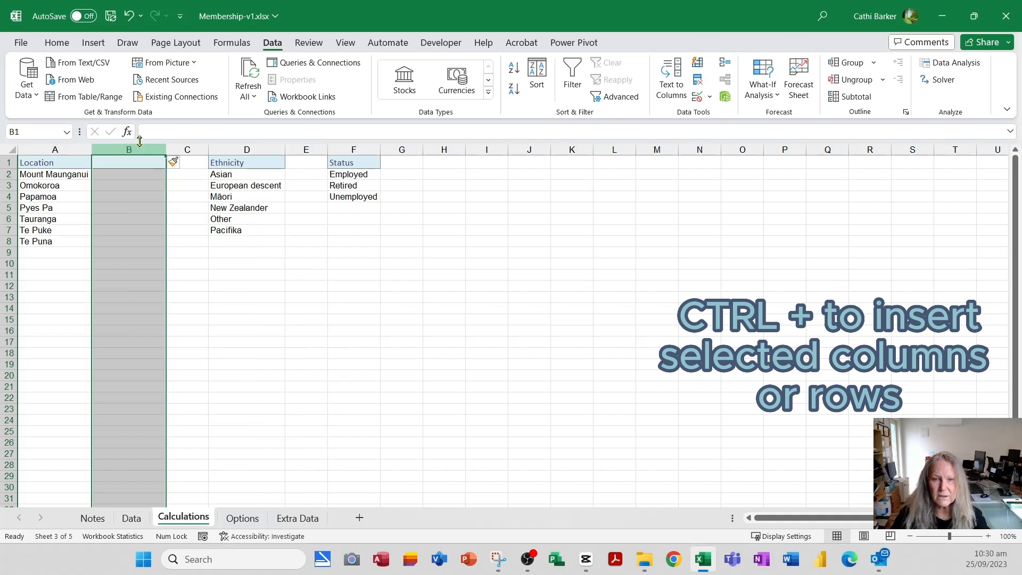
{"action": "left_click", "coordinate": [302, 151]}
{"action": "key", "text": "ctrl+plus"}
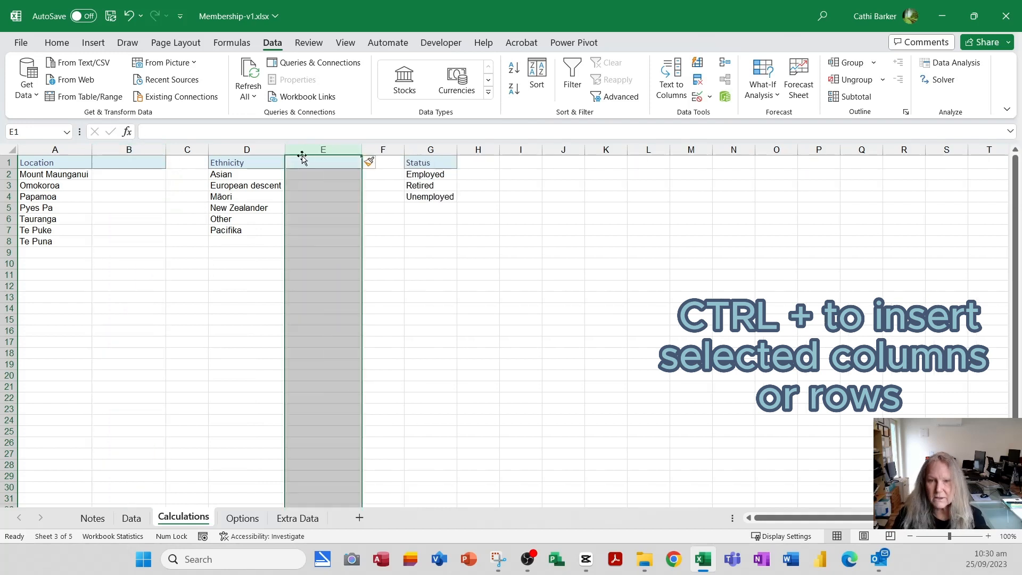
{"action": "left_click", "coordinate": [483, 149]}
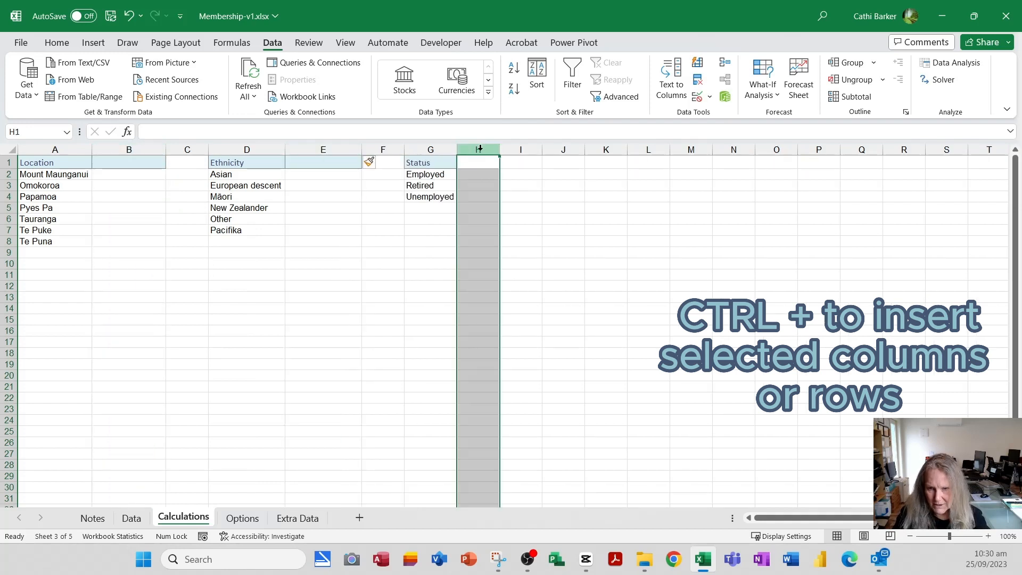
{"action": "key", "text": "ctrl+plus"}
- Enter the heading "Number" in B1, E1 and H1 at the same time
{"action": "left_click", "coordinate": [126, 160]}
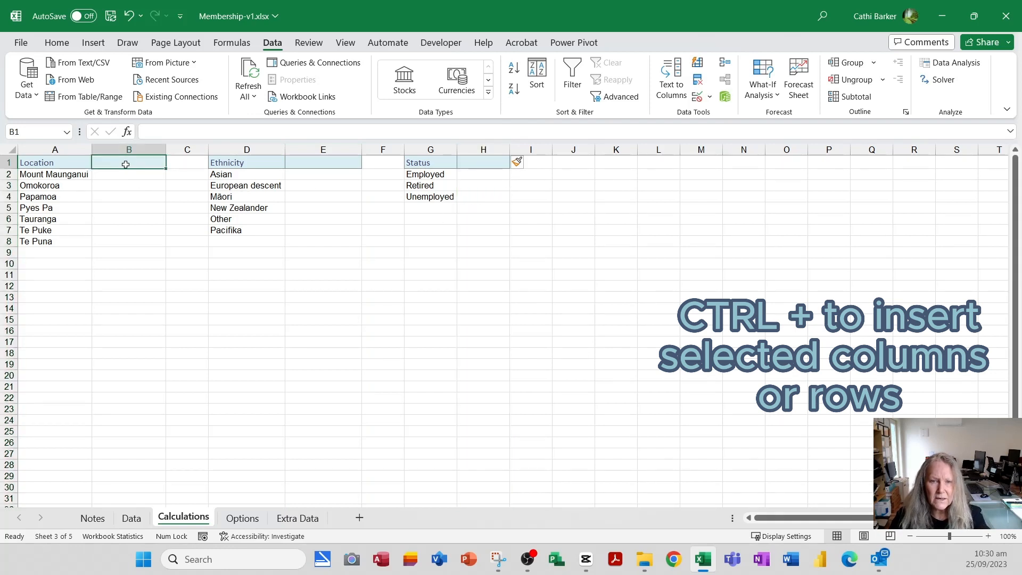
{"action": "left_click", "coordinate": [326, 162], "text": "ctrl"}
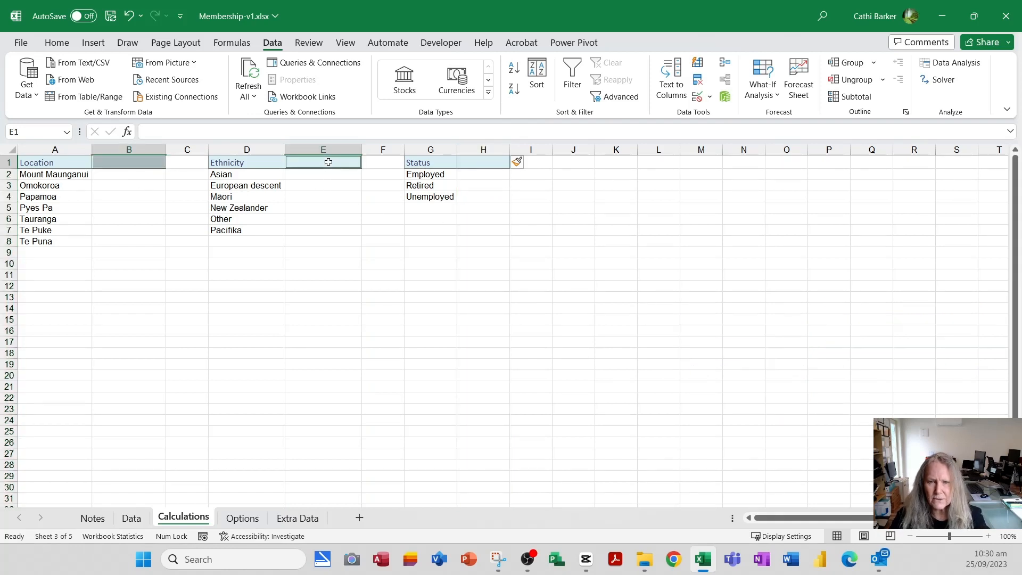
{"action": "left_click", "coordinate": [492, 162], "text": "ctrl"}
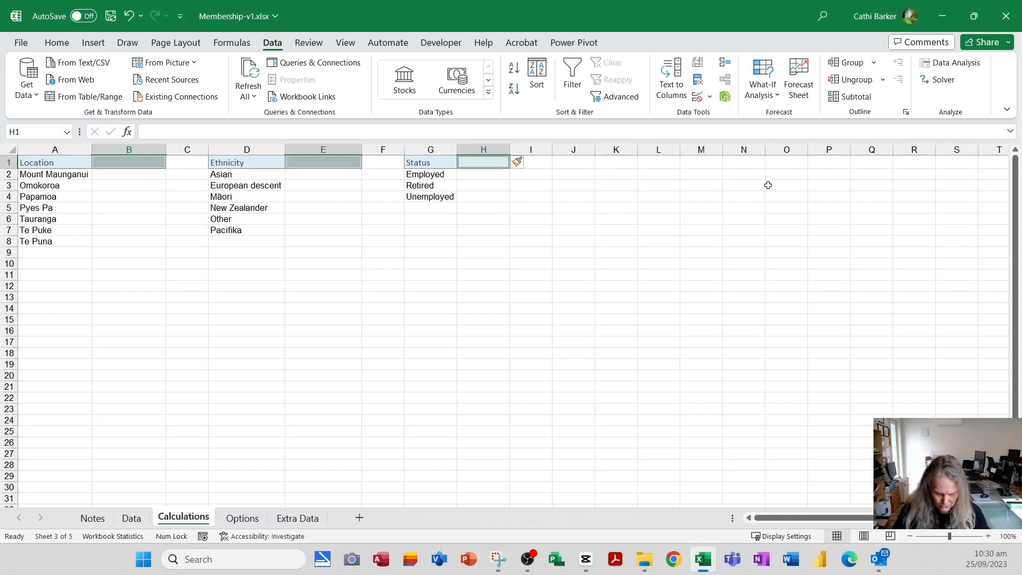
{"action": "type", "text": "Number"}
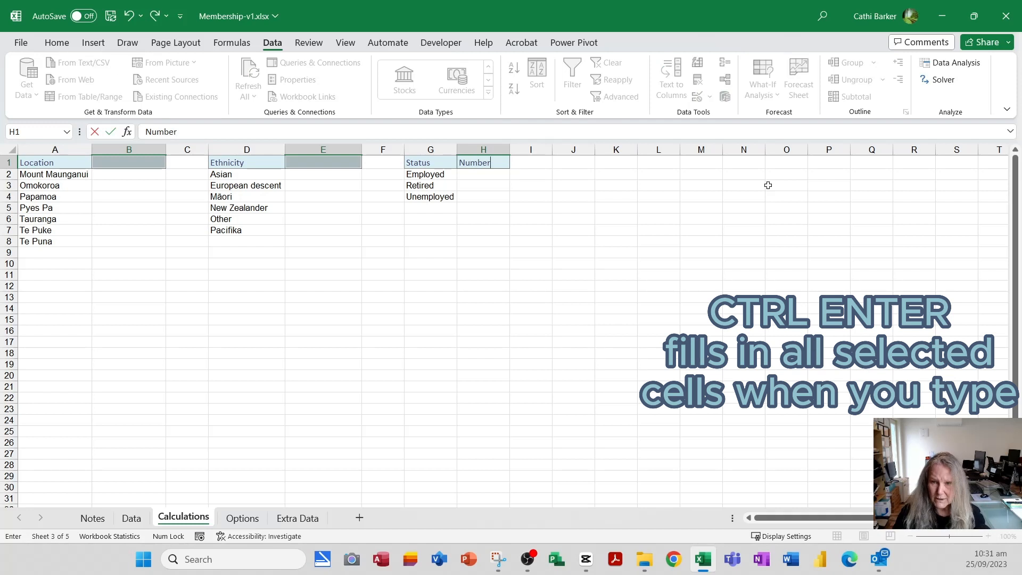
{"action": "key", "text": "ctrl+Return"}
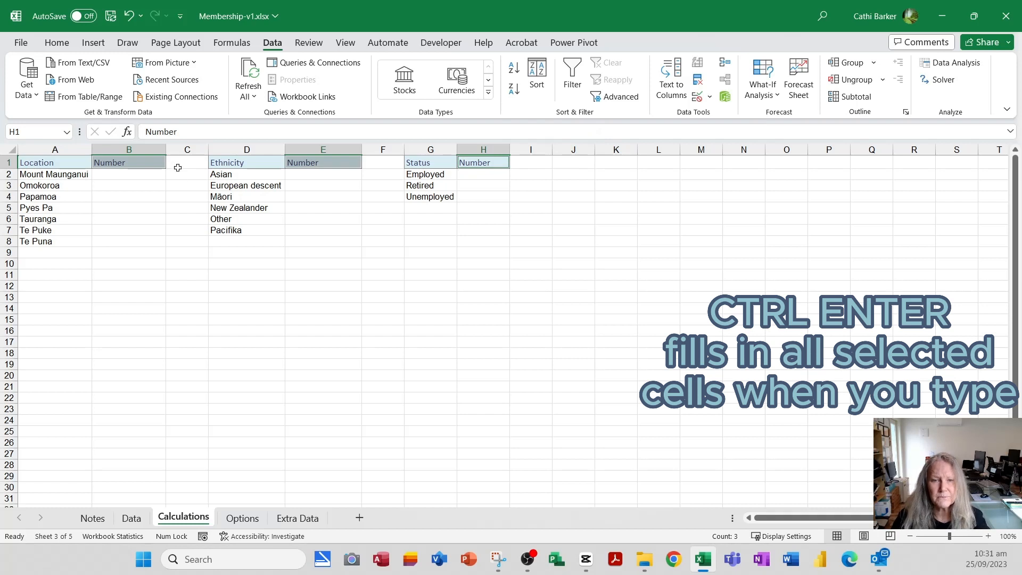
- Autofit the three Number columns B, E and H to their contents
{"action": "double_click", "coordinate": [165, 150]}
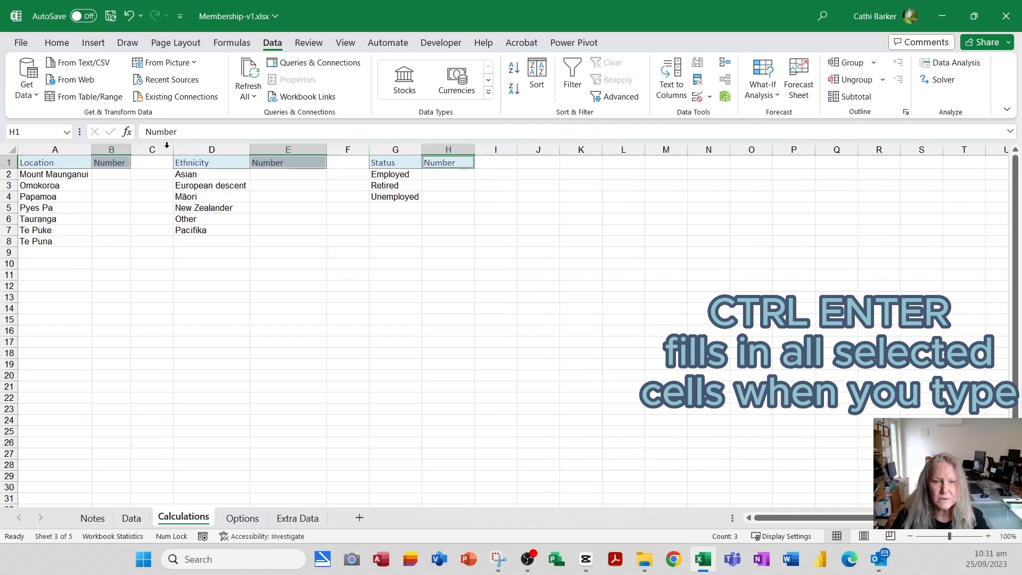
{"action": "double_click", "coordinate": [326, 150]}
{"action": "double_click", "coordinate": [437, 150]}
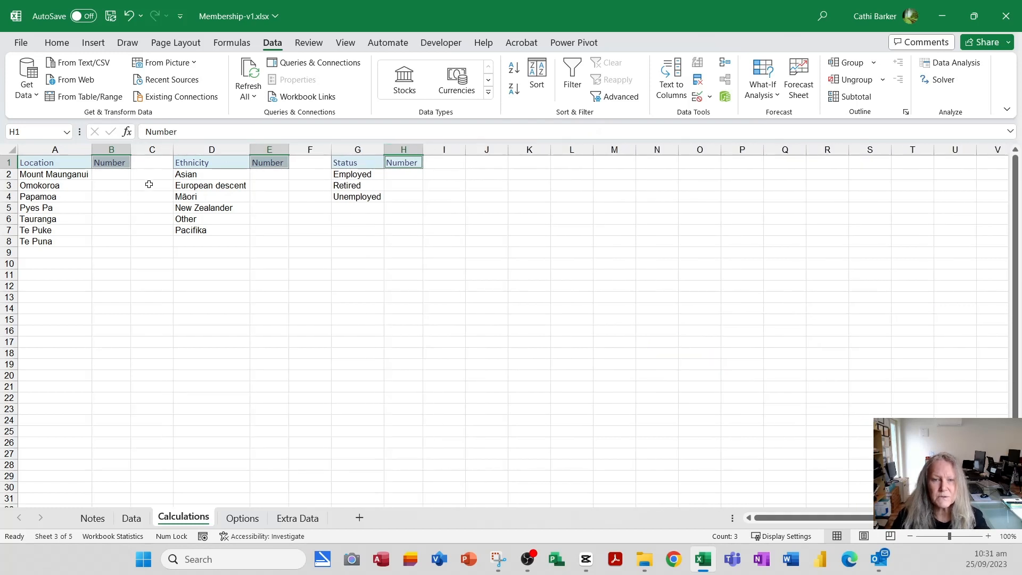
- Start a COUNTIFS formula in B2 with the whole Location column E of the Data sheet as the criteria range
{"action": "left_click", "coordinate": [124, 177]}
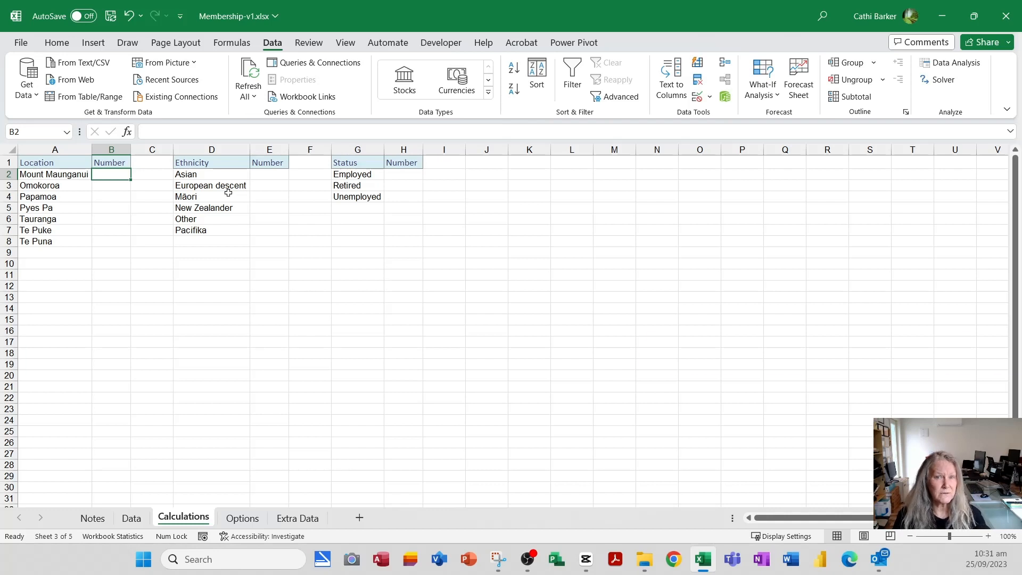
{"action": "type", "text": "=cou"}
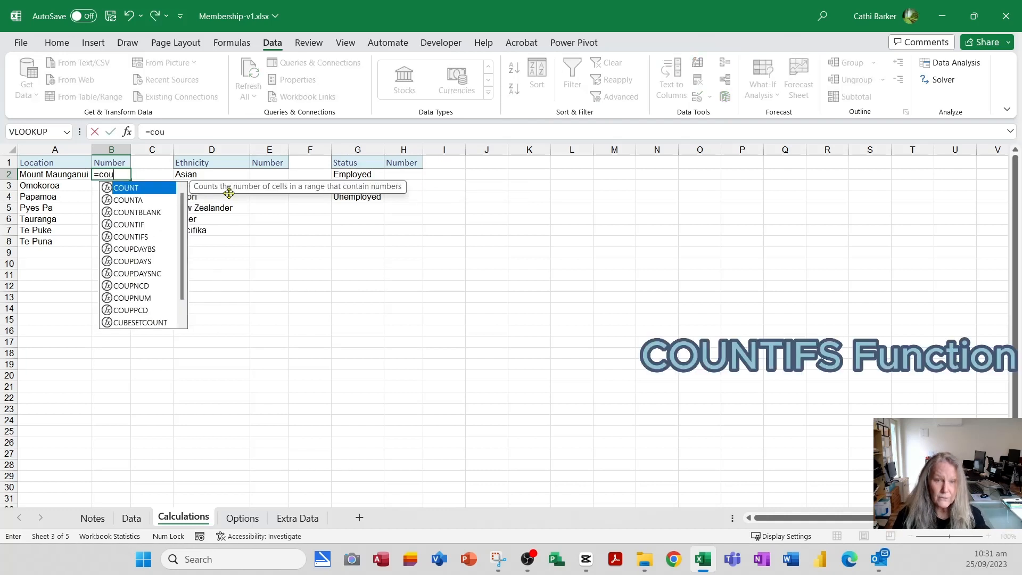
{"action": "left_click", "coordinate": [167, 225]}
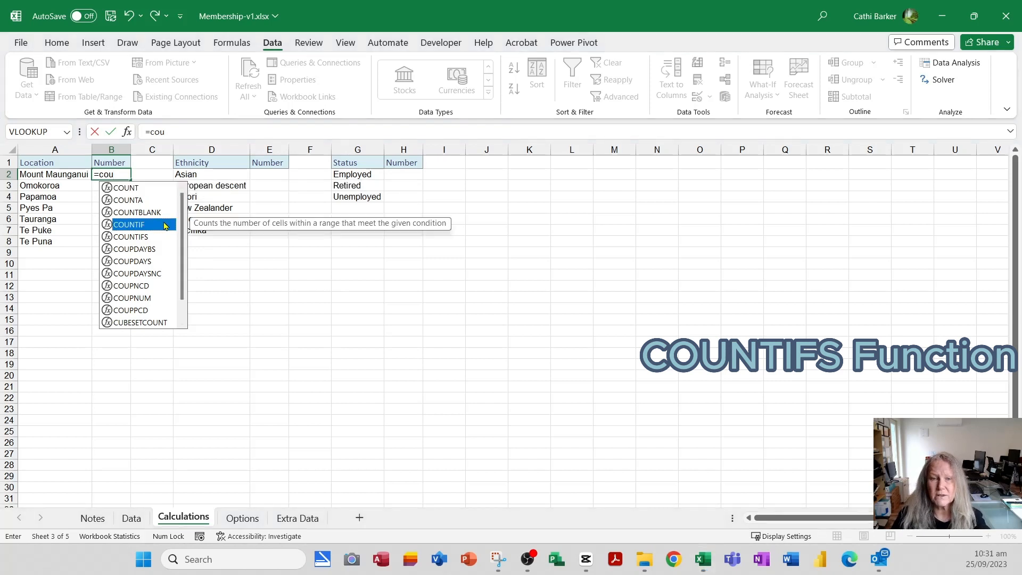
{"action": "left_click", "coordinate": [157, 239]}
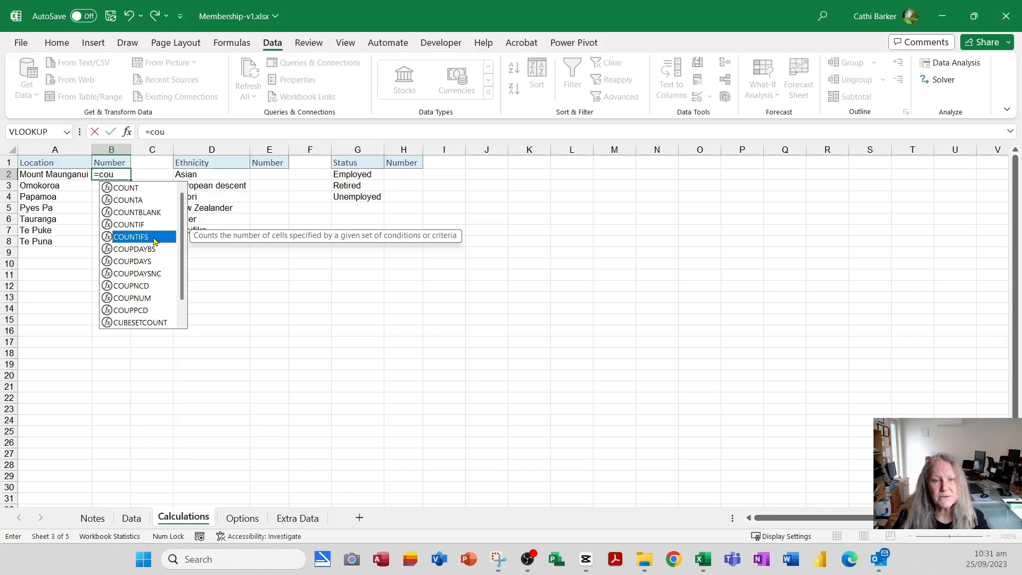
{"action": "double_click", "coordinate": [156, 238]}
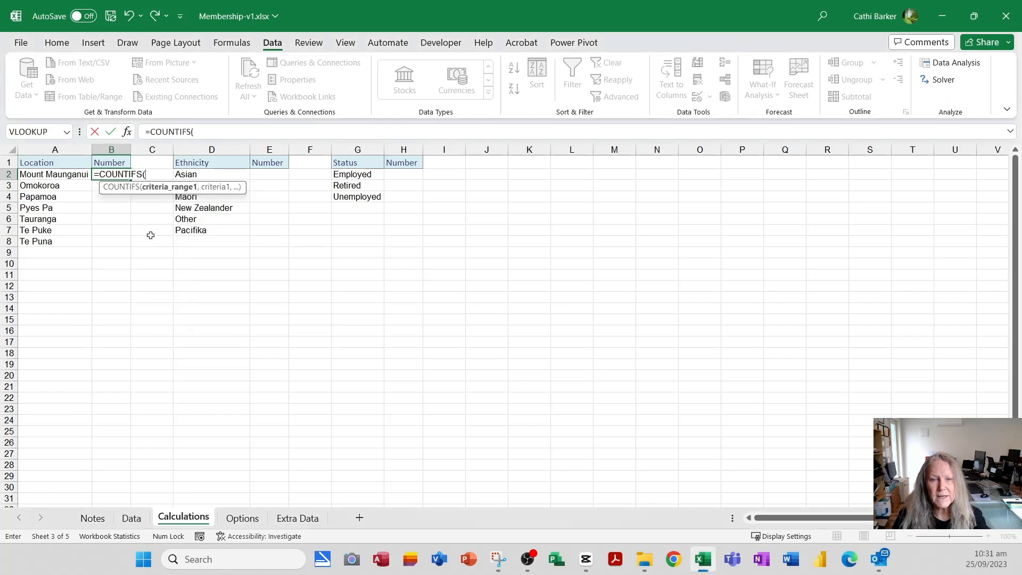
{"action": "left_click", "coordinate": [131, 519]}
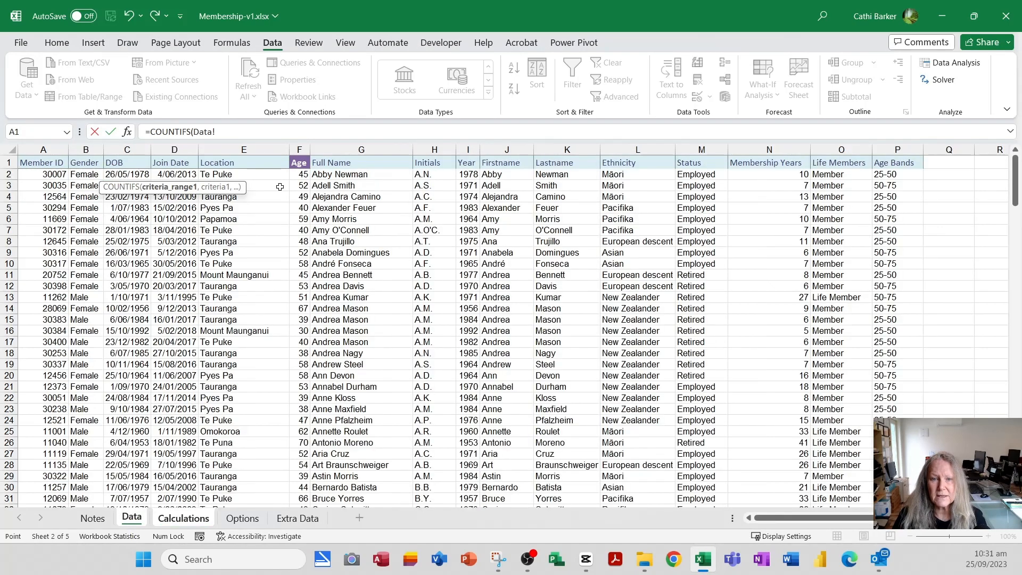
{"action": "left_click", "coordinate": [260, 150]}
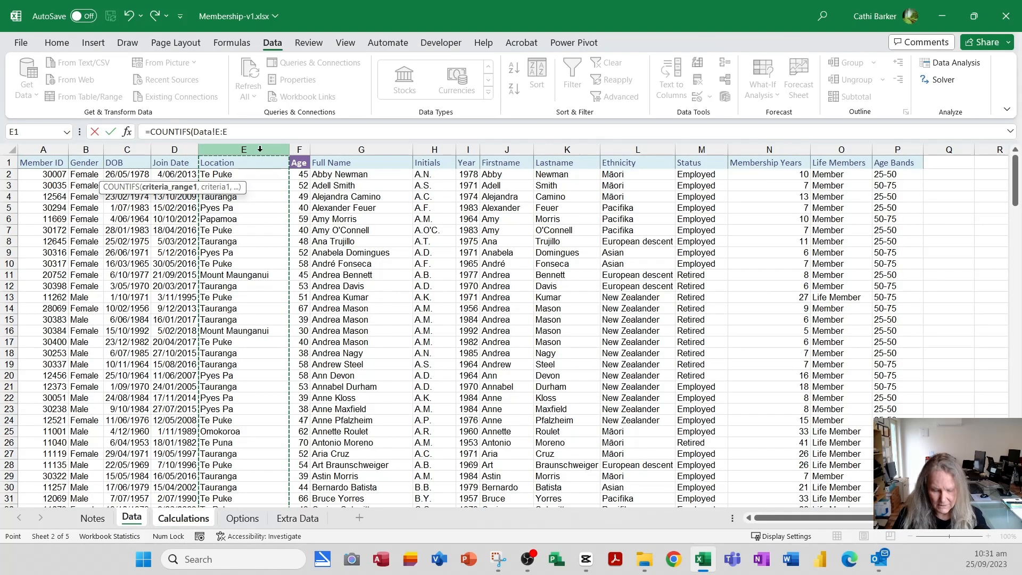
{"action": "type", "text": ","}
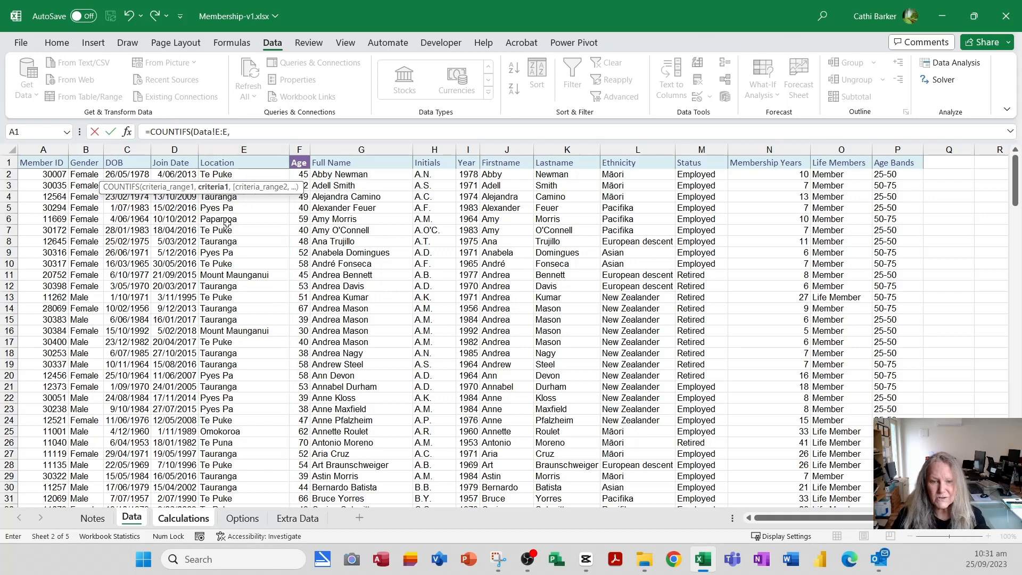
- Use A2 on the Calculations sheet as the COUNTIFS criterion, enter the formula and fill it down to B8
{"action": "left_click", "coordinate": [183, 522]}
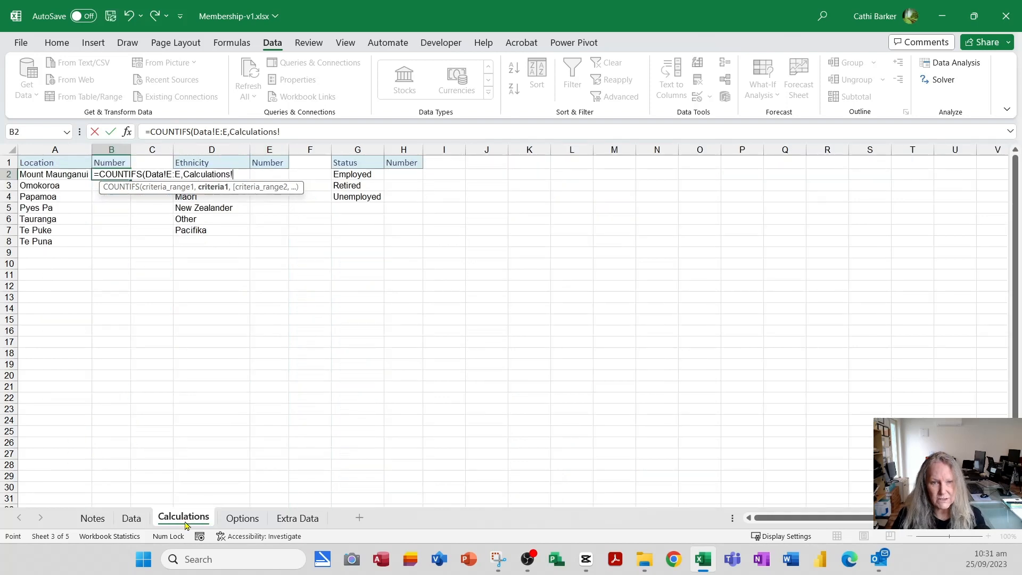
{"action": "left_click", "coordinate": [78, 174]}
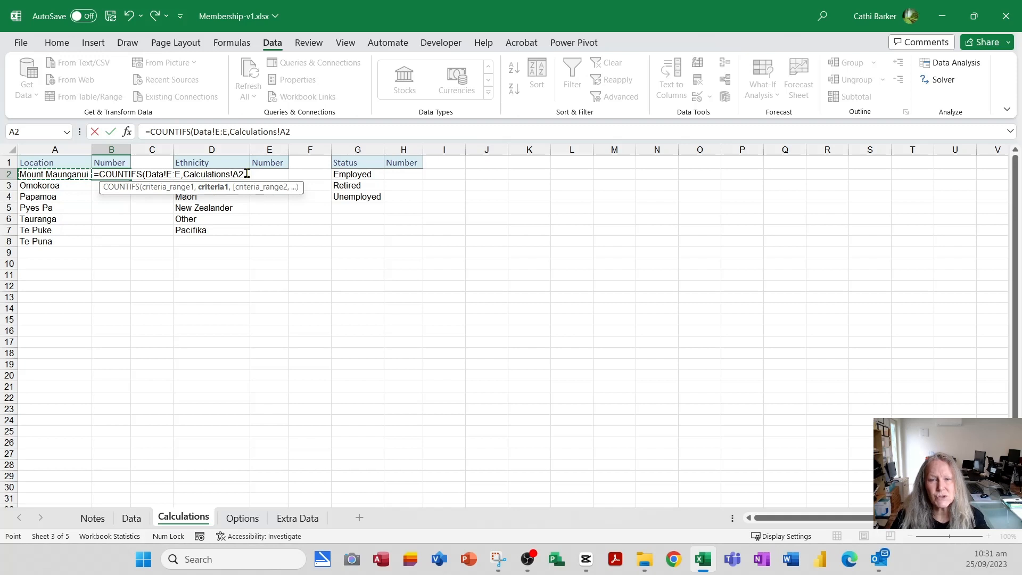
{"action": "key", "text": "Return"}
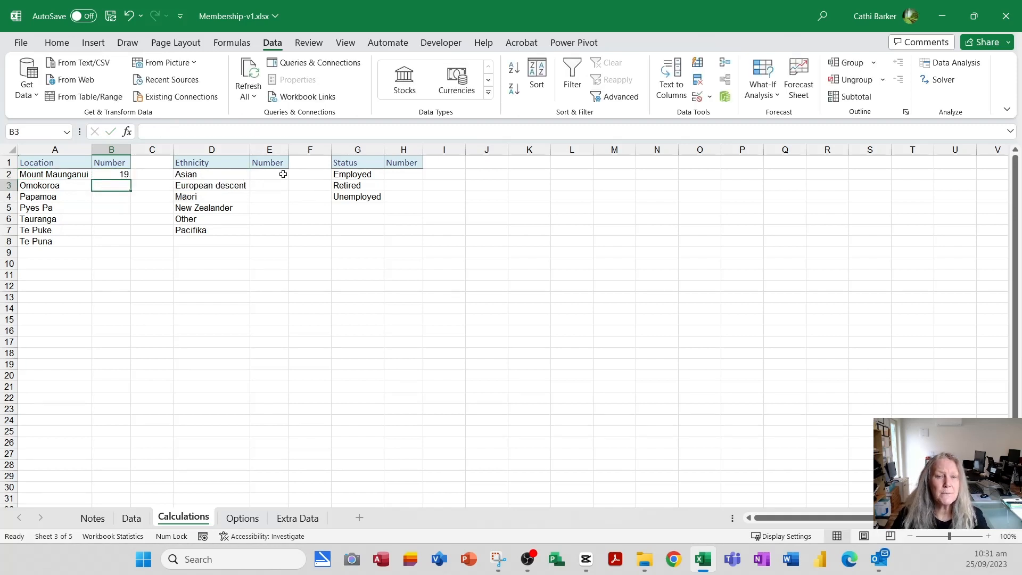
{"action": "left_click", "coordinate": [118, 173]}
{"action": "double_click", "coordinate": [131, 180]}
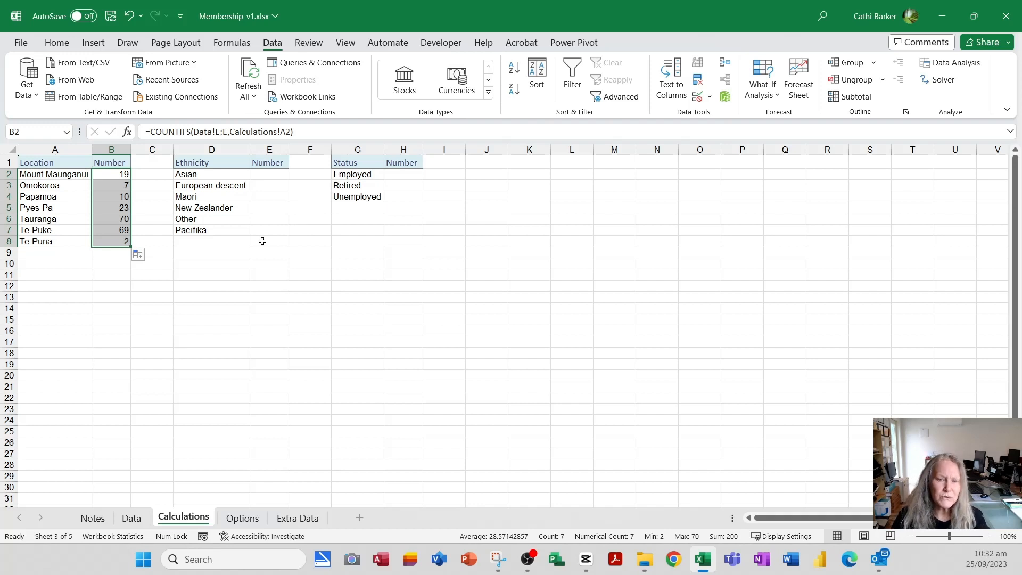
- Total the location counts B2:B8 with a SUM formula in B9
{"action": "left_click", "coordinate": [115, 254]}
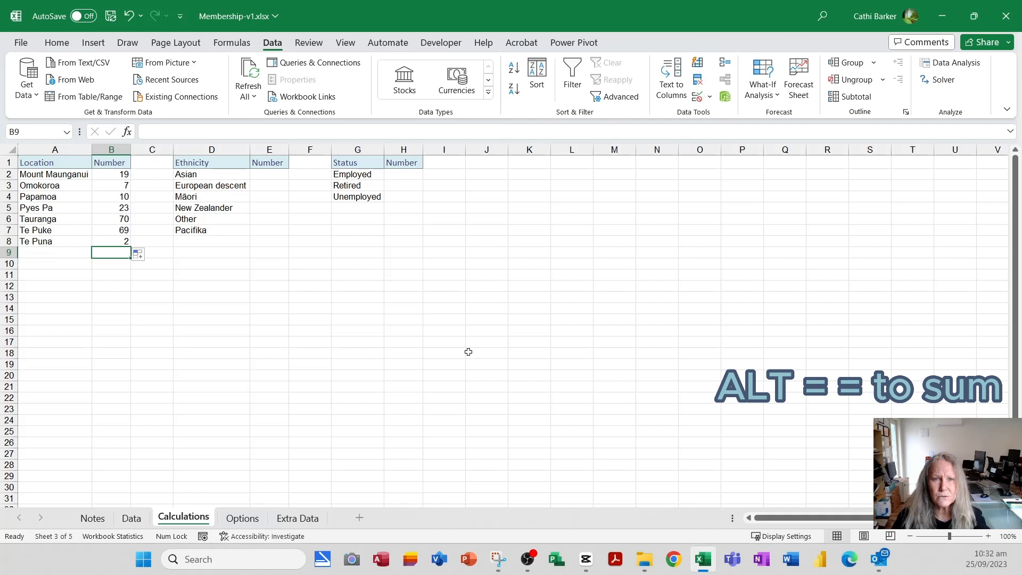
{"action": "key", "text": "alt+equal"}
{"action": "key", "text": "alt+equal"}
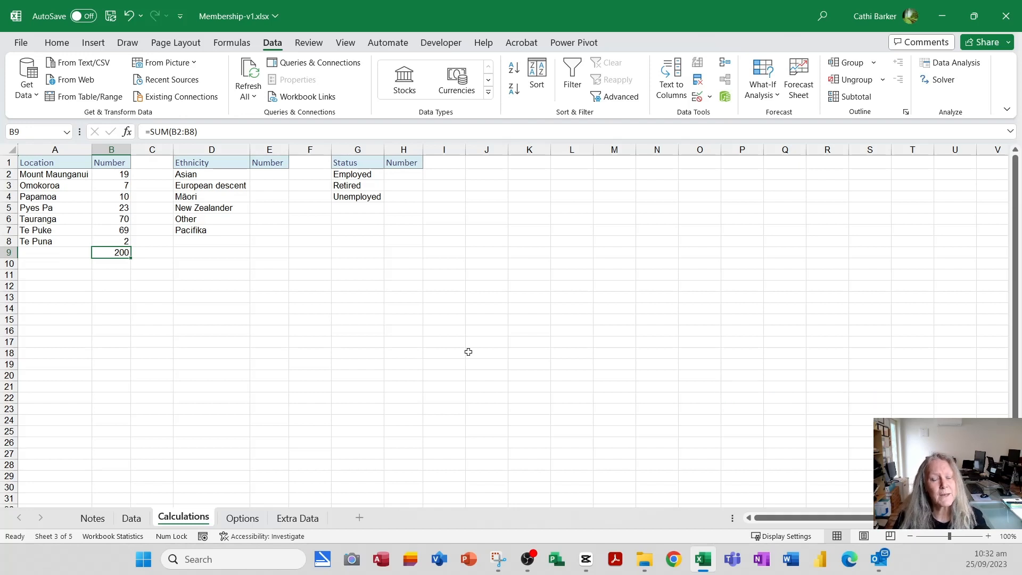
- Start a COUNTIFS formula in E2 with the whole Ethnicity column L of the Data sheet as the criteria range
{"action": "left_click", "coordinate": [271, 176]}
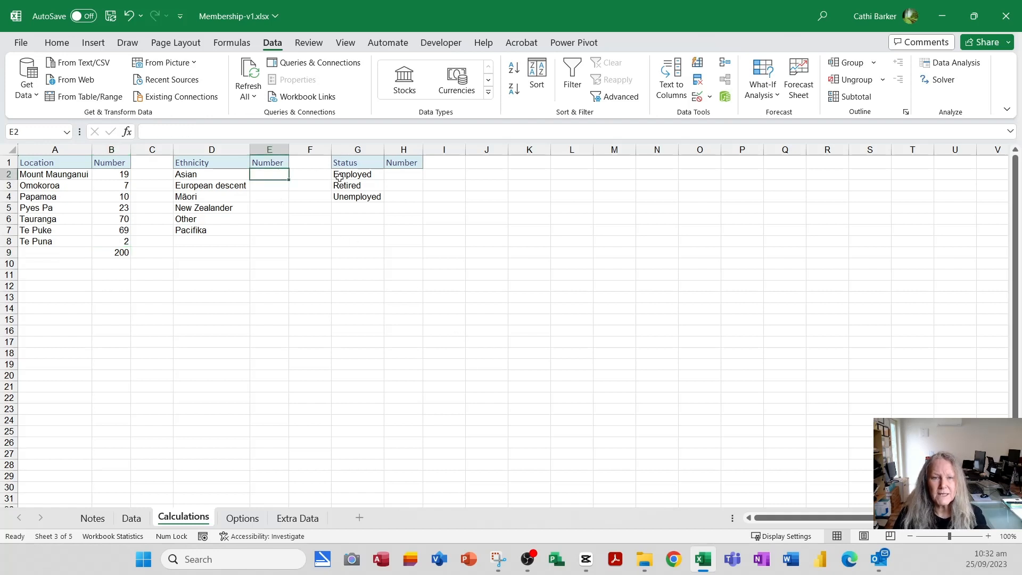
{"action": "type", "text": "=cou"}
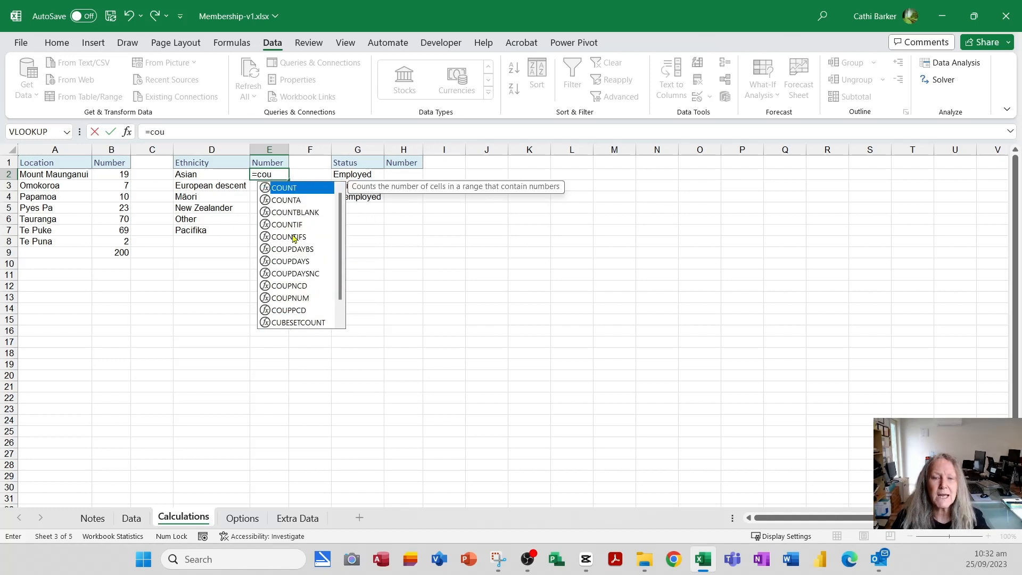
{"action": "double_click", "coordinate": [294, 238]}
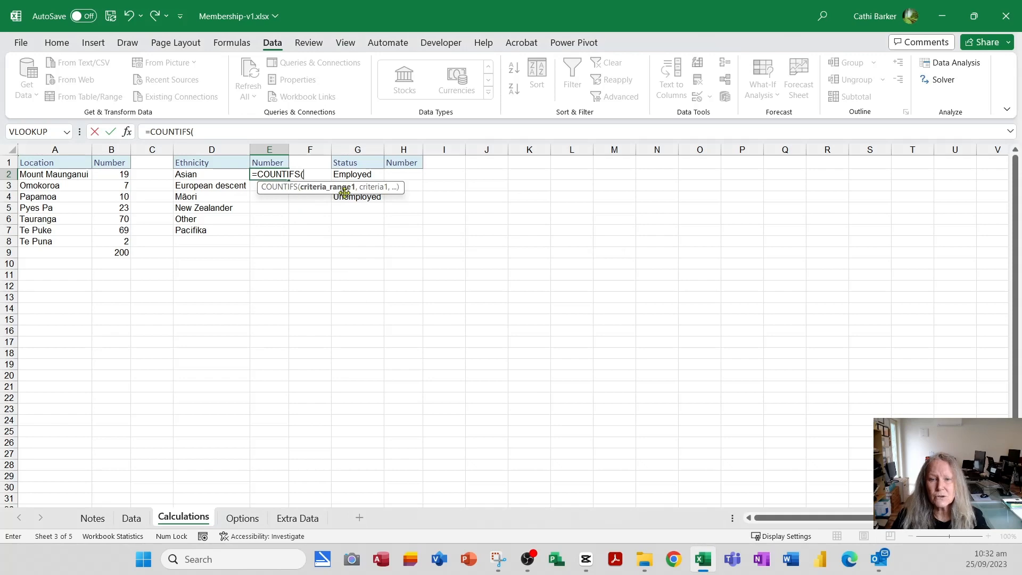
{"action": "left_click", "coordinate": [131, 519]}
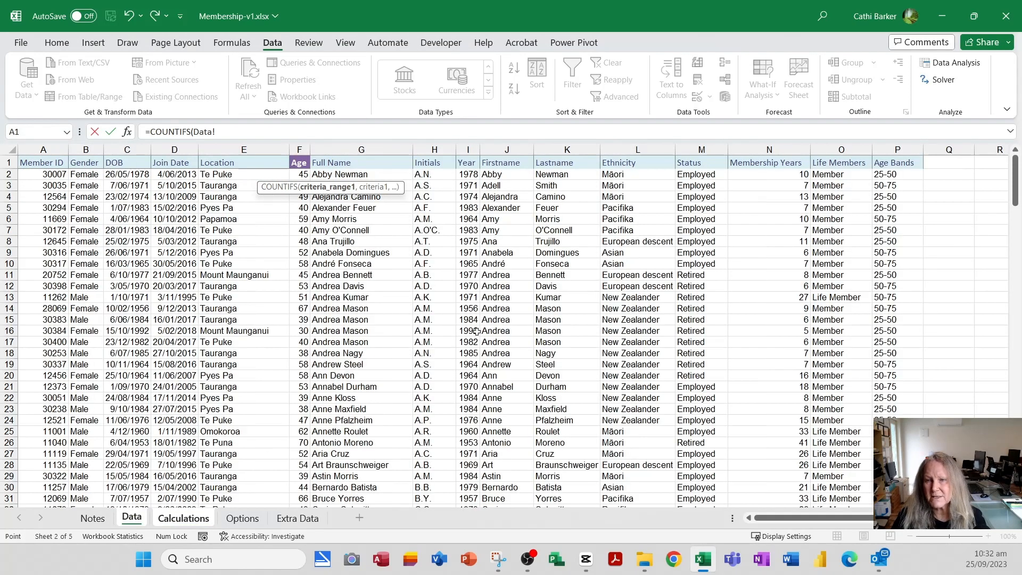
{"action": "left_click", "coordinate": [648, 148]}
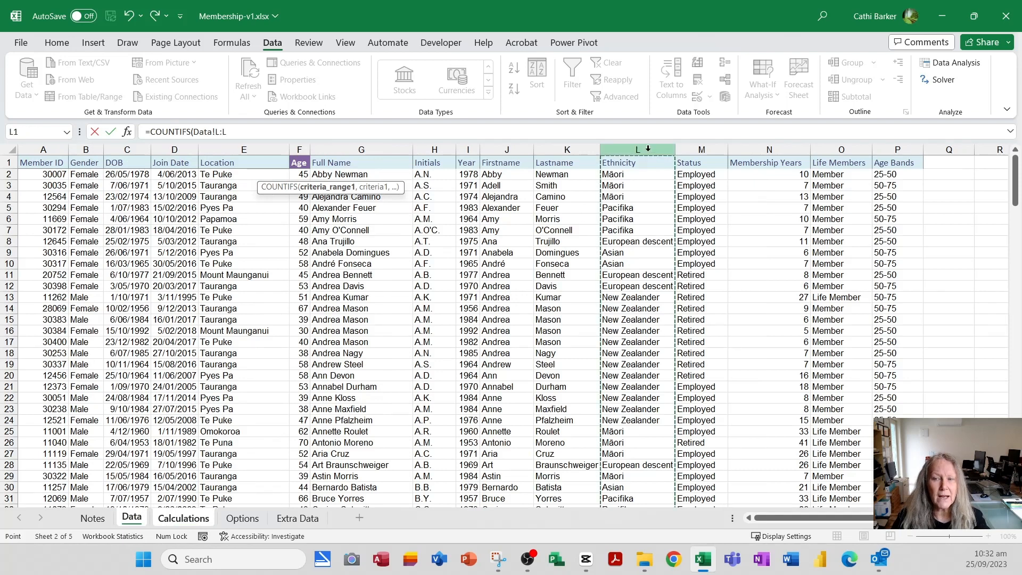
{"action": "type", "text": ","}
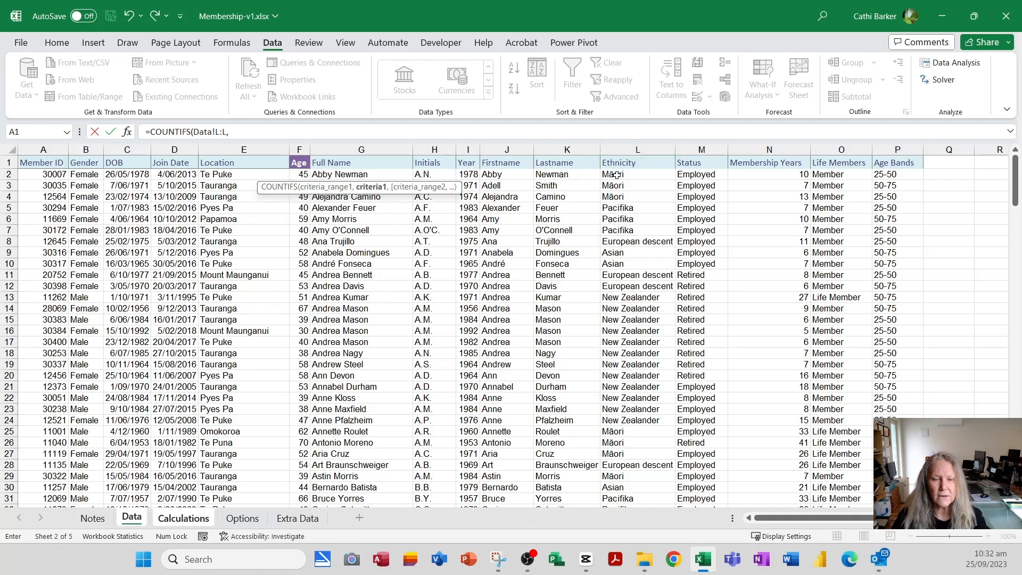
- Use D2 on the Calculations sheet as the COUNTIFS criterion, enter the formula and fill it down to E7
{"action": "left_click", "coordinate": [188, 524]}
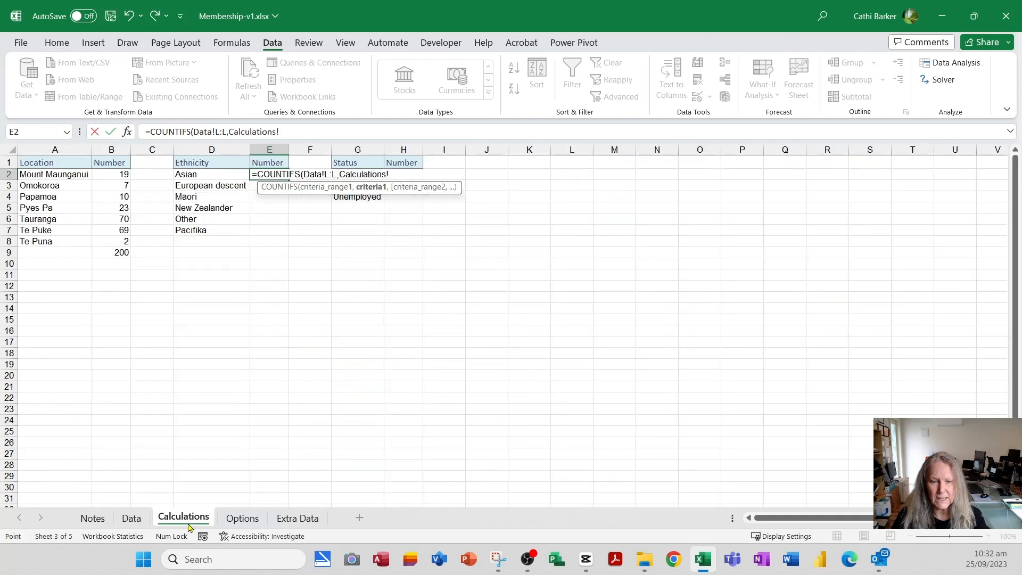
{"action": "left_click", "coordinate": [222, 176]}
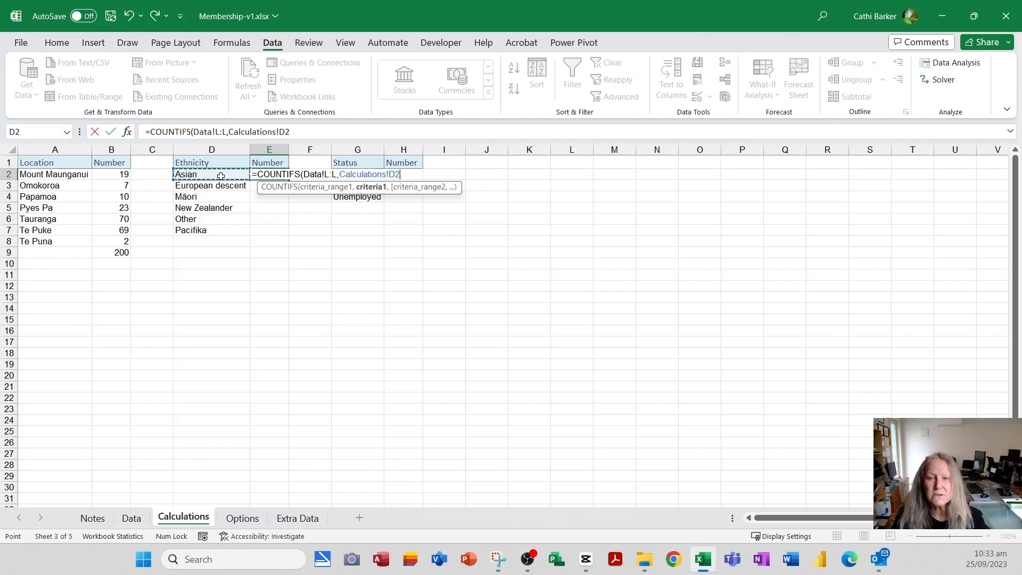
{"action": "key", "text": "Return"}
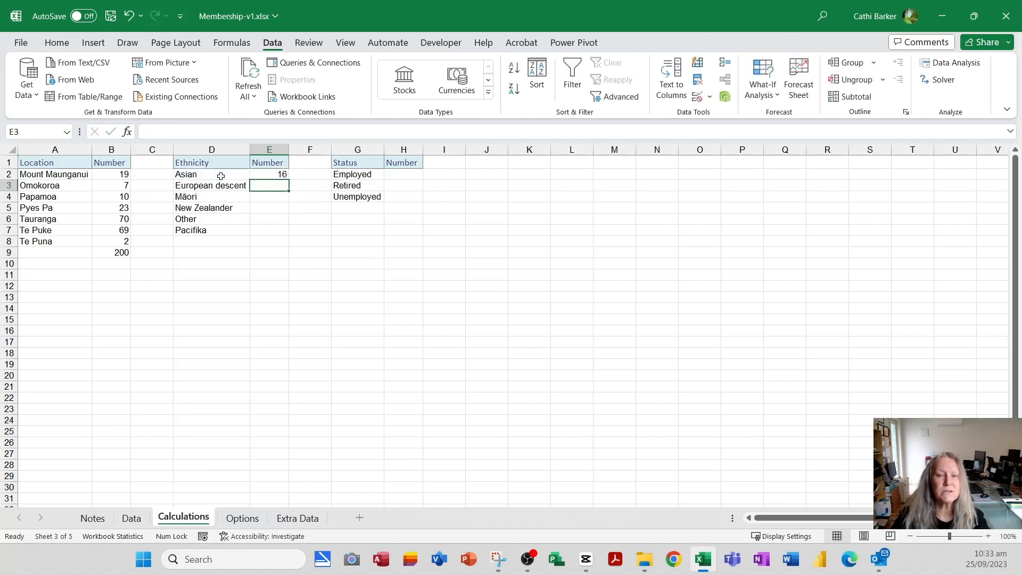
{"action": "left_click", "coordinate": [279, 176]}
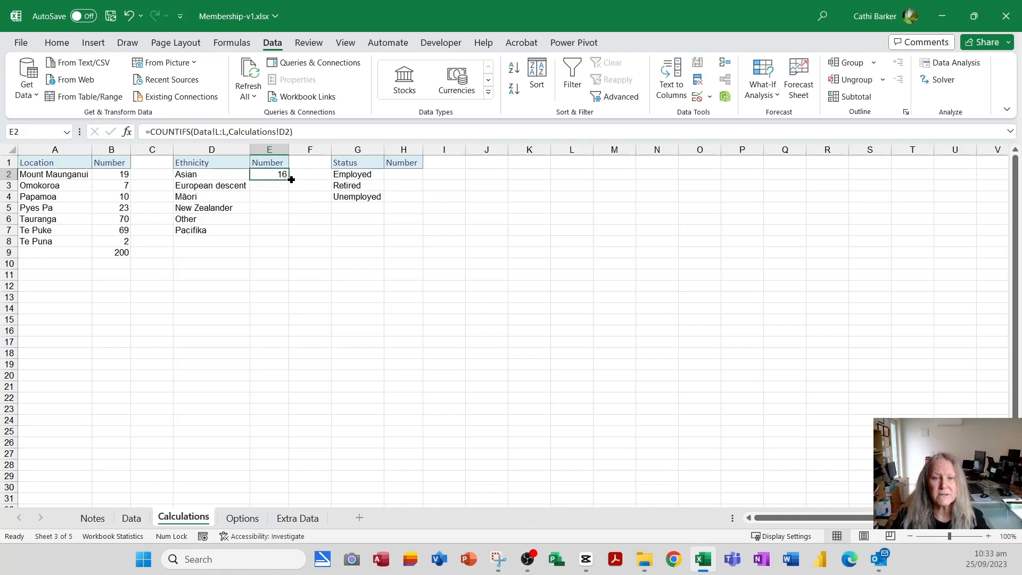
{"action": "double_click", "coordinate": [289, 180]}
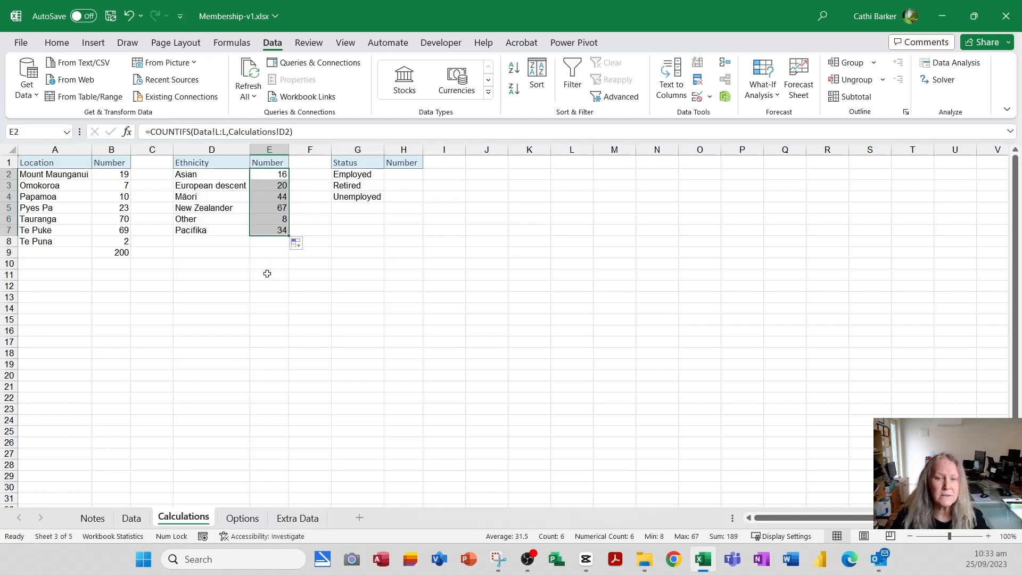
- Total the ethnicity counts E2:E7 with a SUM formula in E8
{"action": "left_click", "coordinate": [271, 241]}
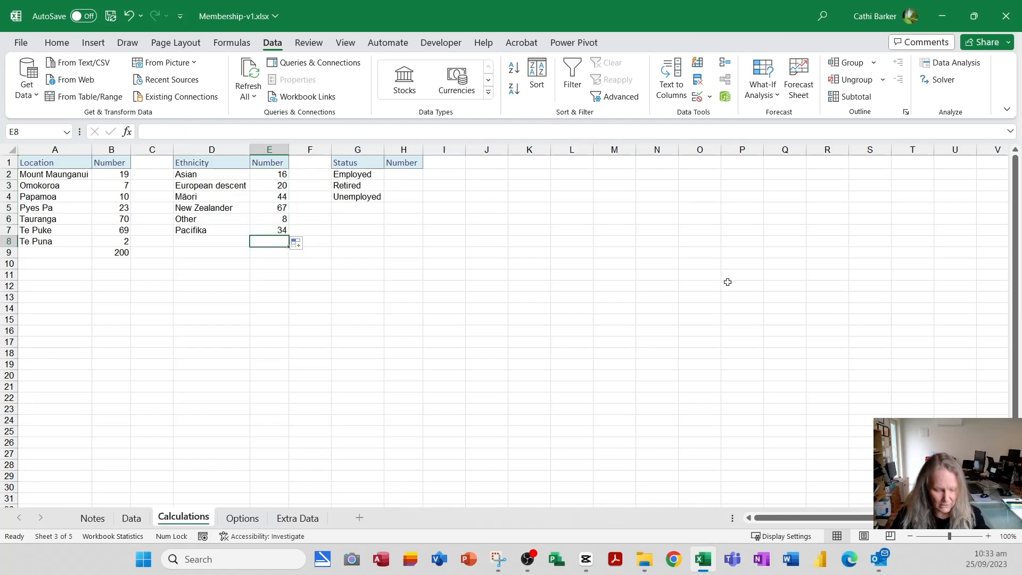
{"action": "key", "text": "alt+equal"}
{"action": "key", "text": "alt+equal"}
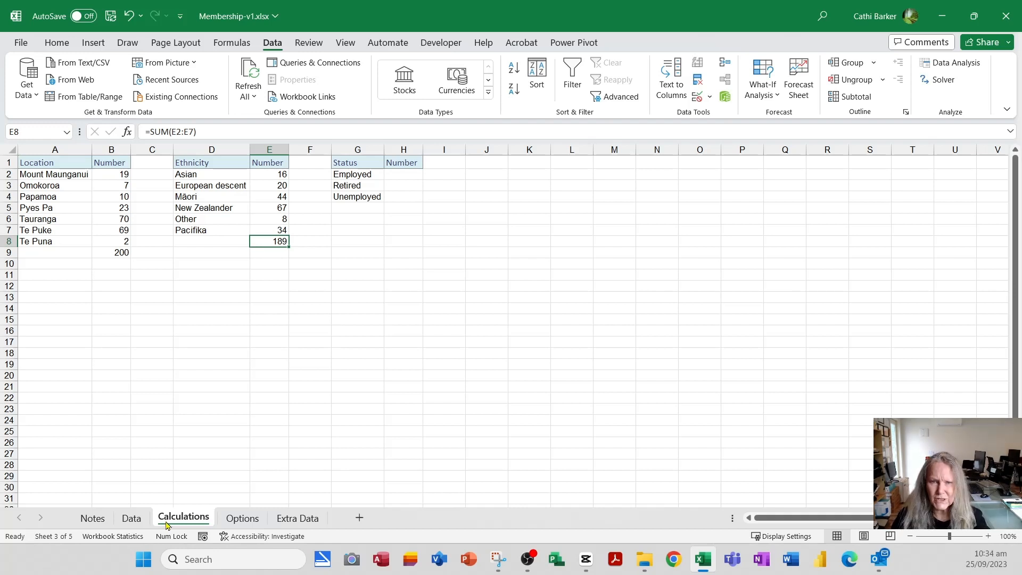
- Fill the Ethnicity VLOOKUP on the Data sheet from L190 down to L201, then return to the Calculations sheet
{"action": "left_click", "coordinate": [133, 520]}
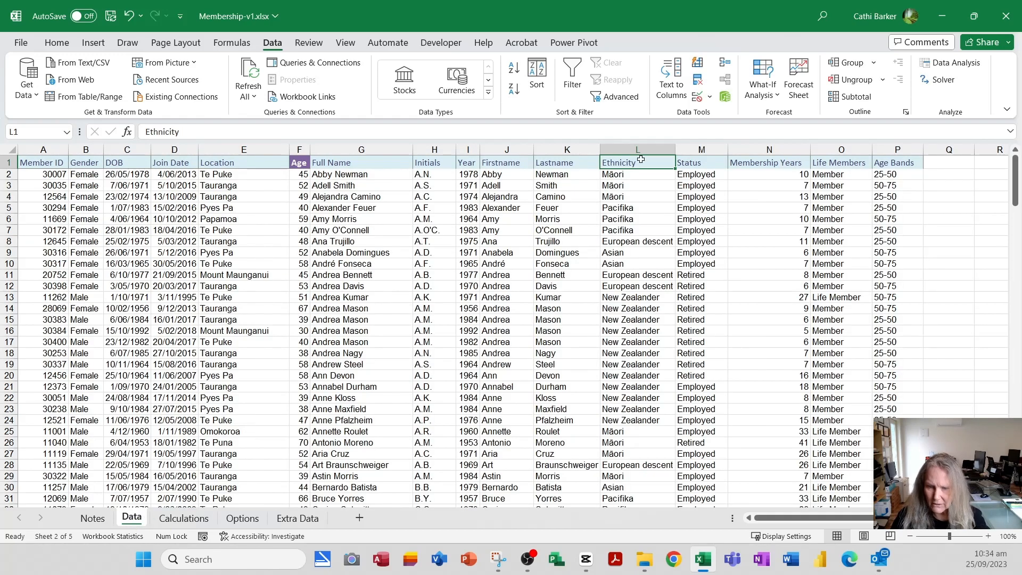
{"action": "key", "text": "ctrl+Down"}
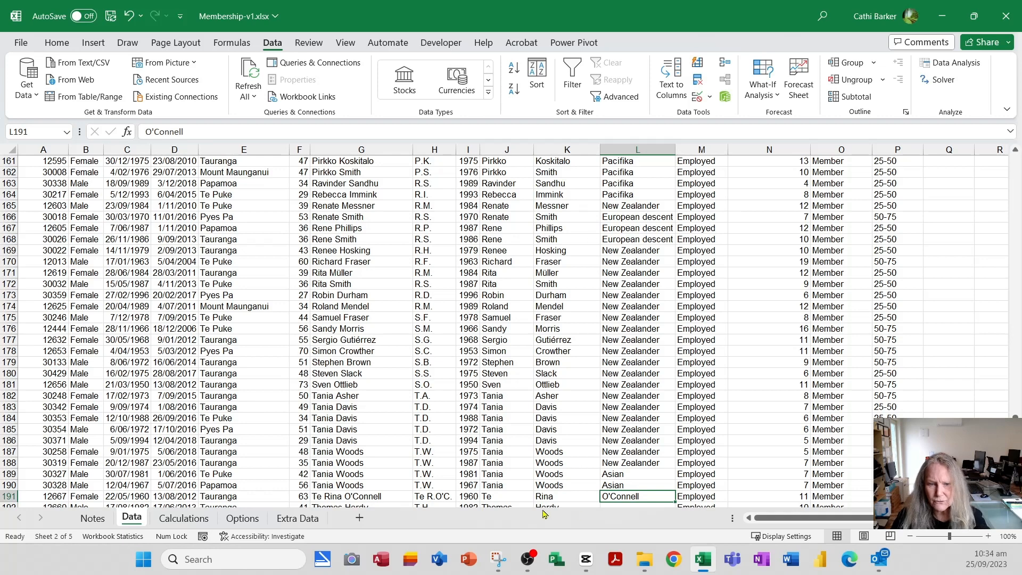
{"action": "left_click", "coordinate": [656, 486]}
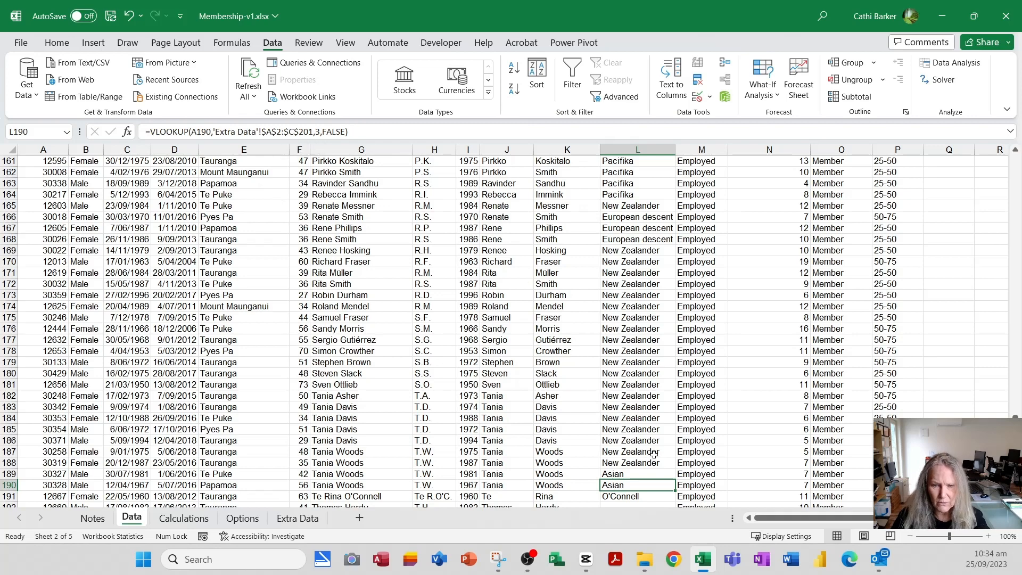
{"action": "scroll", "coordinate": [669, 442], "scroll_direction": "down", "scroll_amount": 3}
{"action": "scroll", "coordinate": [670, 442], "scroll_direction": "down", "scroll_amount": 1}
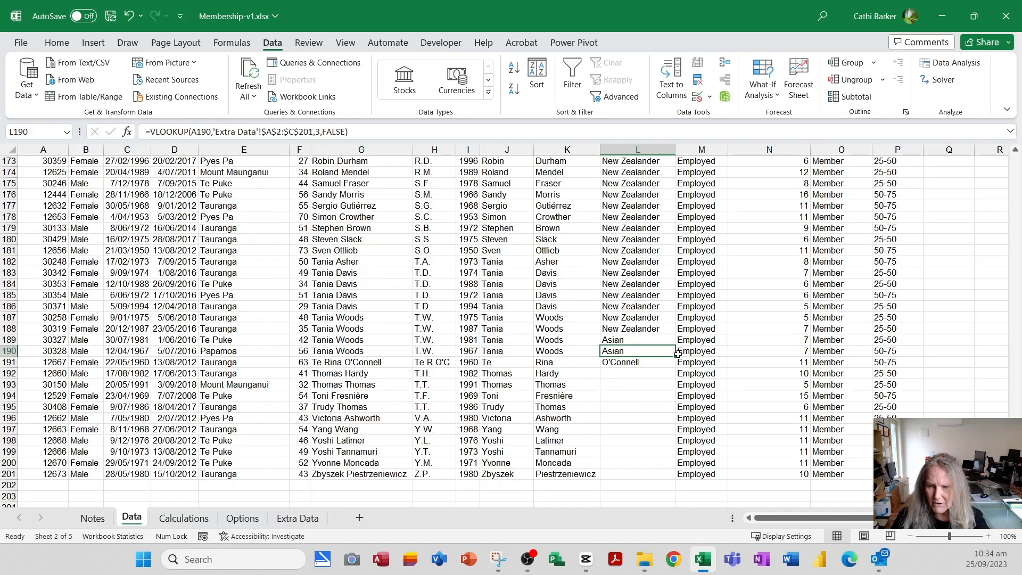
{"action": "left_click_drag", "start_coordinate": [676, 358], "coordinate": [672, 477]}
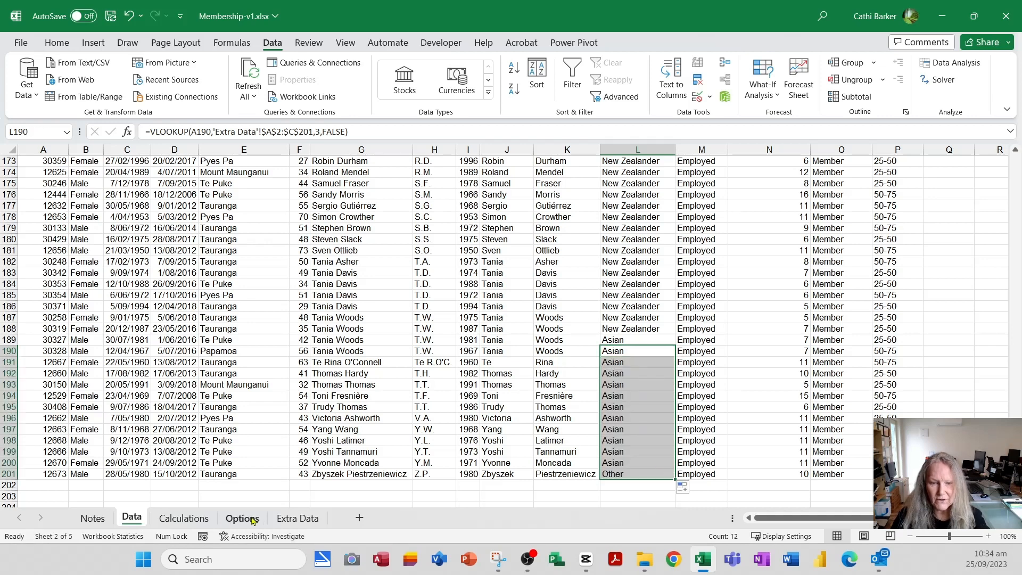
{"action": "left_click", "coordinate": [201, 519]}
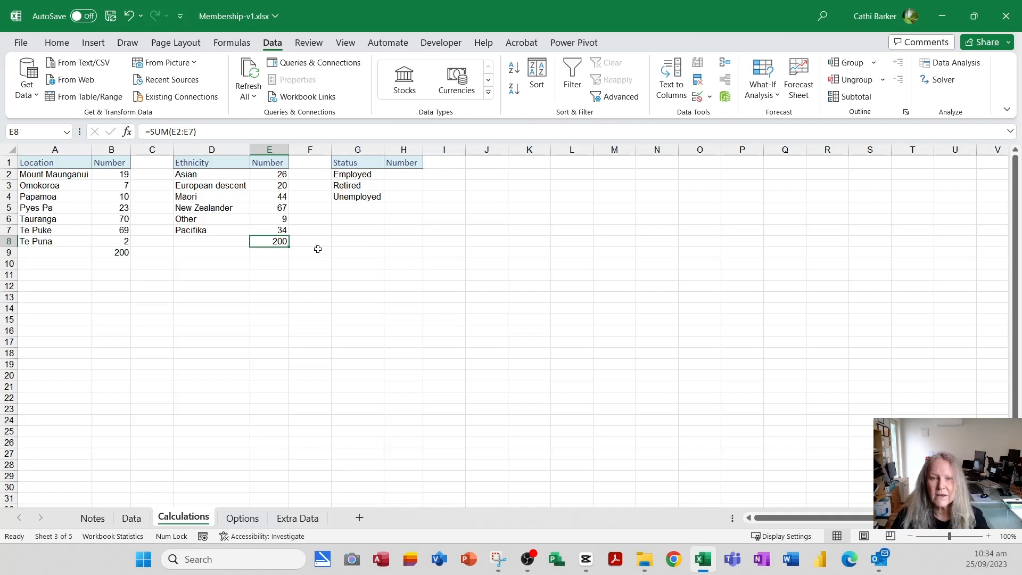
- Start a COUNTIFS formula in H2 with the whole Status column M of the Data sheet as the criteria range
{"action": "left_click", "coordinate": [411, 177]}
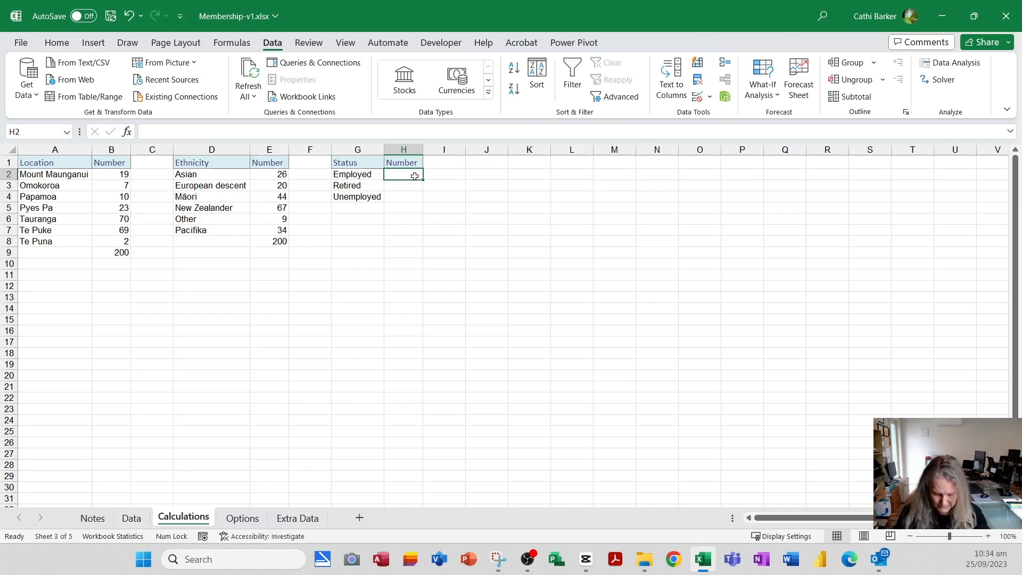
{"action": "type", "text": "=cou"}
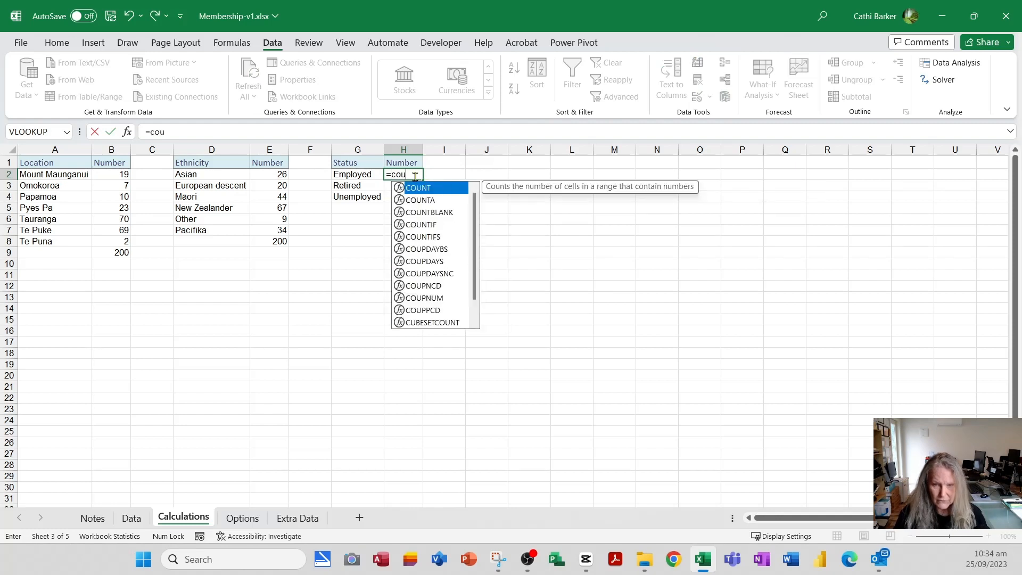
{"action": "double_click", "coordinate": [423, 237]}
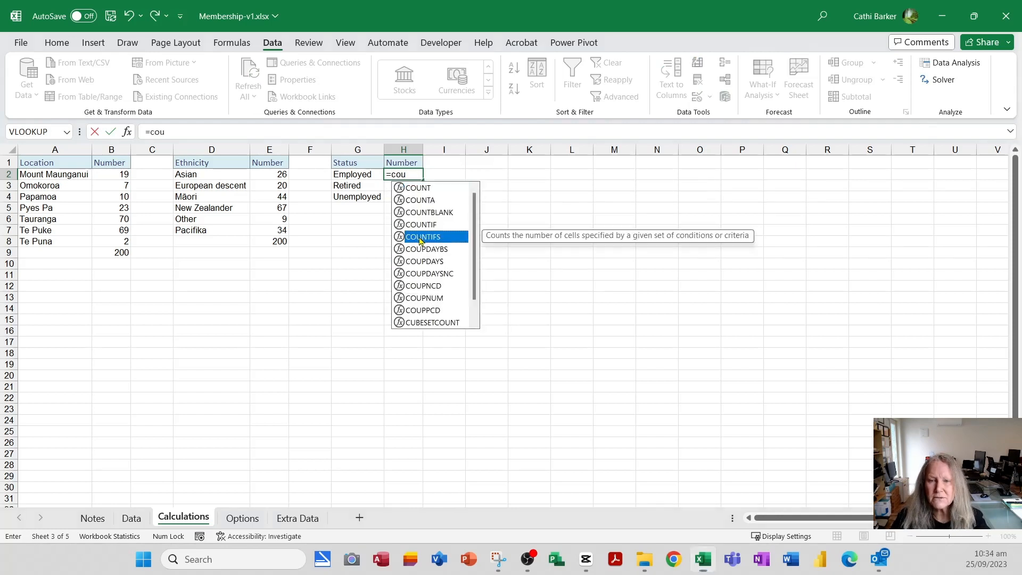
{"action": "left_click", "coordinate": [132, 518]}
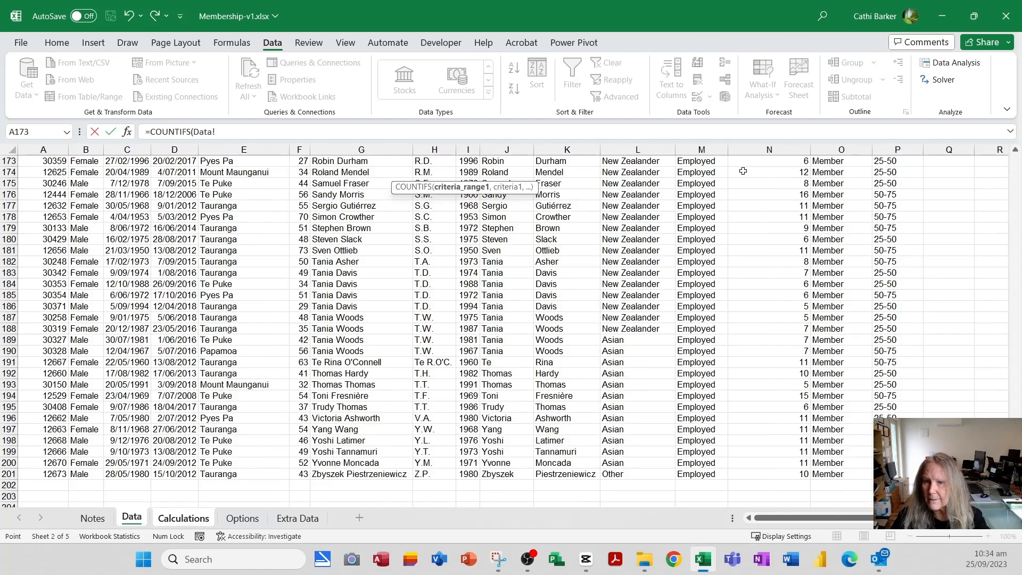
{"action": "left_click", "coordinate": [716, 149]}
{"action": "type", "text": ","}
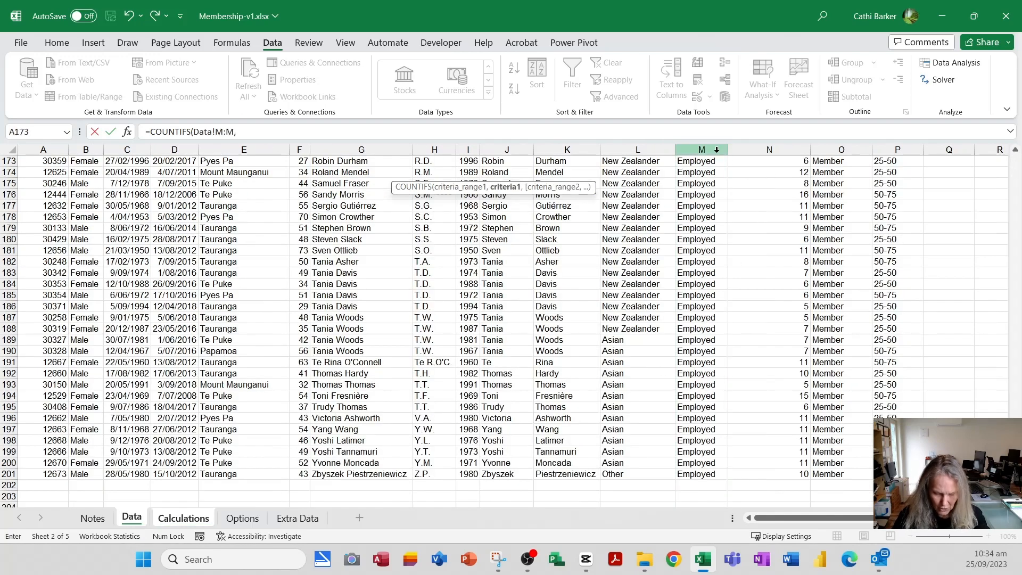
- Use G2 on the Calculations sheet as the COUNTIFS criterion, enter the formula and fill it down to H4
{"action": "left_click", "coordinate": [190, 520]}
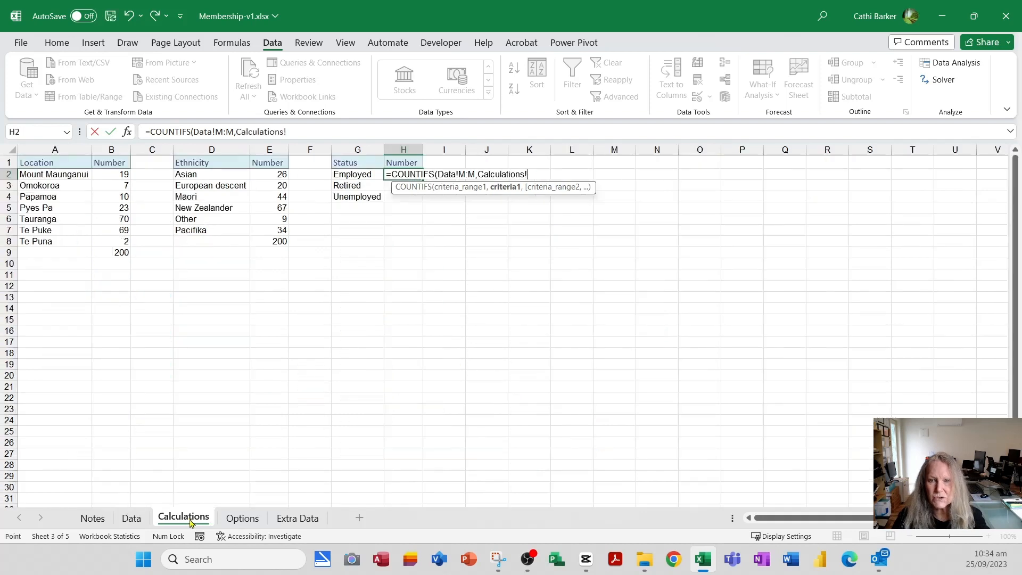
{"action": "left_click", "coordinate": [355, 176]}
{"action": "key", "text": "Return"}
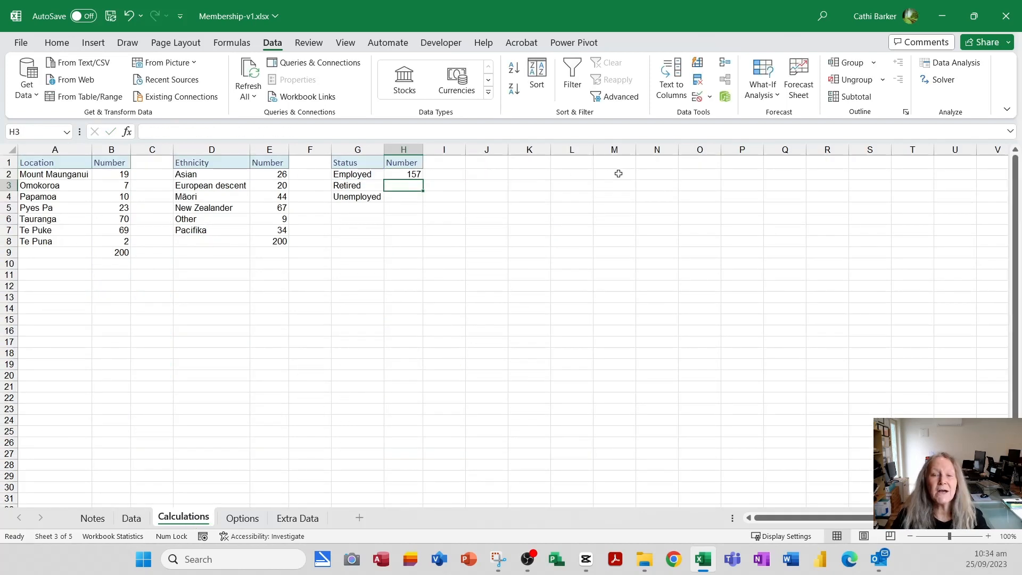
{"action": "left_click", "coordinate": [415, 176]}
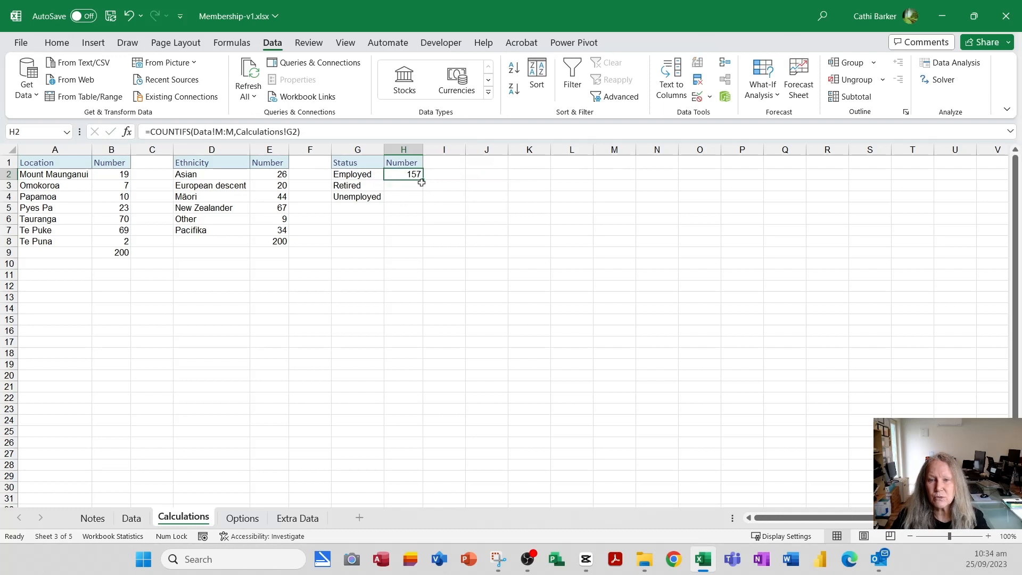
{"action": "double_click", "coordinate": [421, 183]}
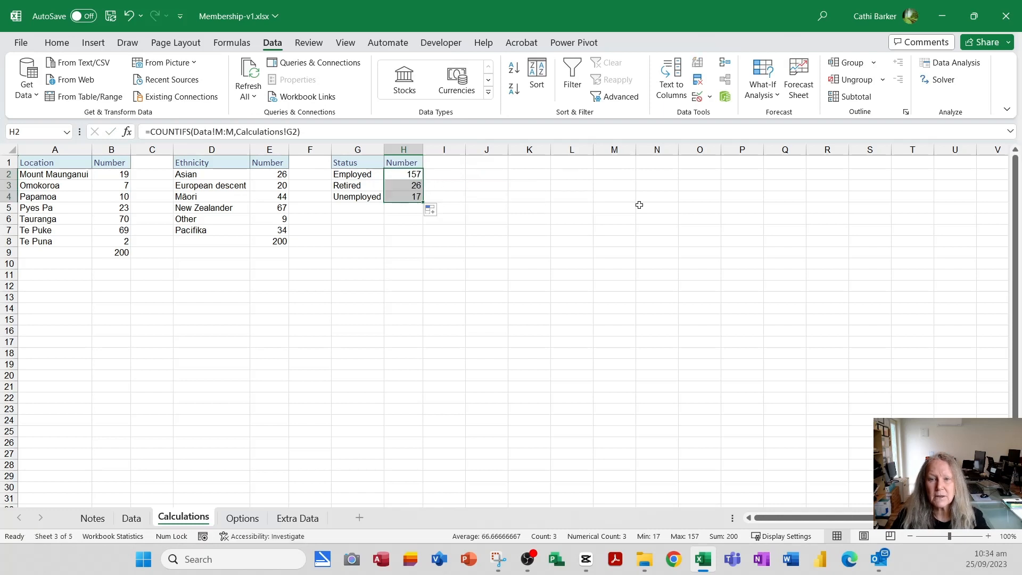
- Total the status counts H2:H4 with a SUM formula in H5
{"action": "left_click", "coordinate": [408, 209]}
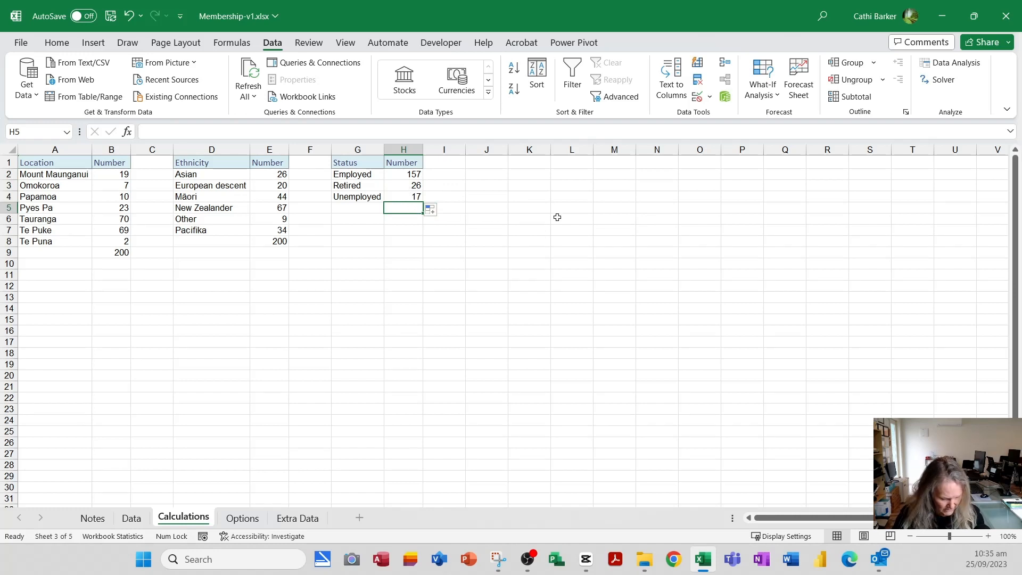
{"action": "key", "text": "alt+equal"}
{"action": "key", "text": "alt+equal"}
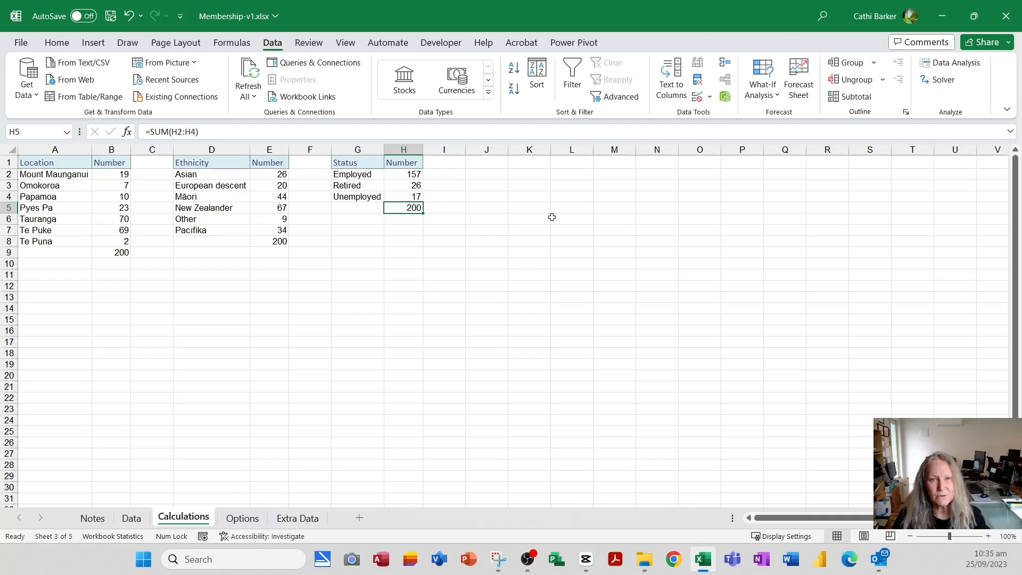
- Start an age band table on the Calculations sheet with the header Bands in J1 and <25 in J2
{"action": "left_click", "coordinate": [490, 164]}
{"action": "type", "text": "Bands"}
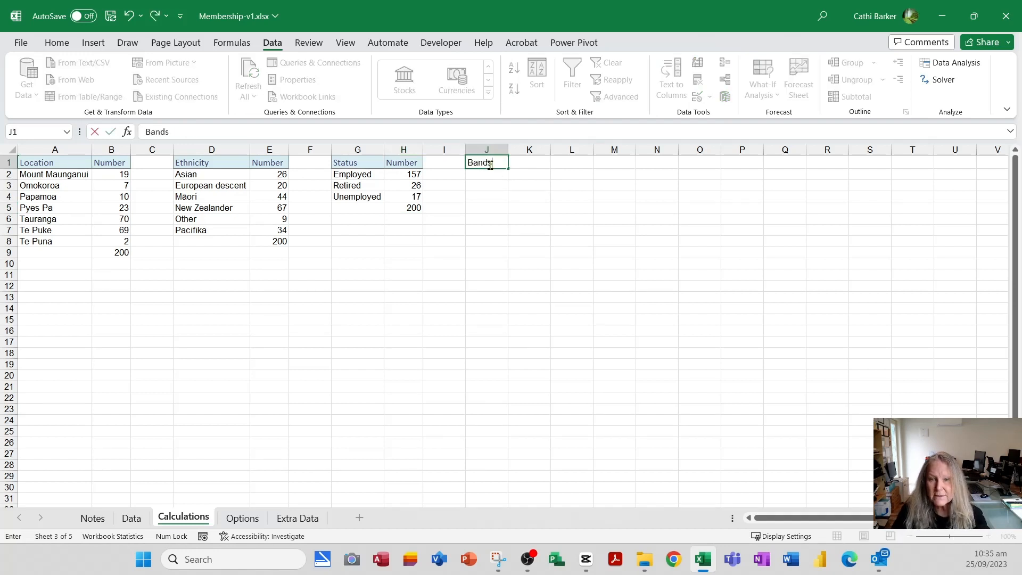
{"action": "key", "text": "Return"}
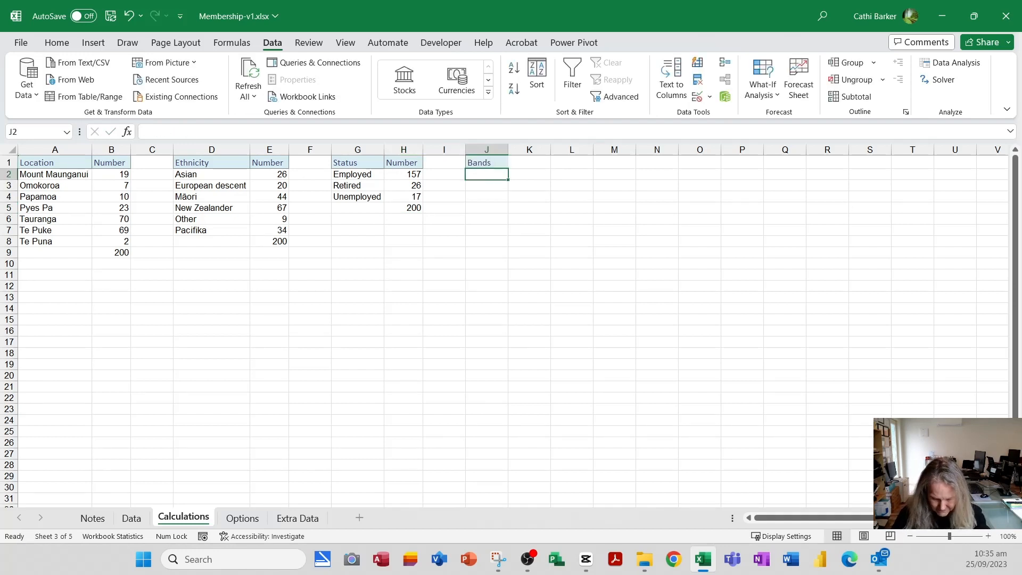
{"action": "type", "text": "<25"}
{"action": "key", "text": "Return"}
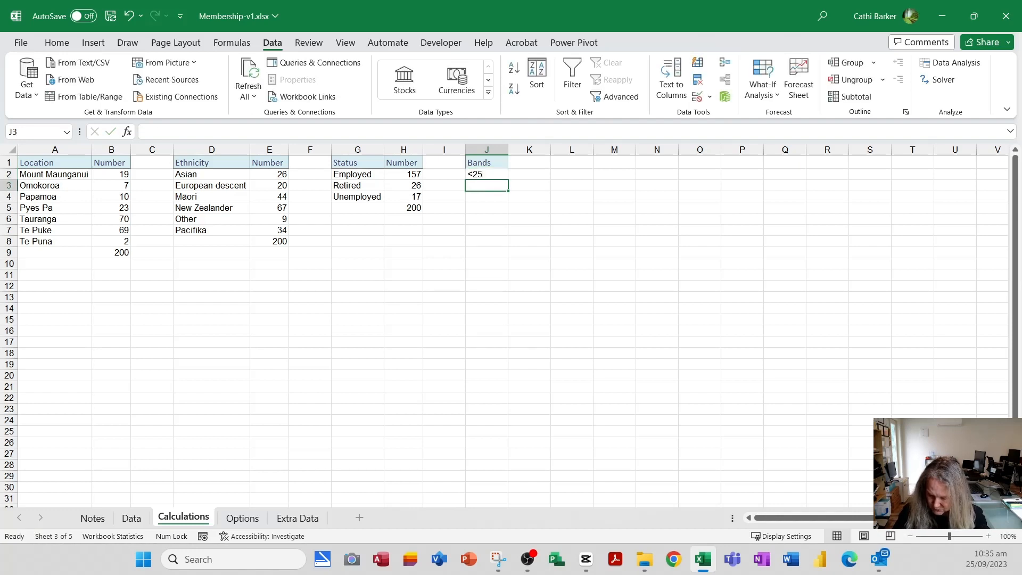
- Enter the age bands 25-50, 50-75 and 75+ in cells J3 to J5
{"action": "type", "text": "50"}
{"action": "key", "text": "BackSpace"}
{"action": "key", "text": "BackSpace"}
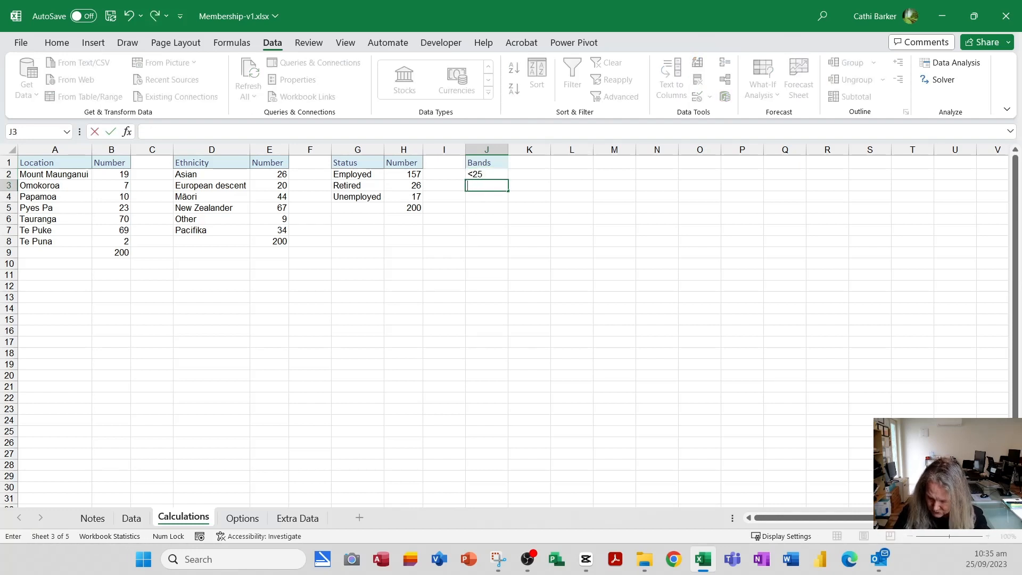
{"action": "type", "text": "25-50"}
{"action": "key", "text": "Return"}
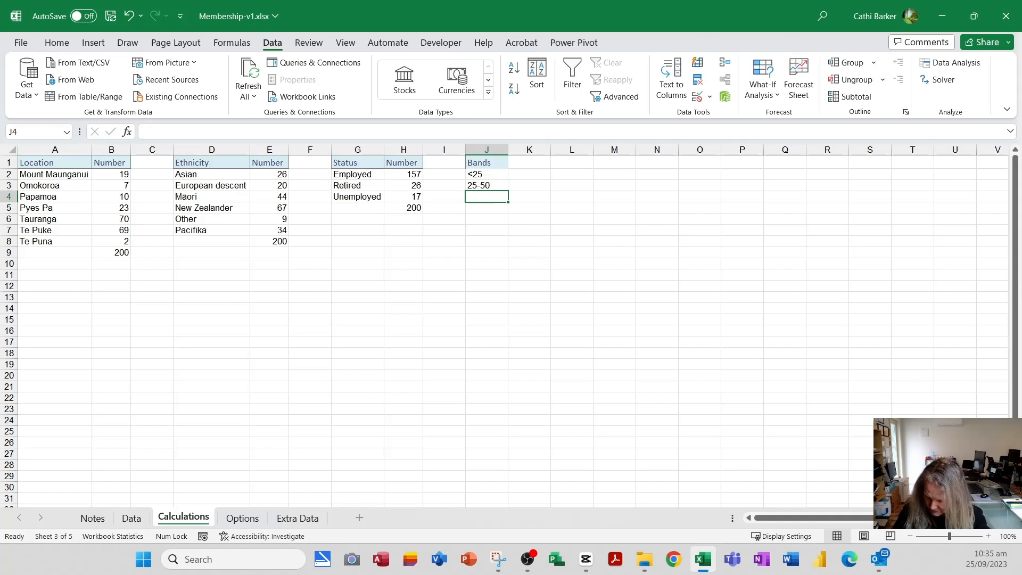
{"action": "type", "text": "50-75"}
{"action": "key", "text": "Return"}
{"action": "type", "text": "7"}
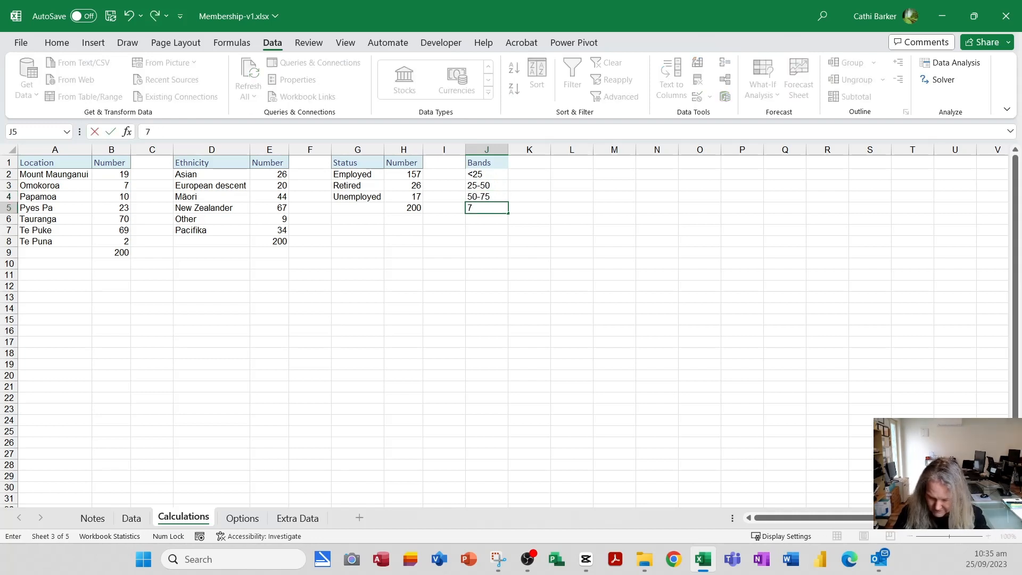
{"action": "type", "text": "5"}
{"action": "key", "text": "Up"}
- Add the header Number in K1 beside the Bands header
{"action": "key", "text": "Up"}
{"action": "key", "text": "Up"}
{"action": "key", "text": "Up"}
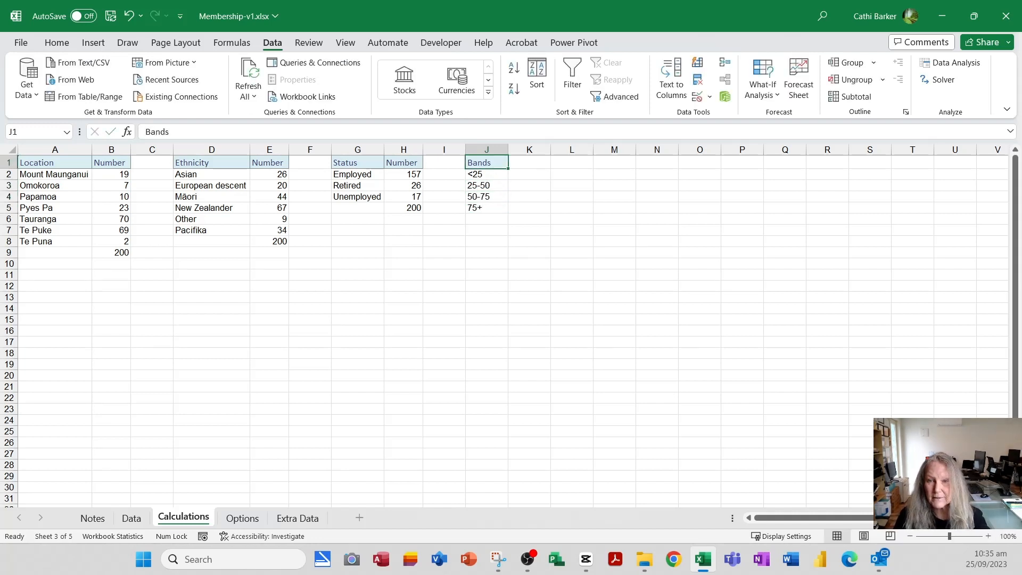
{"action": "key", "text": "Right"}
{"action": "type", "text": "Number"}
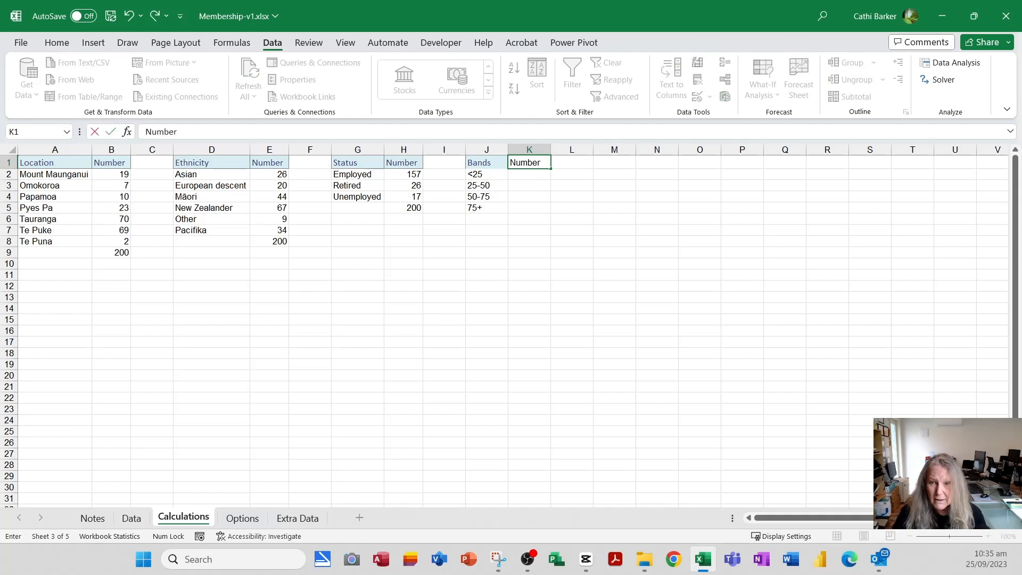
{"action": "key", "text": "Return"}
- Start a COUNTIFS formula in K2 with the whole age band column P of the Data sheet as the criteria range
{"action": "type", "text": "=cou"}
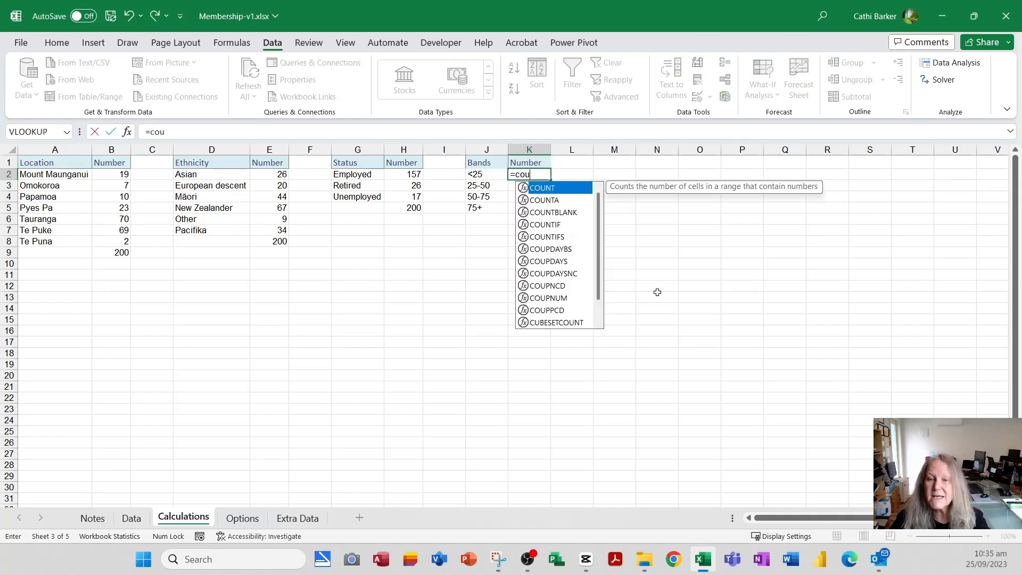
{"action": "double_click", "coordinate": [553, 236]}
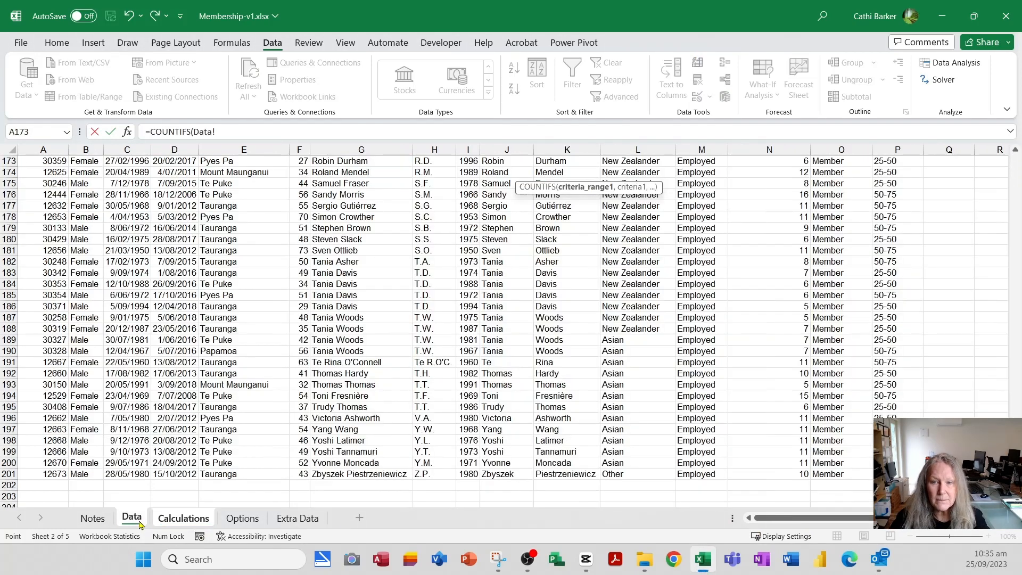
{"action": "left_click", "coordinate": [132, 518]}
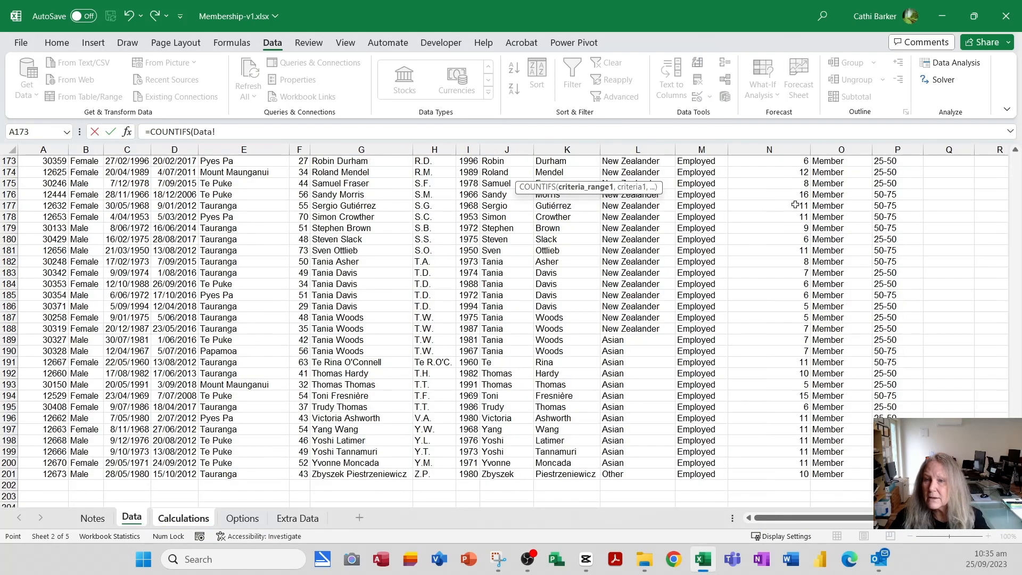
{"action": "left_click", "coordinate": [876, 150]}
{"action": "type", "text": ","}
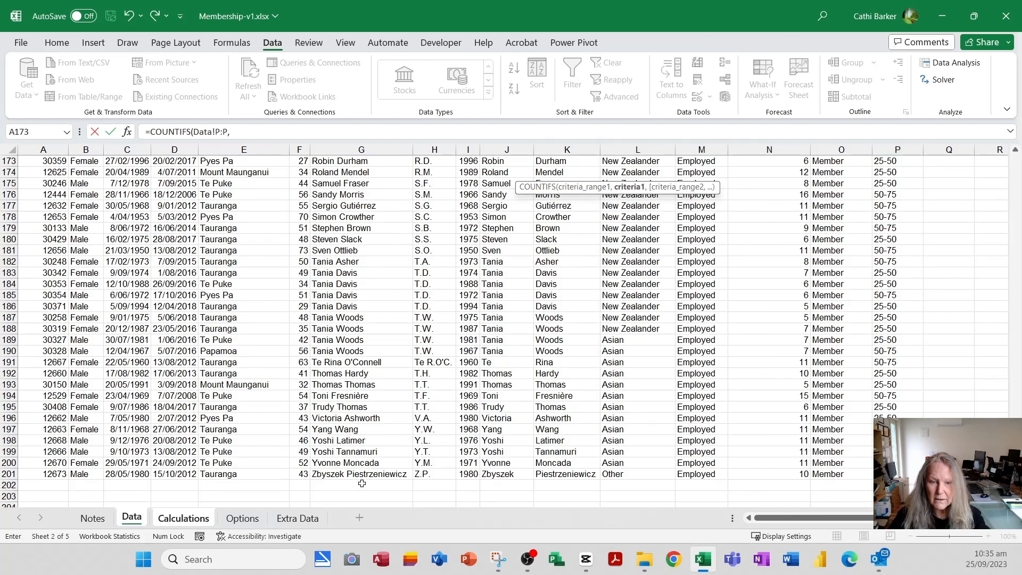
- Use J2 on the Calculations sheet as the COUNTIFS criterion, enter the formula and fill it down to K5
{"action": "left_click", "coordinate": [189, 524]}
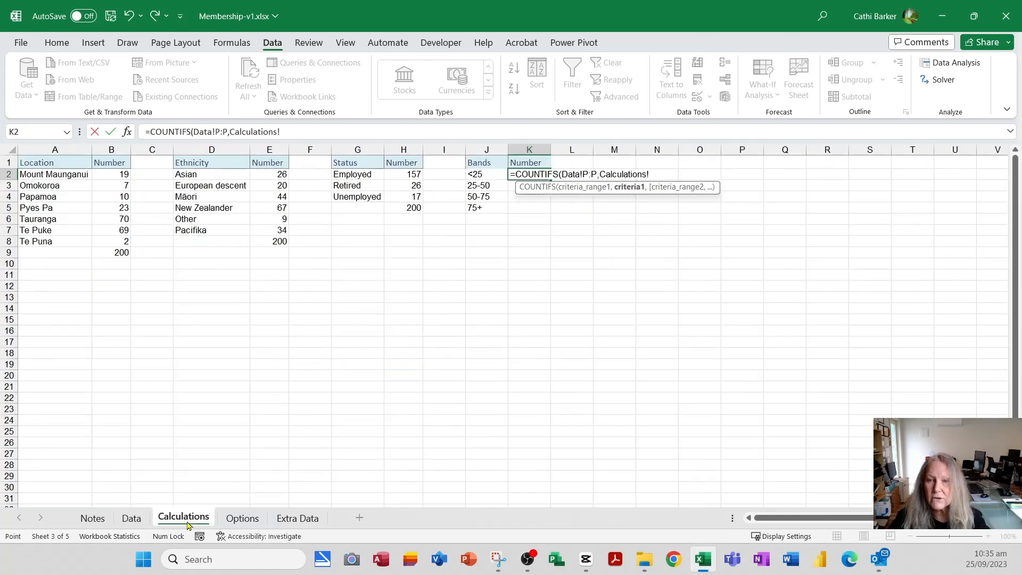
{"action": "left_click", "coordinate": [486, 175]}
{"action": "type", "text": ")"}
{"action": "key", "text": "ctrl+Return"}
{"action": "double_click", "coordinate": [550, 180]}
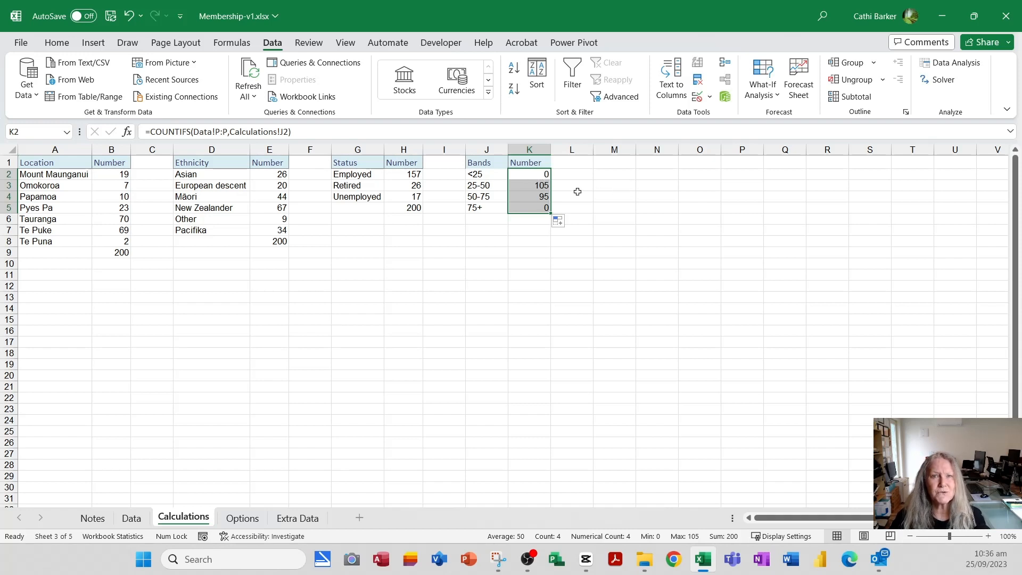
- Total the age band counts K2:K5 with a SUM formula in K6
{"action": "left_click", "coordinate": [527, 219]}
{"action": "key", "text": "alt+="}
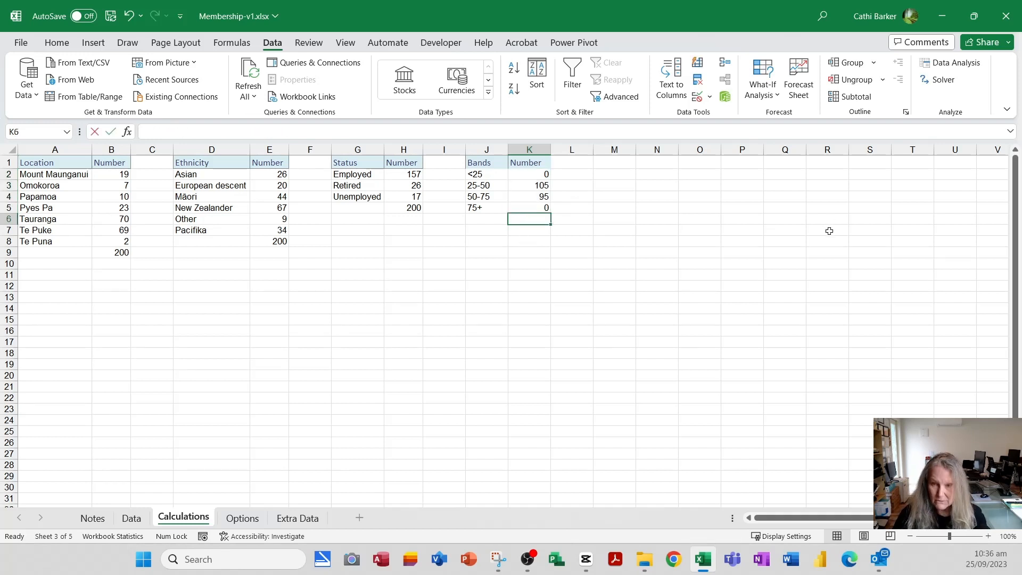
{"action": "key", "text": "ctrl+Return"}
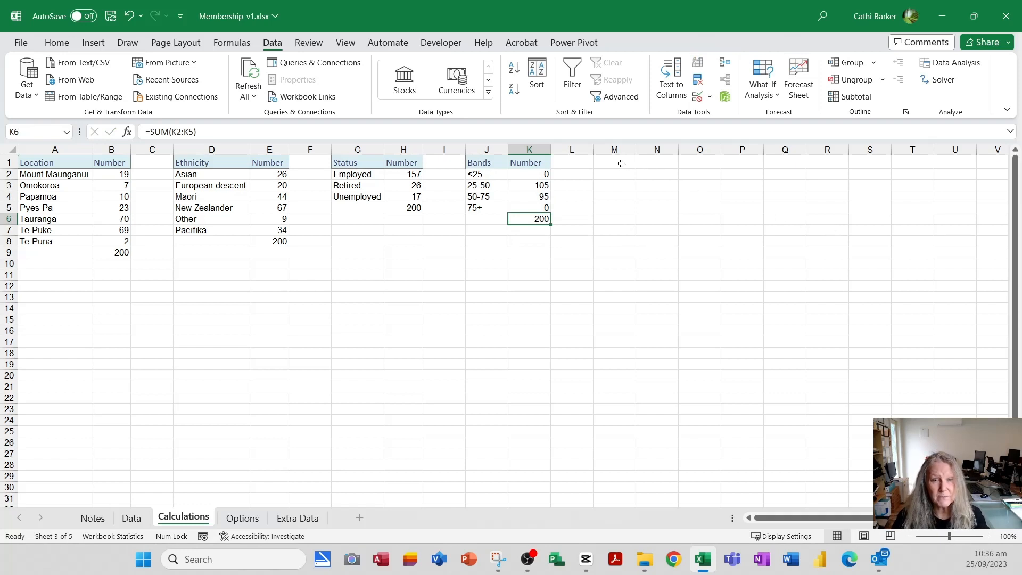
- Enter the header Type in cell M1 for a membership type table
{"action": "left_click", "coordinate": [621, 163]}
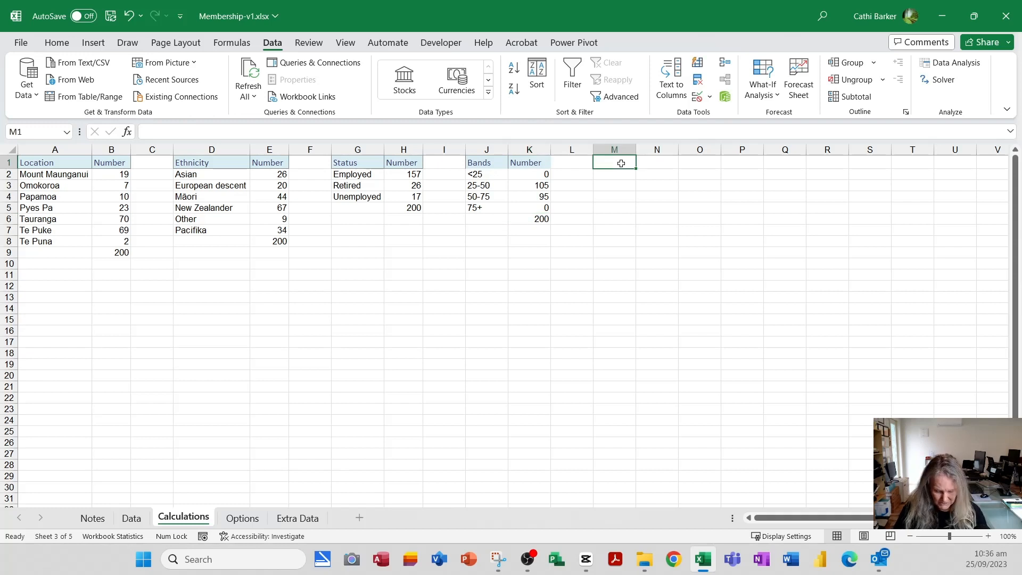
{"action": "type", "text": "Status"}
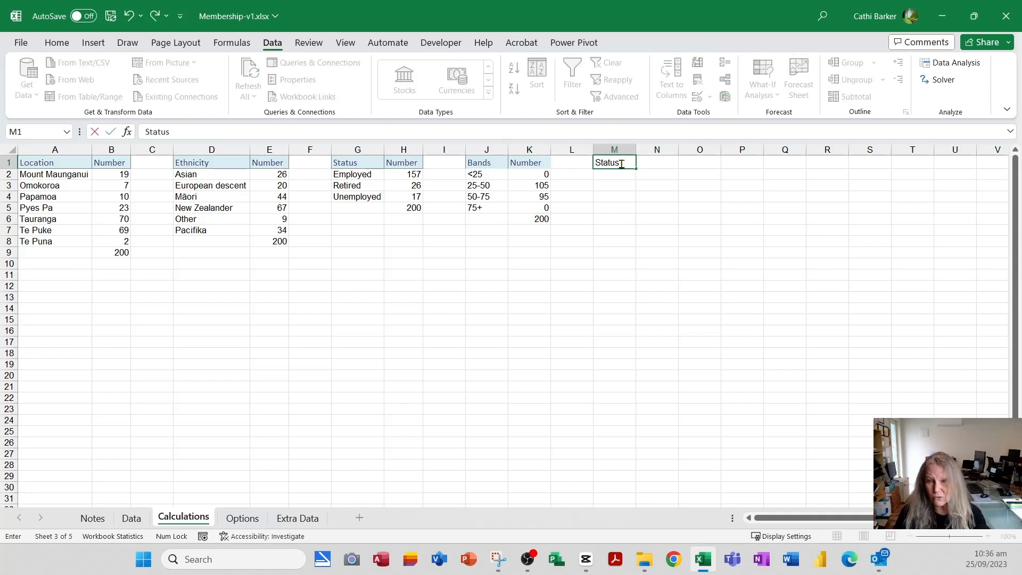
{"action": "key", "text": "BackSpace"}
{"action": "key", "text": "BackSpace"}
{"action": "key", "text": "BackSpace"}
{"action": "key", "text": "BackSpace"}
{"action": "key", "text": "BackSpace"}
{"action": "key", "text": "BackSpace"}
{"action": "type", "text": "Type"}
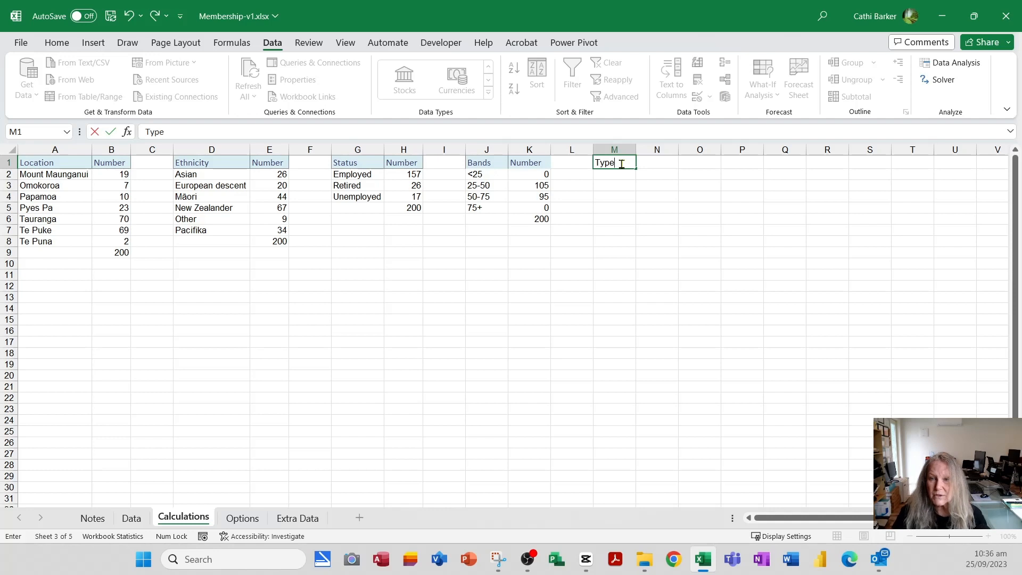
{"action": "key", "text": "Return"}
- List the membership types Life Member in M2 and Member in M3
{"action": "type", "text": "Lif"}
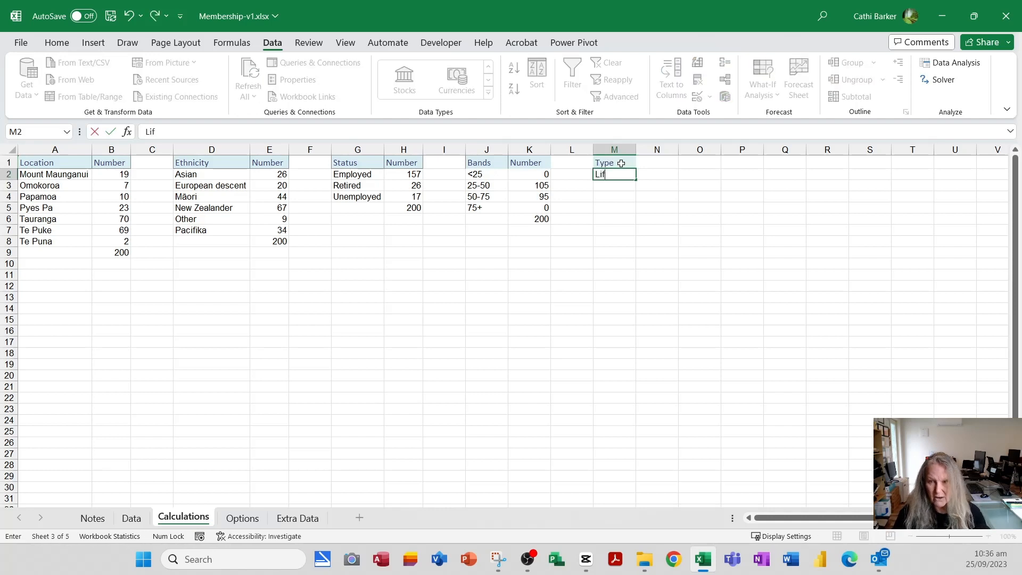
{"action": "type", "text": "e Member"}
{"action": "key", "text": "Return"}
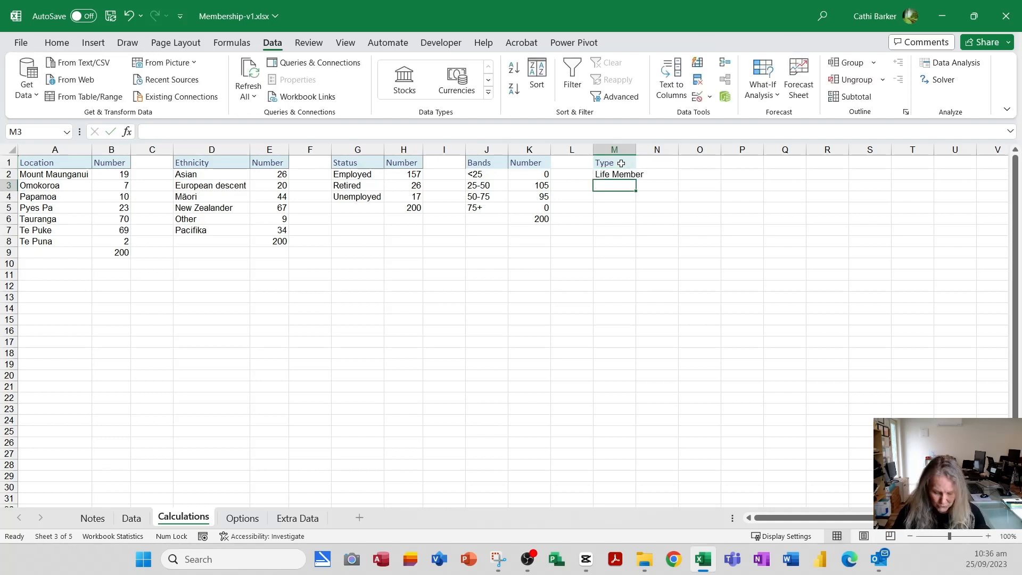
{"action": "type", "text": "Member"}
{"action": "left_click", "coordinate": [622, 163]}
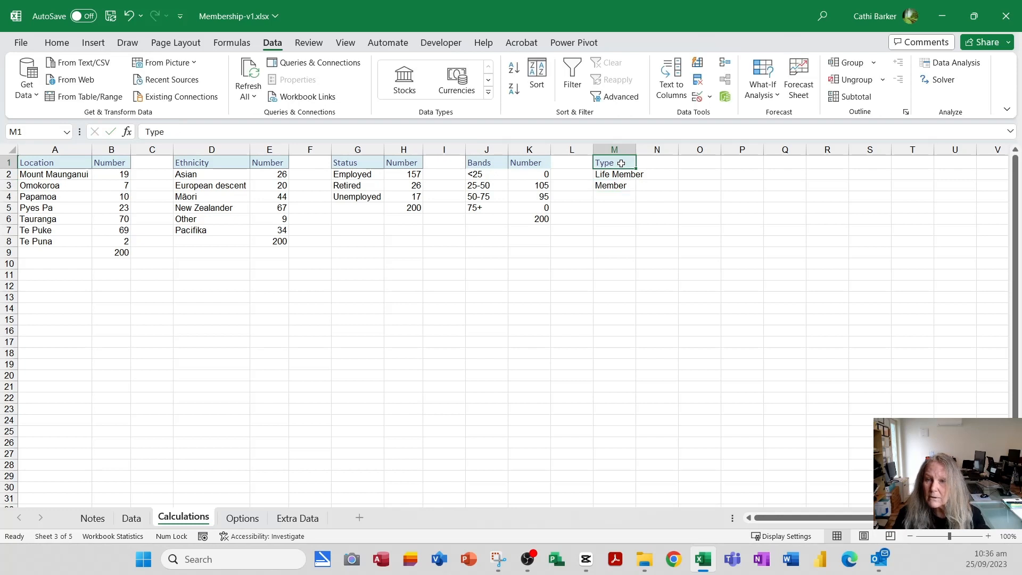
- Add the header Number in N1 and autofit the width of column M
{"action": "key", "text": "Right"}
{"action": "type", "text": "Number"}
{"action": "key", "text": "Return"}
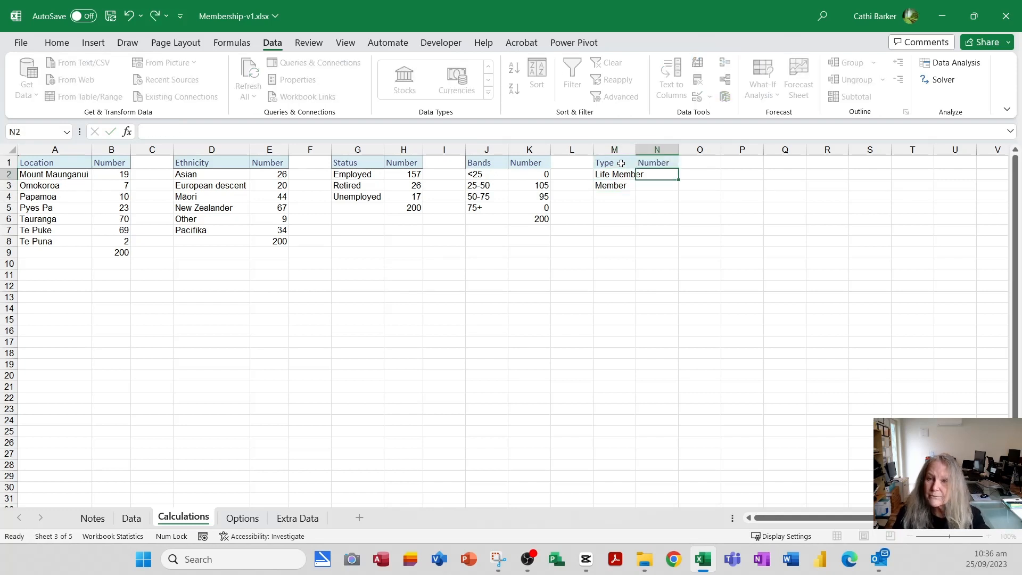
{"action": "double_click", "coordinate": [636, 149]}
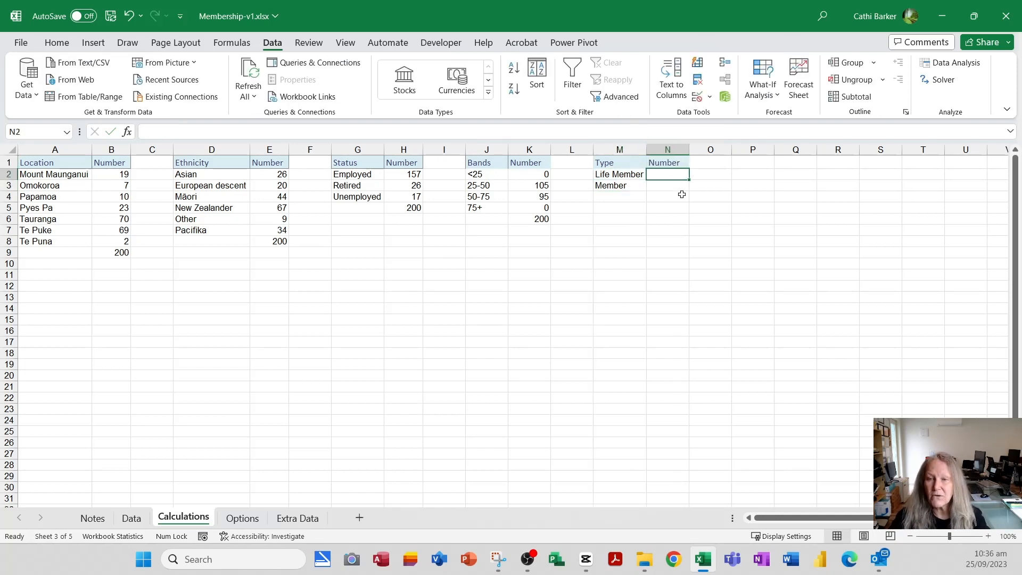
- Start a COUNTIFS formula in N2 with the whole membership type column O of the Data sheet as the criteria range
{"action": "type", "text": "=cou"}
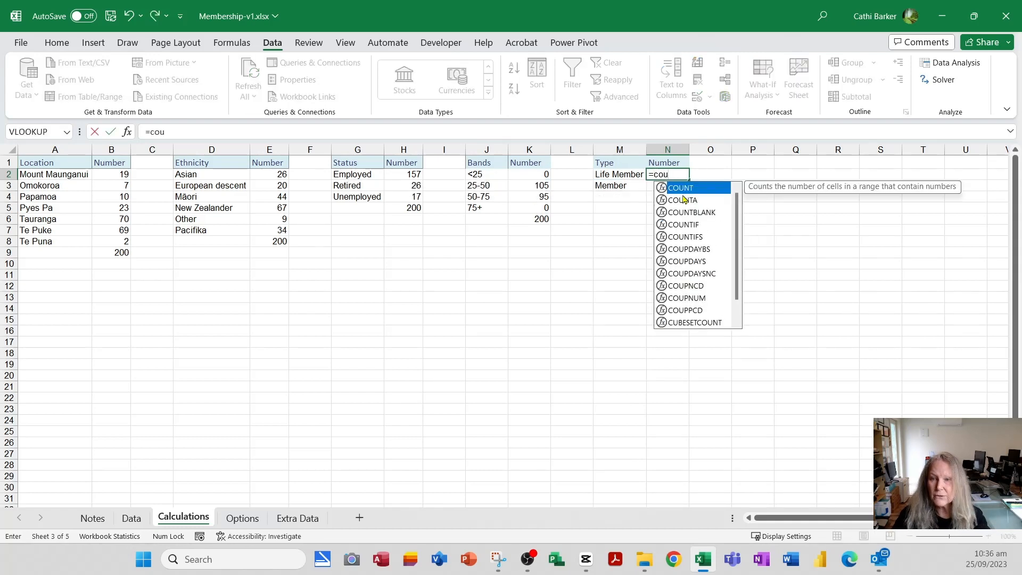
{"action": "double_click", "coordinate": [709, 236]}
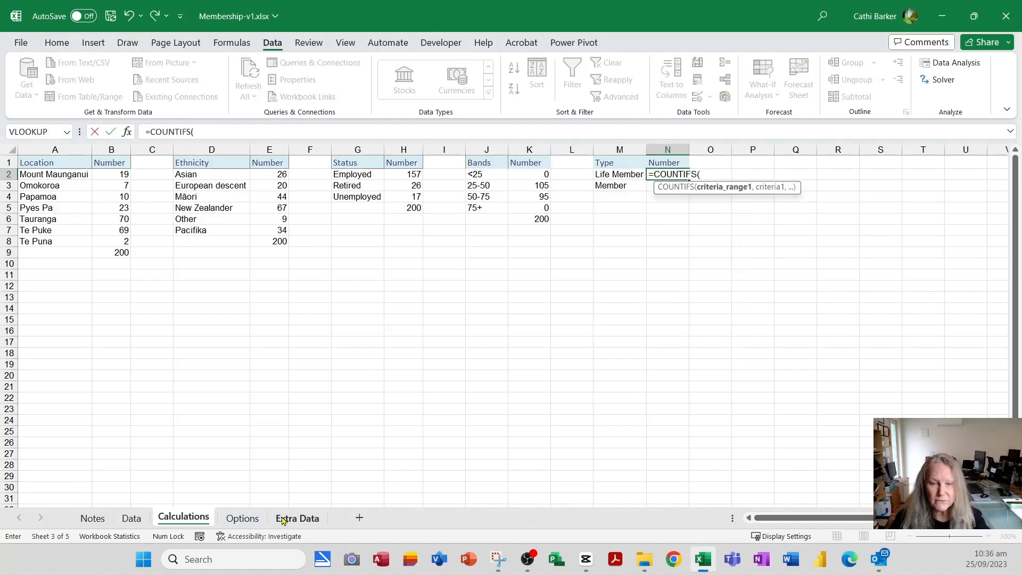
{"action": "left_click", "coordinate": [131, 518]}
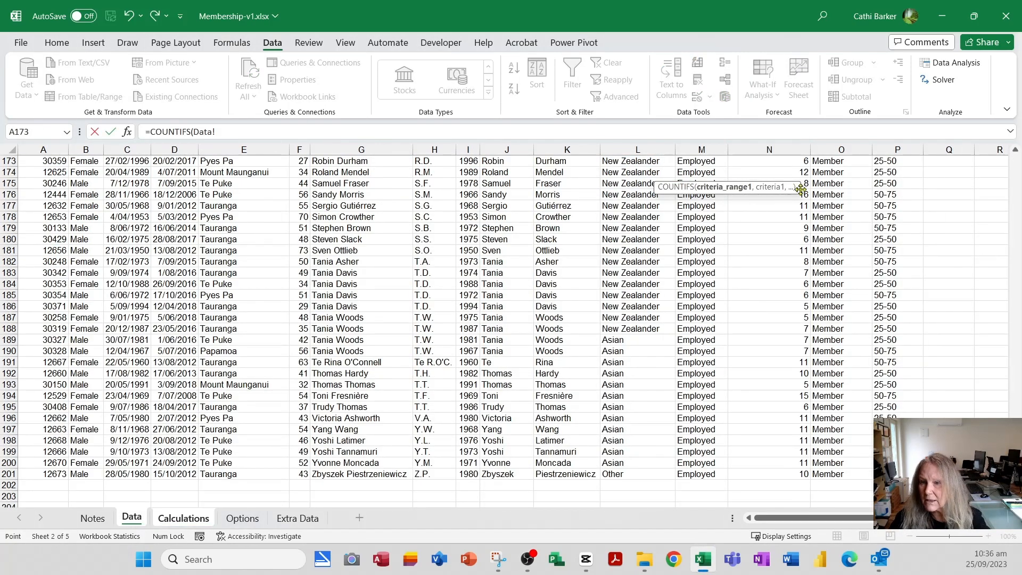
{"action": "left_click", "coordinate": [846, 146]}
{"action": "type", "text": ","}
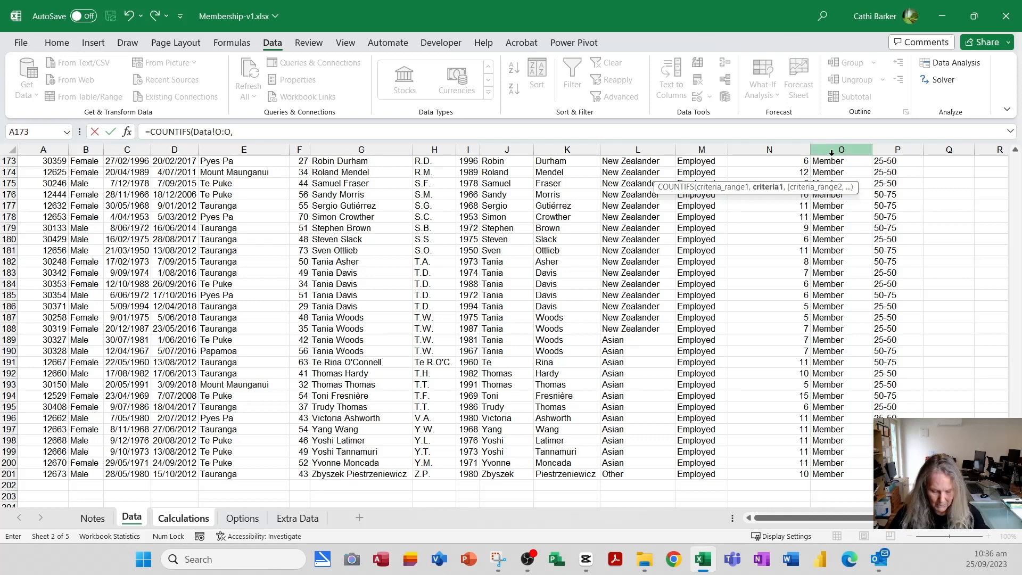
- Use M2 on the Calculations sheet as the COUNTIFS criterion, enter the formula and fill it down to N3
{"action": "left_click", "coordinate": [194, 522]}
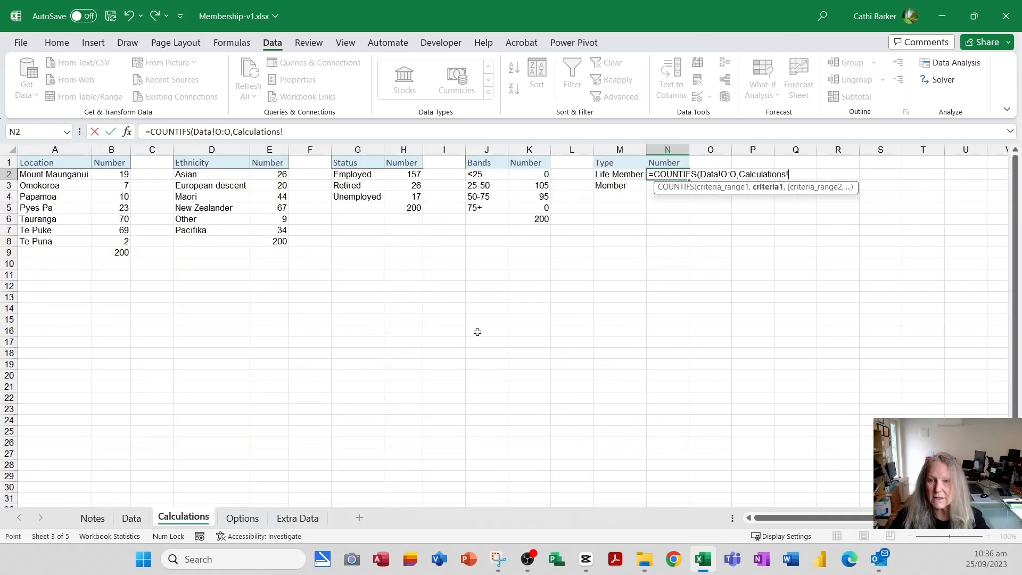
{"action": "left_click", "coordinate": [618, 176]}
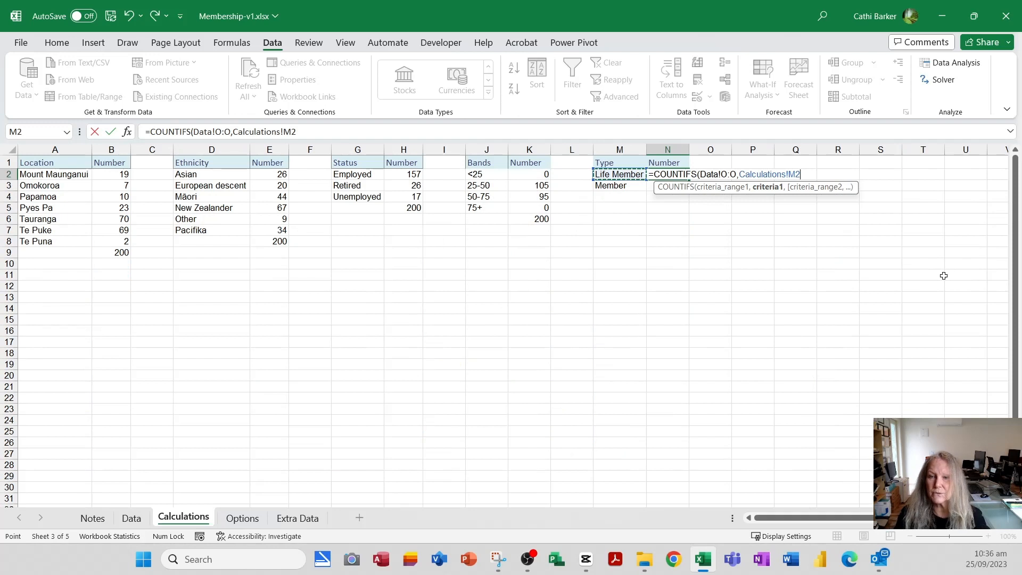
{"action": "key", "text": "Return"}
{"action": "left_click", "coordinate": [685, 177]}
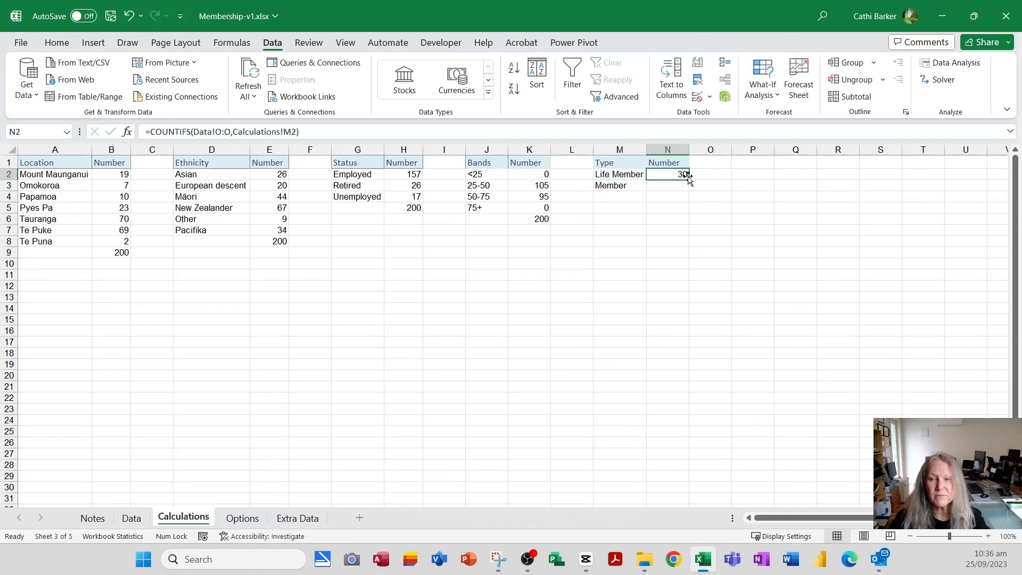
{"action": "left_click_drag", "start_coordinate": [689, 180], "coordinate": [689, 190]}
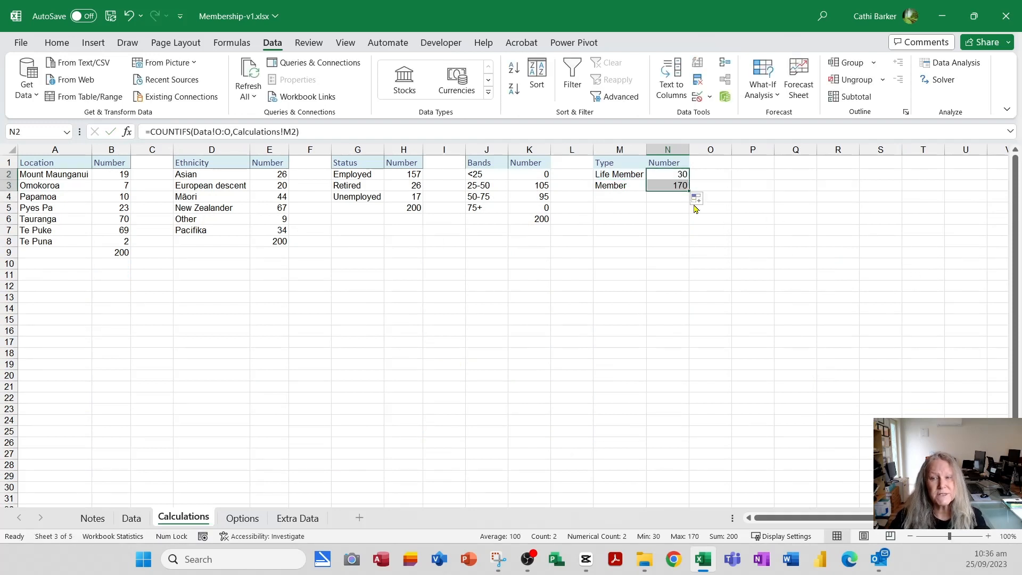
- Total the membership type counts N2:N3 with a SUM formula in N4
{"action": "left_click", "coordinate": [677, 196]}
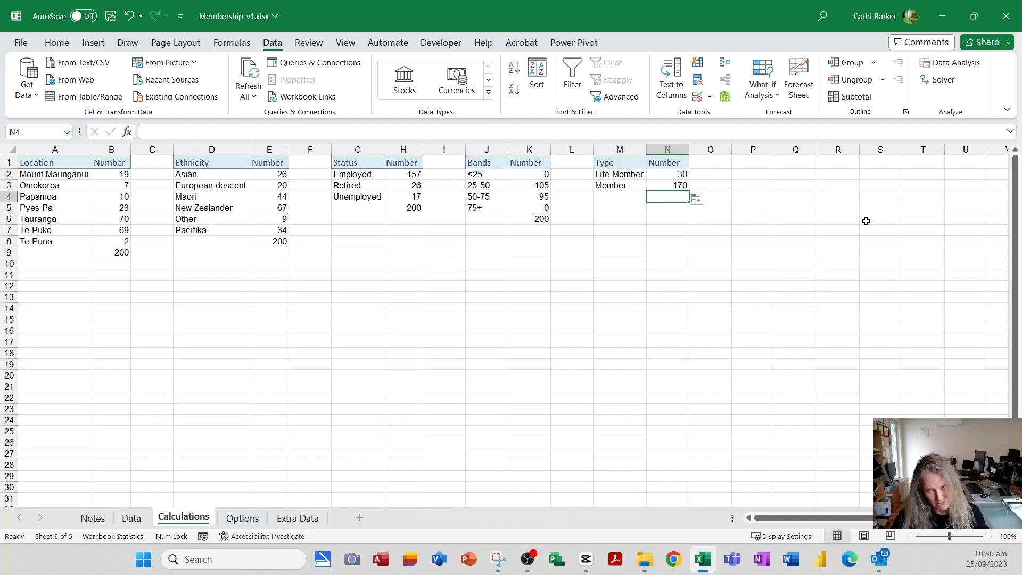
{"action": "key", "text": "alt+equal"}
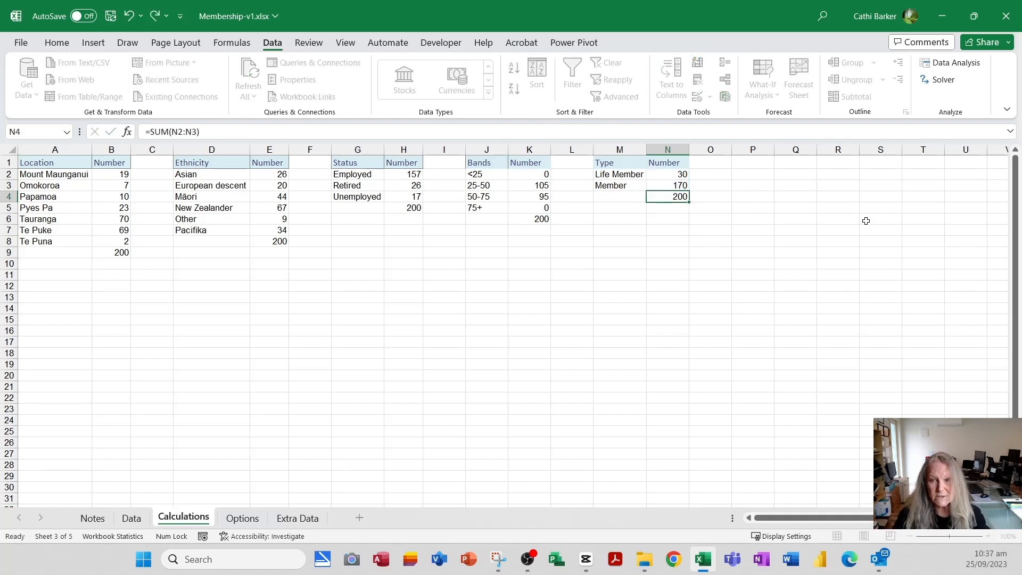
{"action": "key", "text": "ctrl+Return"}
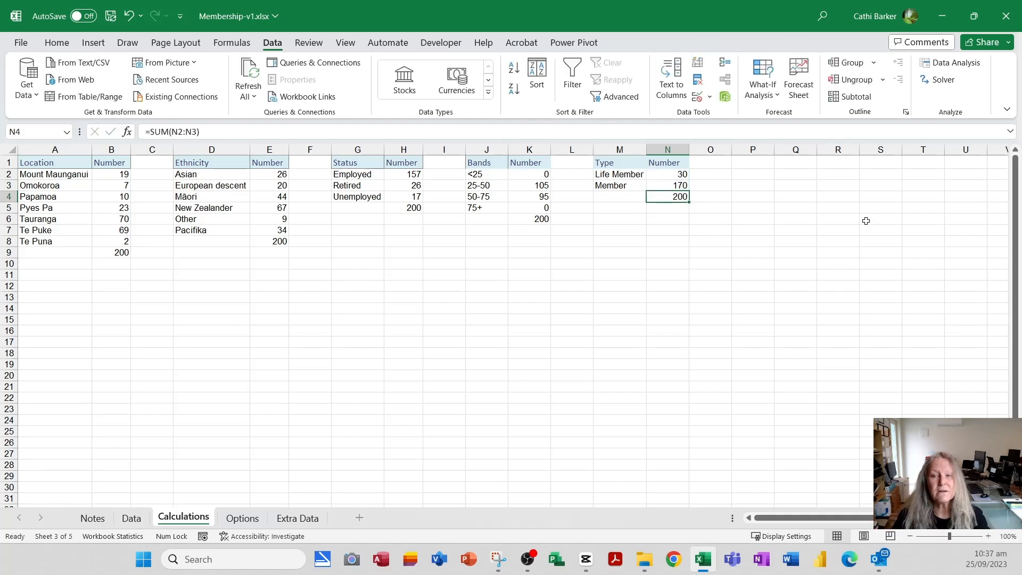
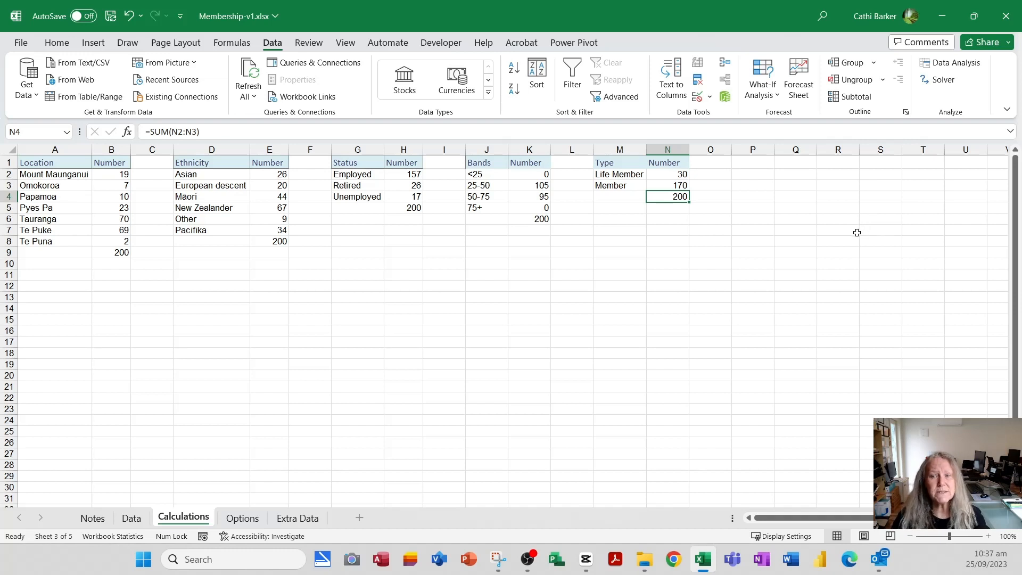
- Add the header Gender in P1 with the entries Female in P2 and Male in P3
{"action": "left_click", "coordinate": [768, 163]}
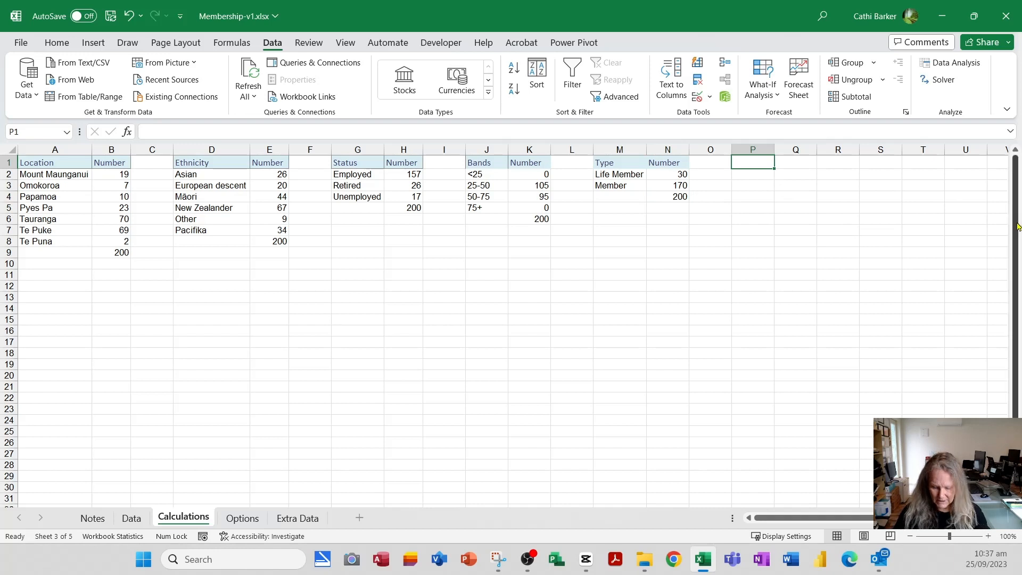
{"action": "type", "text": "Gender"}
{"action": "key", "text": "Return"}
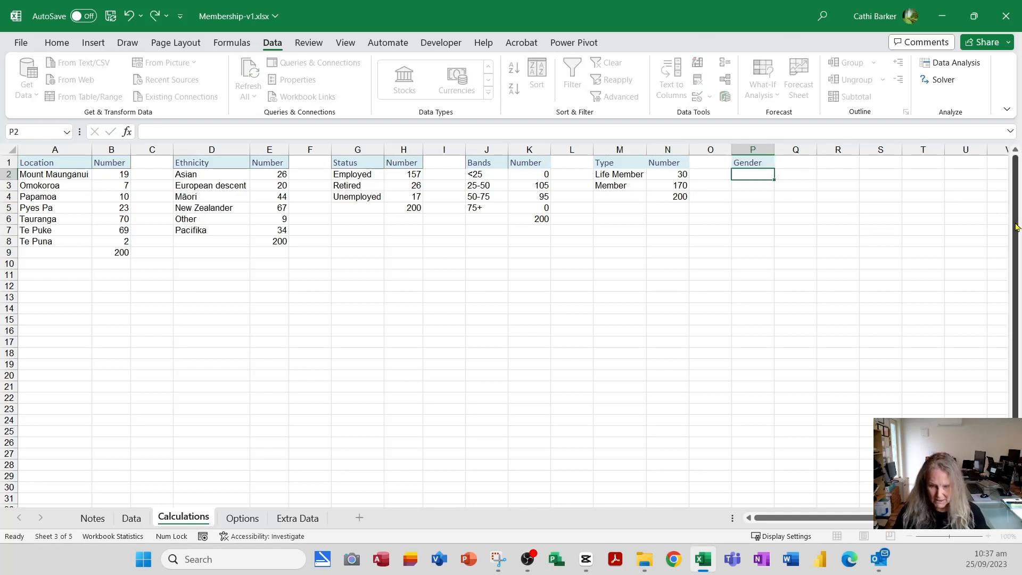
{"action": "type", "text": "Female"}
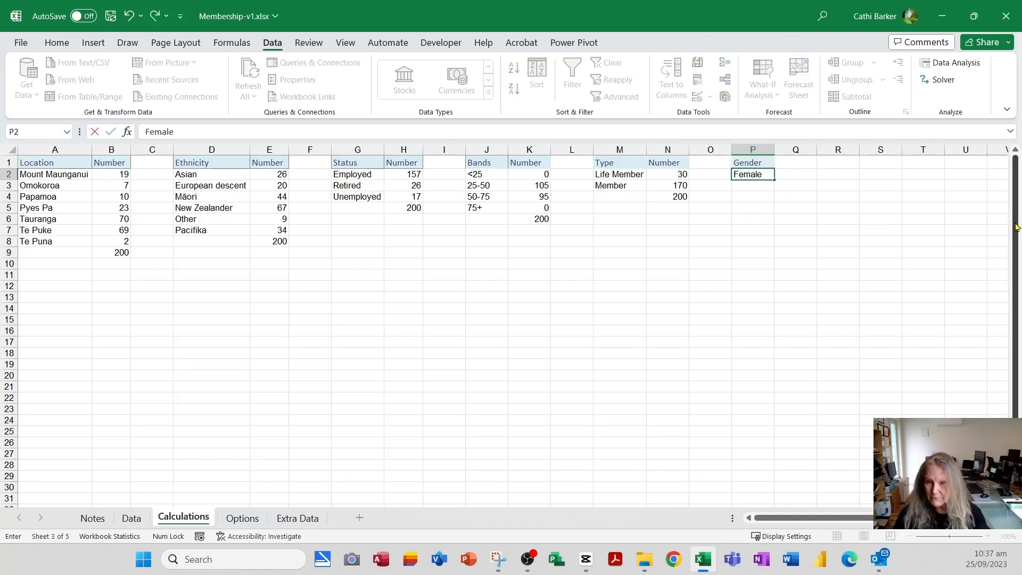
{"action": "key", "text": "Return"}
{"action": "type", "text": "Male"}
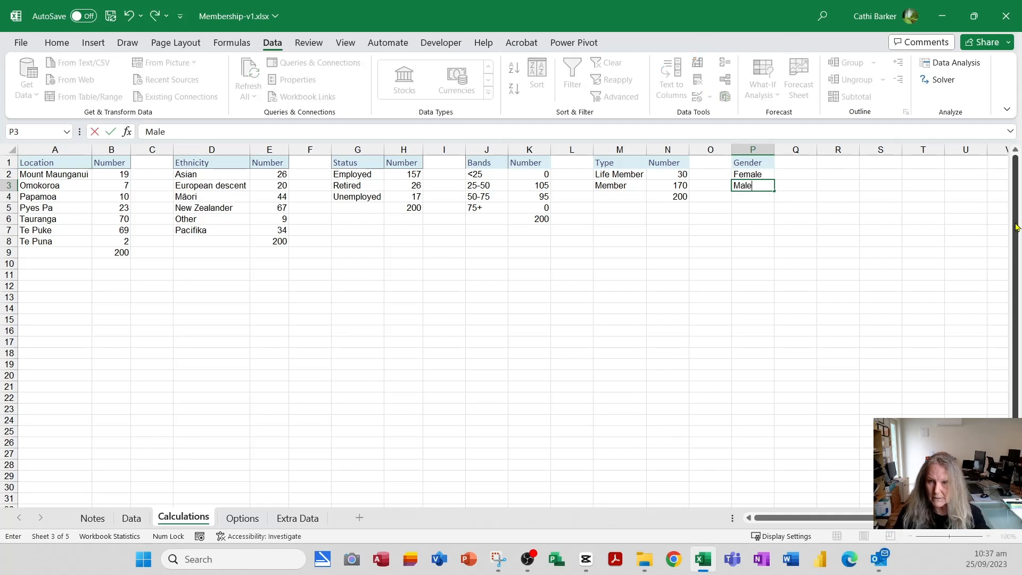
- Add the header Age in Q1 beside the Gender header
{"action": "key", "text": "Up"}
{"action": "key", "text": "Up"}
{"action": "key", "text": "Right"}
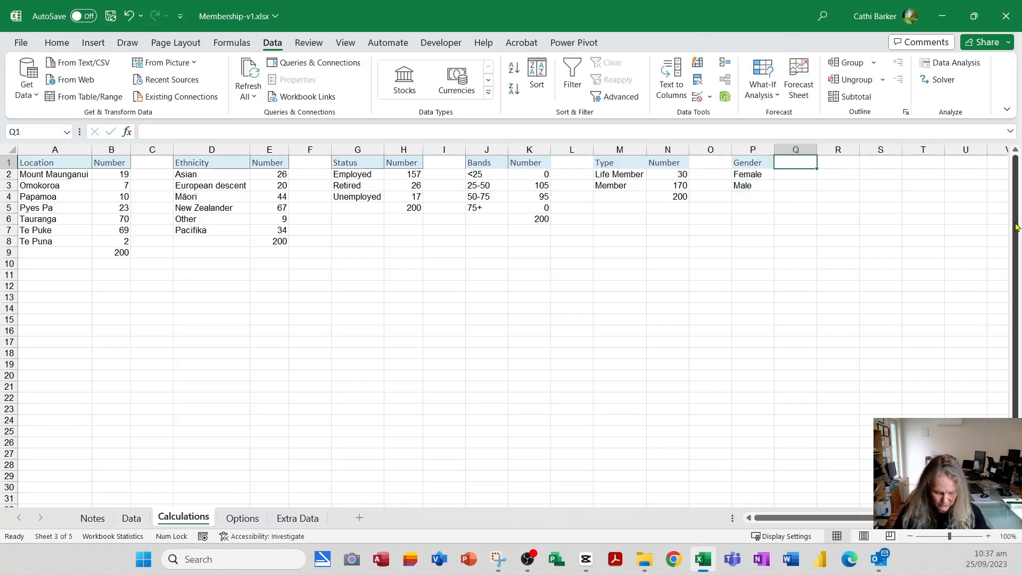
{"action": "type", "text": "Age"}
{"action": "key", "text": "Return"}
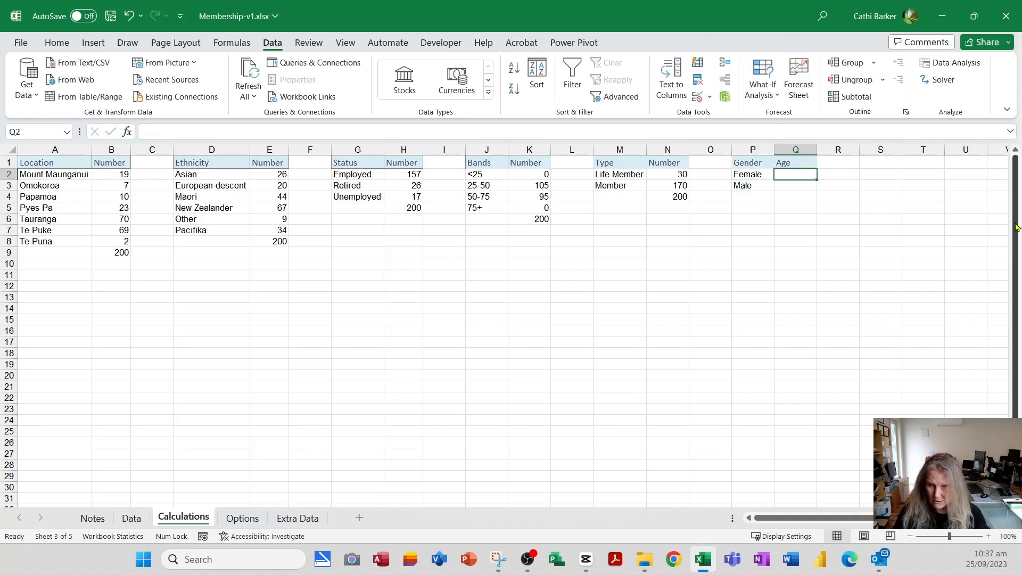
- Start an AVERAGEIFS formula in Q2 with the whole Age column F of the Data sheet as the average range
{"action": "type", "text": "=av"}
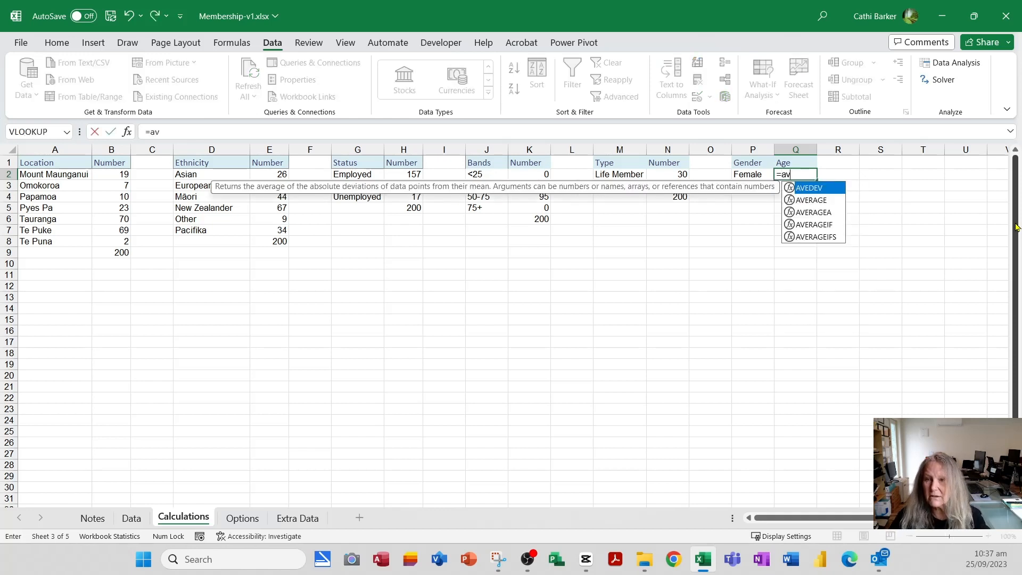
{"action": "double_click", "coordinate": [823, 238]}
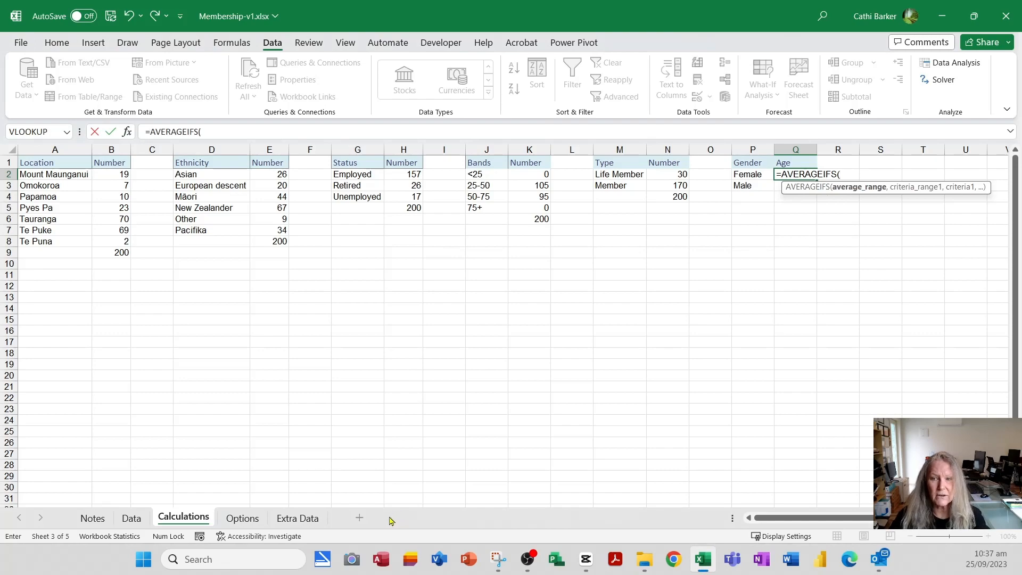
{"action": "left_click", "coordinate": [137, 523]}
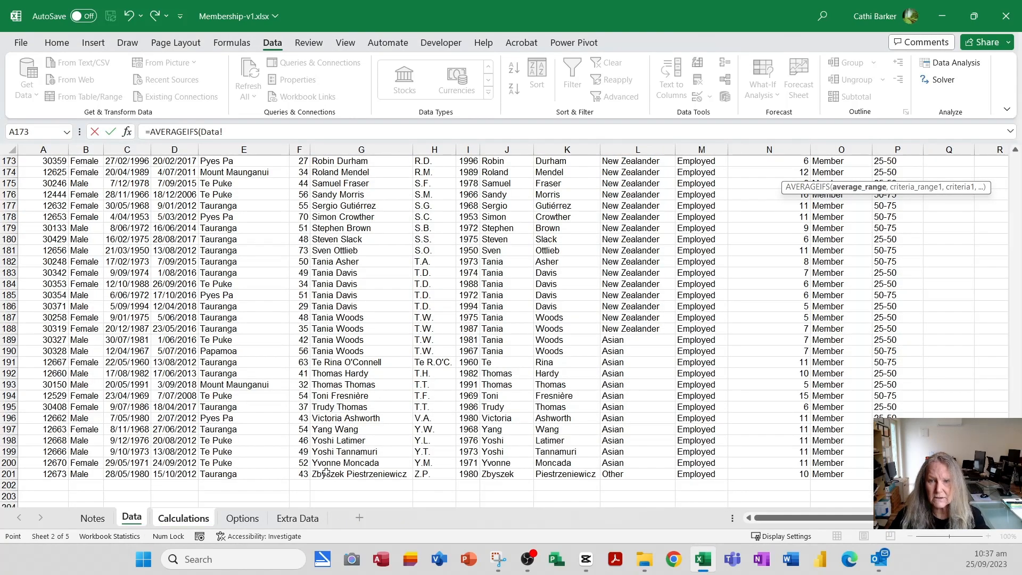
{"action": "scroll", "coordinate": [403, 437], "scroll_direction": "up", "scroll_amount": 8}
{"action": "scroll", "coordinate": [403, 437], "scroll_direction": "up", "scroll_amount": 20}
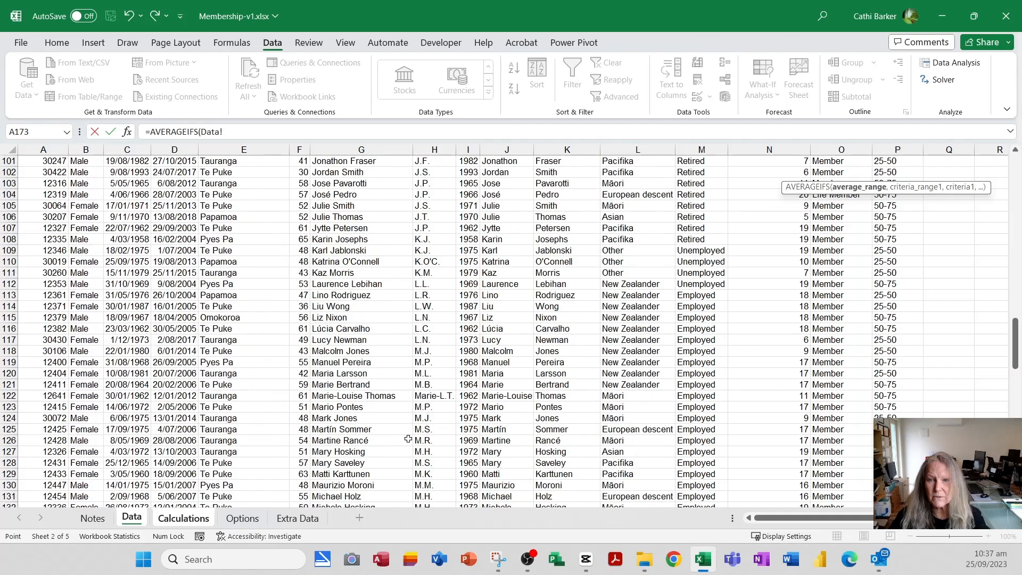
{"action": "scroll", "coordinate": [416, 437], "scroll_direction": "up", "scroll_amount": 15}
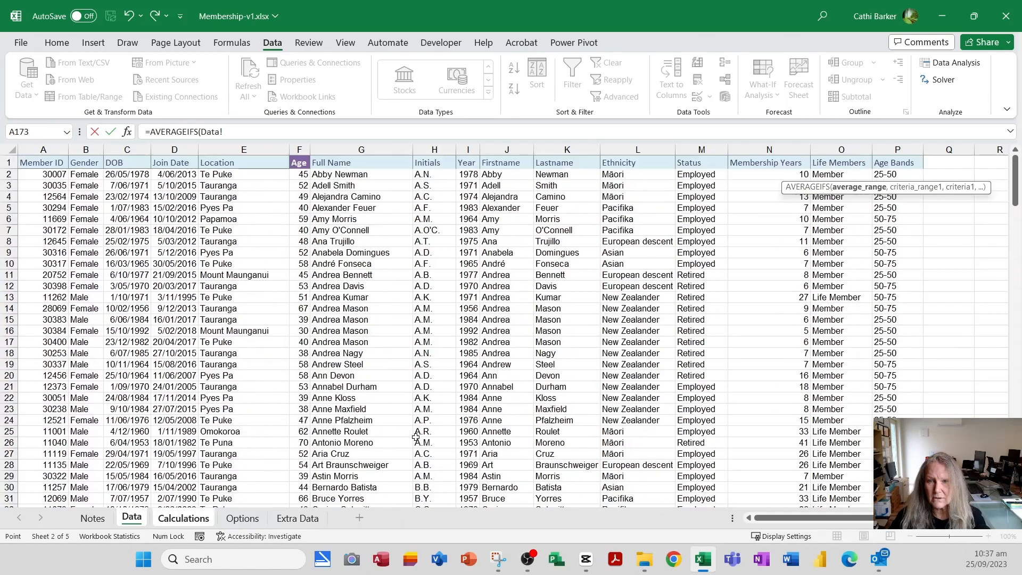
{"action": "left_click", "coordinate": [300, 149]}
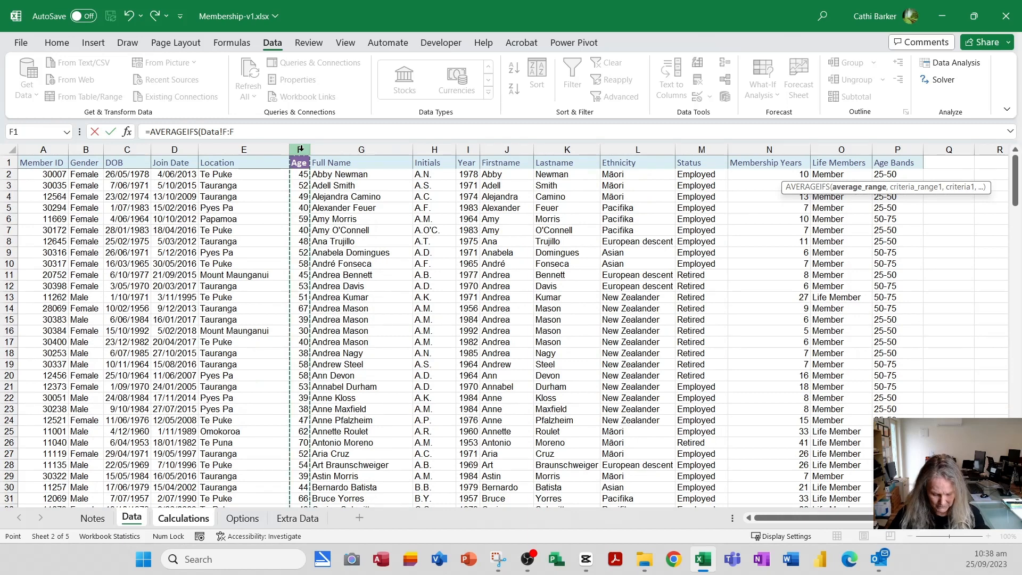
{"action": "type", "text": ","}
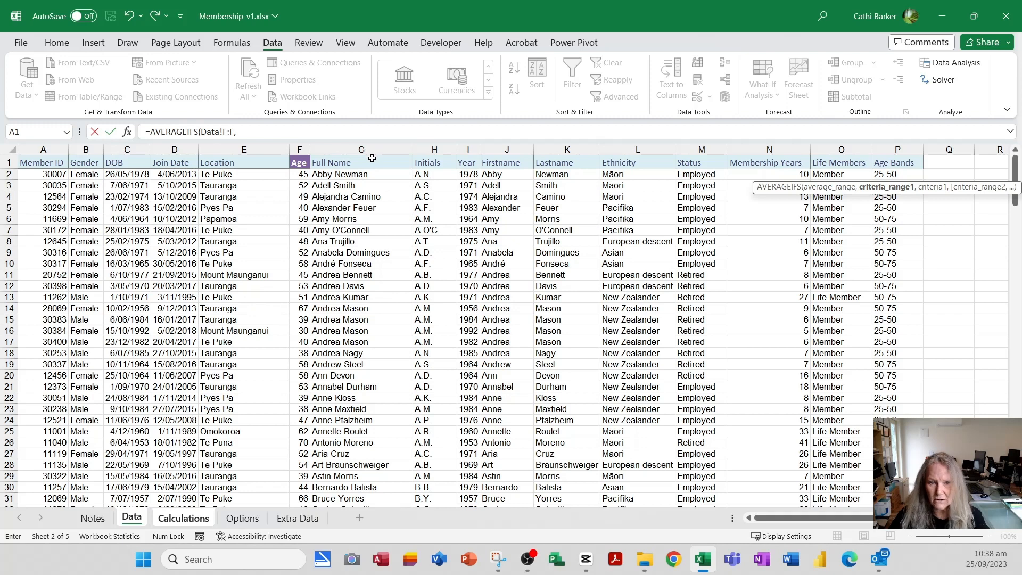
- Complete the AVERAGEIFS with Data column B as criteria range and P2 on the Calculations sheet as criterion, and fill it down to Q3
{"action": "left_click", "coordinate": [92, 150]}
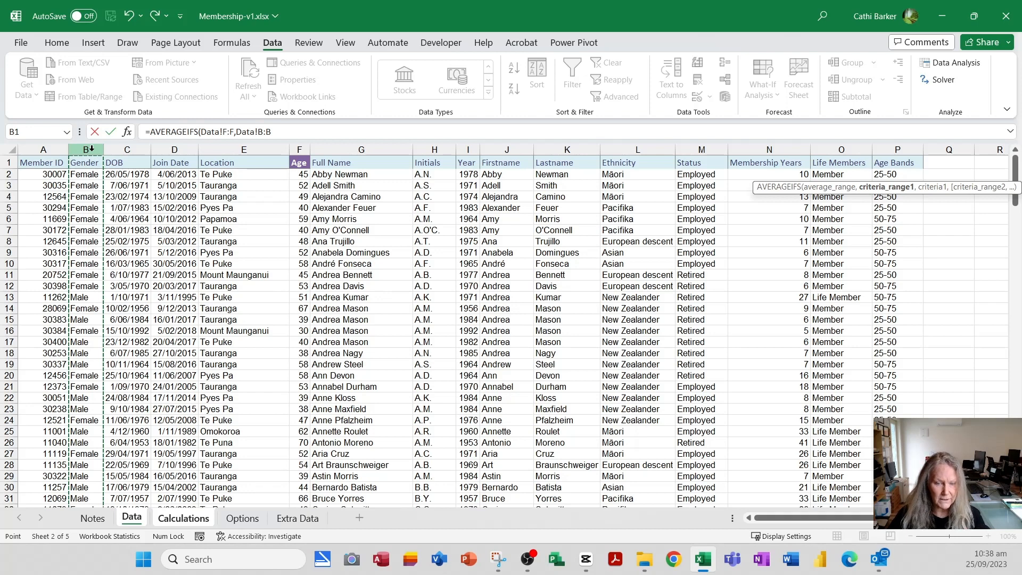
{"action": "type", "text": ","}
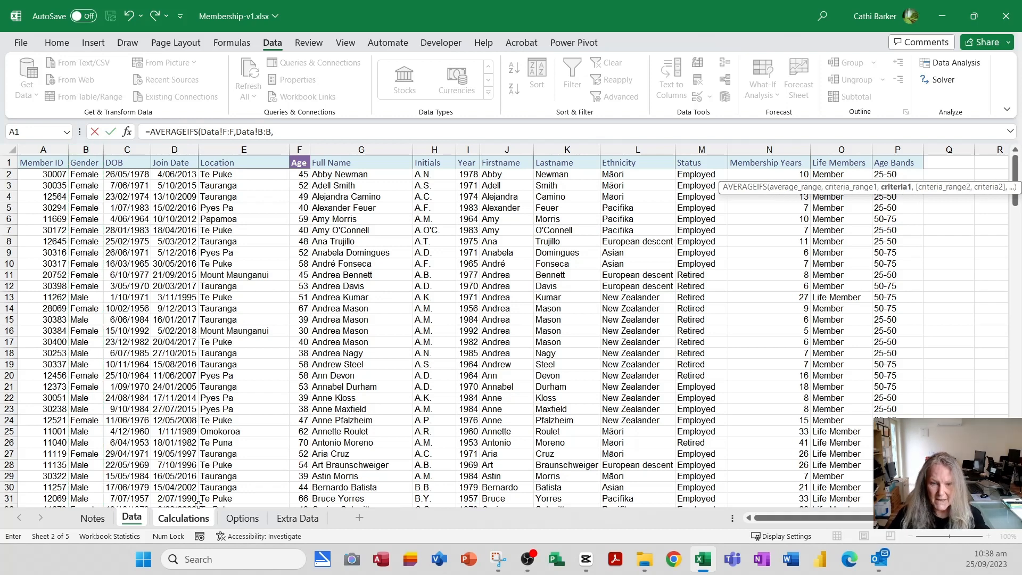
{"action": "left_click", "coordinate": [190, 526]}
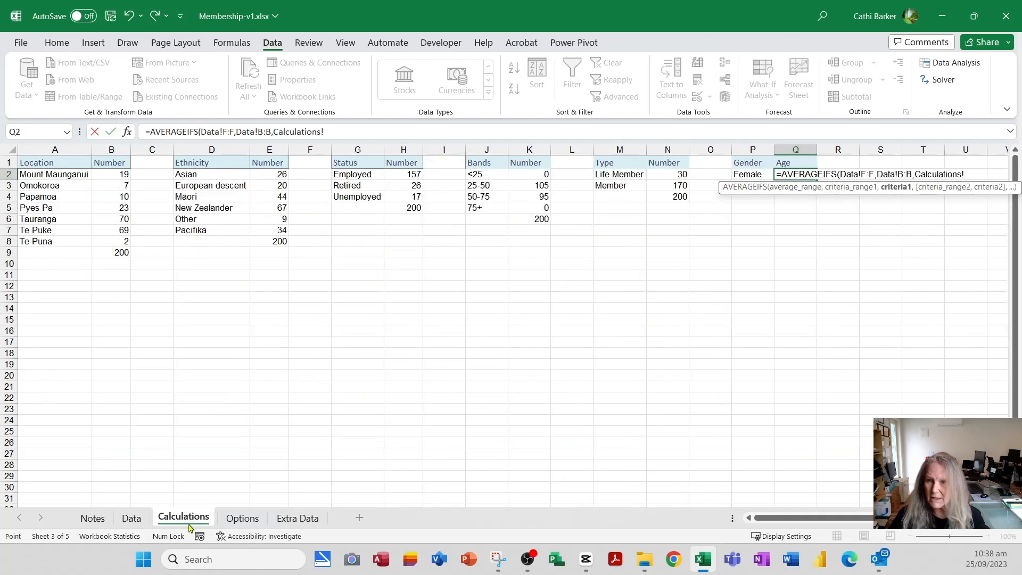
{"action": "left_click", "coordinate": [753, 173]}
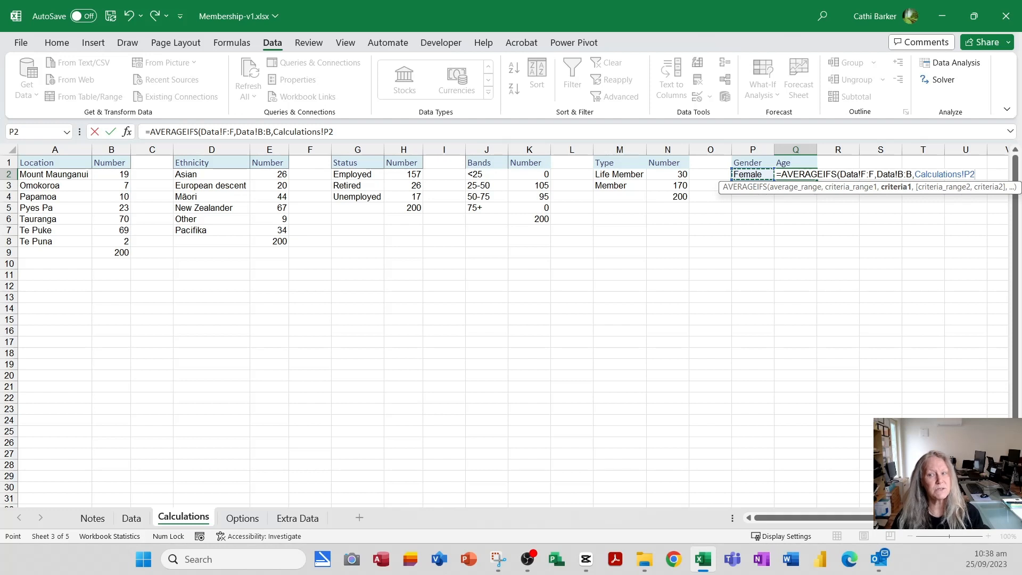
{"action": "key", "text": "Return"}
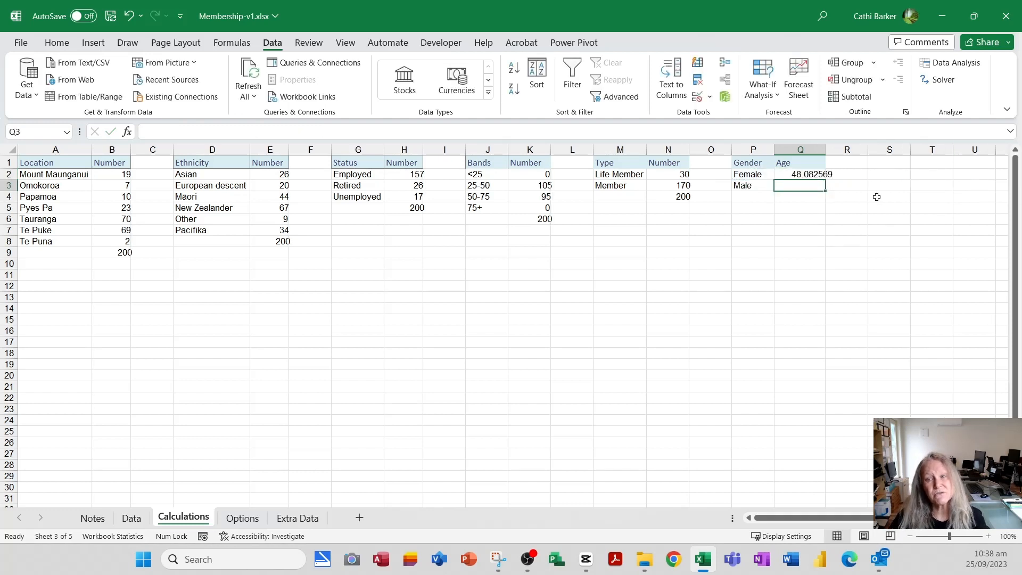
{"action": "left_click", "coordinate": [812, 173]}
{"action": "left_click_drag", "start_coordinate": [827, 181], "coordinate": [826, 190]}
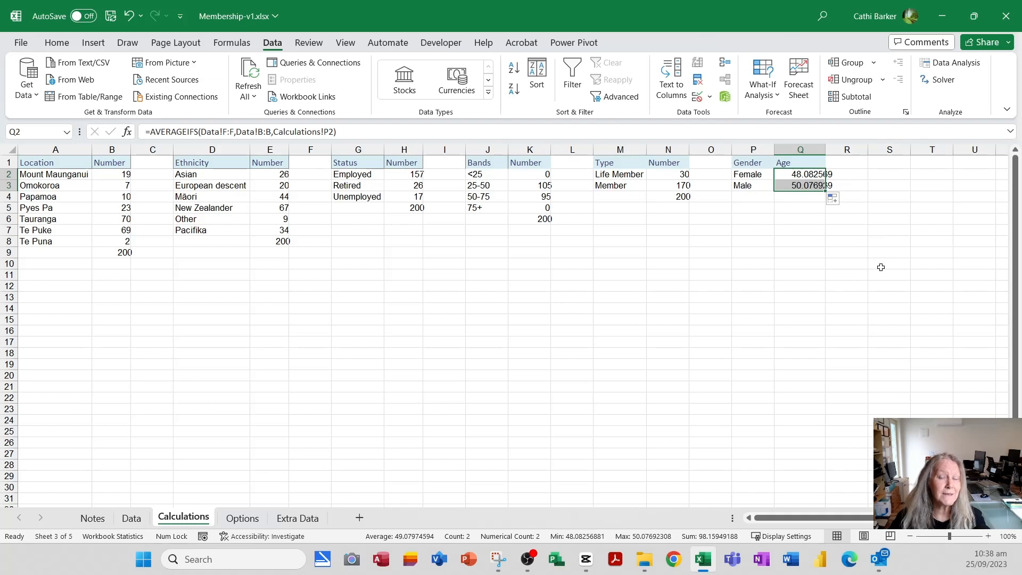
- Format the average ages in Q2:Q3 to show no decimal places and save the workbook
{"action": "left_click", "coordinate": [59, 43]}
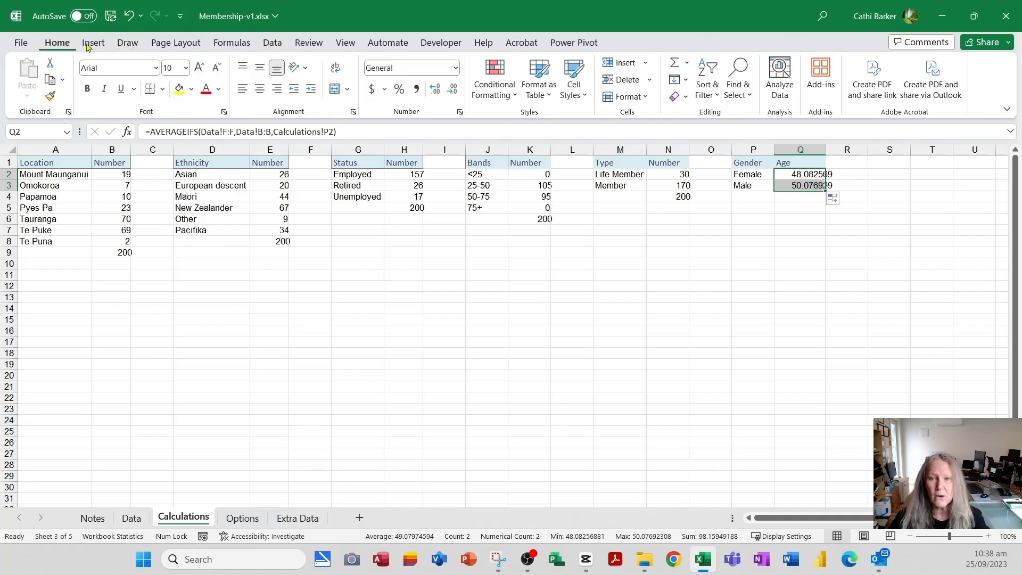
{"action": "left_click", "coordinate": [452, 89]}
{"action": "left_click", "coordinate": [452, 89]}
{"action": "left_click", "coordinate": [452, 89]}
{"action": "left_click", "coordinate": [452, 89]}
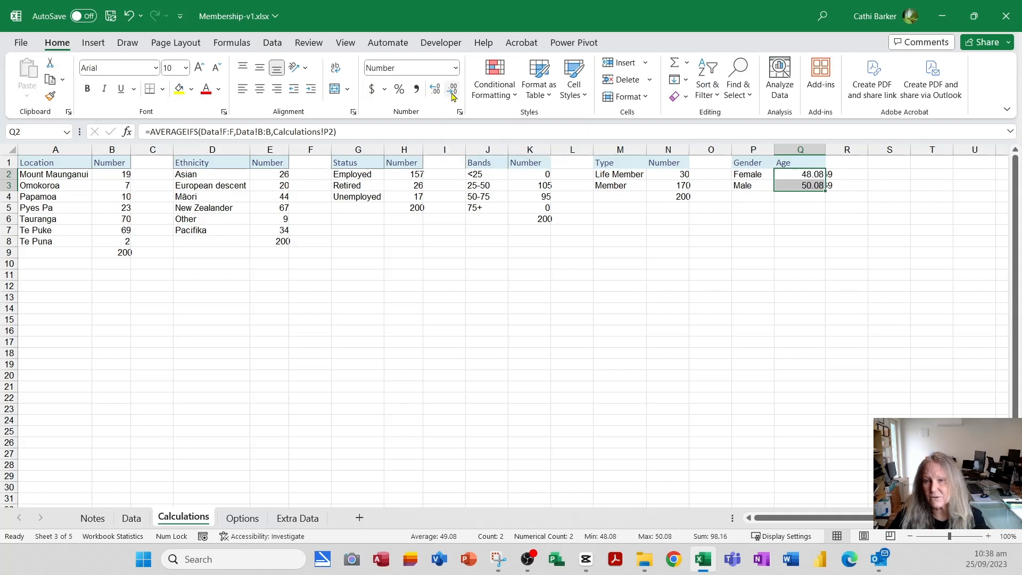
{"action": "left_click", "coordinate": [452, 94]}
{"action": "left_click", "coordinate": [452, 93]}
{"action": "left_click", "coordinate": [800, 197]}
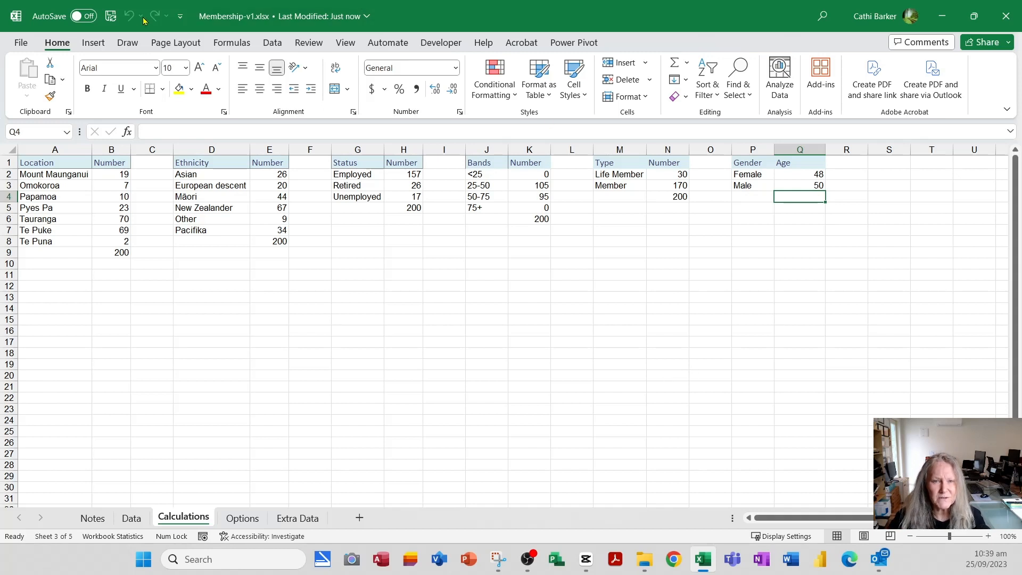
{"action": "left_click", "coordinate": [111, 16]}
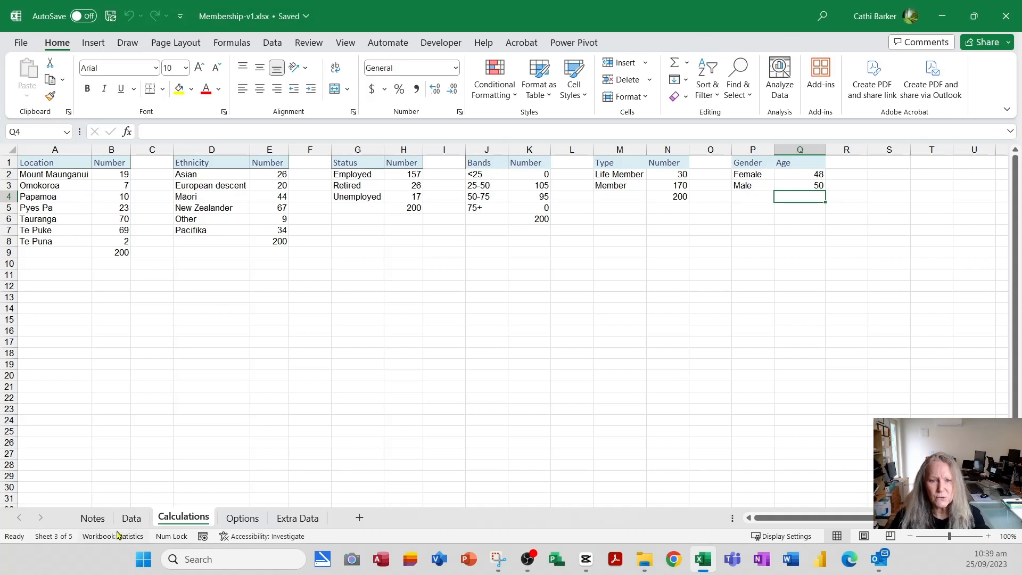
- Convert the membership list A1:P201 on the Data sheet into a table with headers and look through its rows
{"action": "left_click", "coordinate": [132, 518]}
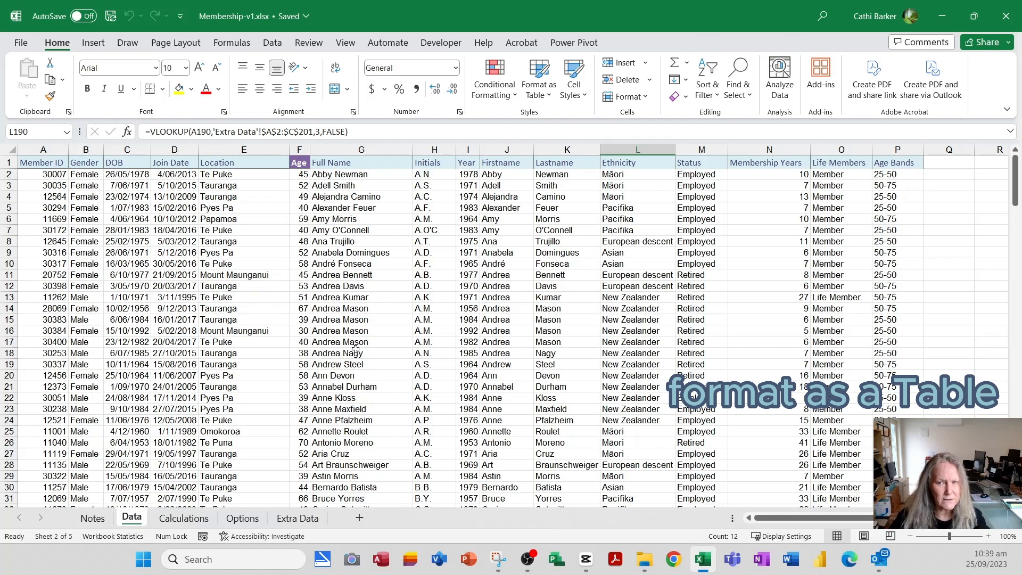
{"action": "scroll", "coordinate": [356, 350], "scroll_direction": "down", "scroll_amount": 8}
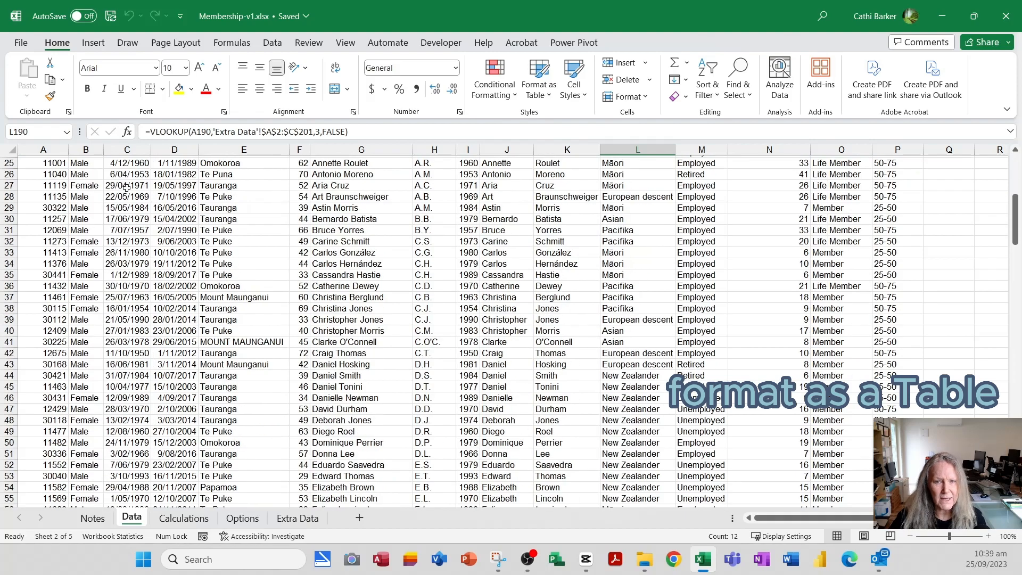
{"action": "scroll", "coordinate": [442, 306], "scroll_direction": "up", "scroll_amount": 7}
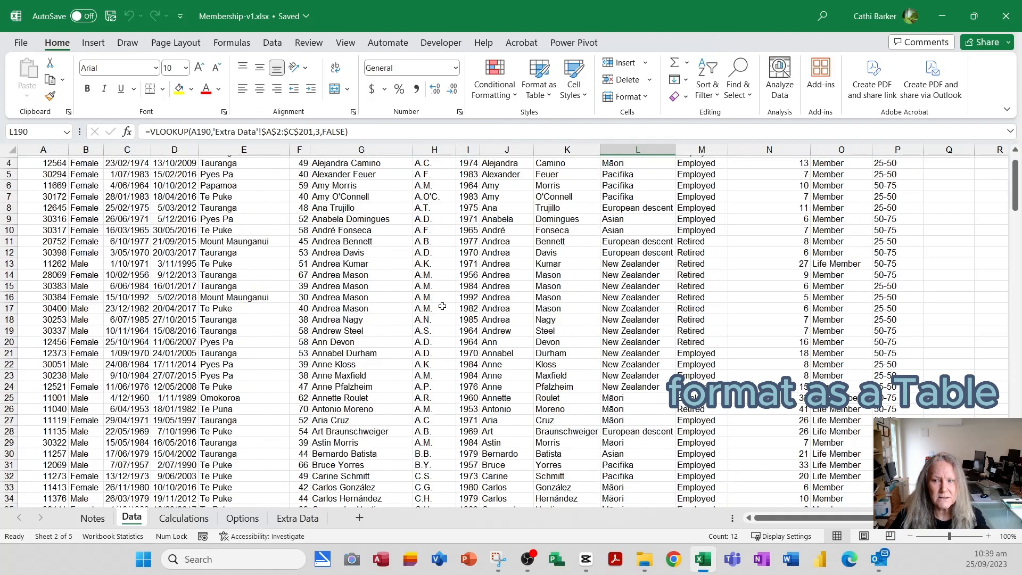
{"action": "scroll", "coordinate": [443, 306], "scroll_direction": "up", "scroll_amount": 1}
{"action": "left_click", "coordinate": [234, 226]}
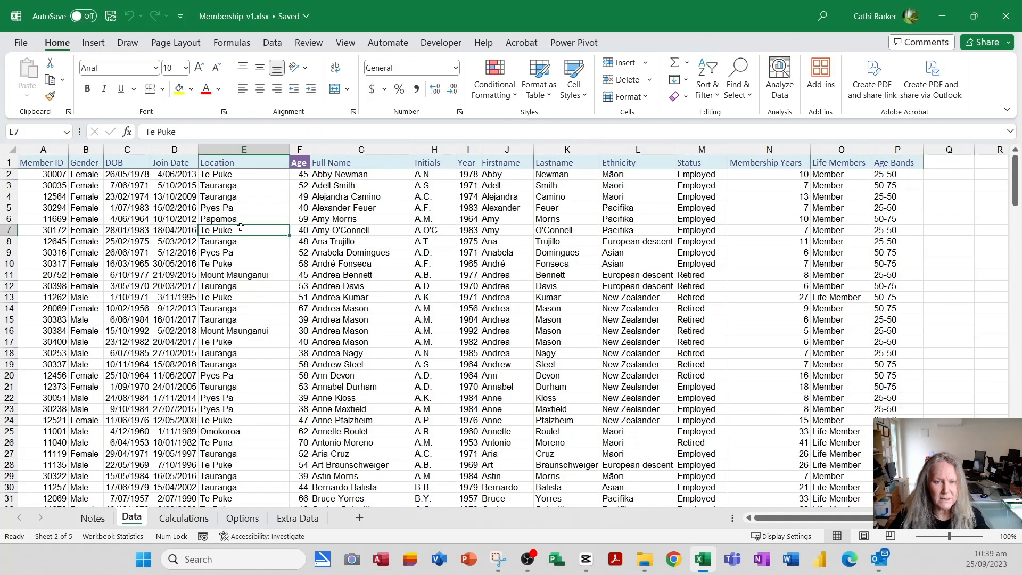
{"action": "left_click", "coordinate": [542, 90]}
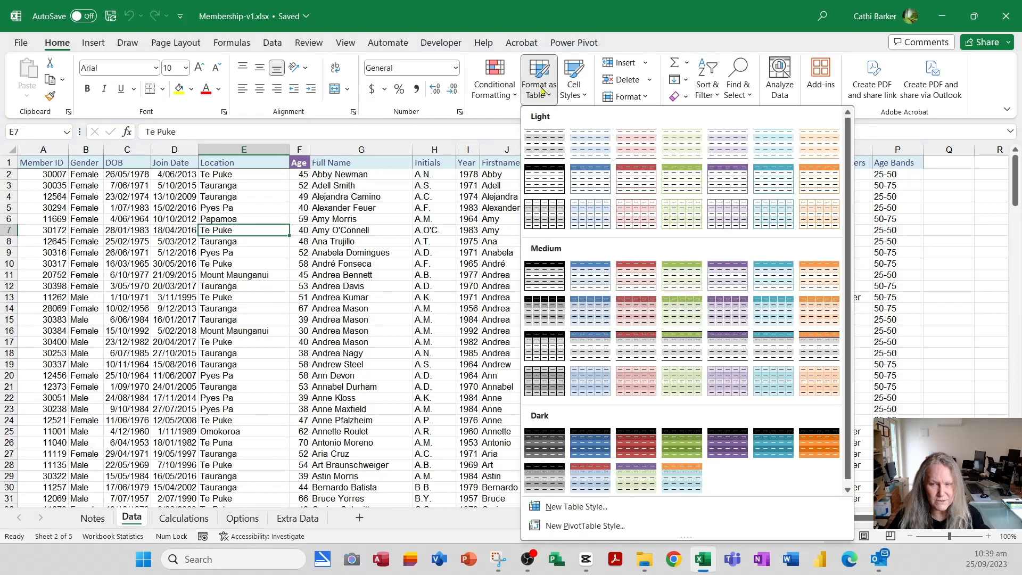
{"action": "left_click", "coordinate": [253, 230]}
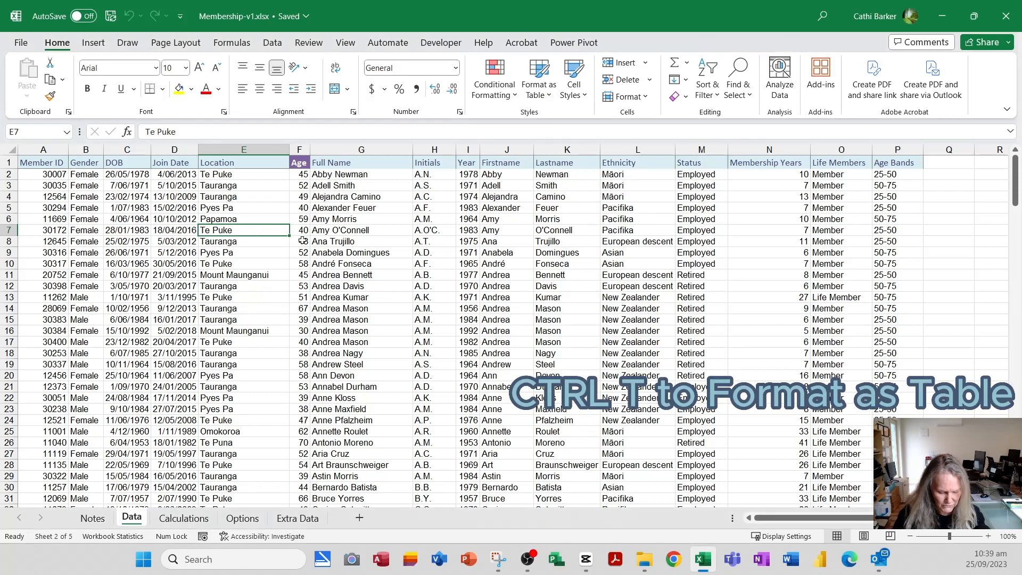
{"action": "key", "text": "ctrl+t"}
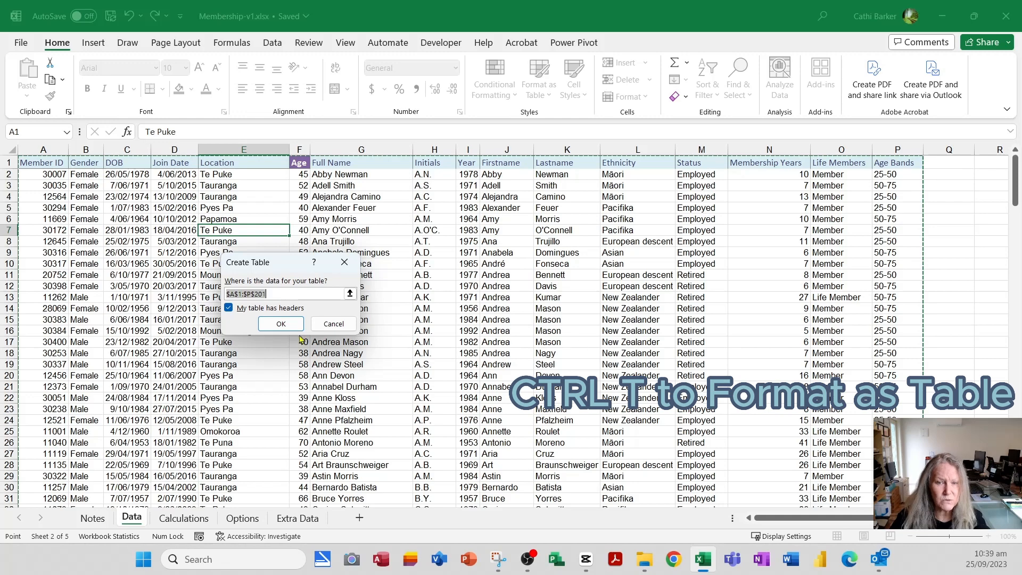
{"action": "left_click", "coordinate": [282, 323]}
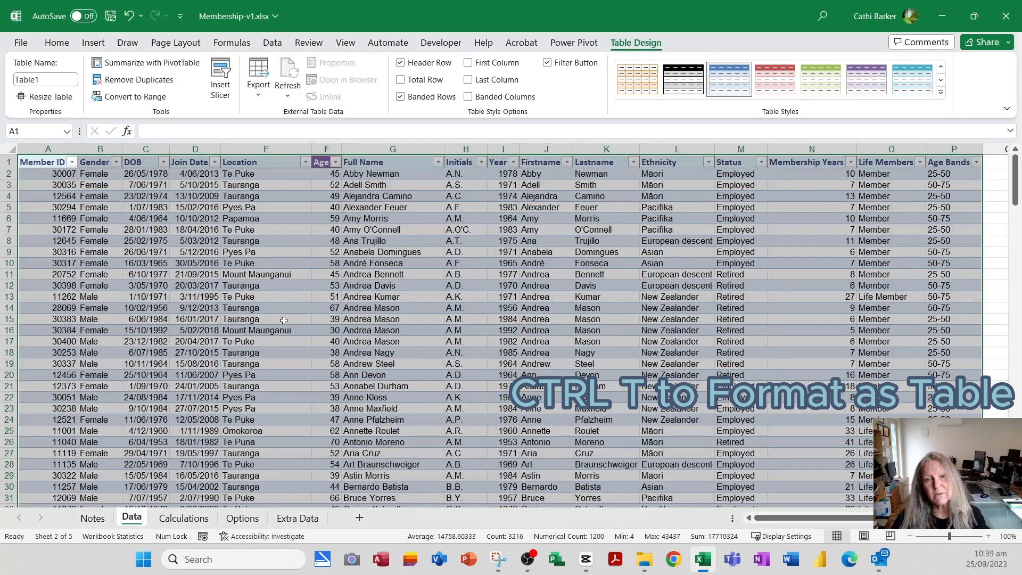
{"action": "left_click", "coordinate": [294, 289]}
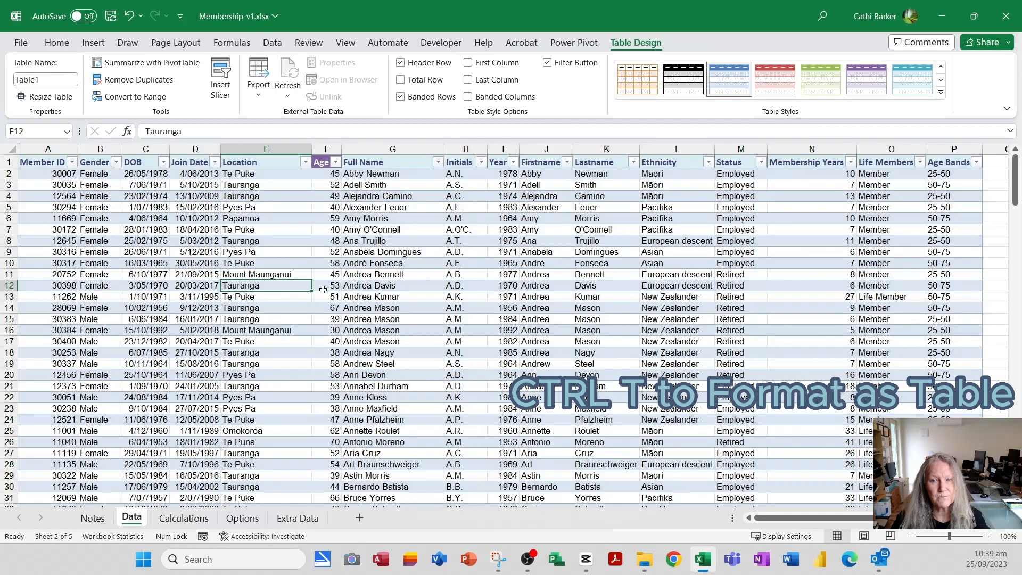
{"action": "scroll", "coordinate": [297, 232], "scroll_direction": "down", "scroll_amount": 1}
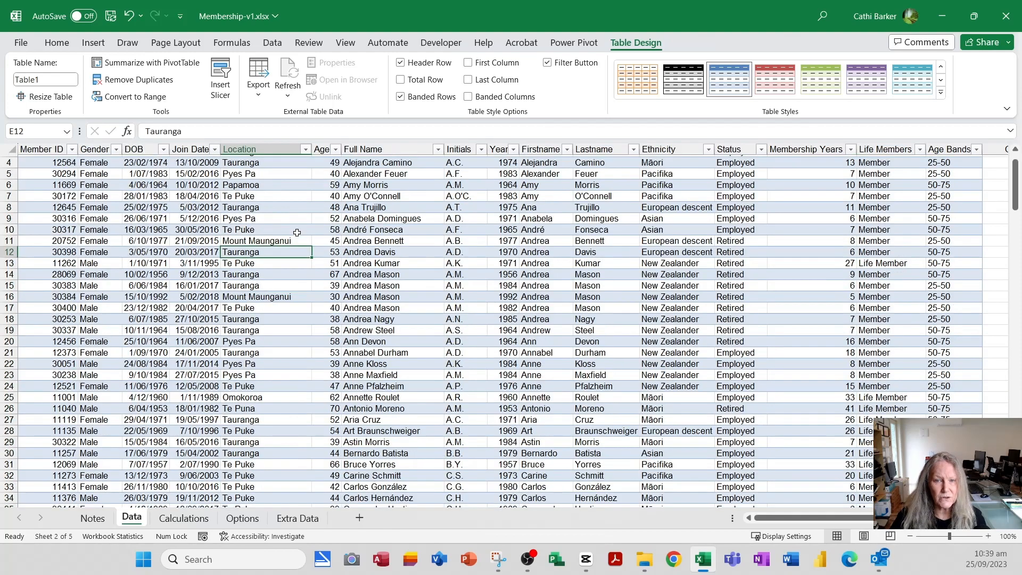
{"action": "scroll", "coordinate": [297, 233], "scroll_direction": "down", "scroll_amount": 14}
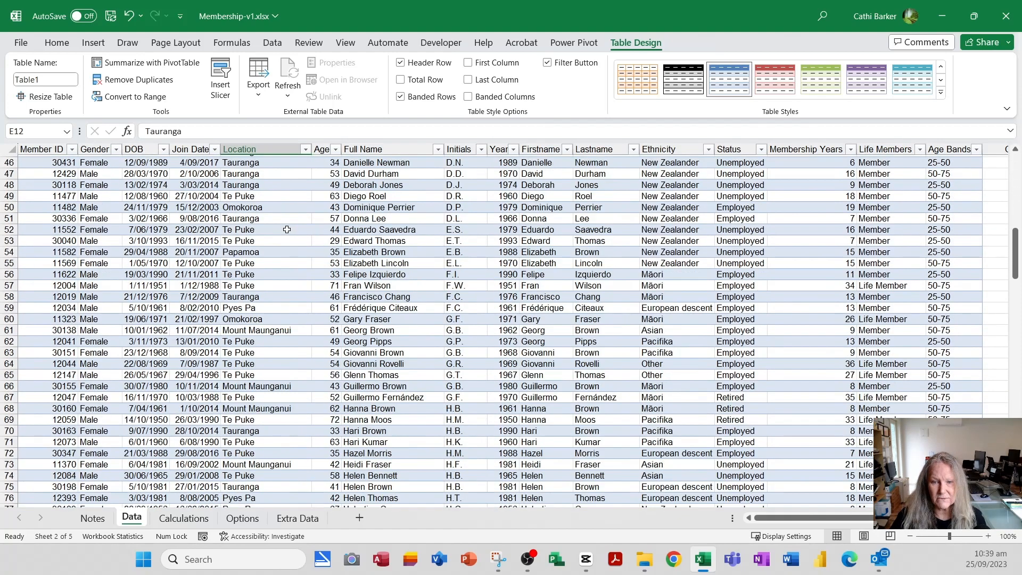
- Replace the banded rows of the membership table with banded columns
{"action": "scroll", "coordinate": [286, 230], "scroll_direction": "down", "scroll_amount": 3}
{"action": "scroll", "coordinate": [287, 229], "scroll_direction": "up", "scroll_amount": 6}
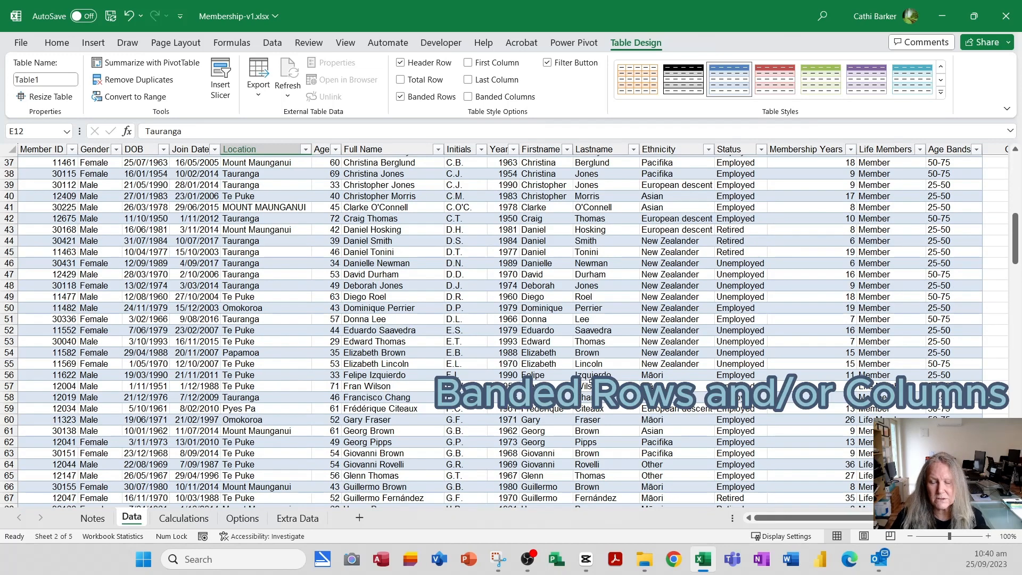
{"action": "scroll", "coordinate": [571, 370], "scroll_direction": "up", "scroll_amount": 6}
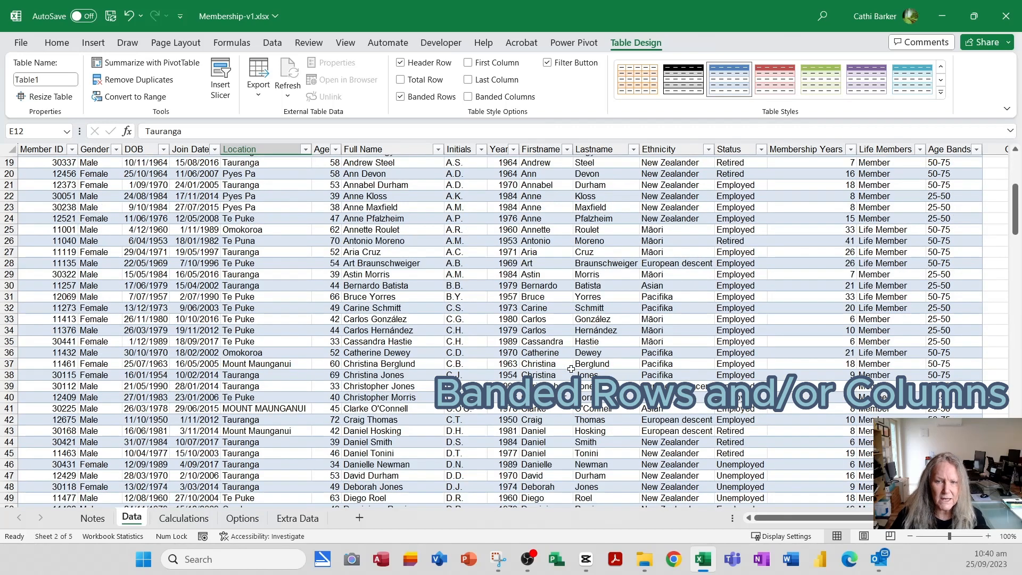
{"action": "scroll", "coordinate": [571, 369], "scroll_direction": "down", "scroll_amount": 3}
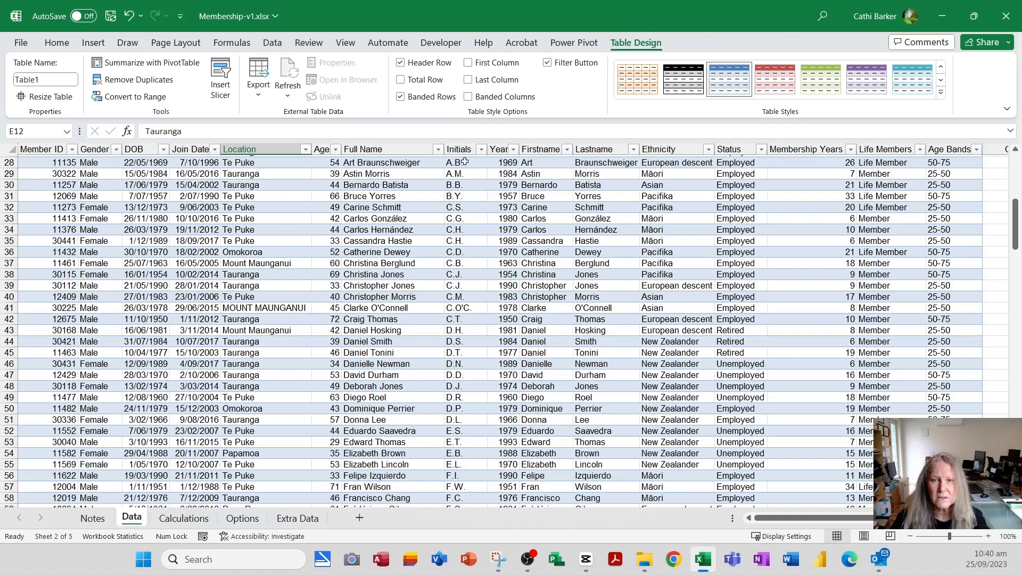
{"action": "left_click", "coordinate": [400, 96]}
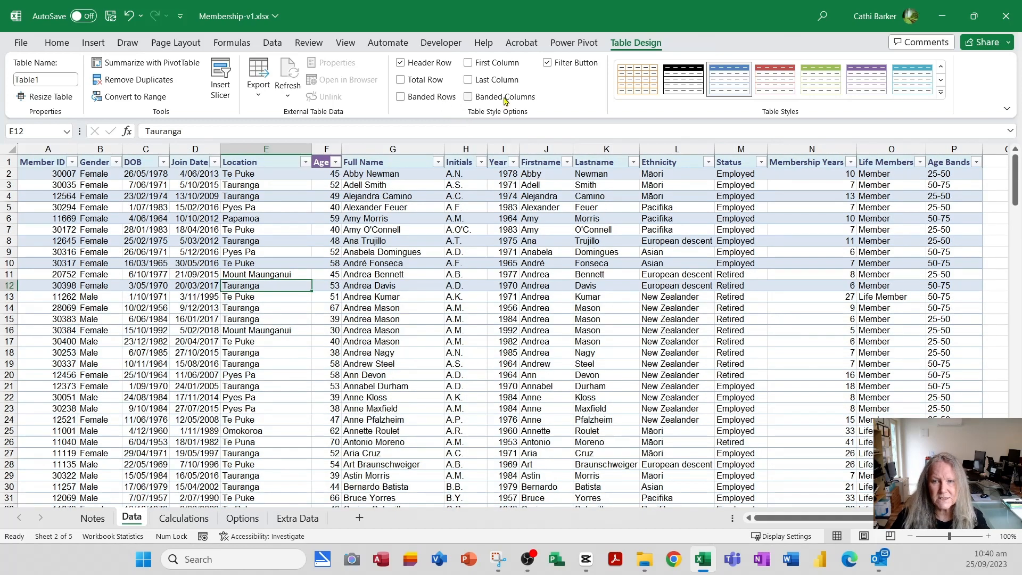
{"action": "left_click", "coordinate": [505, 99]}
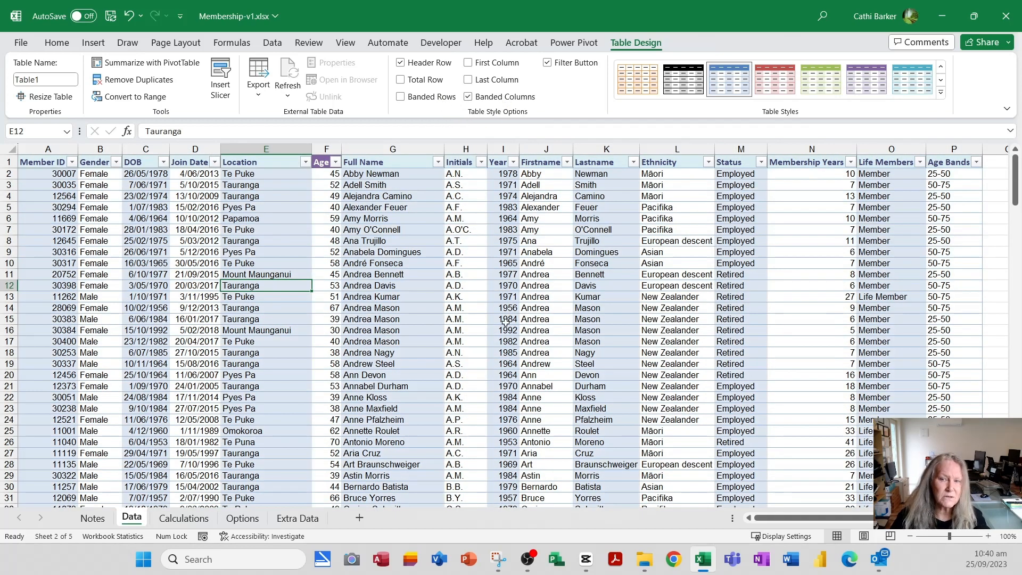
- Look through the column-striped table, and switch it back from banded columns to banded rows
{"action": "scroll", "coordinate": [506, 322], "scroll_direction": "down", "scroll_amount": 10}
{"action": "scroll", "coordinate": [497, 331], "scroll_direction": "up", "scroll_amount": 6}
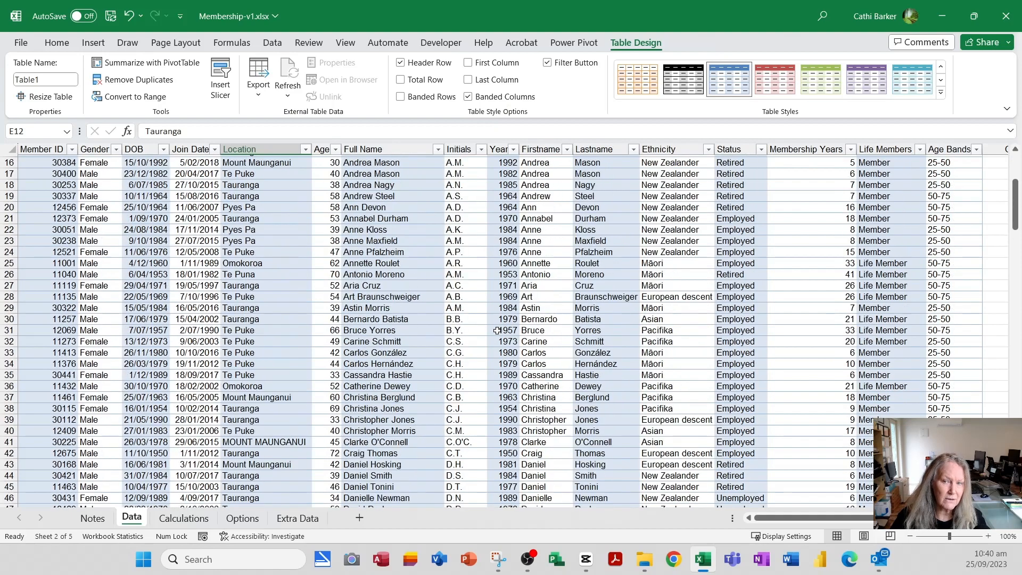
{"action": "scroll", "coordinate": [496, 331], "scroll_direction": "up", "scroll_amount": 5}
{"action": "left_click", "coordinate": [534, 101]}
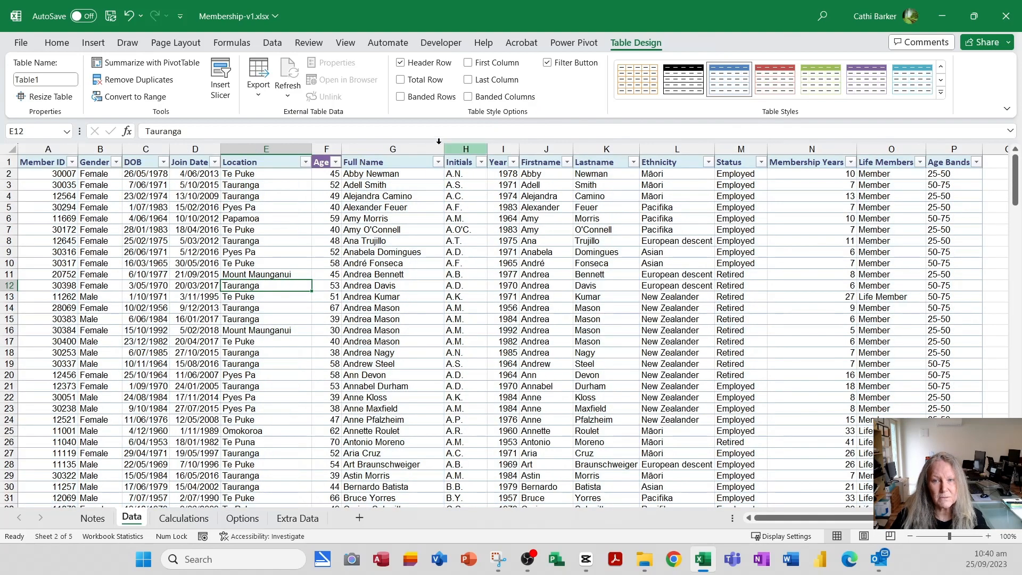
{"action": "left_click", "coordinate": [421, 99]}
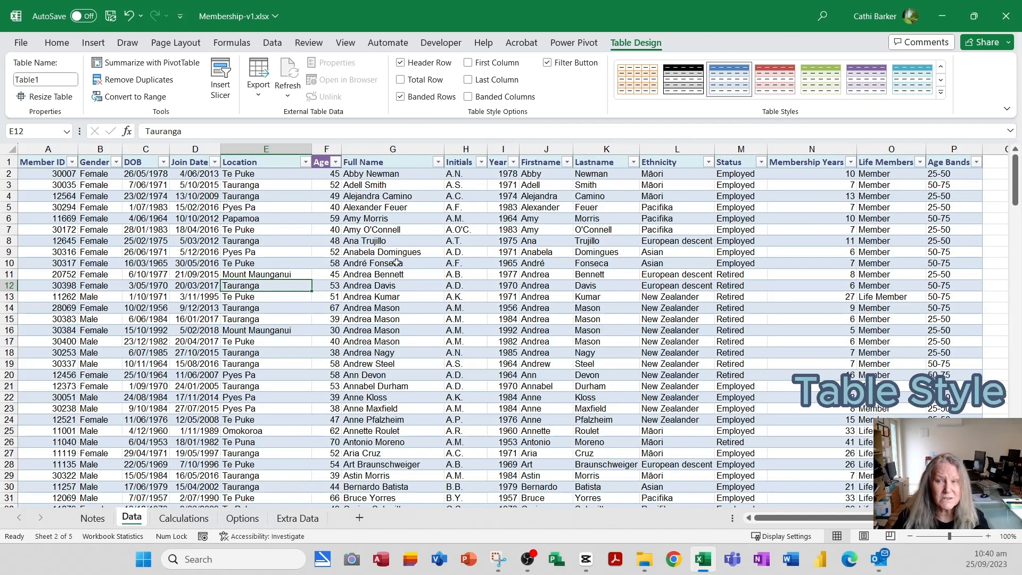
- Apply a teal table style to the membership table and select blank cell S13 outside it
{"action": "left_click", "coordinate": [942, 95]}
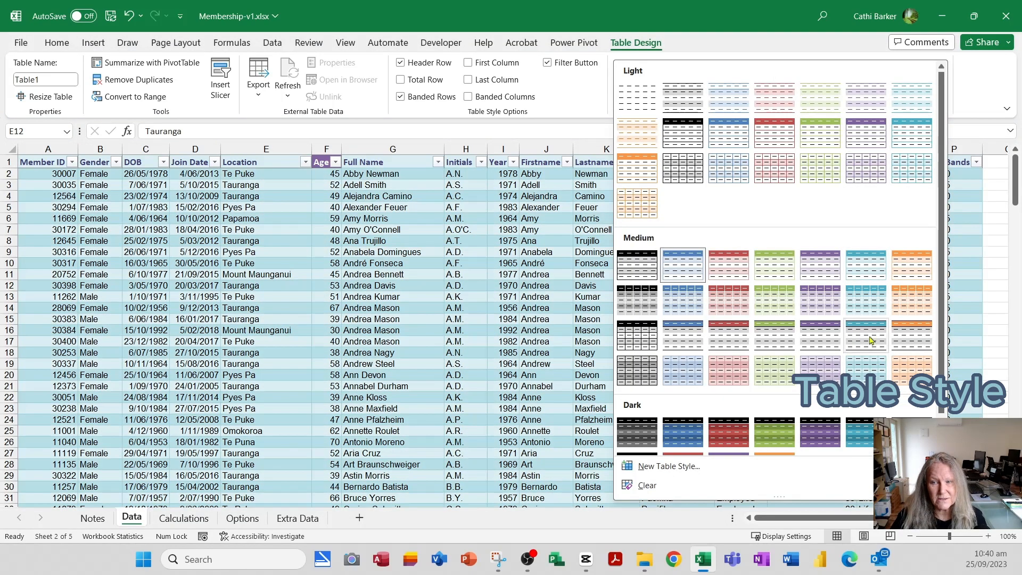
{"action": "left_click", "coordinate": [871, 276]}
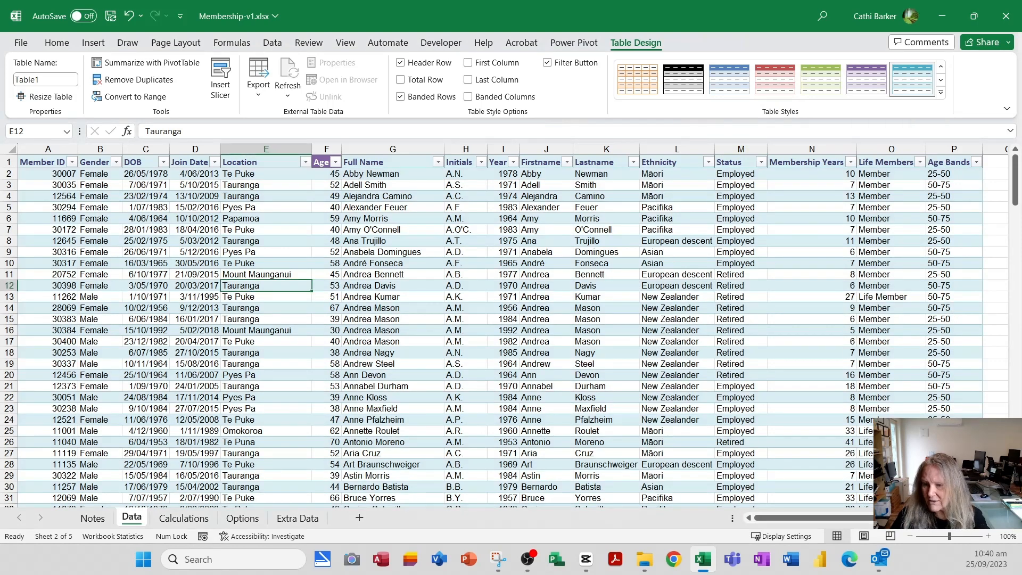
{"action": "scroll", "coordinate": [945, 319], "scroll_direction": "right", "scroll_amount": 3}
{"action": "left_click", "coordinate": [951, 296]}
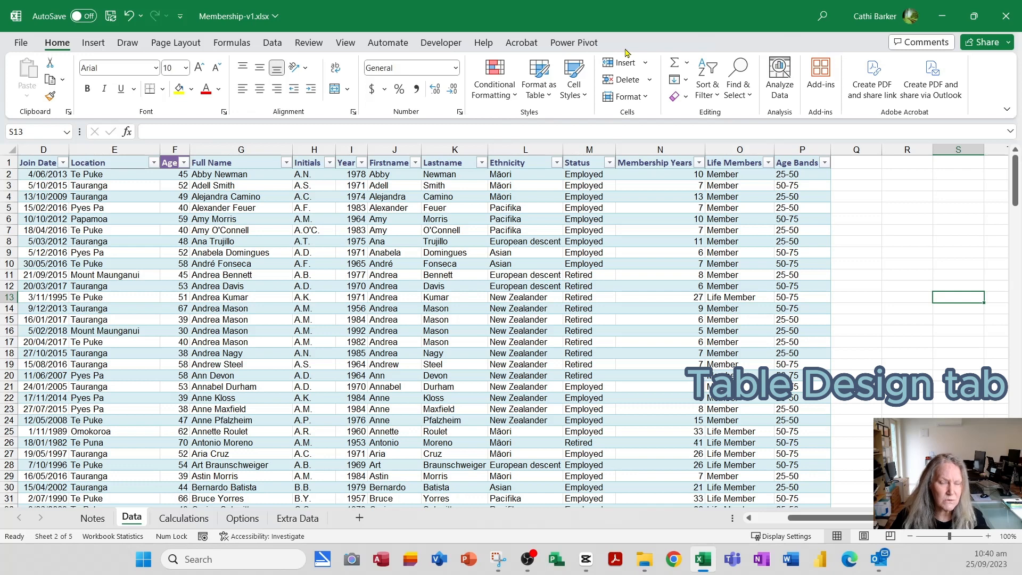
- Turn on the total row for the membership table and view the function choices for the Age Bands total
{"action": "left_click", "coordinate": [579, 254]}
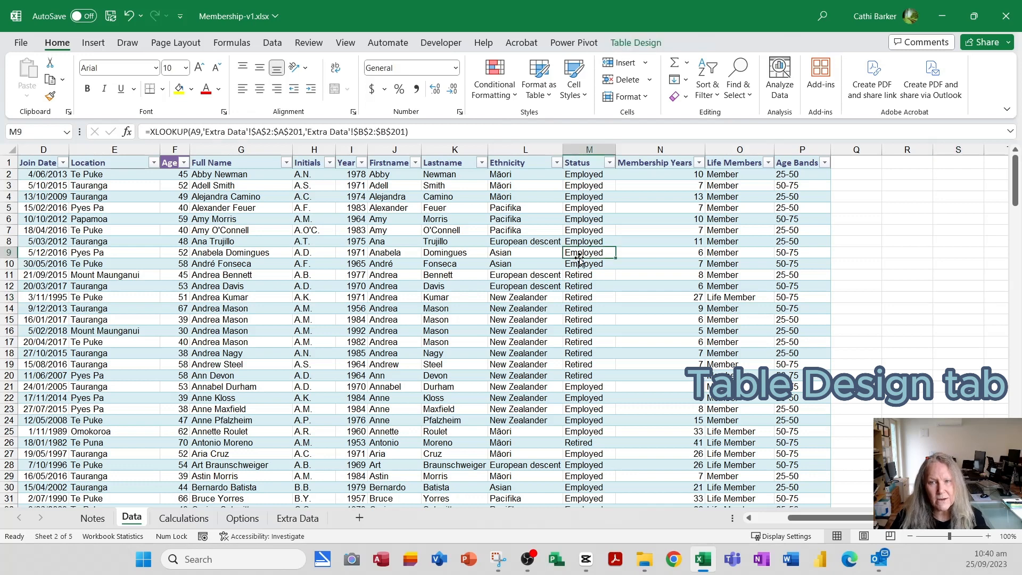
{"action": "left_click", "coordinate": [645, 42]}
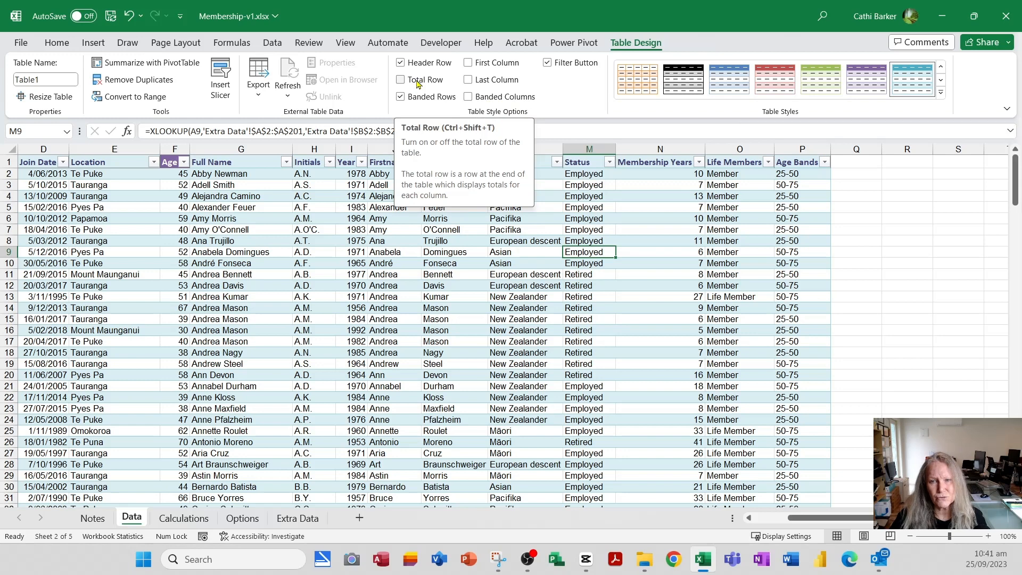
{"action": "left_click", "coordinate": [400, 80]}
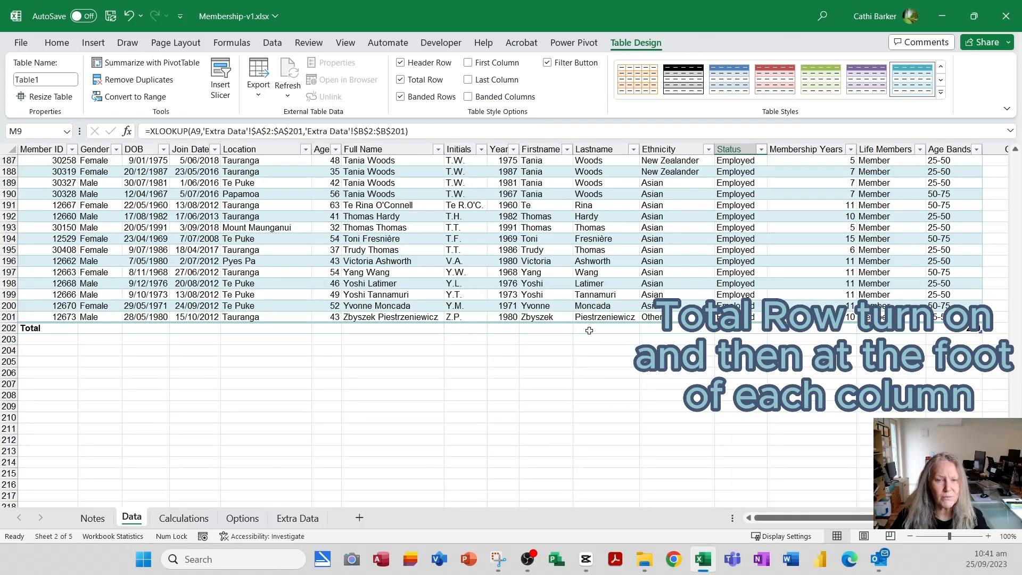
{"action": "left_click", "coordinate": [974, 329]}
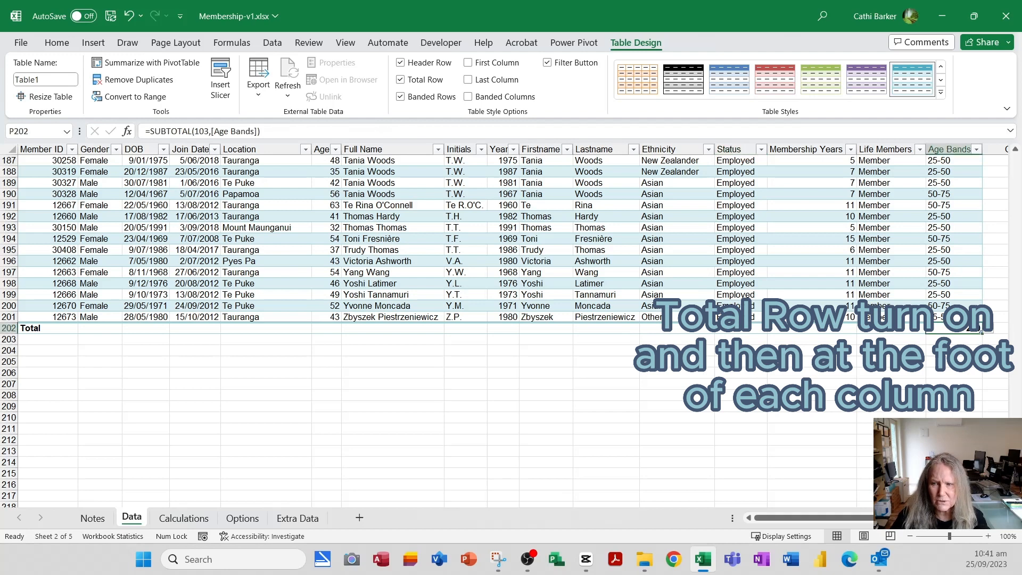
{"action": "left_click", "coordinate": [992, 333]}
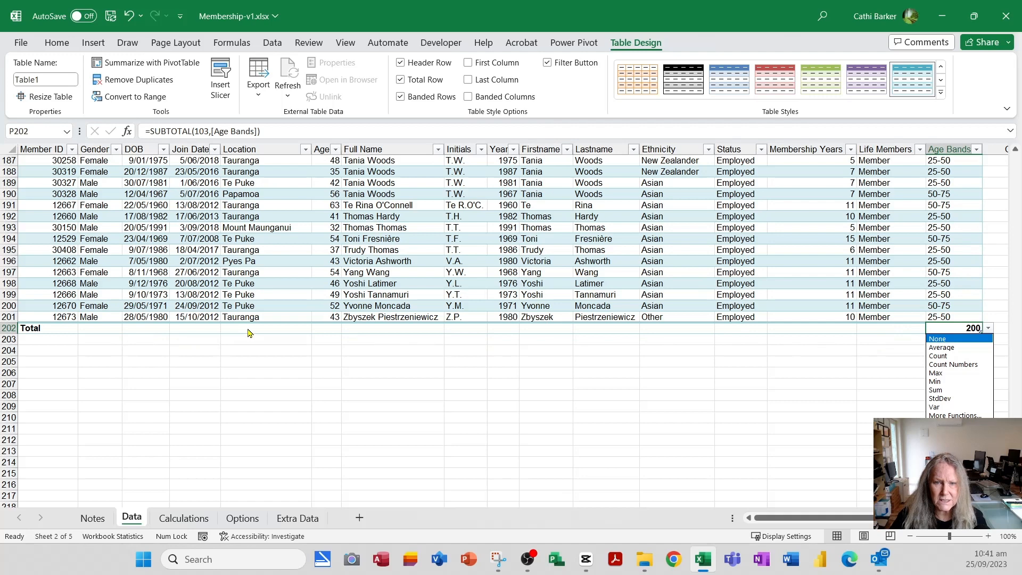
{"action": "left_click", "coordinate": [368, 329]}
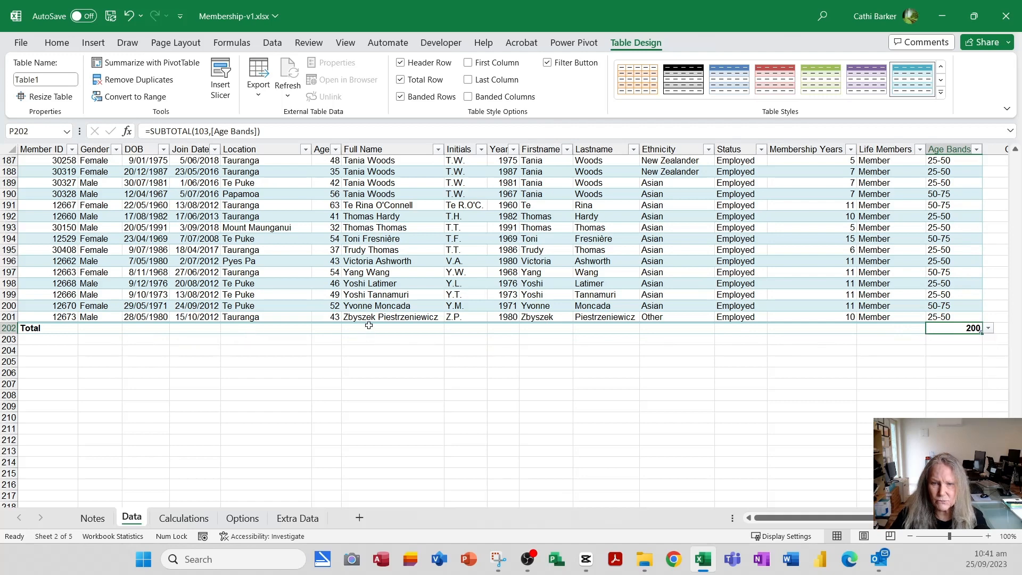
- Set the total row to show a Count for the Full Name column and an Average for the Age column
{"action": "left_click", "coordinate": [365, 326]}
{"action": "left_click", "coordinate": [449, 328]}
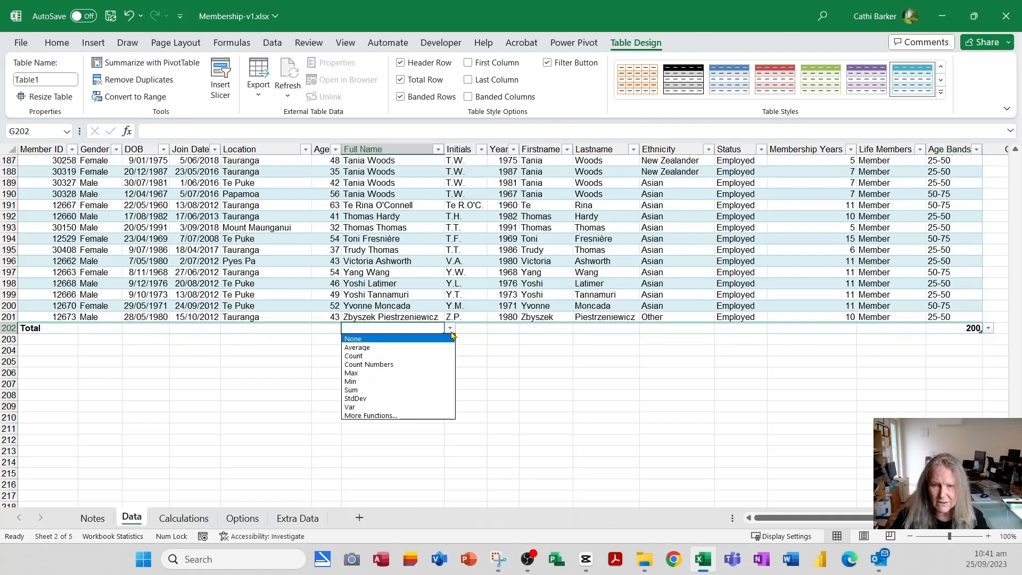
{"action": "left_click", "coordinate": [373, 356]}
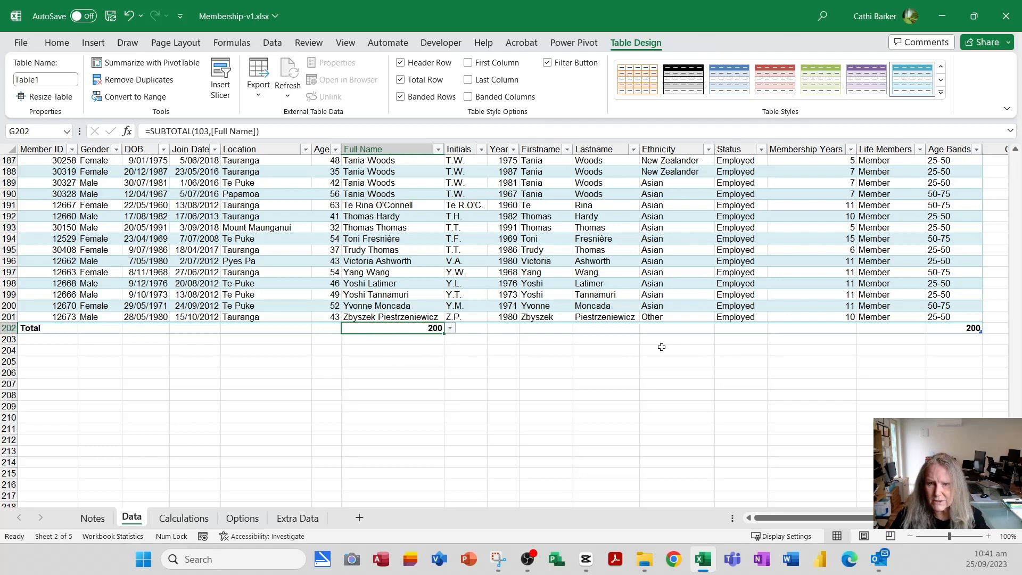
{"action": "left_click", "coordinate": [325, 330]}
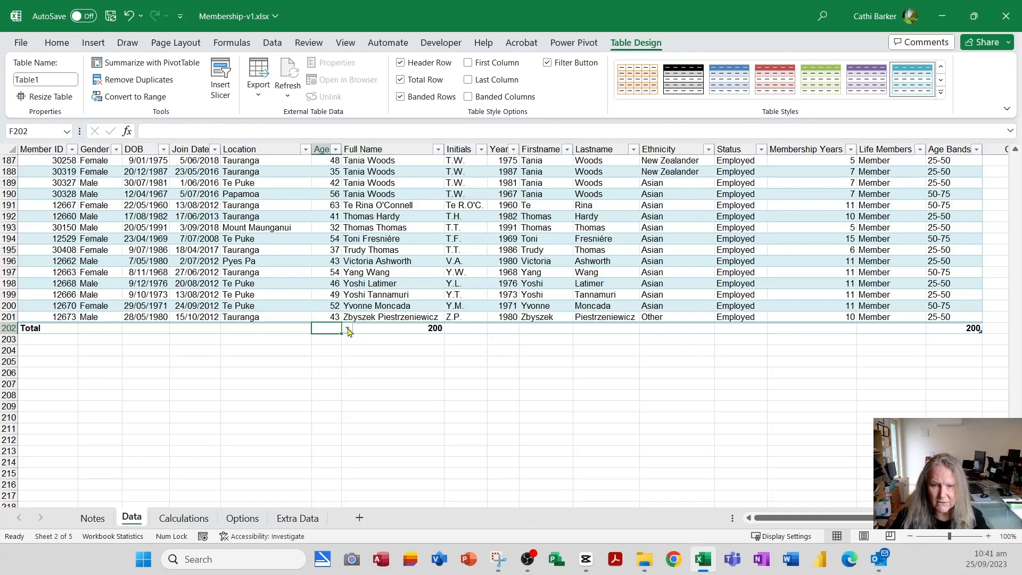
{"action": "left_click", "coordinate": [347, 328]}
{"action": "left_click", "coordinate": [338, 348]}
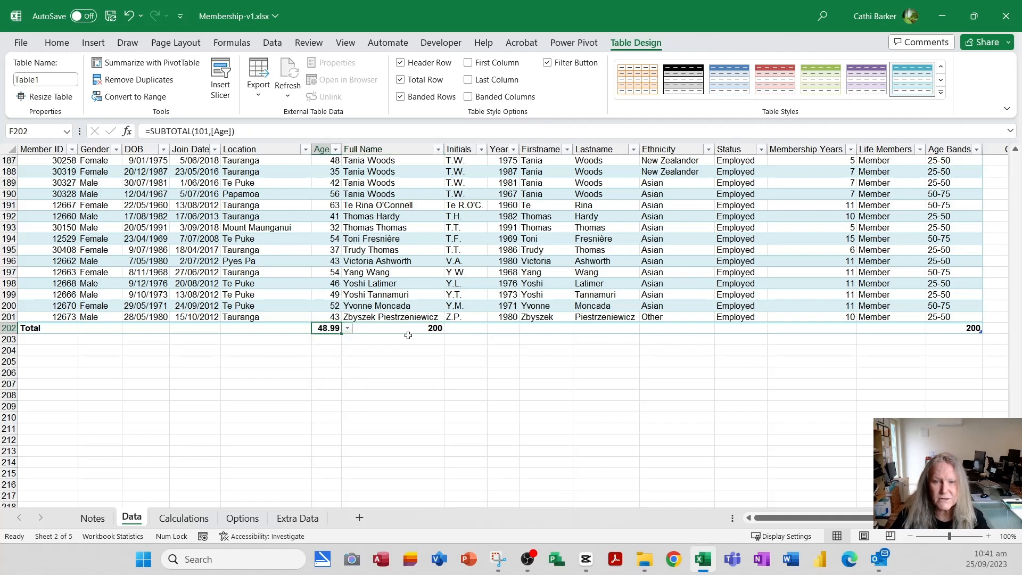